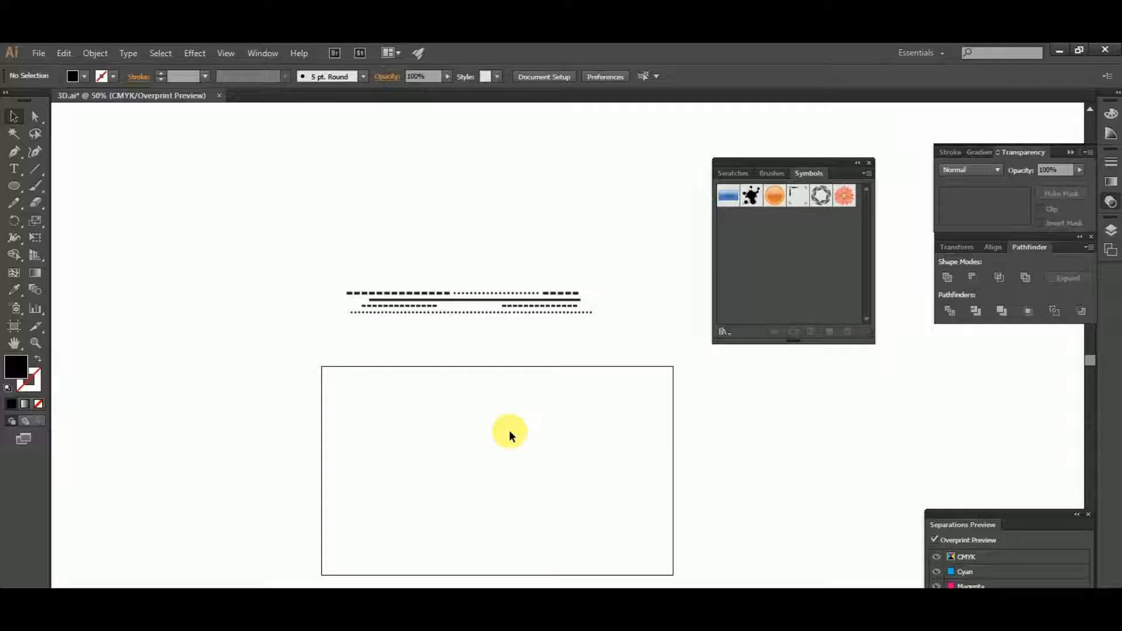
- Draw a small black rectangle about 17 by 7 pt just below the start of the existing dotted row
scroll(496, 318, "up", 2)
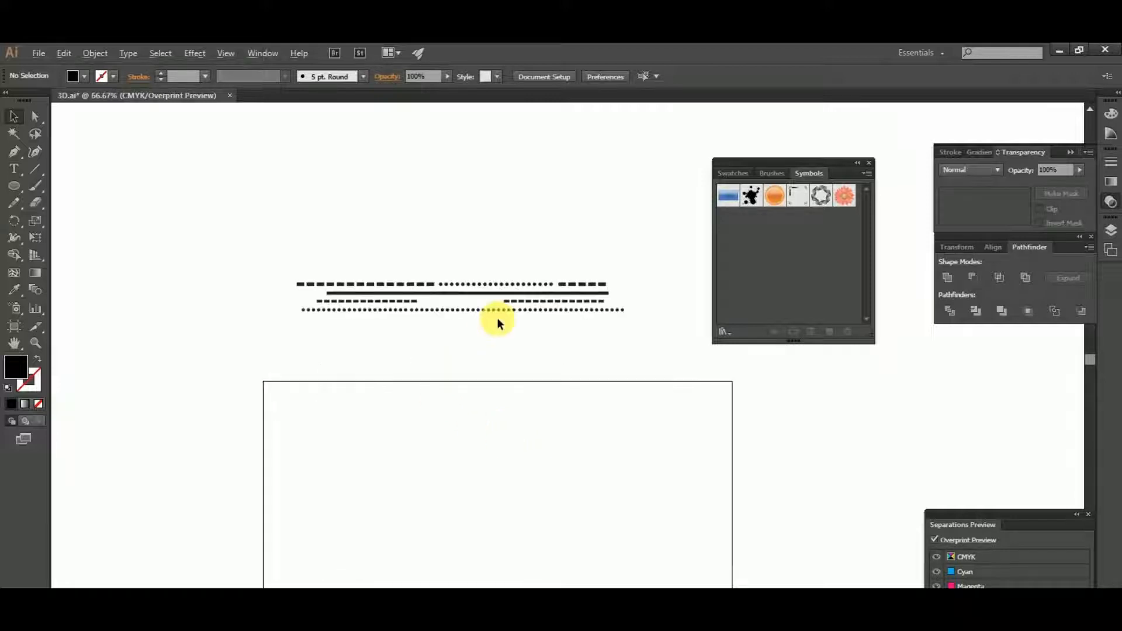
left_click_drag(544, 358, 543, 406)
left_click(565, 345)
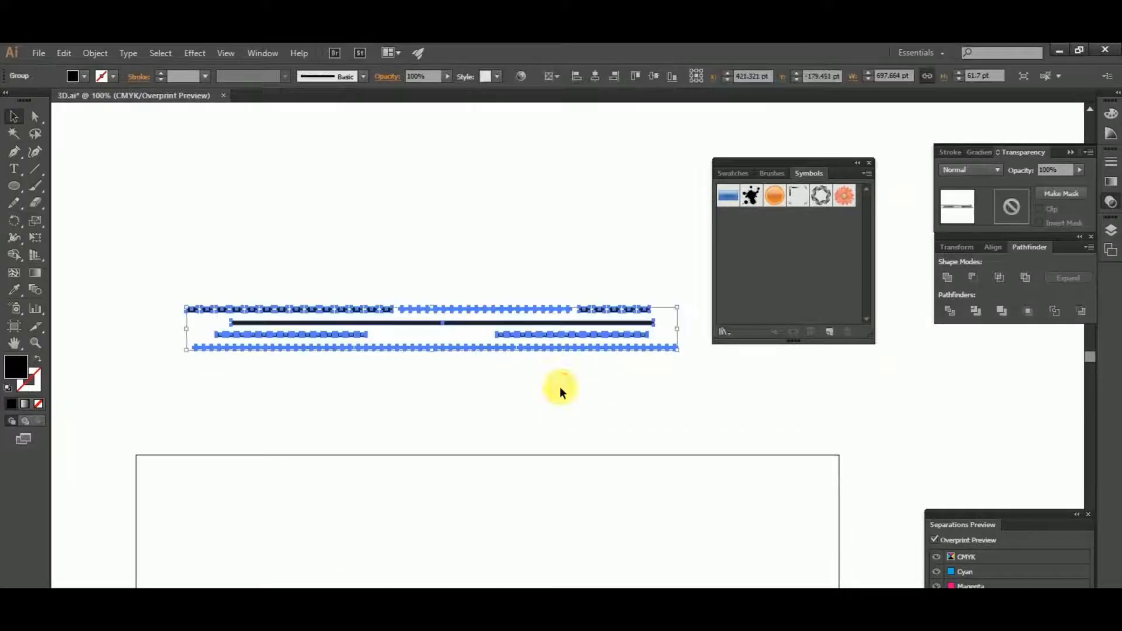
left_click(562, 388)
left_click_drag(19, 186, 83, 184)
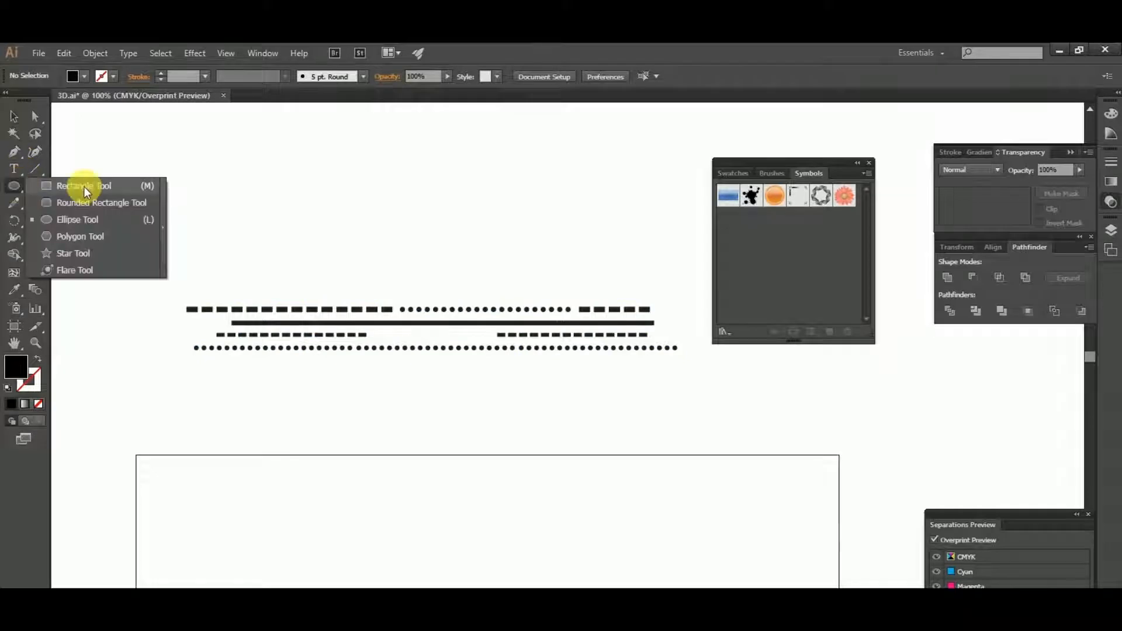
scroll(249, 385, "up", 2)
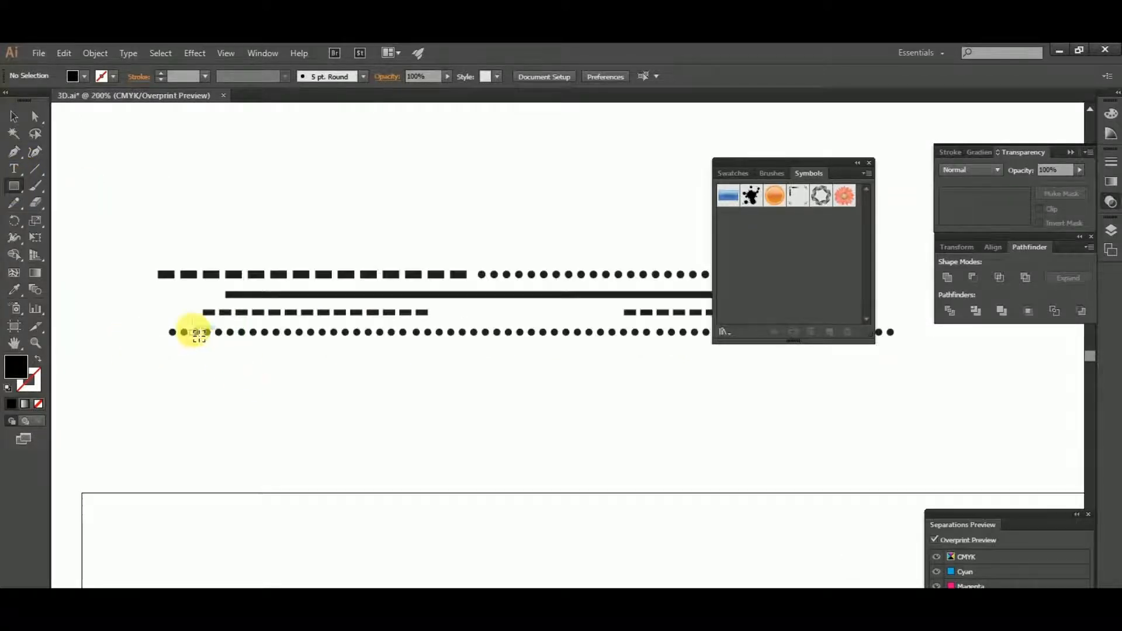
left_click_drag(245, 392, 275, 407)
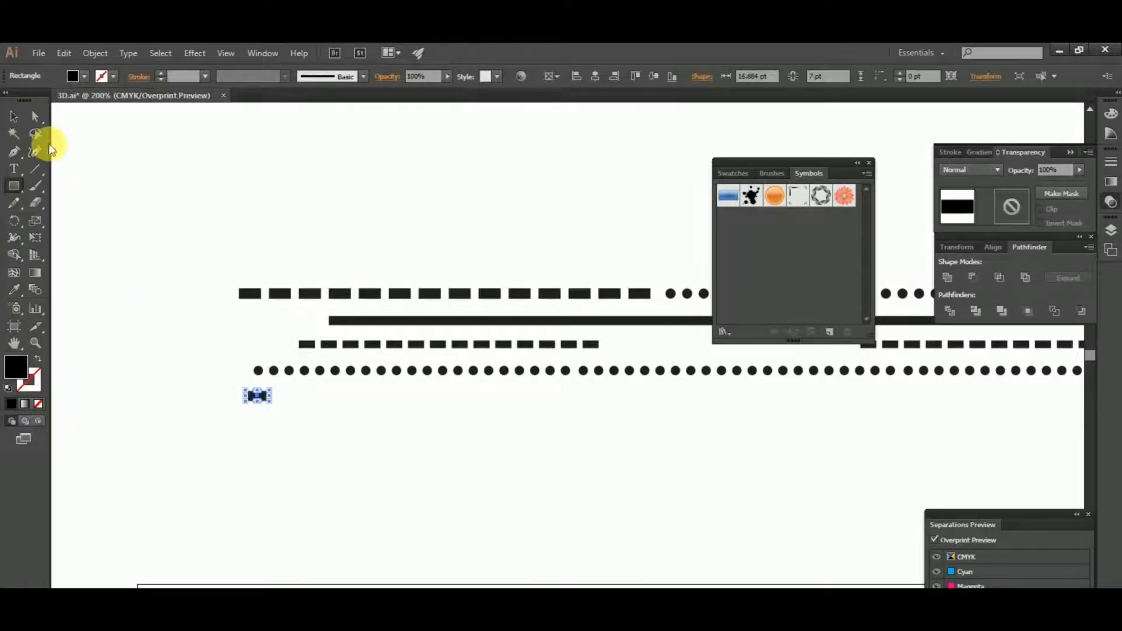
left_click(14, 115)
scroll(319, 227, "right", 1)
left_click(327, 227)
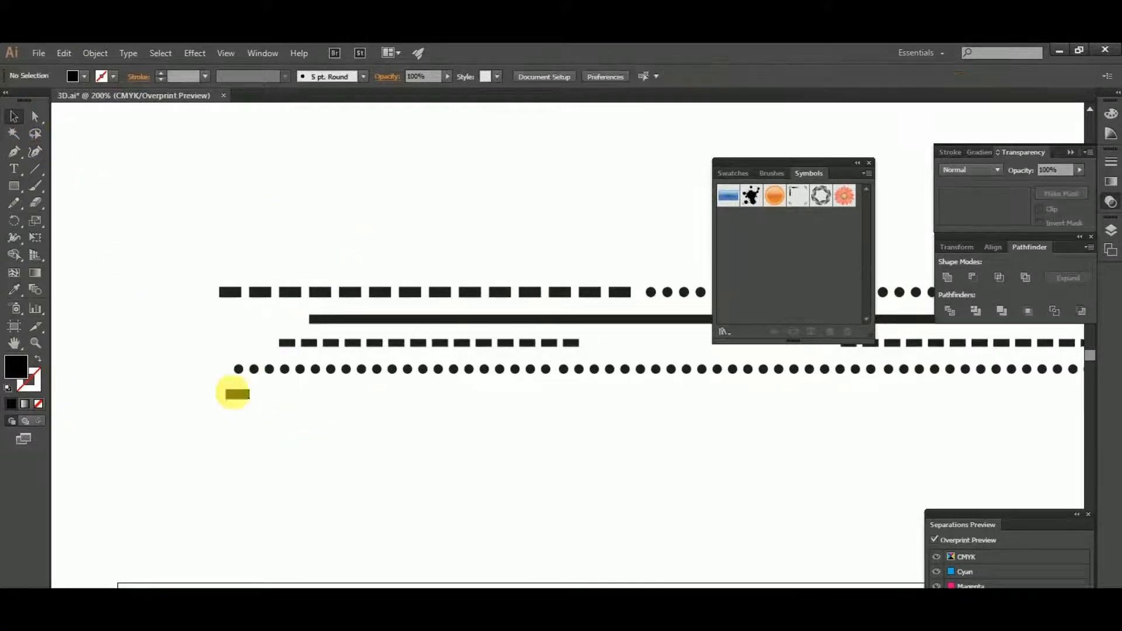
- Duplicate the small rectangle sideways and repeat the copy into a row of evenly spaced dashes, undoing the surplus copies
left_click(241, 397)
scroll(242, 398, "up", 2)
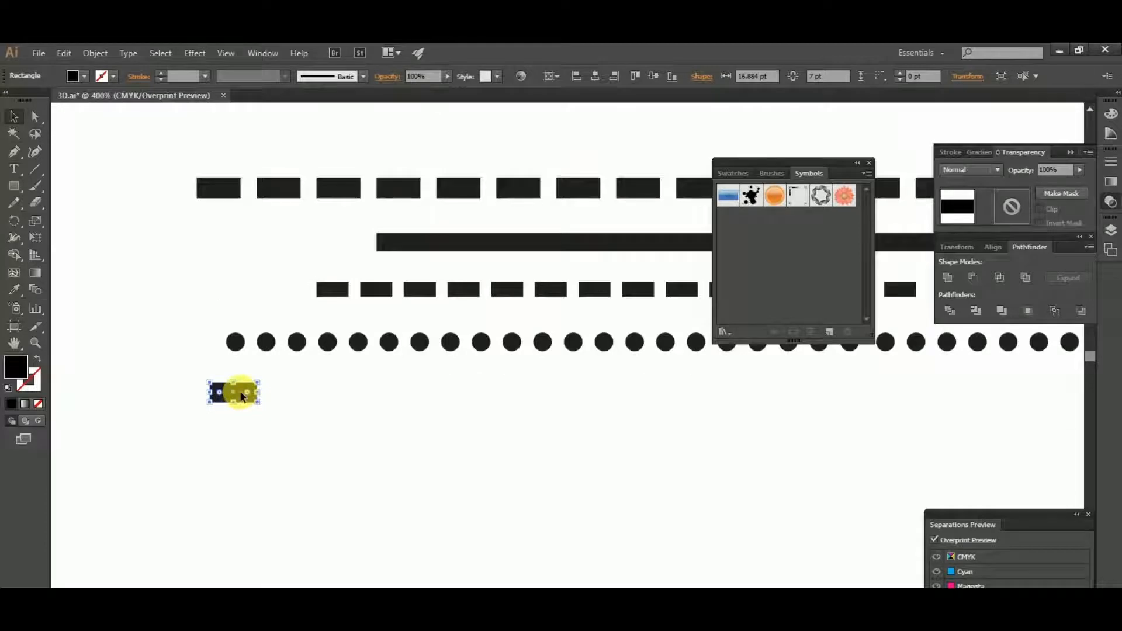
left_click_drag(241, 396, 304, 407)
scroll(303, 406, "down", 3)
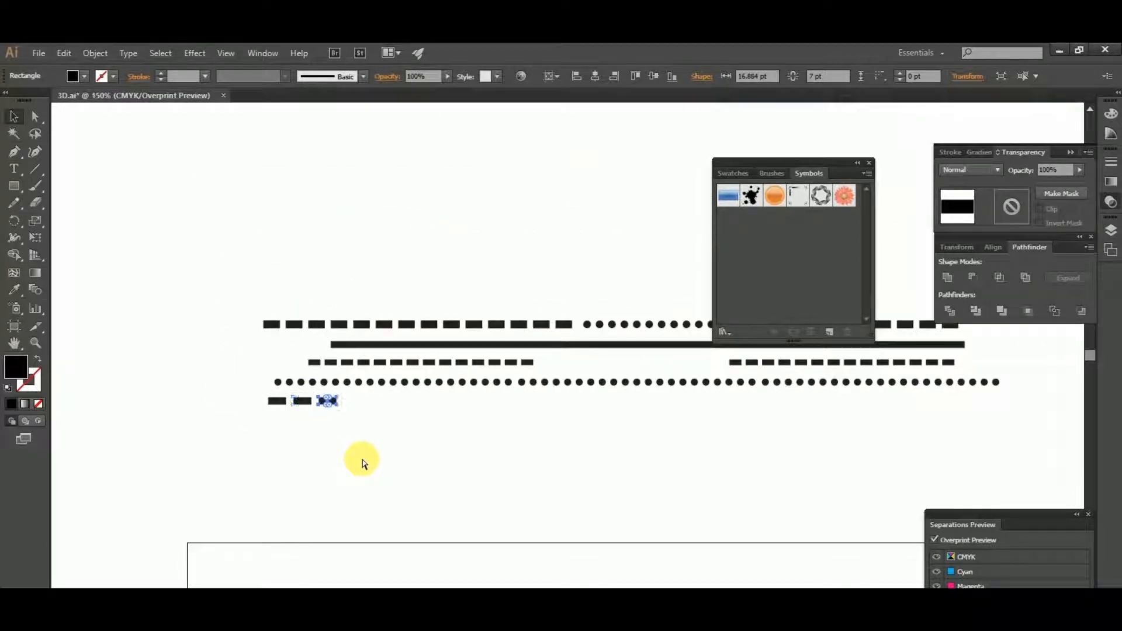
key("ctrl+d")
key("ctrl+d")
key("ctrl+d")
key("ctrl+d")
key("ctrl+d")
key("ctrl+d")
key("ctrl+d")
key("ctrl+d")
key("ctrl+d")
key("ctrl+d")
key("ctrl+d")
key("ctrl+d")
key("ctrl+d")
key("ctrl+d")
key("ctrl+d")
key("ctrl+d")
key("ctrl+d")
key("ctrl+d")
key("ctrl+d")
key("ctrl+d")
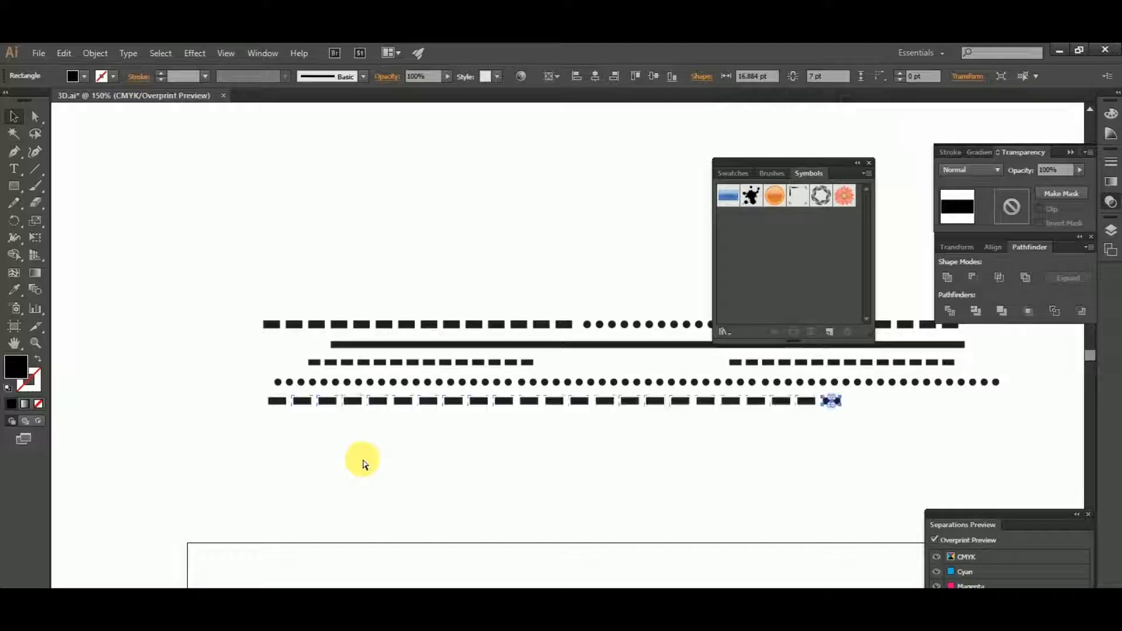
key("ctrl+z")
key("ctrl+z")
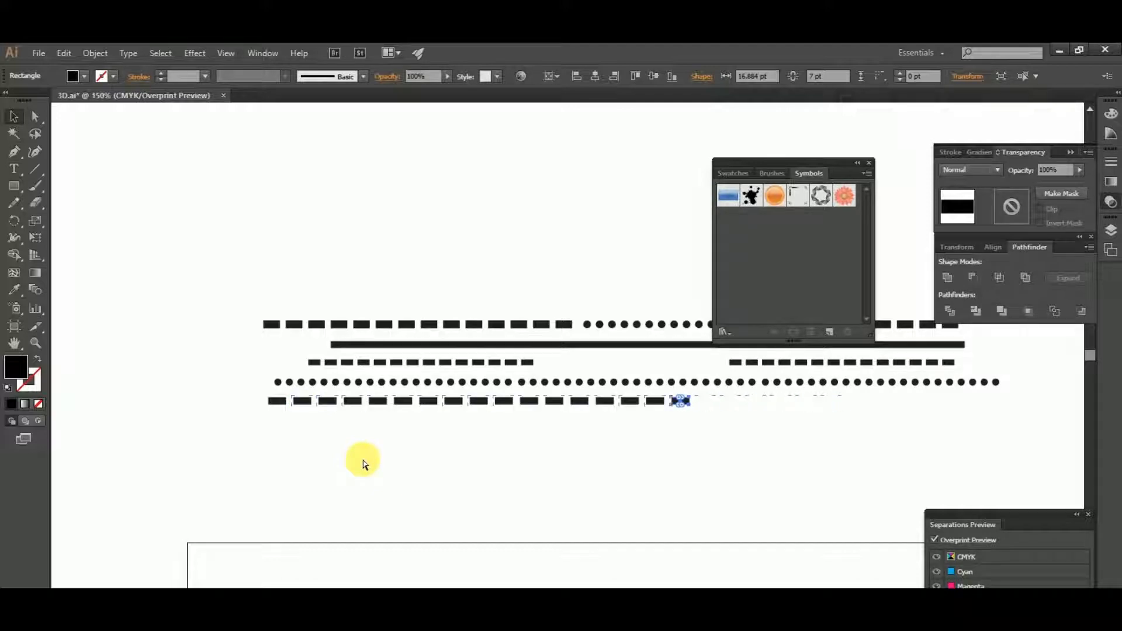
left_click(620, 452)
scroll(543, 444, "right", 3)
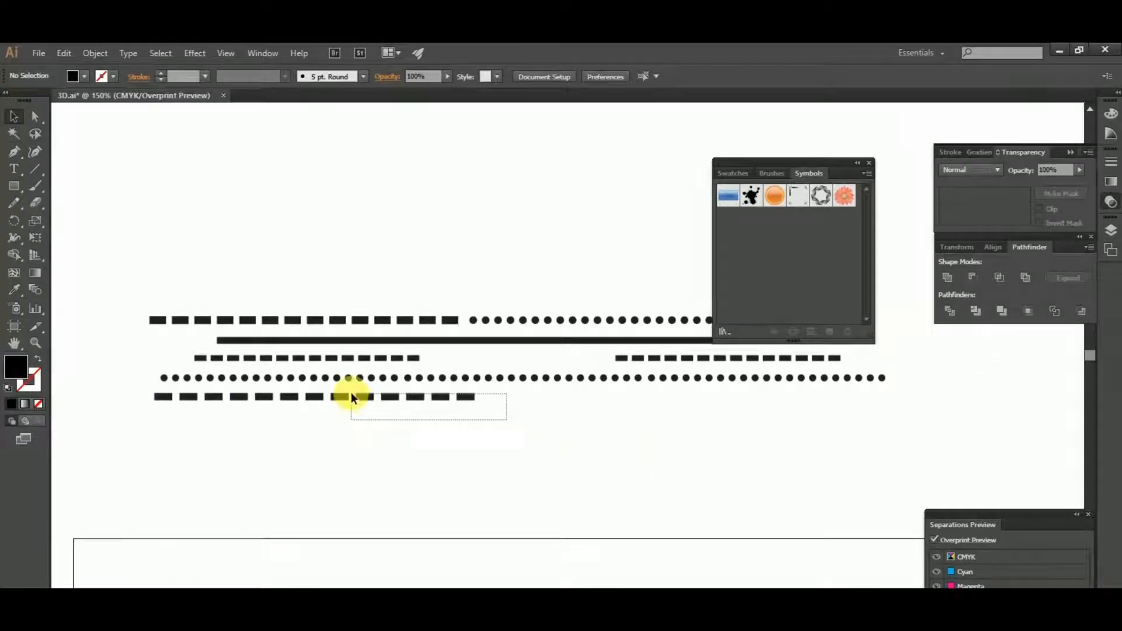
- Copy five dashes to the far end of the new row, leaving an empty gap in the middle
left_click_drag(351, 393, 769, 437)
left_click(755, 454)
scroll(578, 451, "right", 2)
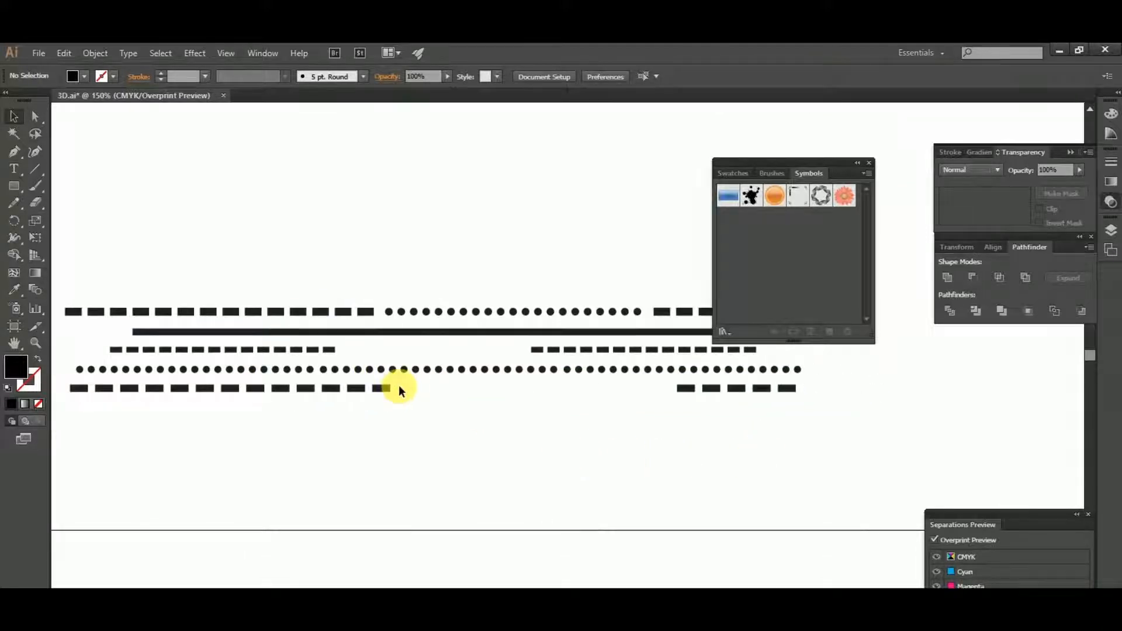
scroll(398, 385, "up", 1)
- Draw a black circle about 6.5 pt in diameter beside the first dash group and duplicate it once along the row
left_click(16, 187)
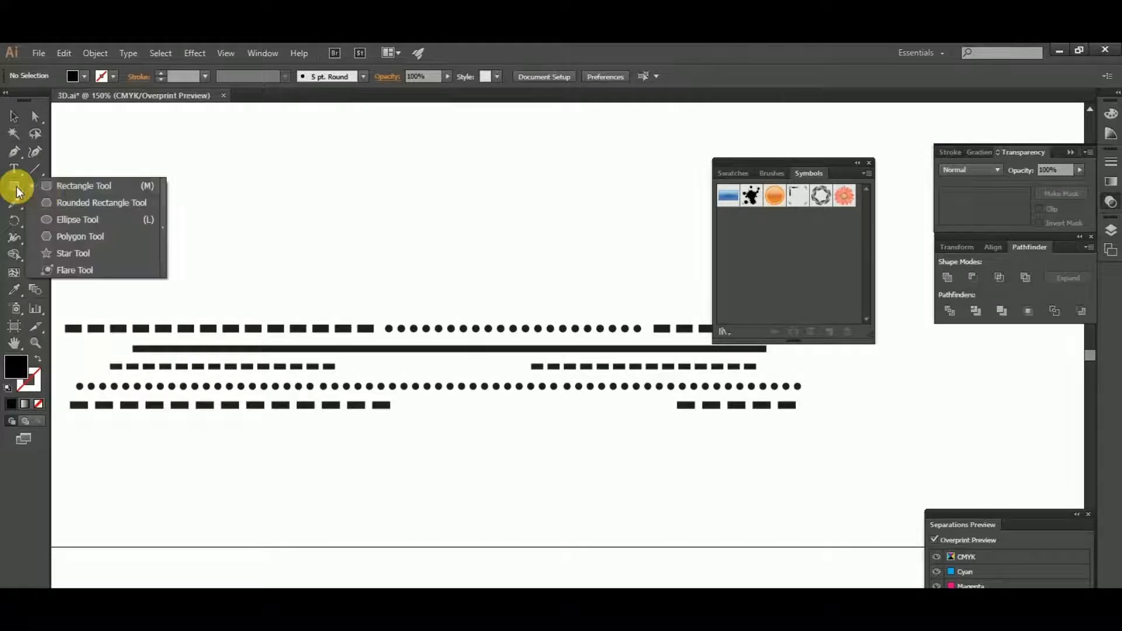
left_click(61, 219)
scroll(380, 409, "up", 3)
scroll(439, 397, "up", 3)
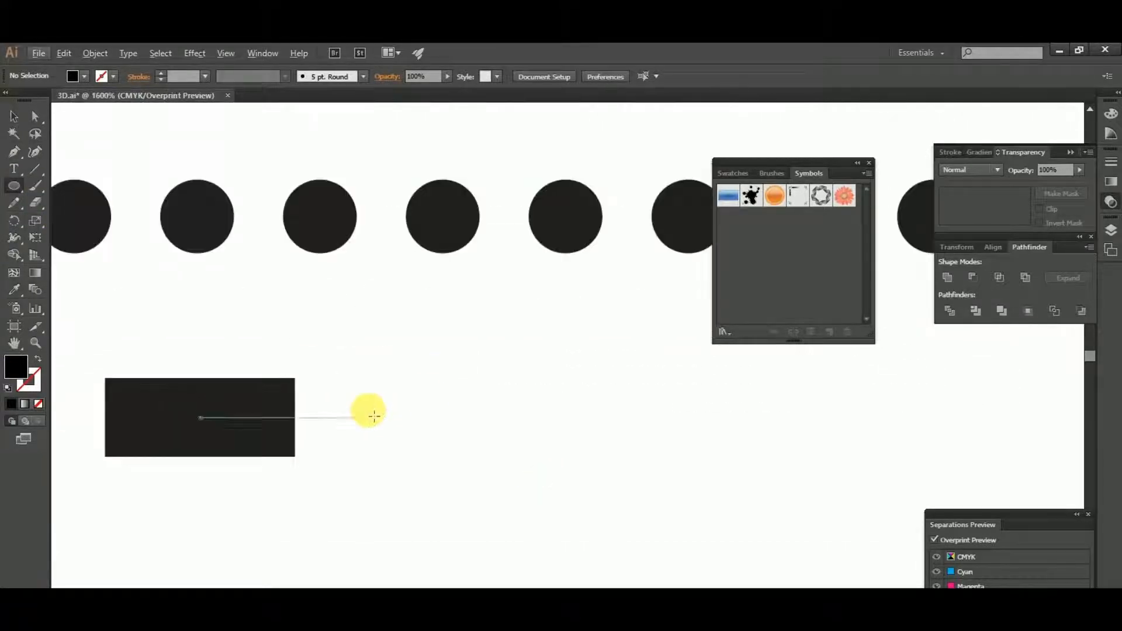
left_click_drag(367, 401, 431, 426)
left_click(16, 117)
scroll(387, 420, "down", 3)
scroll(431, 426, "down", 2)
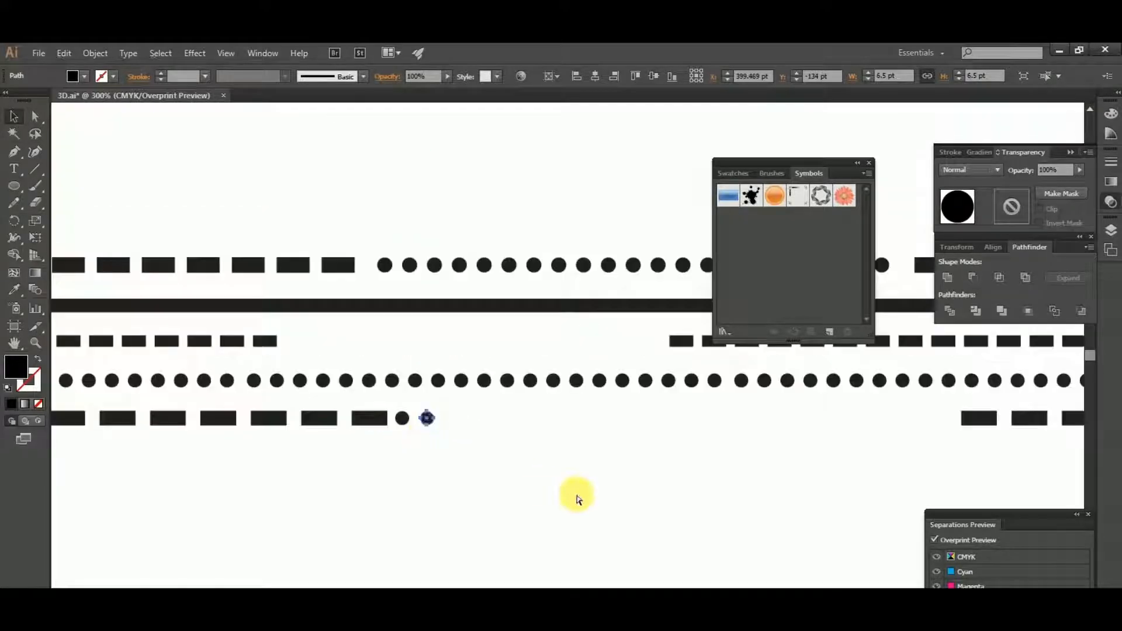
- Repeat the circle copy until dots fill the gap between the dash groups, and centre the dots in that gap
key("ctrl+d")
key("ctrl+d")
key("ctrl+d")
key("ctrl+d")
key("ctrl+d")
key("ctrl+d")
key("ctrl+d")
key("ctrl+d")
key("ctrl+d")
key("ctrl+d")
key("ctrl+d")
key("ctrl+d")
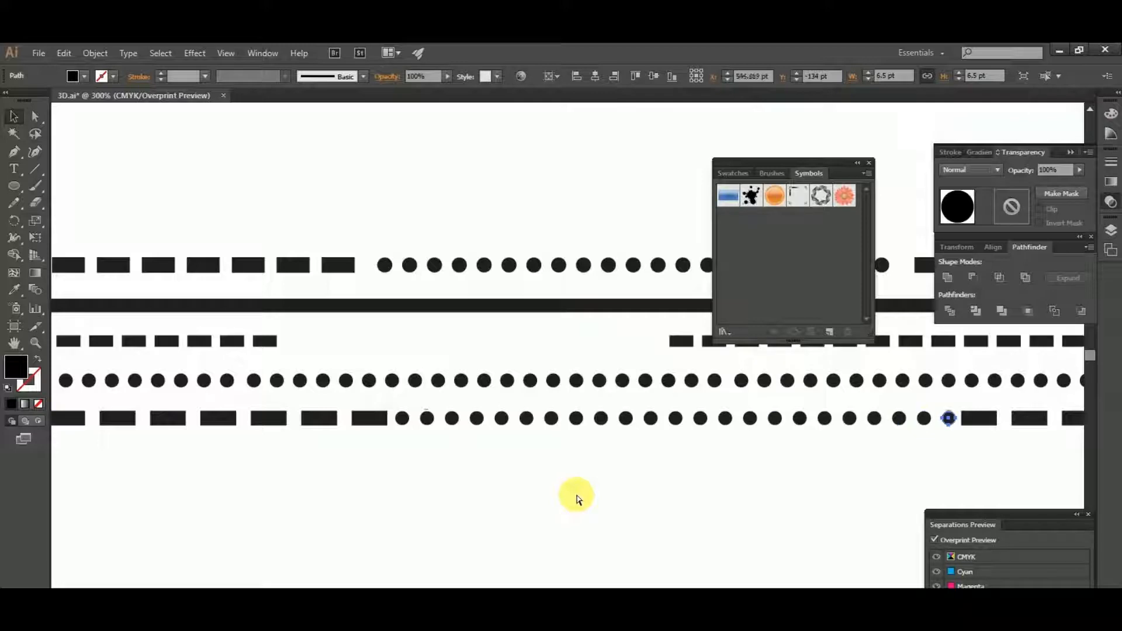
left_click_drag(956, 454, 390, 423)
scroll(402, 416, "up", 2)
scroll(405, 415, "up", 1)
left_click(410, 460)
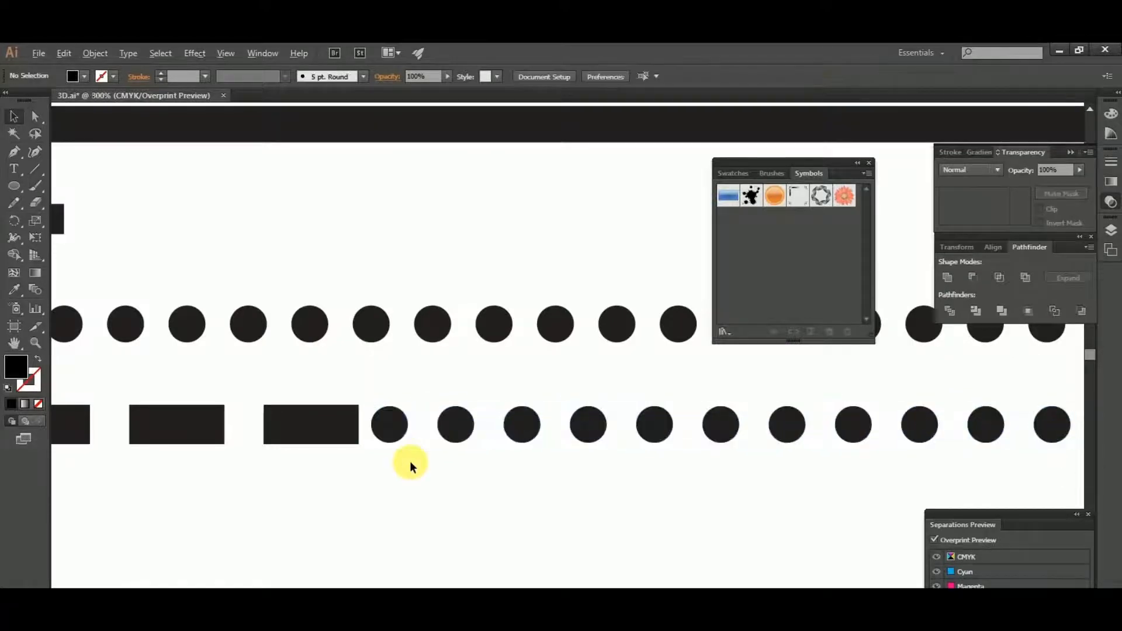
scroll(409, 460, "down", 6)
left_click_drag(467, 506, 483, 501)
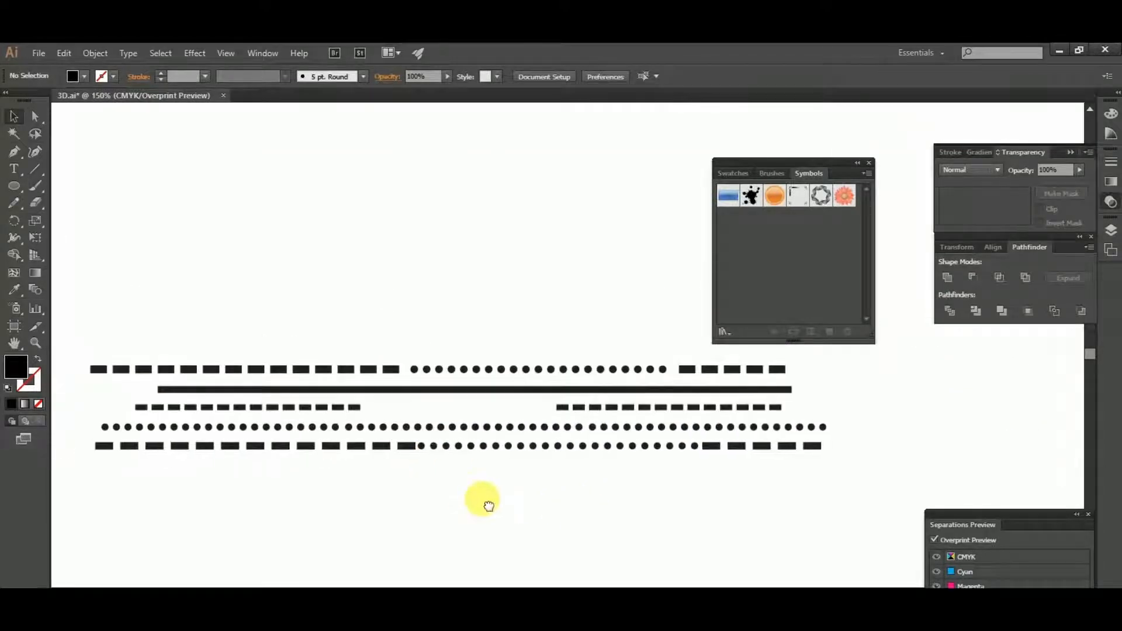
- Copy a dash below the dash-and-dot row and stretch it into a solid bar about 718 pt long
scroll(372, 468, "up", 1)
scroll(441, 454, "up", 3)
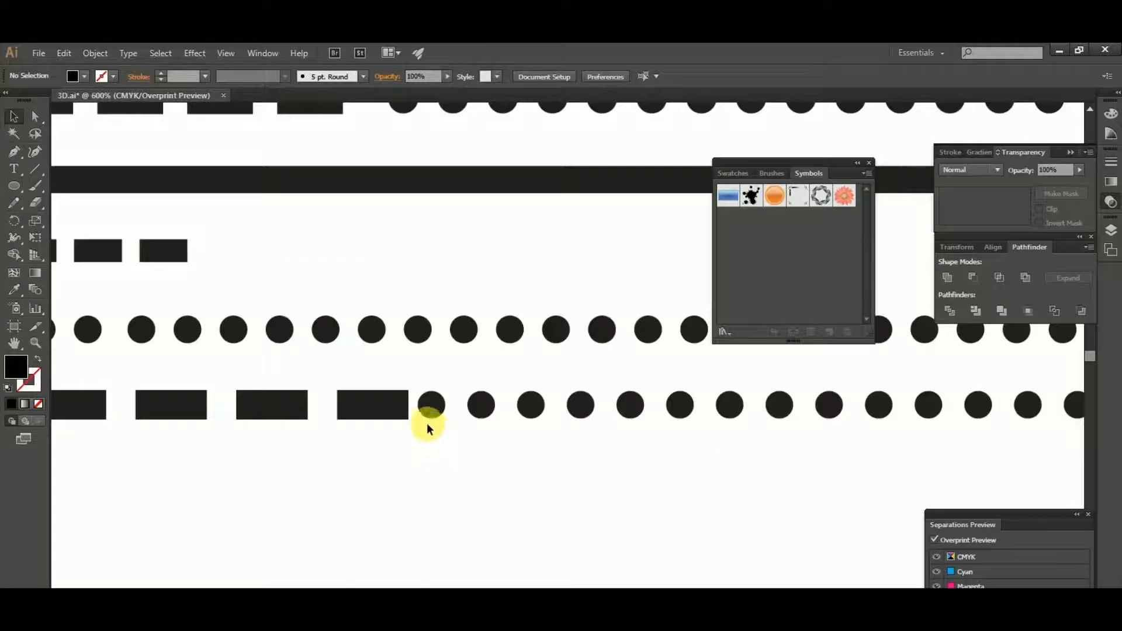
left_click(387, 402)
left_click_drag(388, 402, 939, 520)
scroll(389, 467, "down", 3)
scroll(935, 515, "down", 1)
left_click_drag(615, 517, 756, 508)
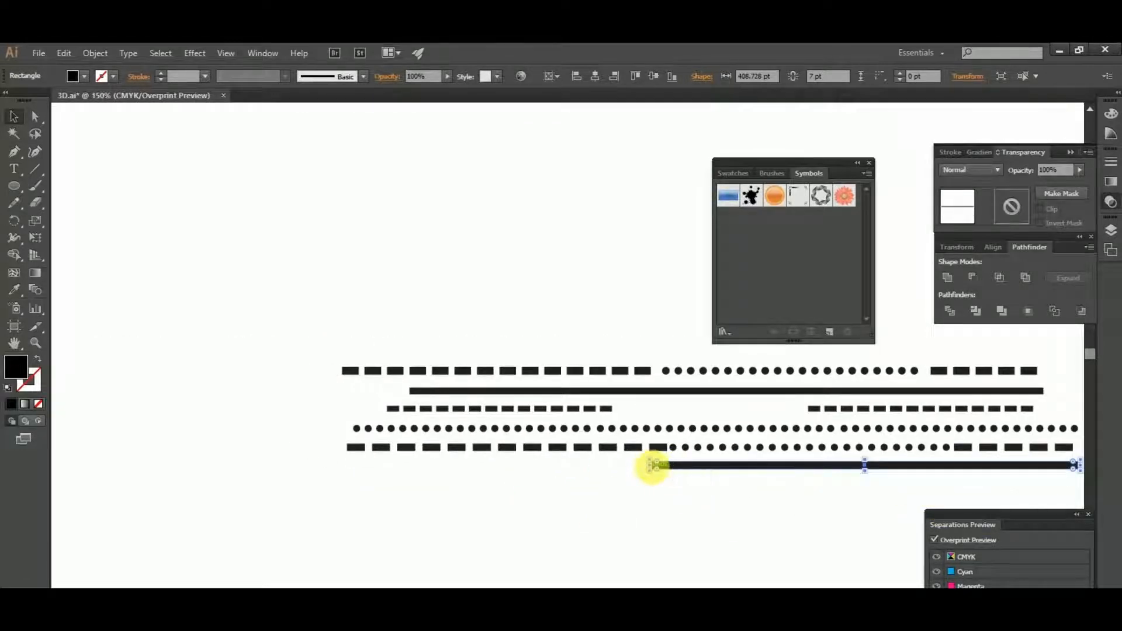
left_click_drag(648, 465, 333, 506)
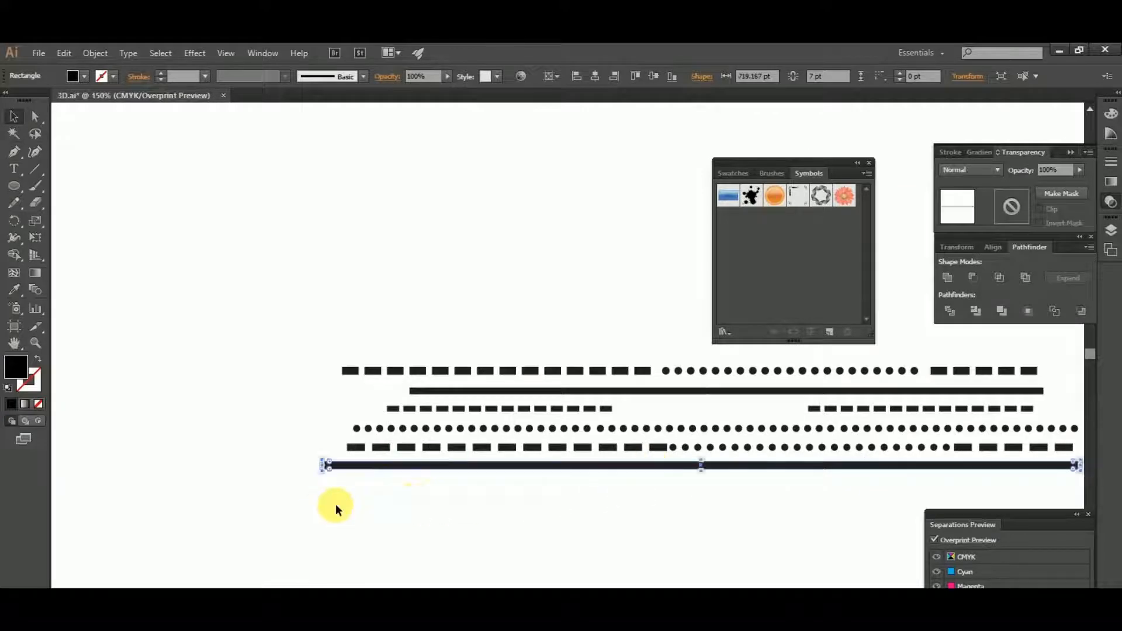
left_click(514, 508)
left_click_drag(513, 509, 375, 475)
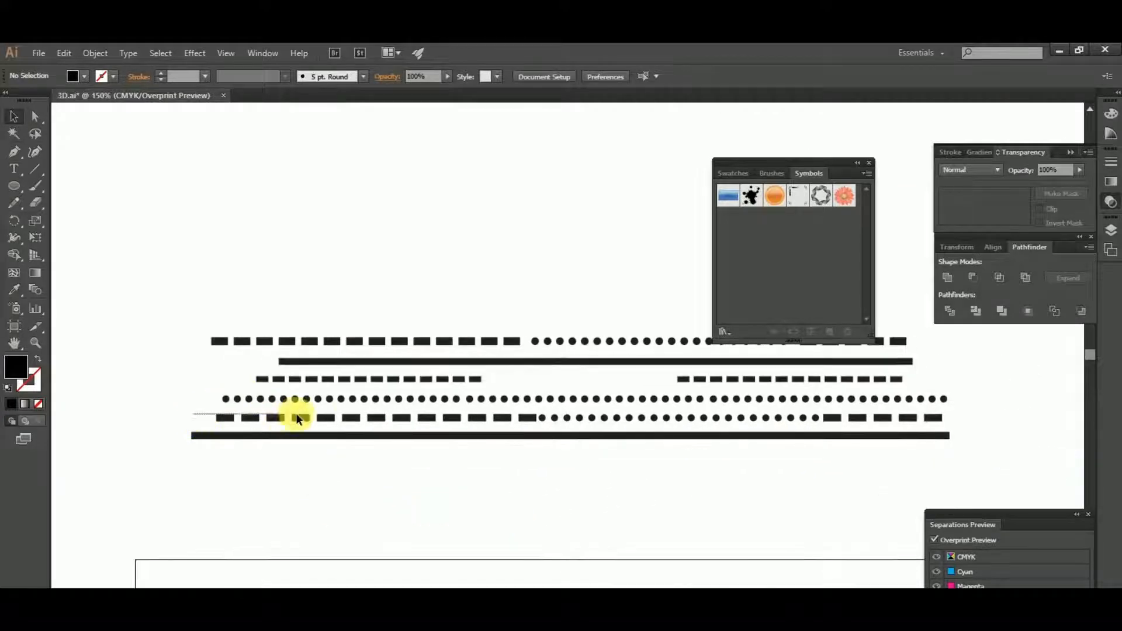
- Build a row of dashes below the solid bar, split into two groups with a gap in the middle
left_click_drag(296, 416, 601, 526)
left_click(525, 467)
scroll(471, 469, "right", 3)
left_click(566, 506)
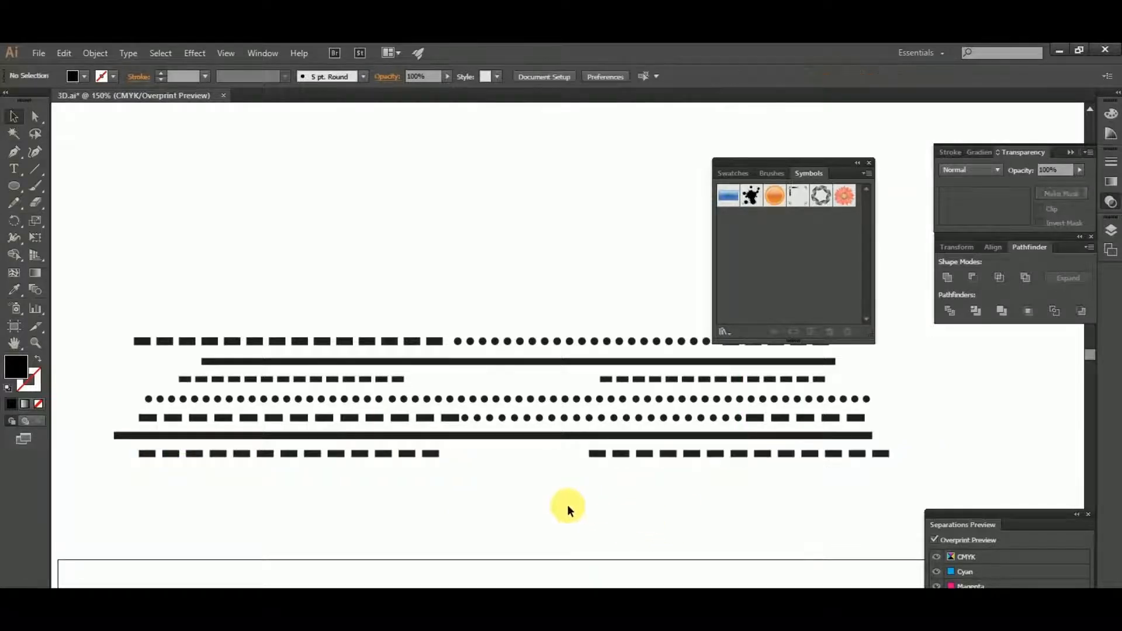
- Copy a dot below the split dash row and repeat it into a full-width row of dots about 6.2 pt each
scroll(567, 504, "up", 1)
scroll(430, 484, "up", 1)
left_click_drag(495, 475, 596, 456)
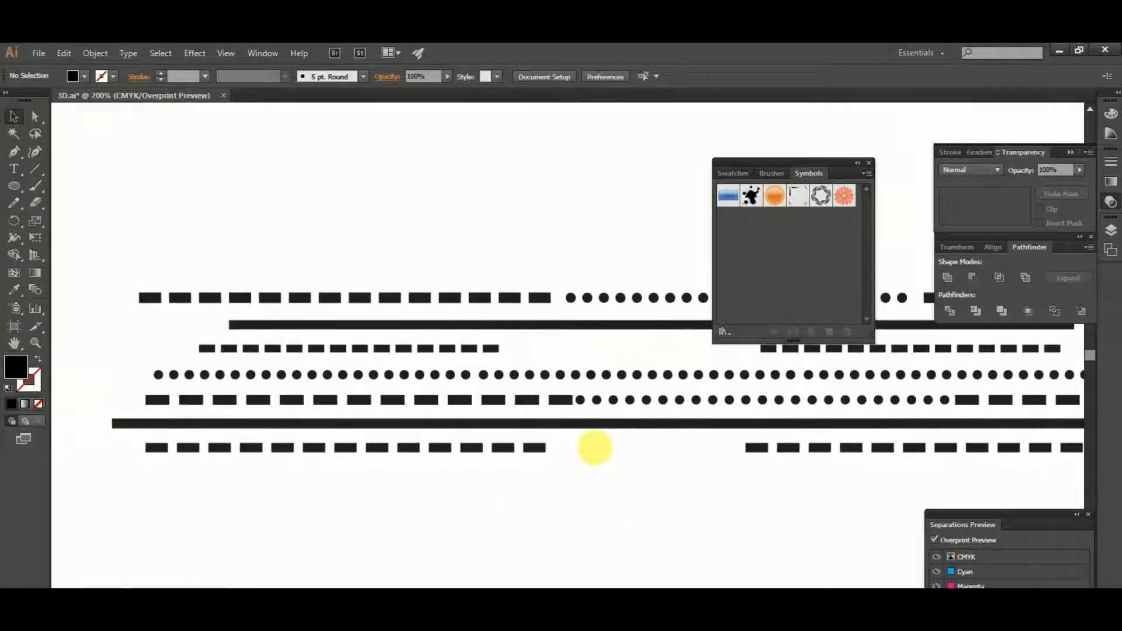
left_click_drag(597, 399, 210, 488)
left_click(168, 479)
left_click(158, 474)
scroll(166, 479, "up", 3)
left_click(200, 479)
scroll(200, 478, "down", 2)
left_click(176, 472)
left_click(189, 483)
scroll(186, 481, "up", 1)
left_click(172, 473)
scroll(209, 489, "down", 4)
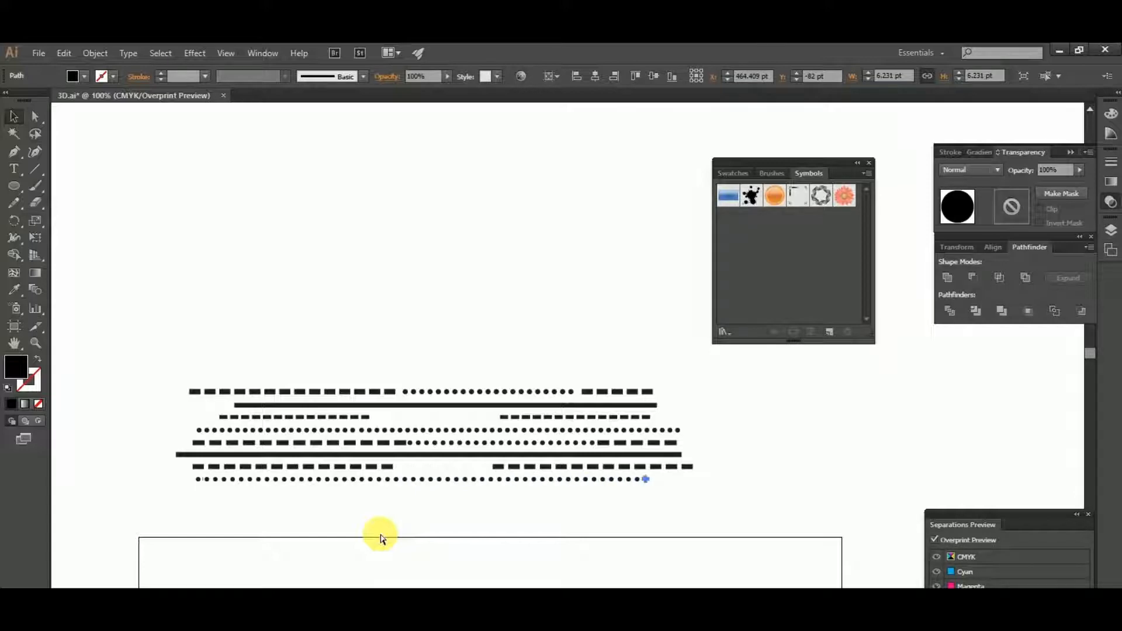
left_click(579, 356)
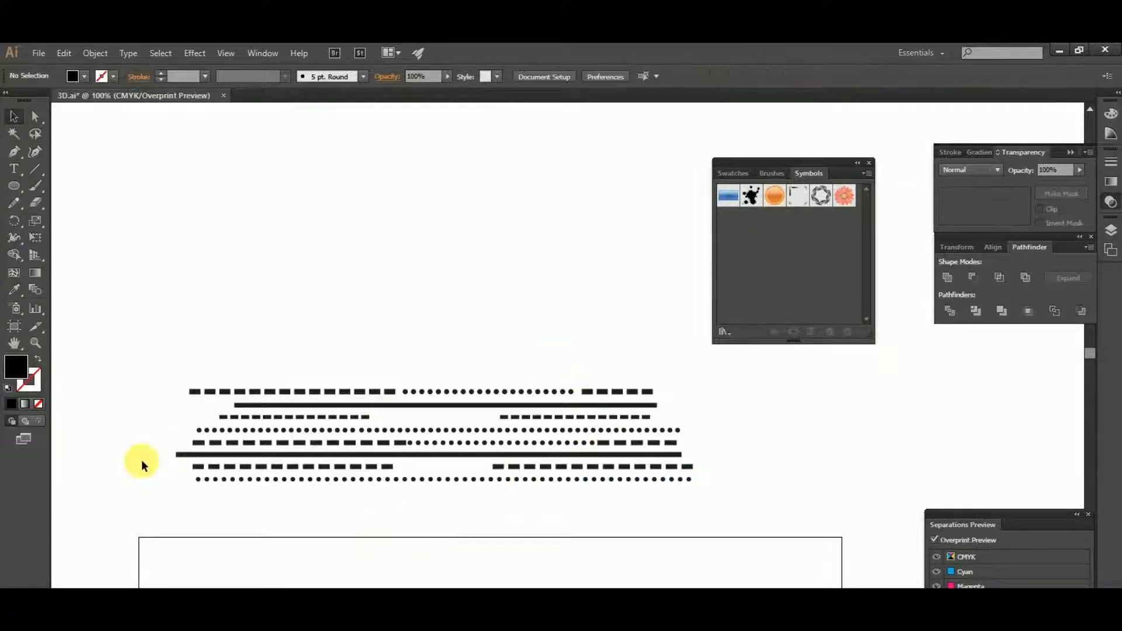
- Group the four new rows and delete the original line pattern above them
left_click_drag(159, 445, 731, 502)
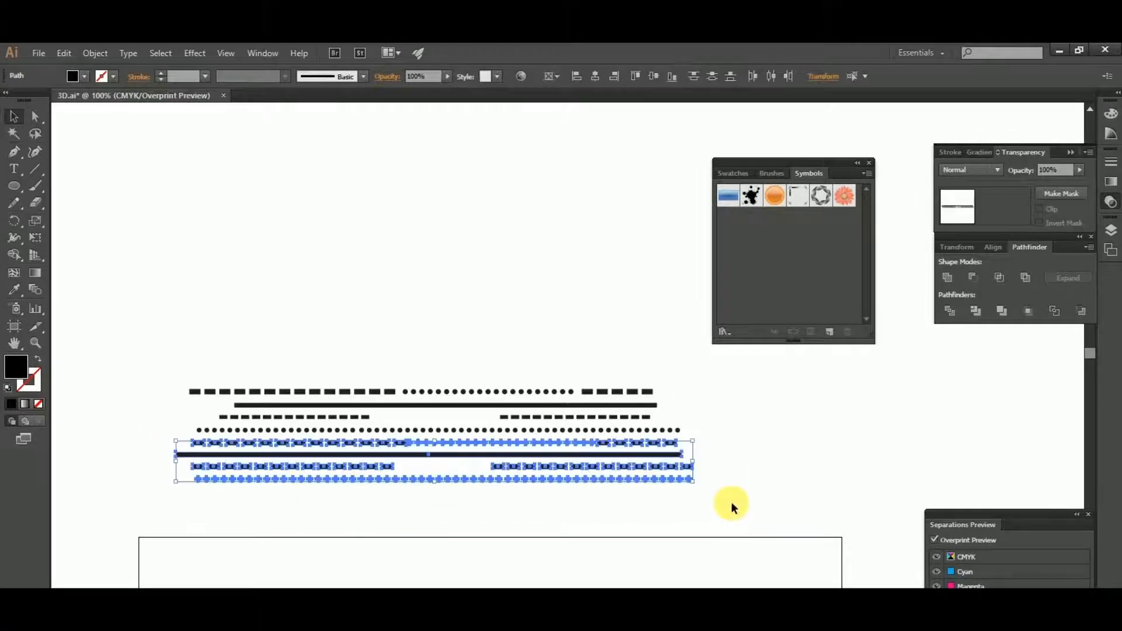
key("ctrl+g")
left_click(308, 430)
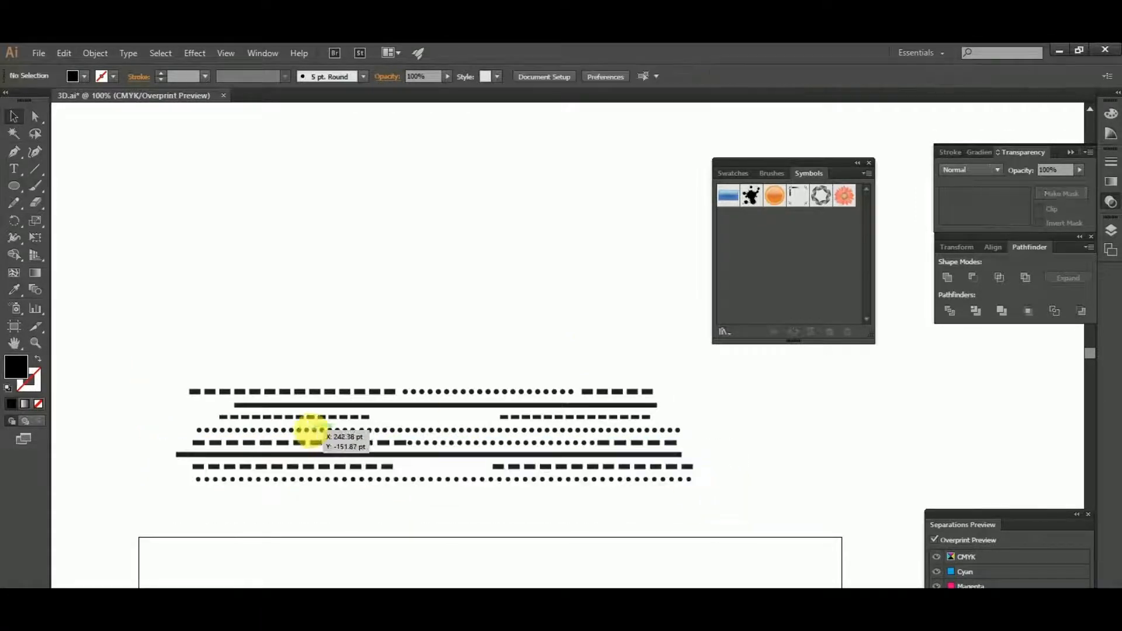
key("Delete")
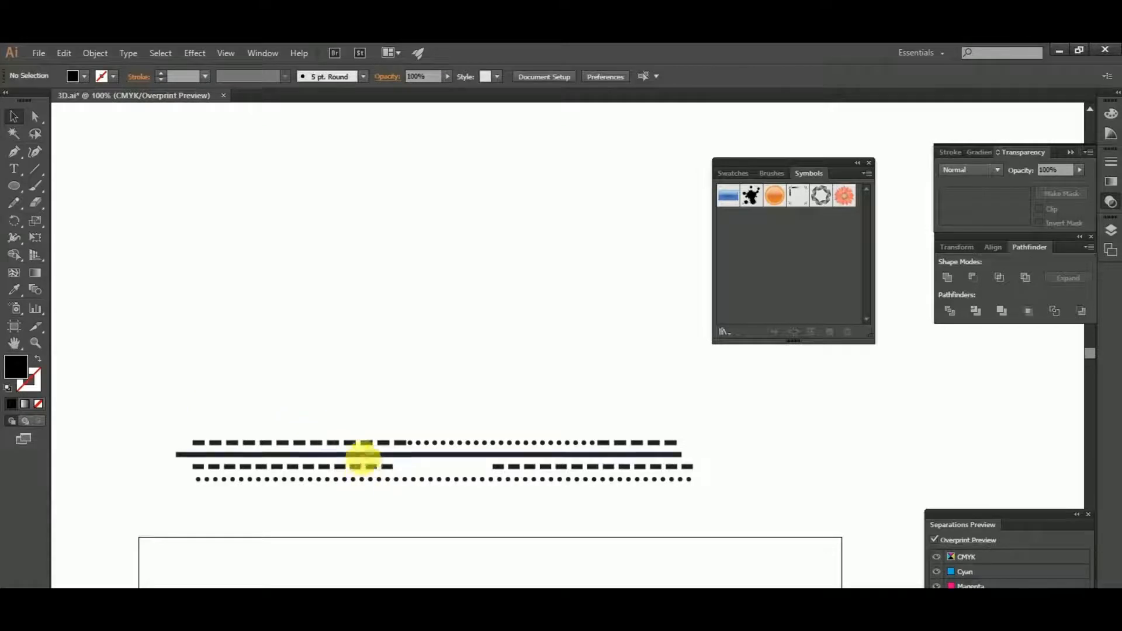
- Move the grouped rows up, well clear of the artboard
left_click(368, 446)
left_click_drag(374, 448, 341, 262)
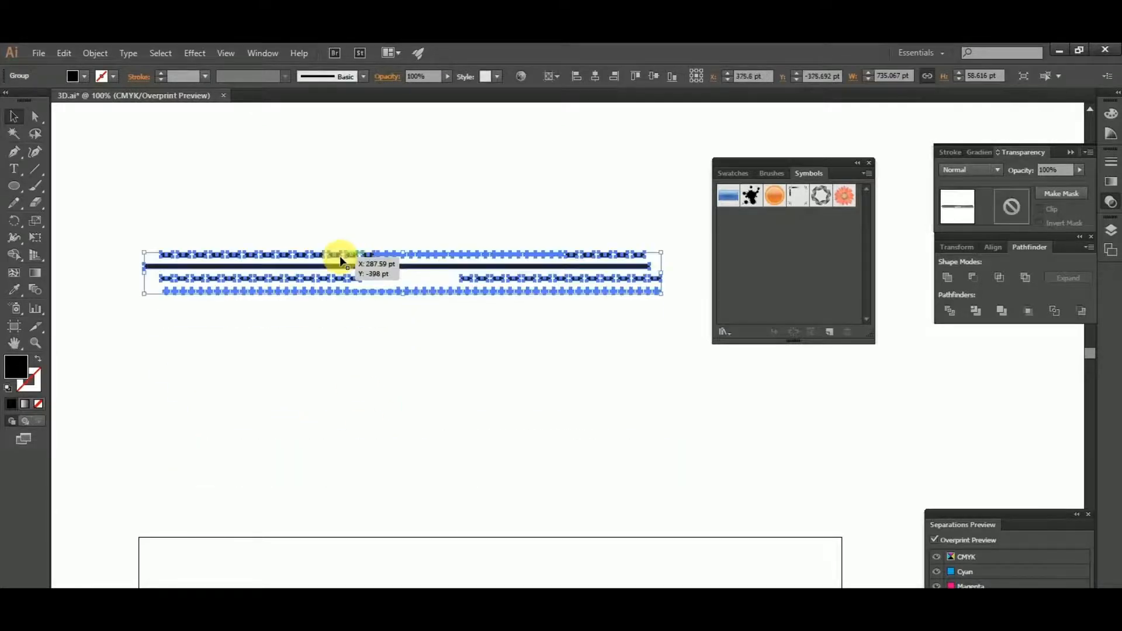
left_click(342, 227)
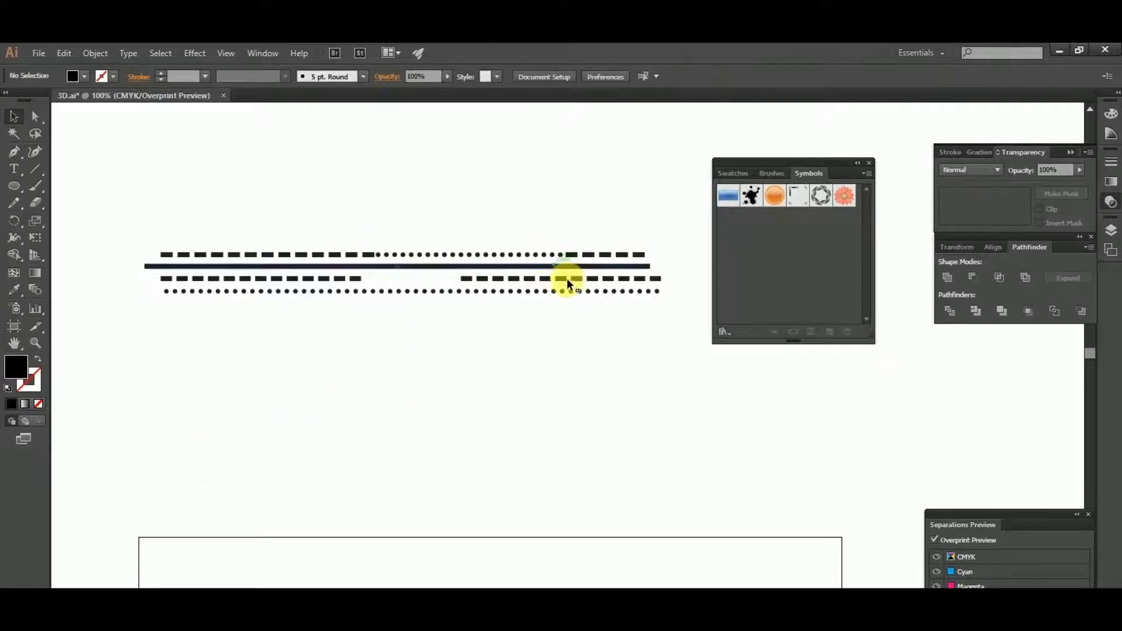
- Duplicate the grouped rows directly below and repeat the copy into a stack of six identical groups
left_click(570, 273)
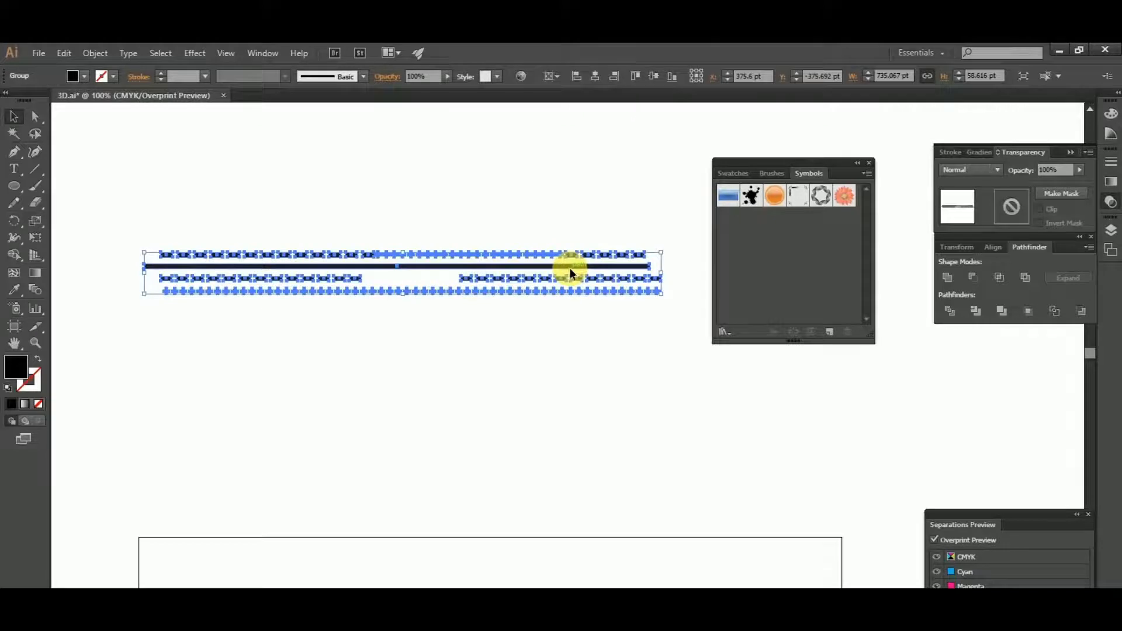
left_click_drag(570, 270, 572, 318)
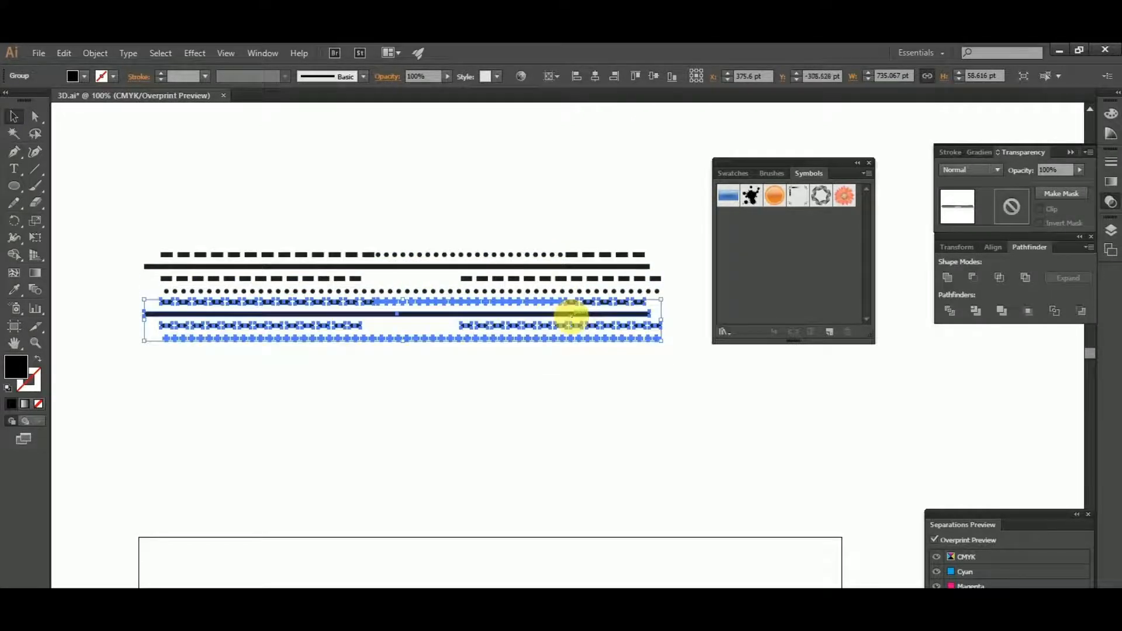
key("ctrl+d")
key("ctrl+d")
key("ctrl+d")
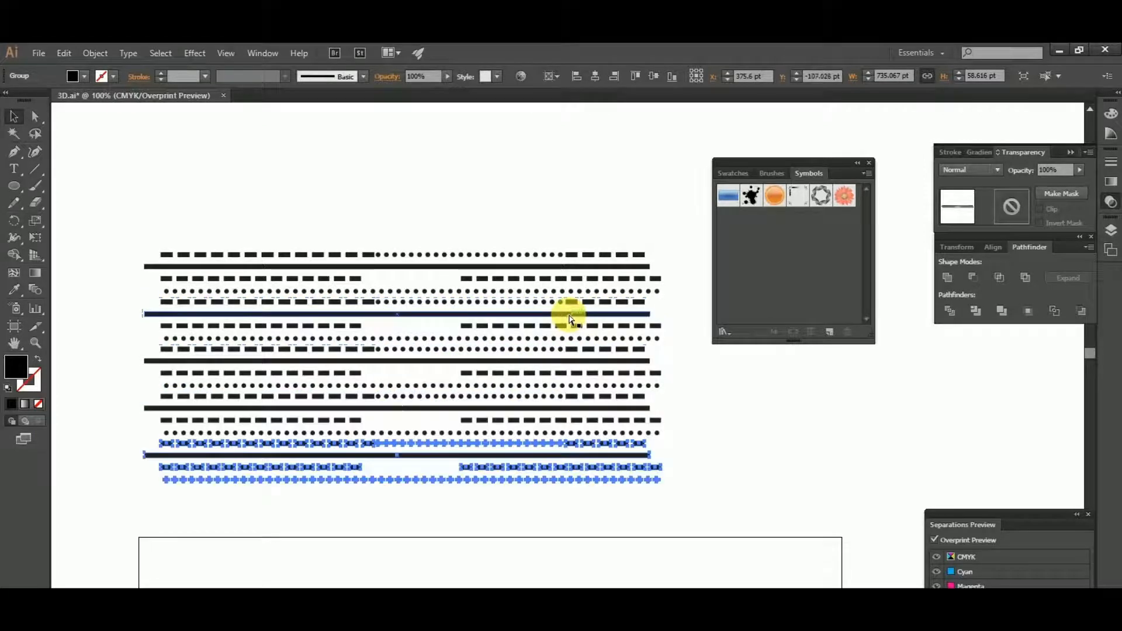
key("ctrl+d")
left_click(275, 203)
key("ctrl+minus")
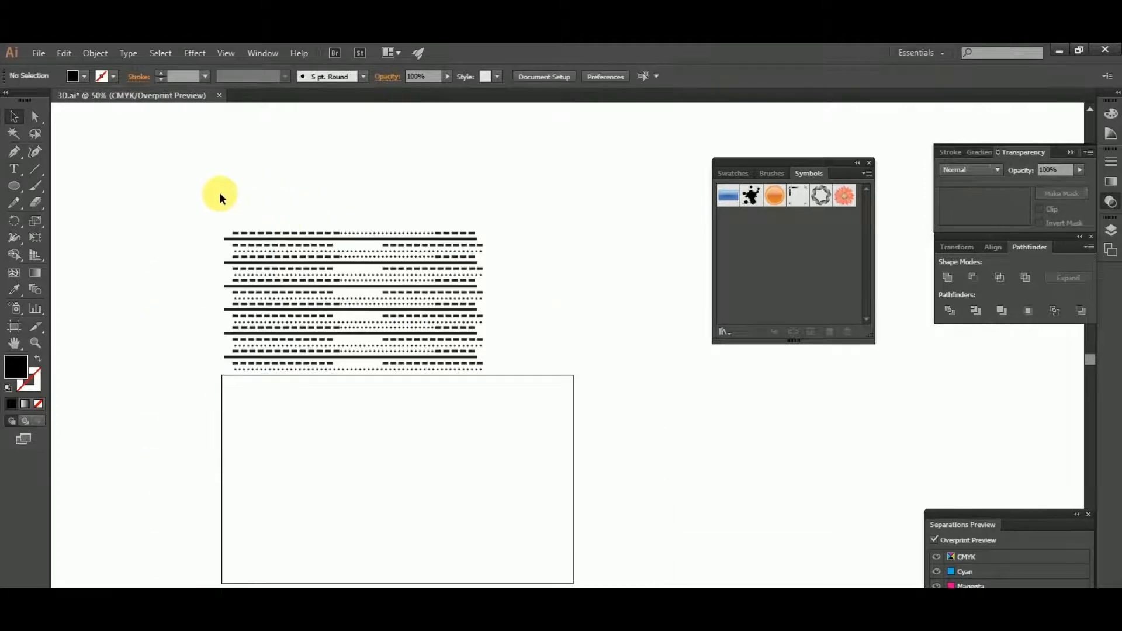
- Save the whole stack of line groups as a new Movie Clip symbol named For design
left_click_drag(219, 191, 551, 409)
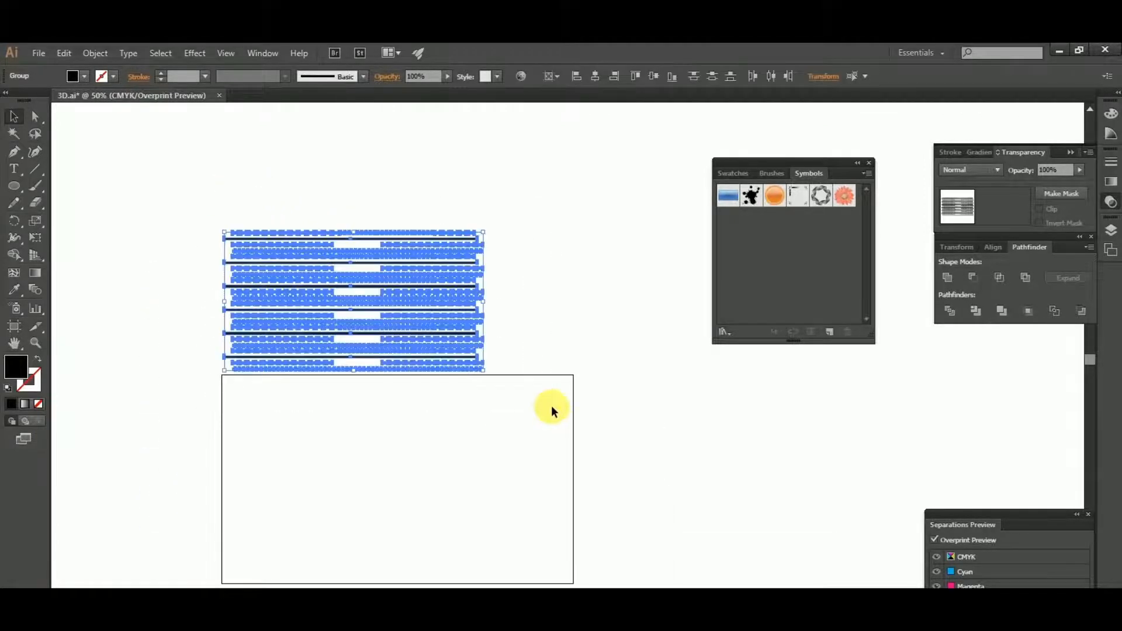
left_click(869, 163)
left_click(264, 54)
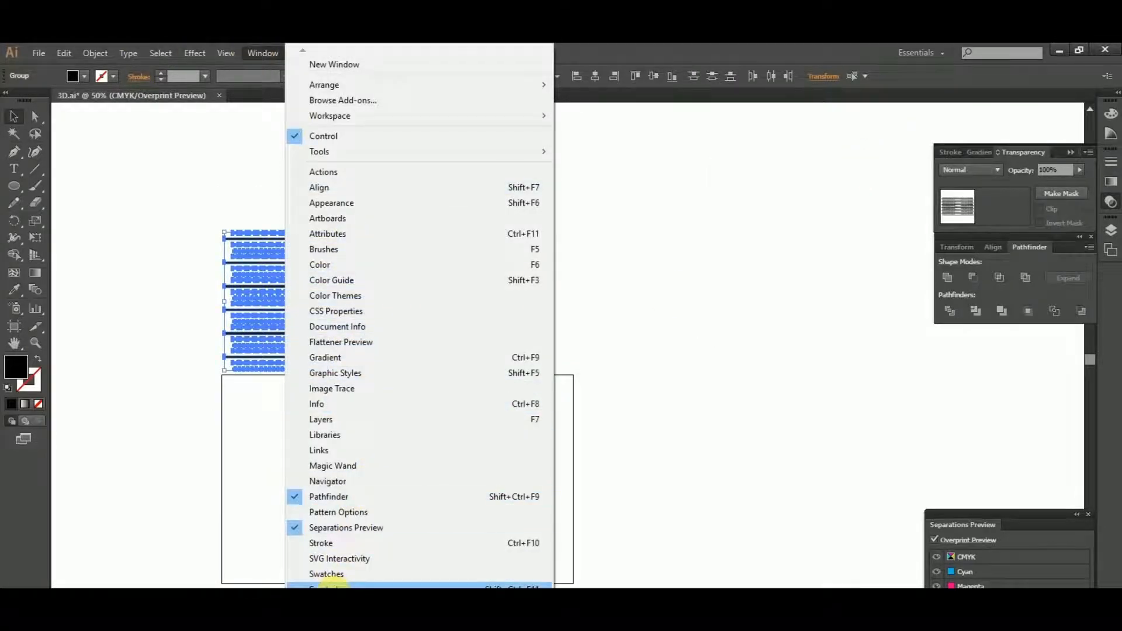
left_click(326, 584)
left_click_drag(258, 319, 795, 260)
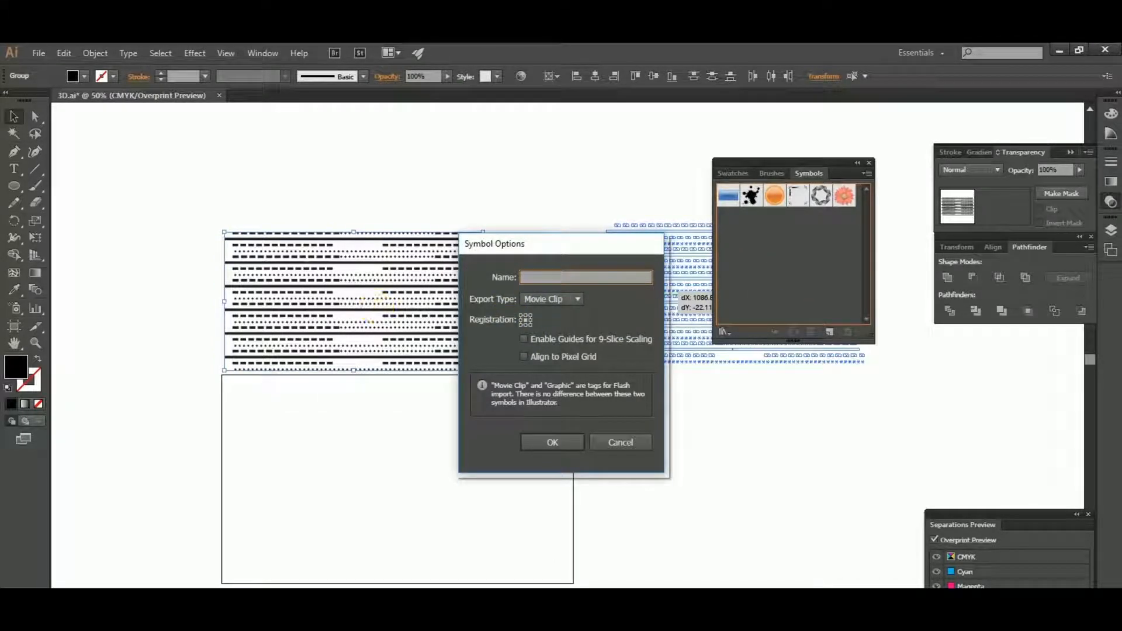
type("For design")
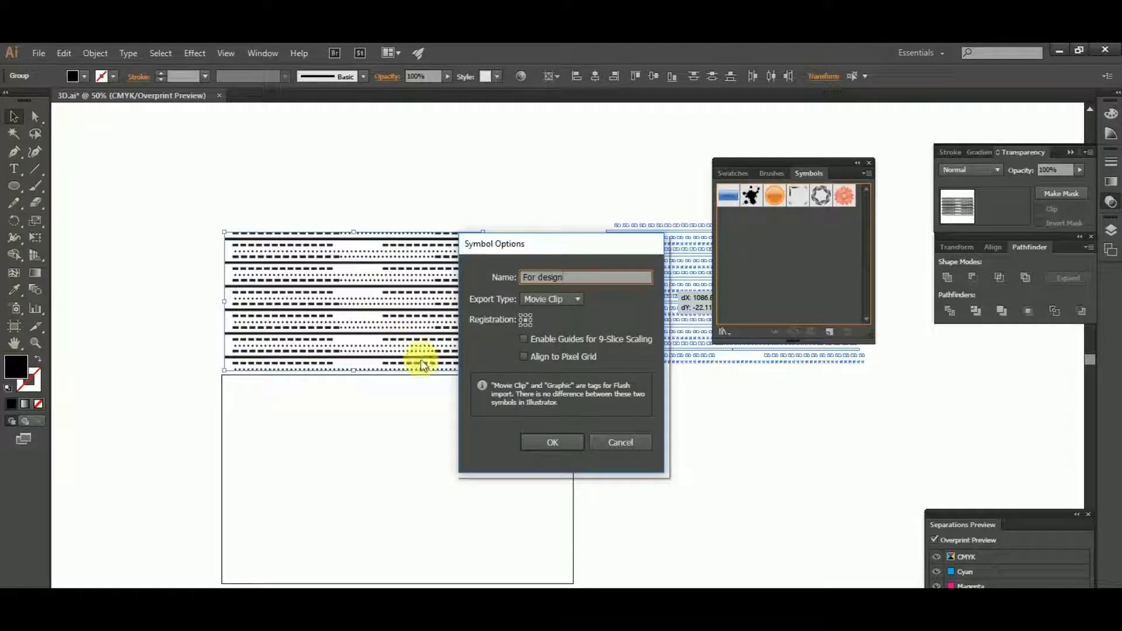
left_click(539, 443)
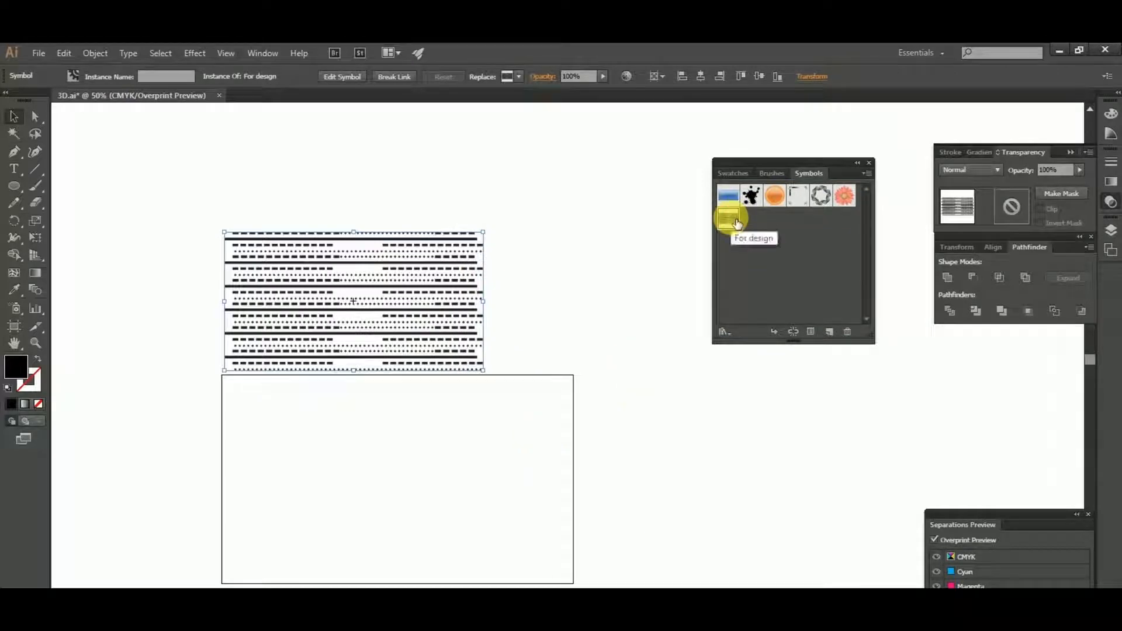
- Move the line pattern up and to the right, clear of the artboard's upper edge
left_click_drag(415, 308, 526, 216)
left_click(100, 236)
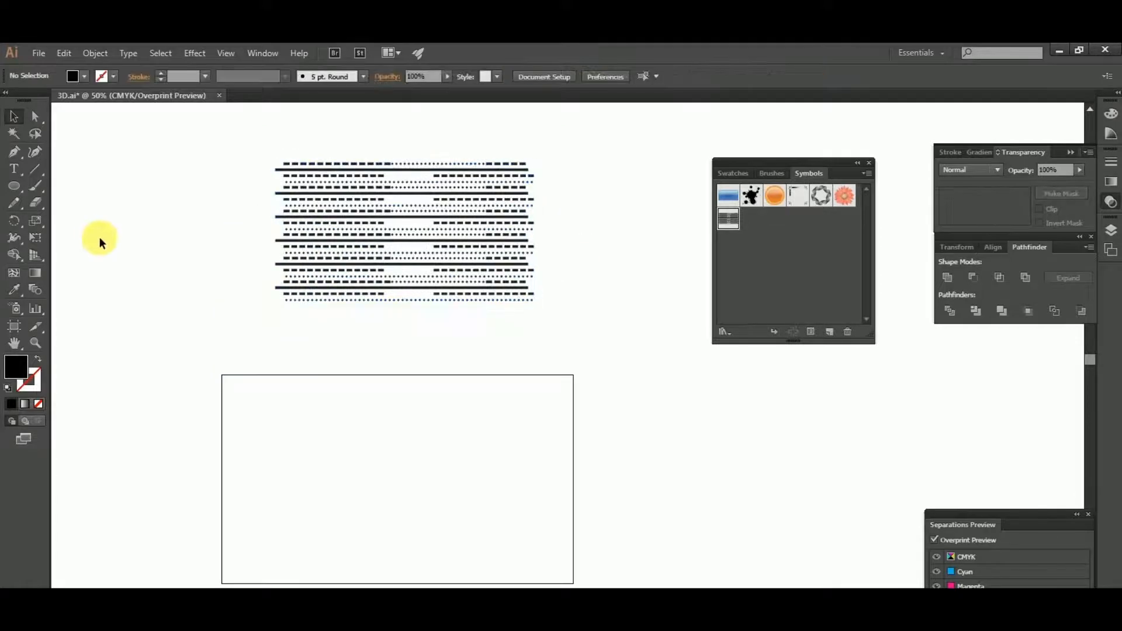
scroll(94, 228, "down", 1)
- Draw a 256 pt circle on the artboard with no fill and a 1 pt black stroke
left_click_drag(22, 188, 76, 217)
left_click_drag(436, 436, 469, 482)
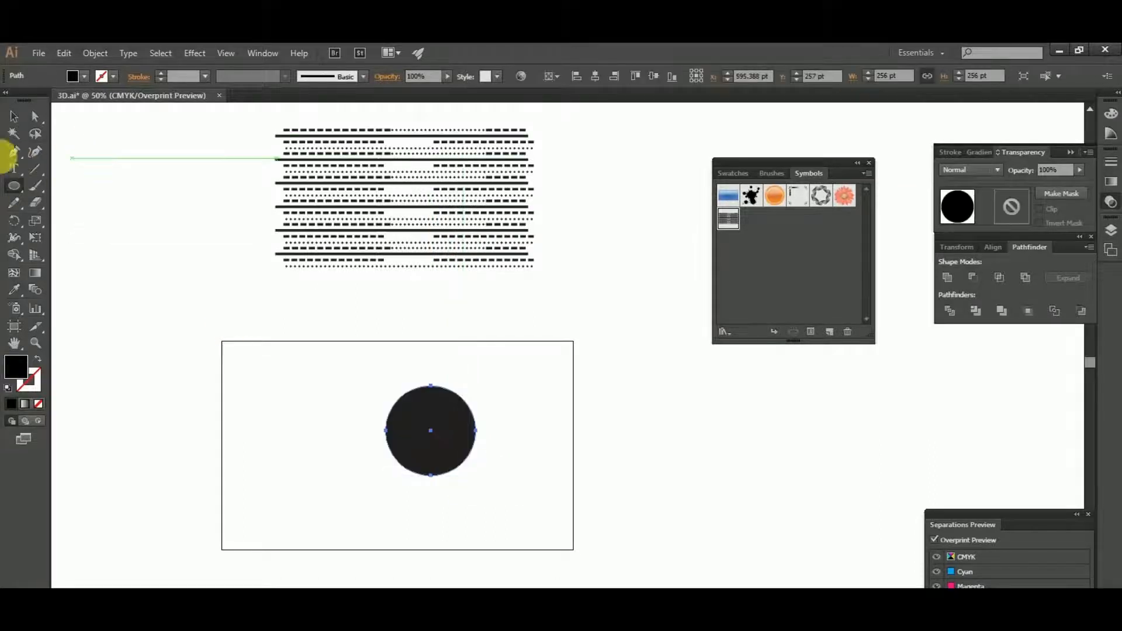
left_click(15, 115)
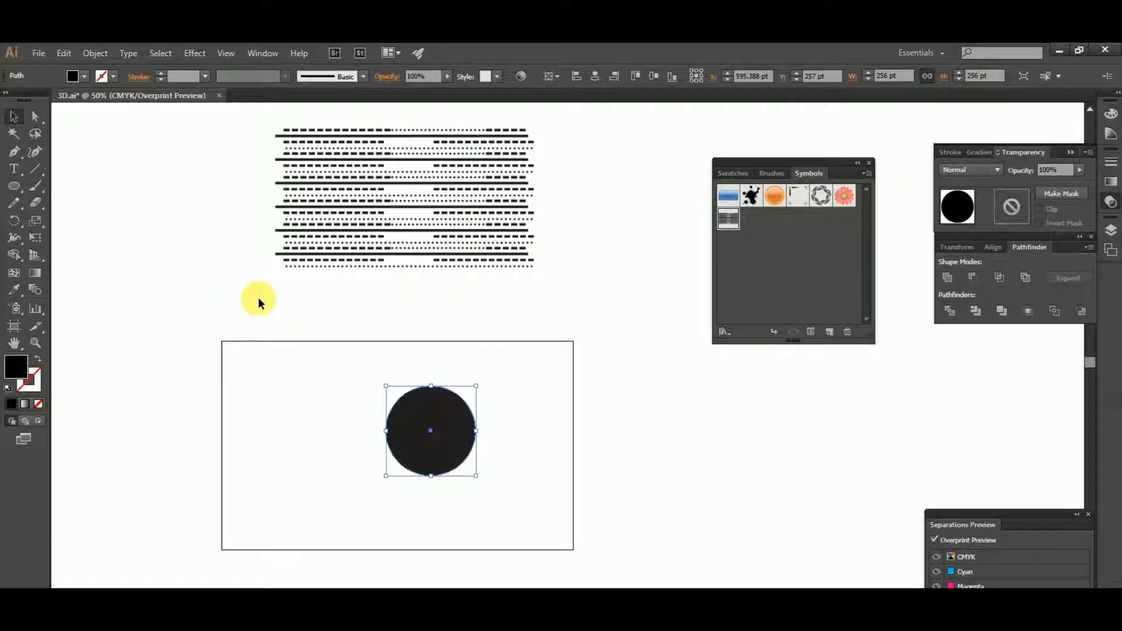
key("d")
left_click(38, 404)
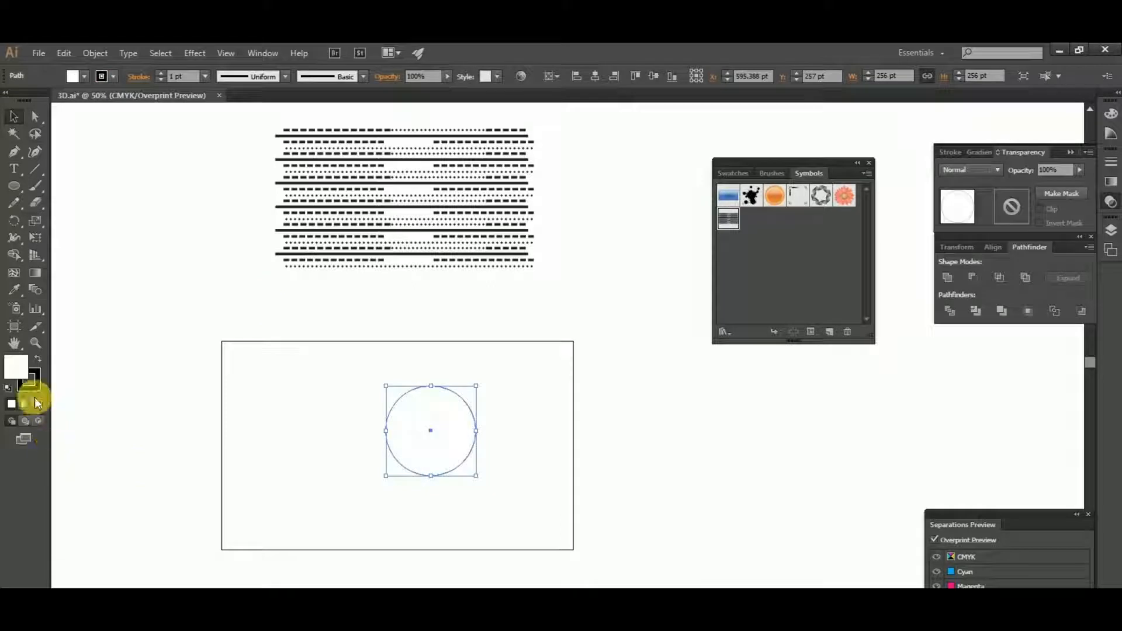
left_click(127, 404)
- Place a copy of the circle outside the artboard, level with the original on its right
left_click_drag(311, 375, 259, 358)
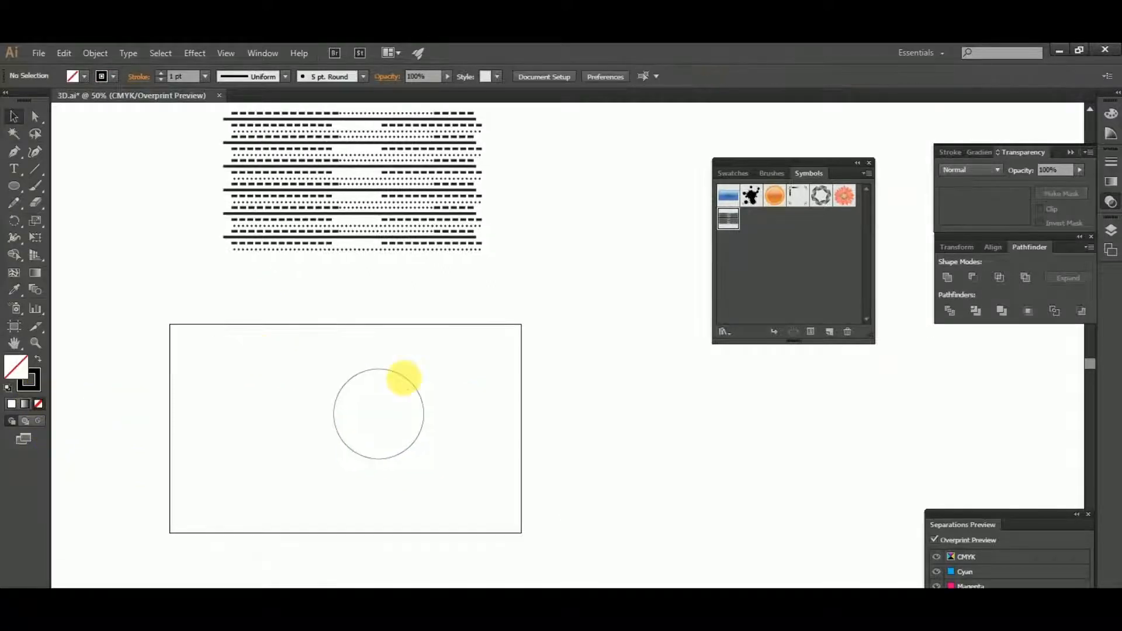
left_click(404, 378)
left_click_drag(405, 377, 633, 423)
left_click(706, 476)
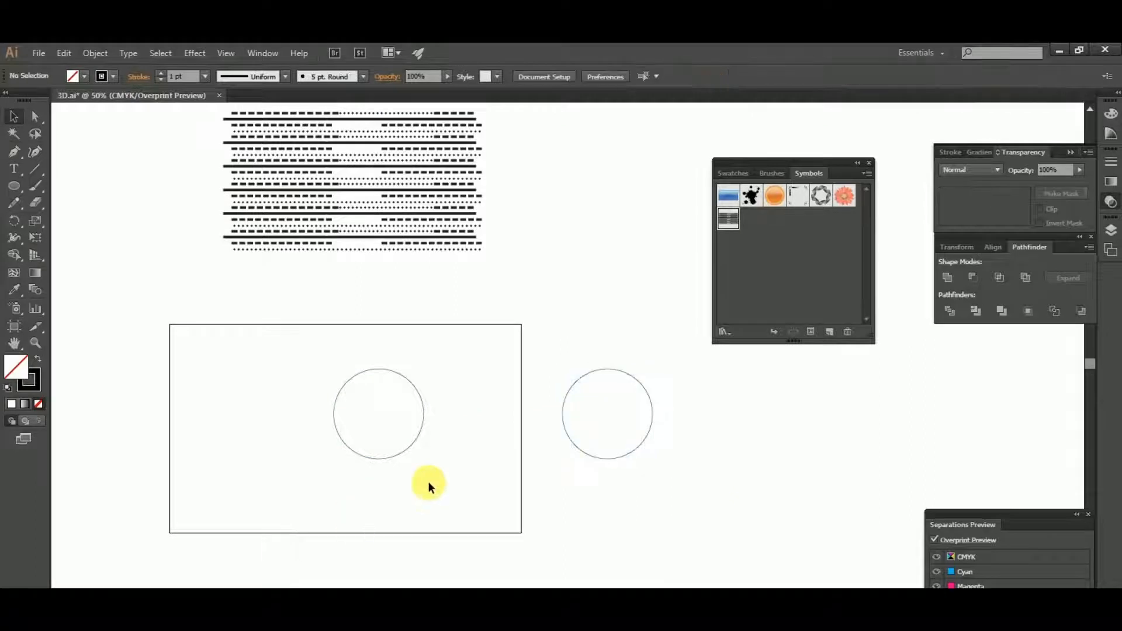
- Delete the left anchor point of the artboard circle, leaving only its right half as an open arc
left_click(331, 415)
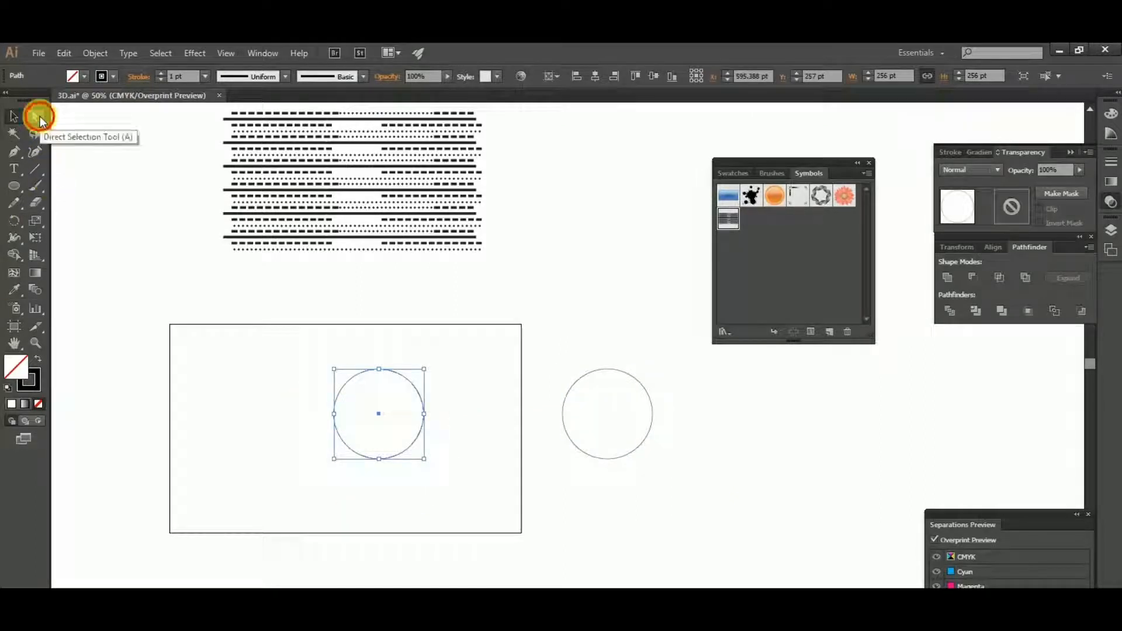
left_click(39, 117)
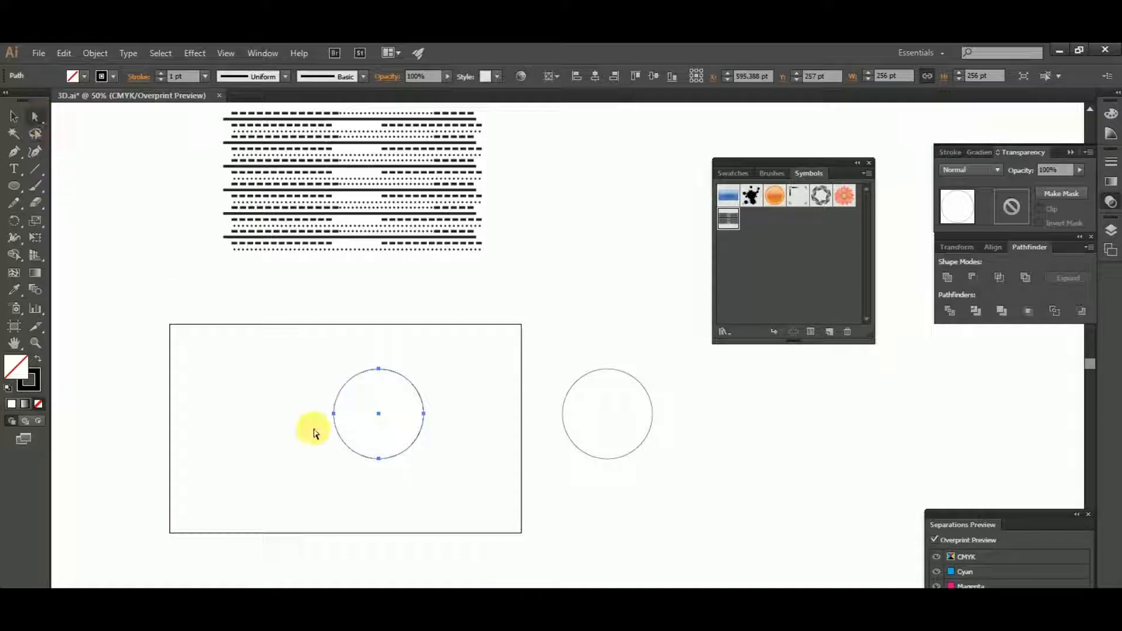
left_click_drag(299, 397, 337, 437)
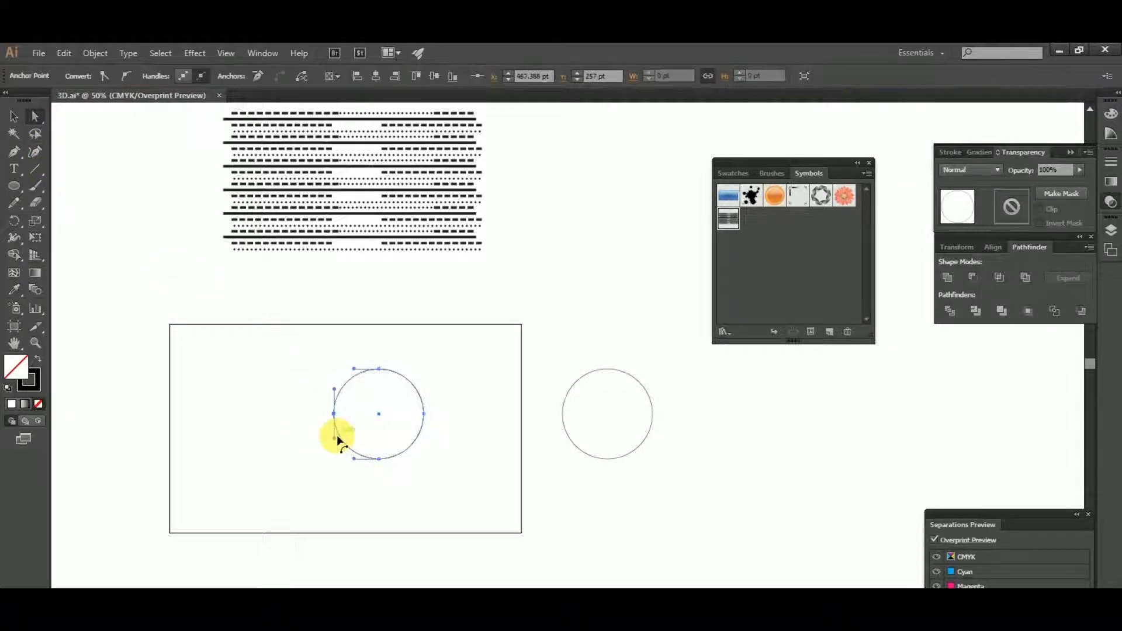
key("Delete")
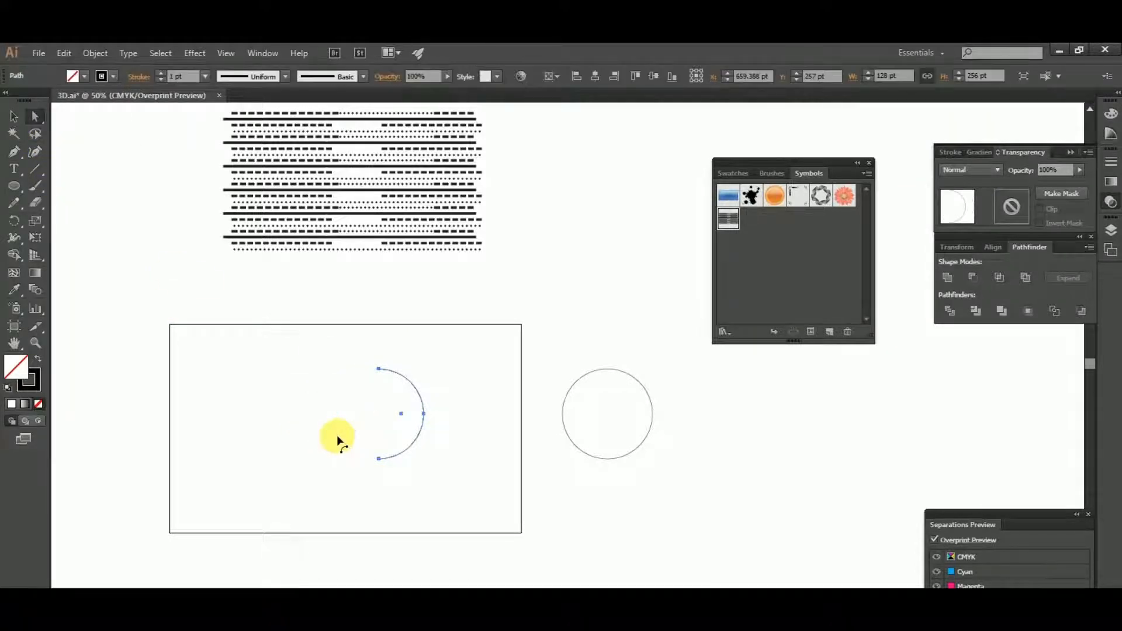
left_click(17, 121)
left_click(109, 297)
- Apply a 360° 3D Revolve effect from the left edge to the half circle with the preview on
left_click_drag(253, 349, 455, 504)
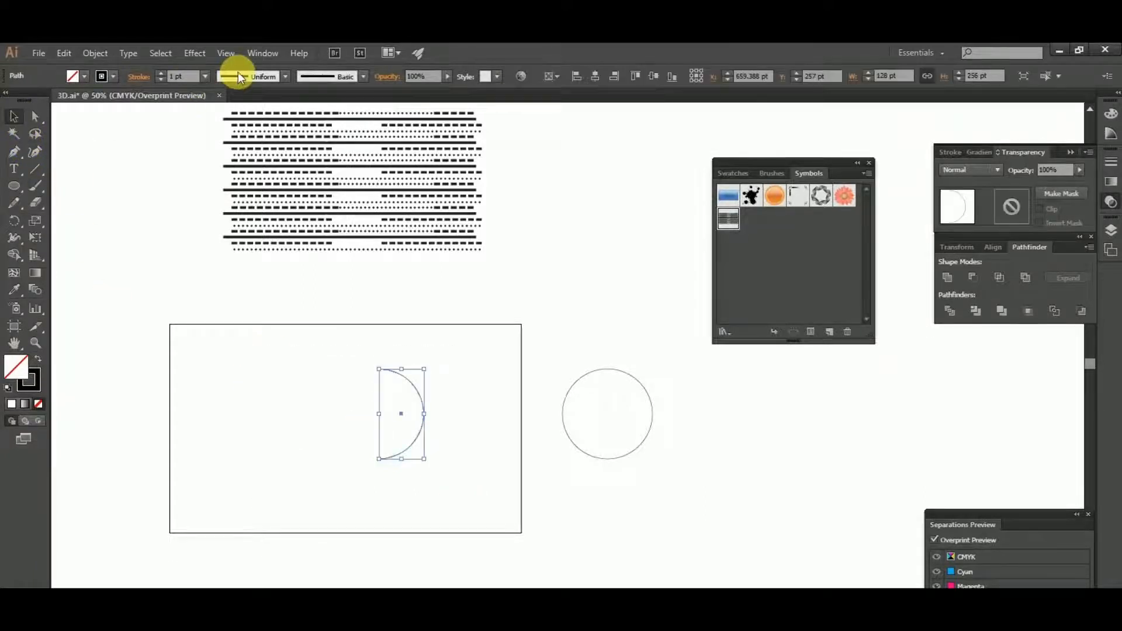
left_click(196, 53)
mouse_move(222, 137)
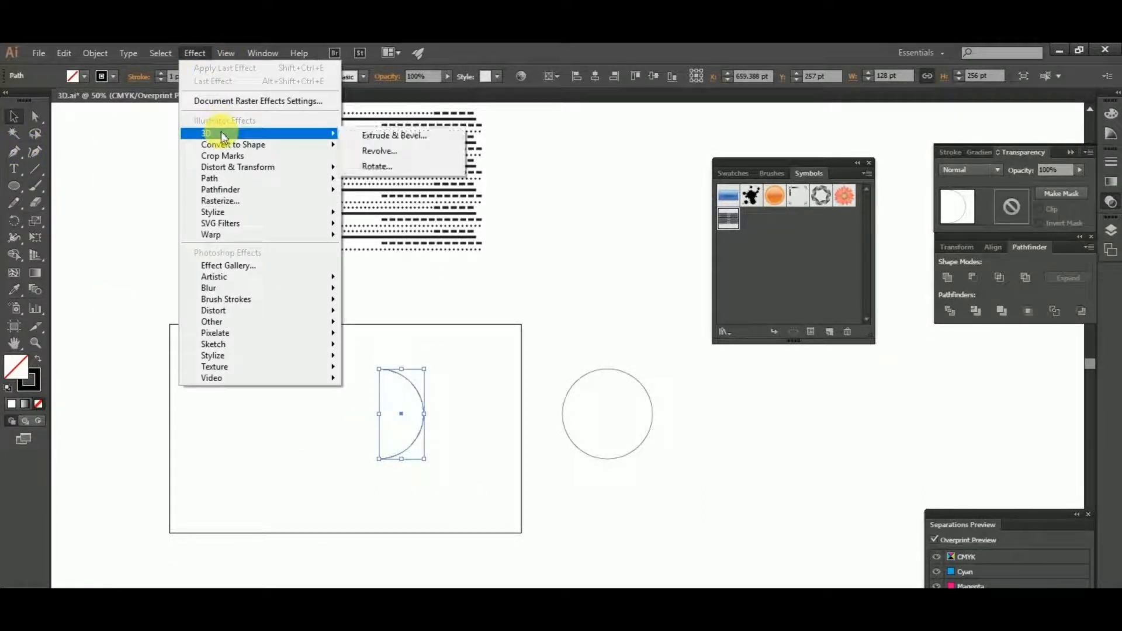
left_click(403, 151)
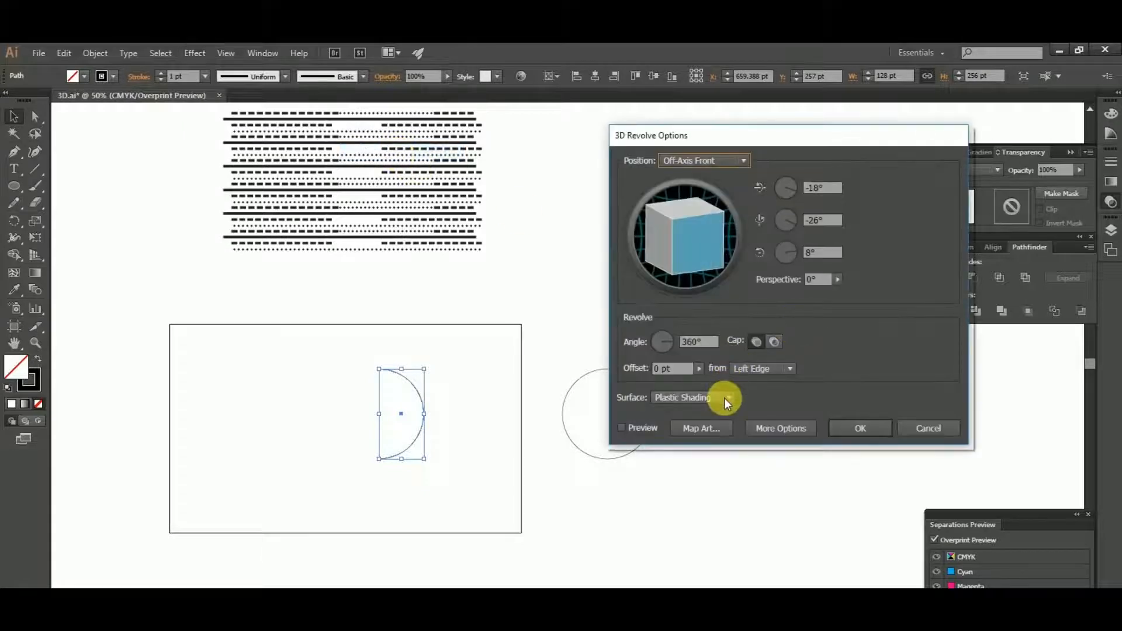
left_click(637, 430)
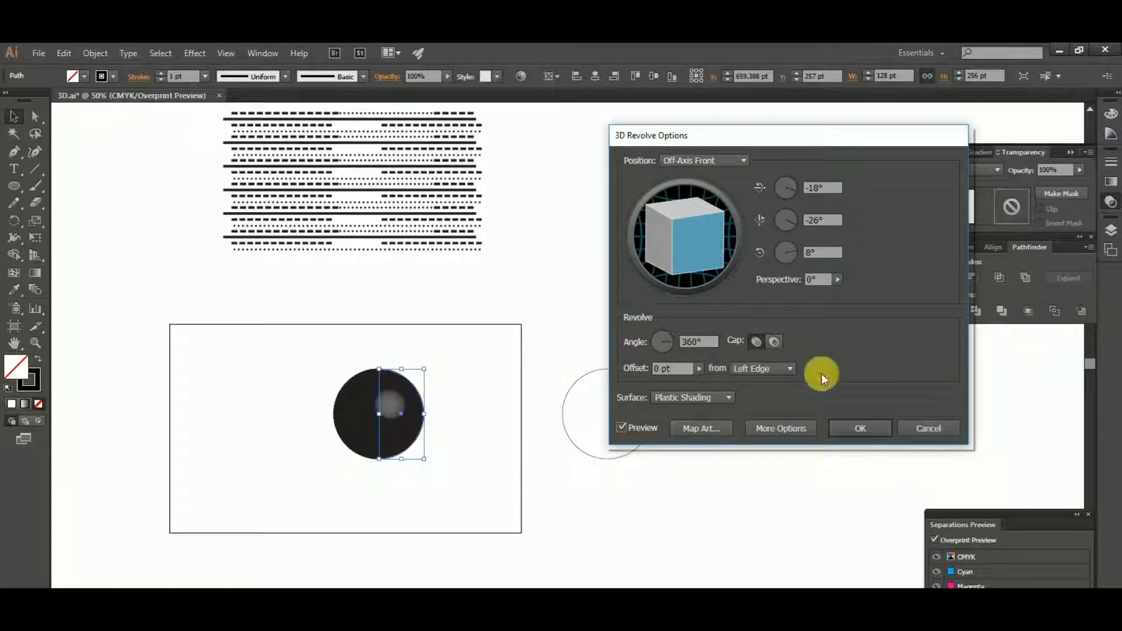
- Map the For design symbol onto surface 1 of the sphere, scaled to fit, with invisible geometry
left_click(710, 429)
left_click(735, 161)
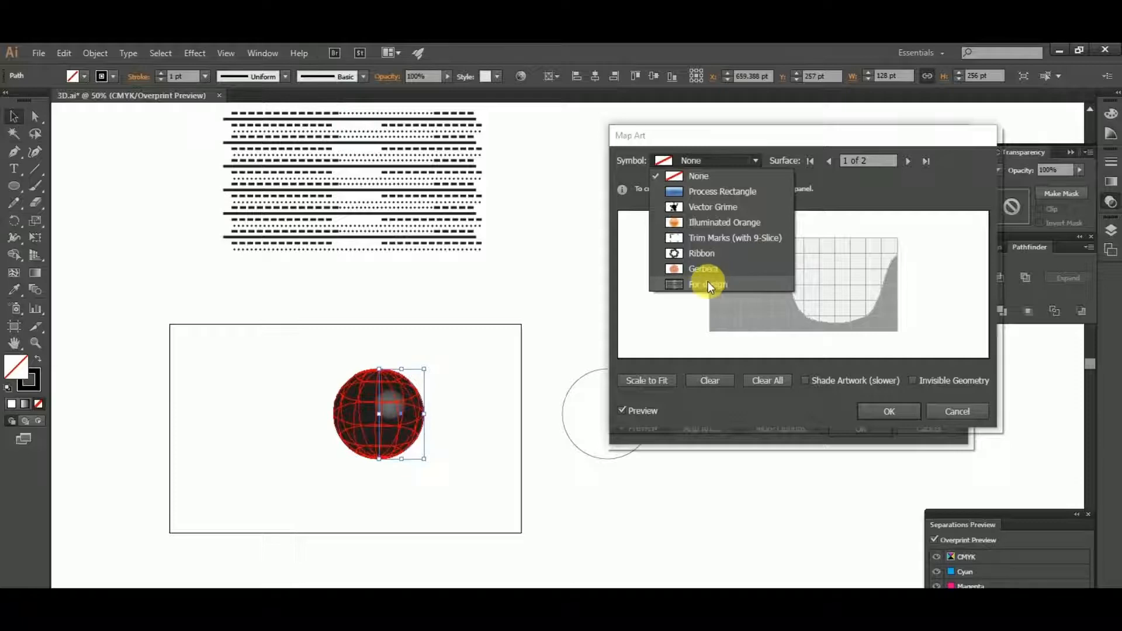
left_click(723, 283)
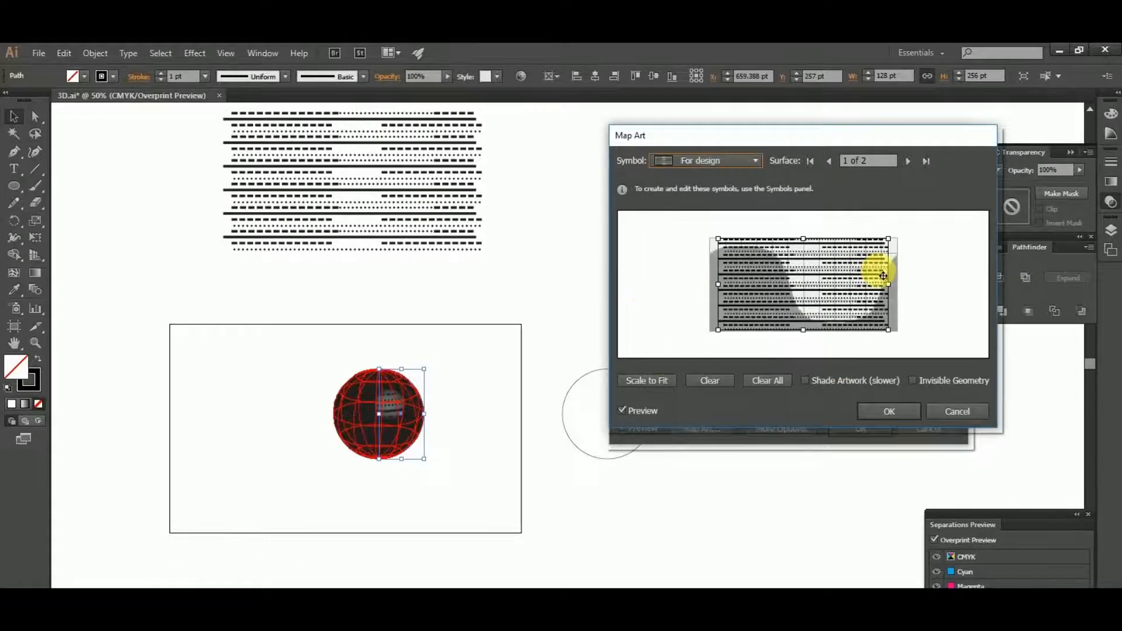
left_click(654, 381)
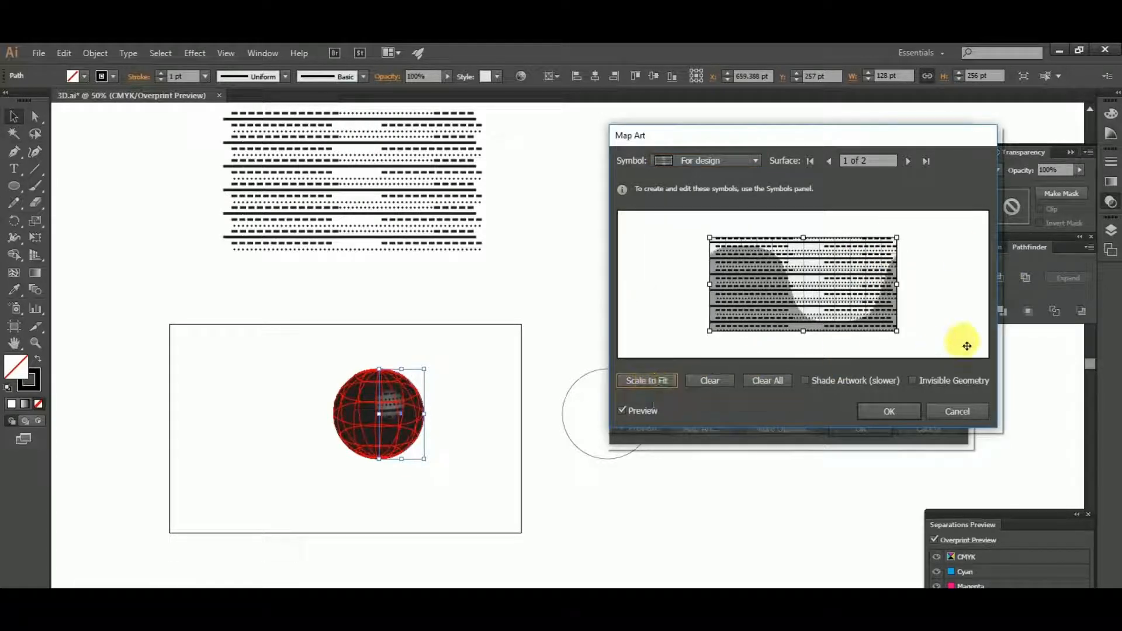
left_click(911, 381)
left_click(886, 413)
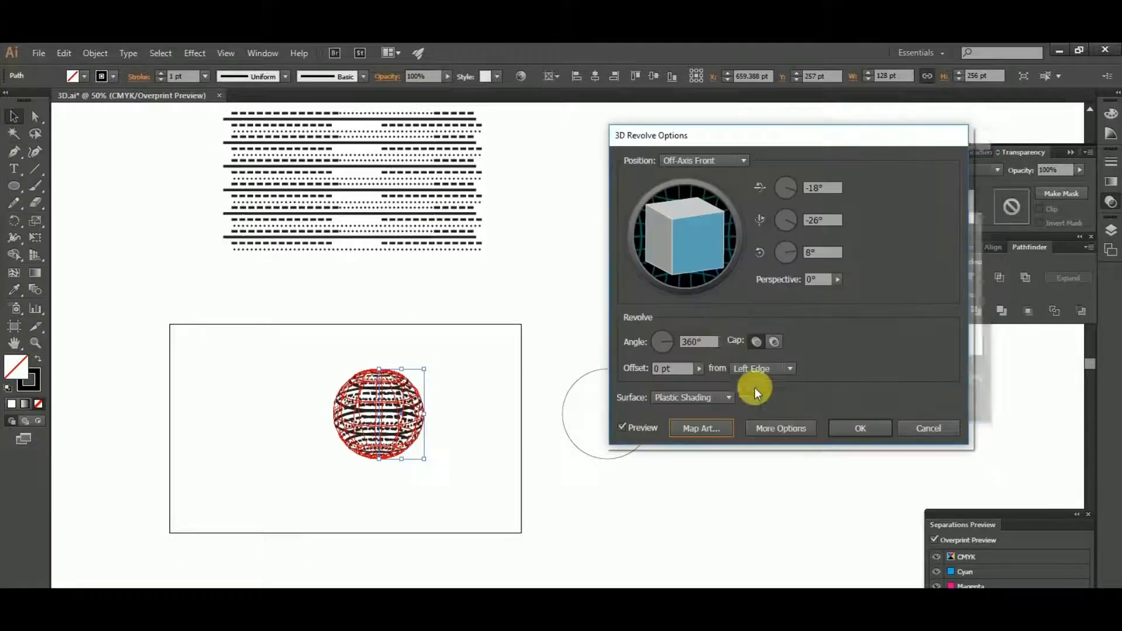
- Rotate the revolved sphere to 6°, -48° and 3° and apply the 3D effect
mouse_move(682, 251)
left_mouse_down()
mouse_move(690, 258)
mouse_move(678, 243)
mouse_move(703, 240)
mouse_move(710, 260)
mouse_move(726, 256)
mouse_move(710, 239)
mouse_move(676, 243)
mouse_move(686, 246)
left_mouse_up()
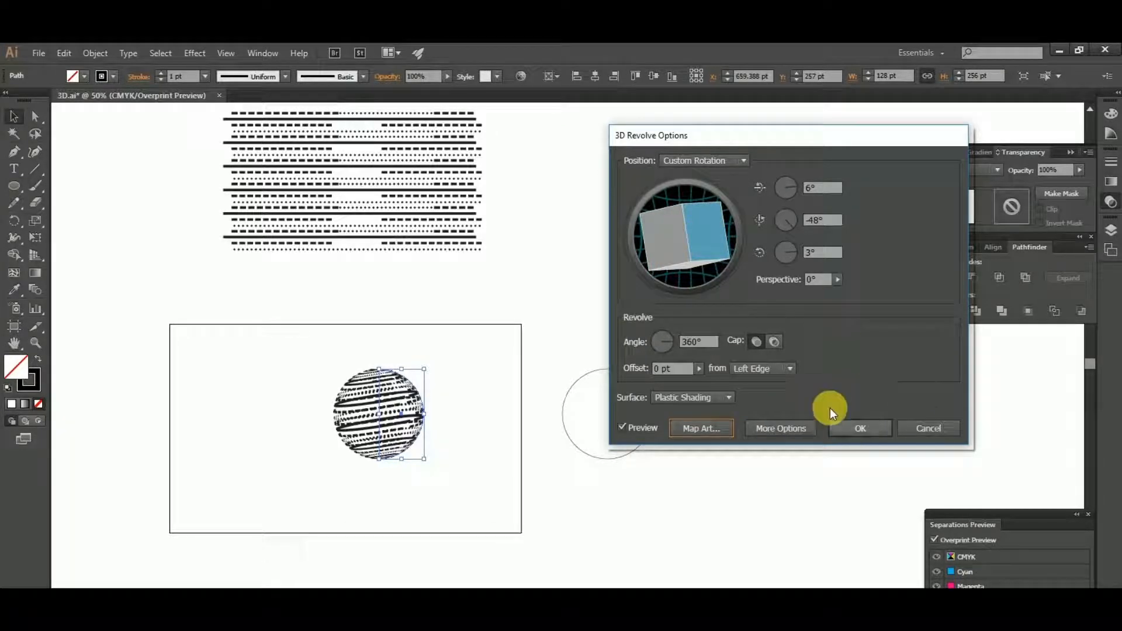
left_click(861, 428)
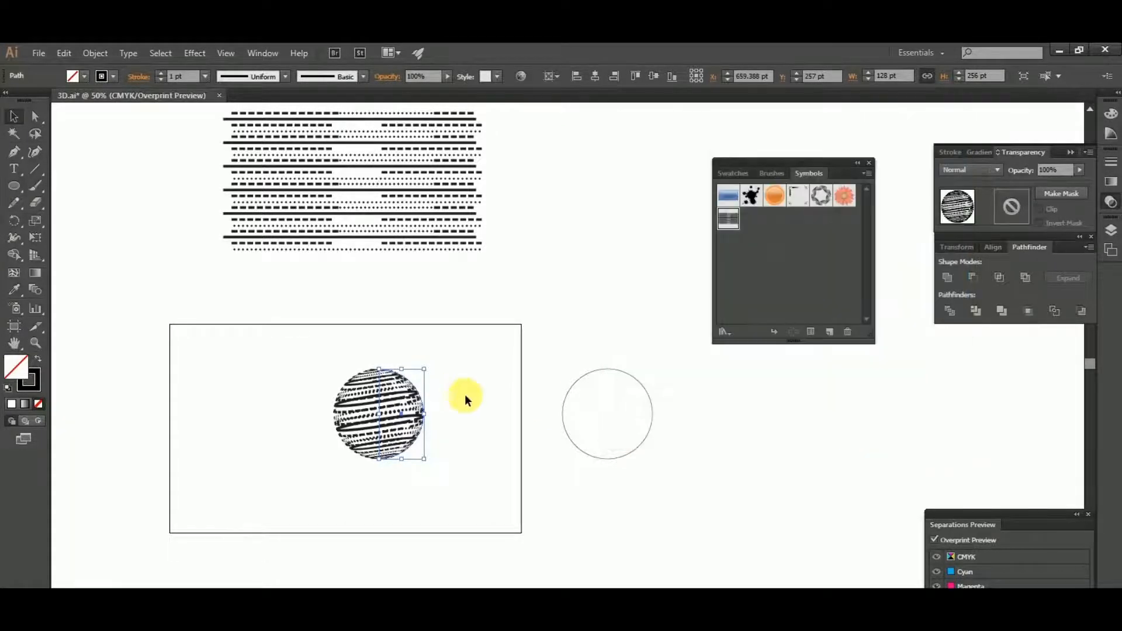
scroll(389, 428, "up", 3)
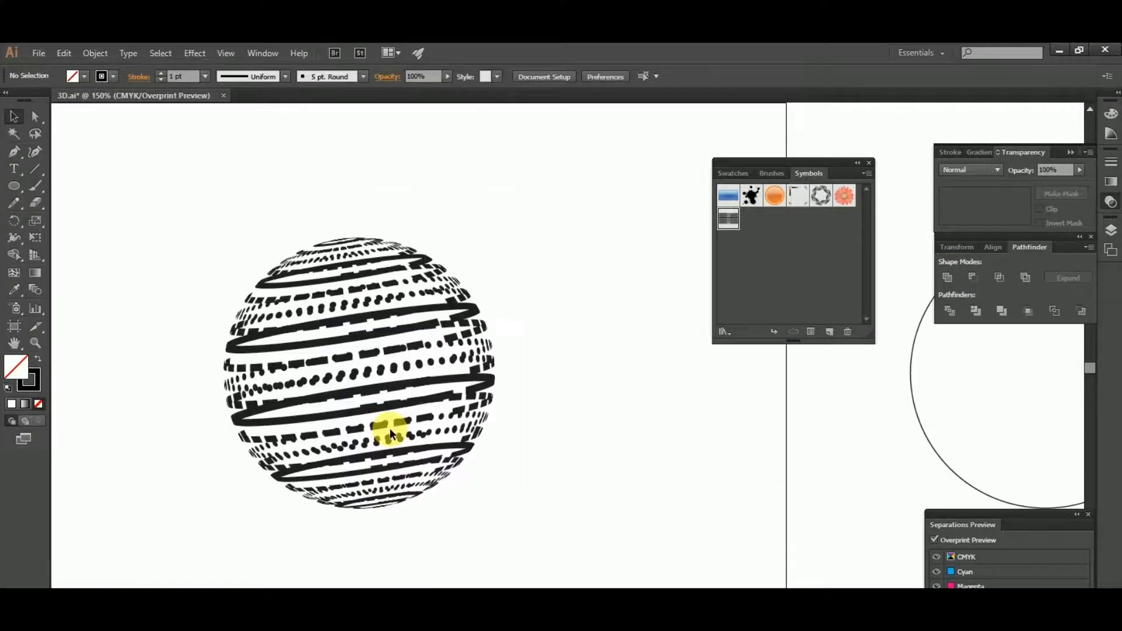
- Expand the appearance of the striped sphere into editable artwork
left_click(411, 366)
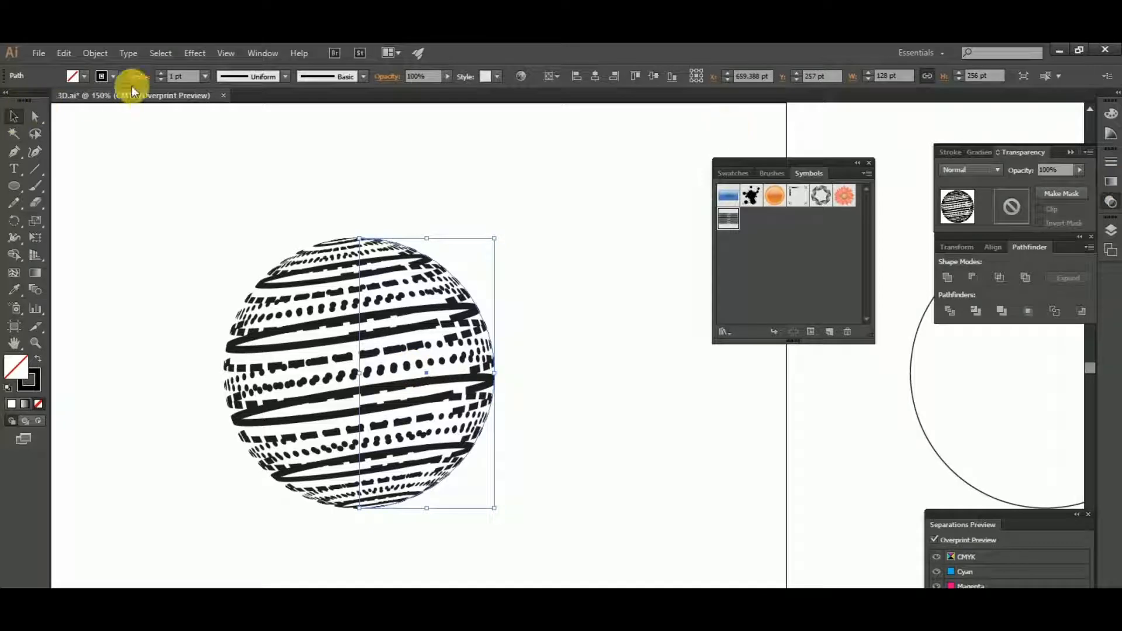
left_click(99, 54)
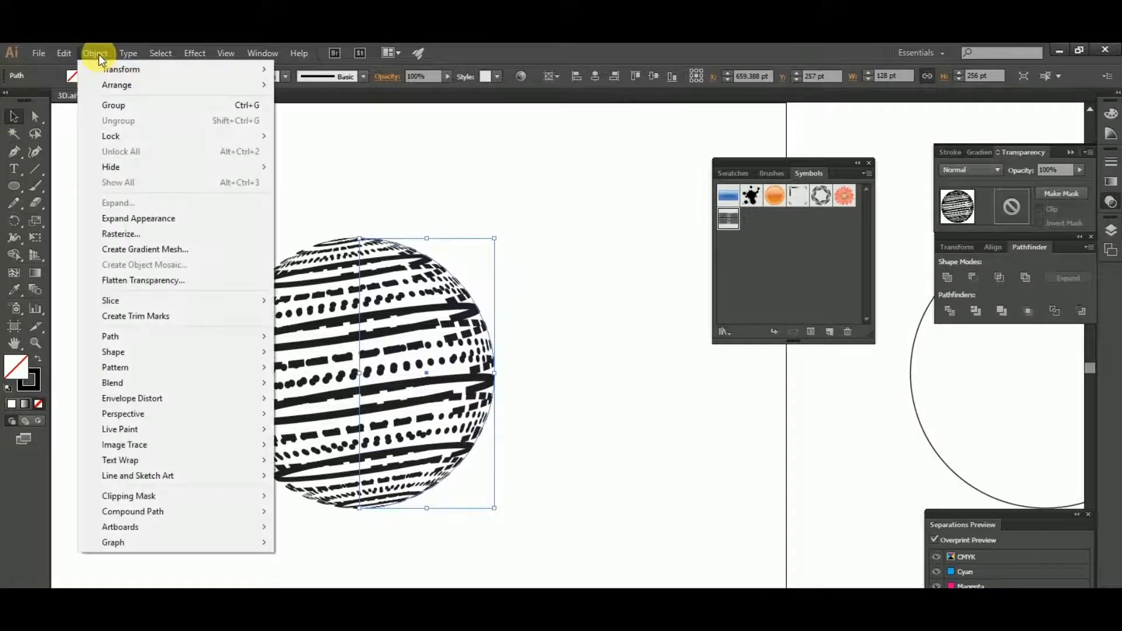
left_click(142, 215)
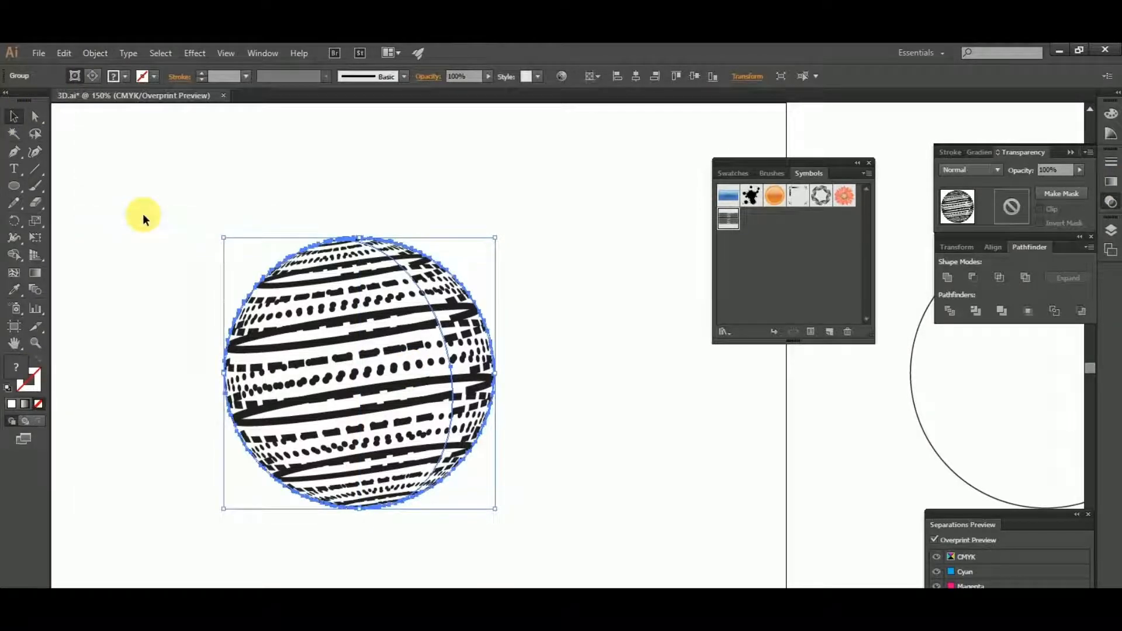
- Ungroup the expanded sphere artwork repeatedly until its clip groups are separate
left_click(458, 239)
left_click(461, 289)
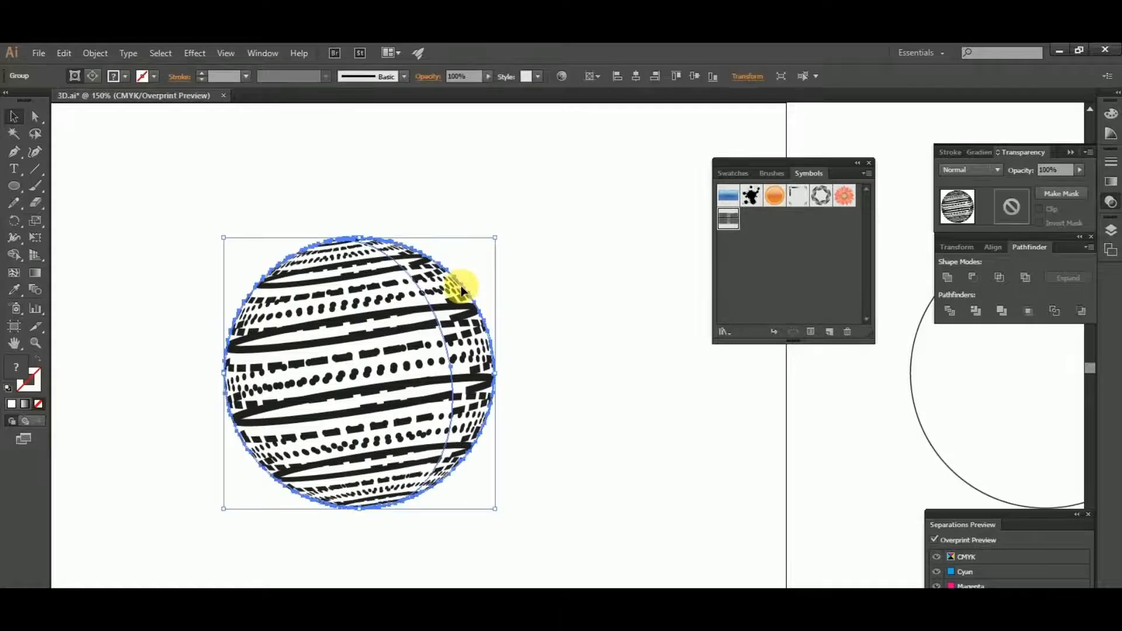
right_click(461, 289)
left_click(501, 370)
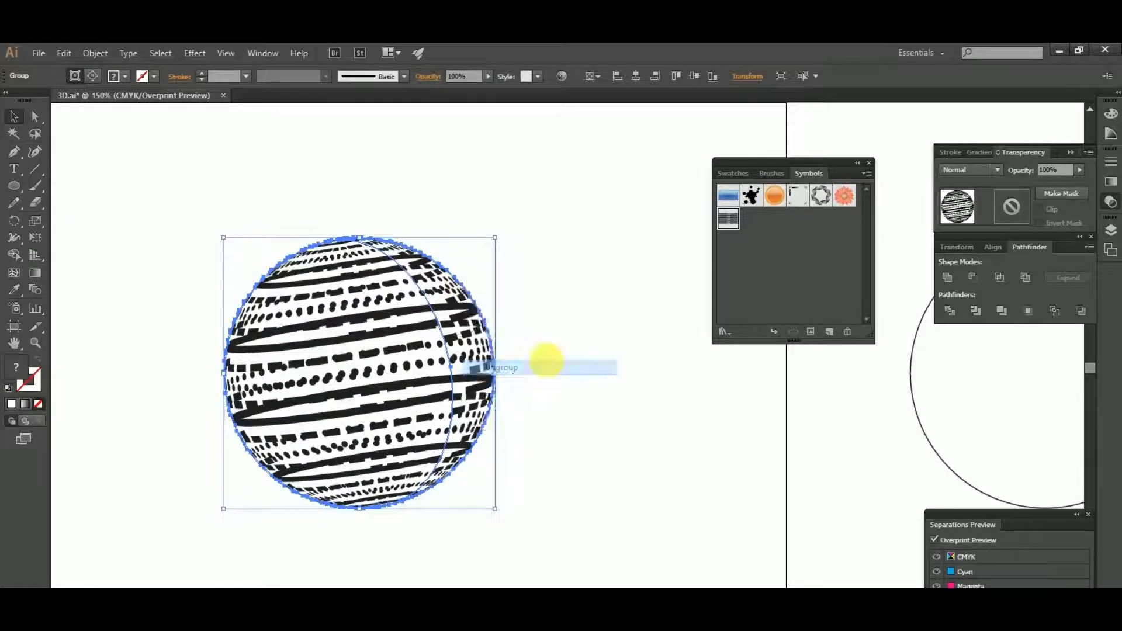
left_click(546, 363)
left_click(476, 314)
right_click(476, 314)
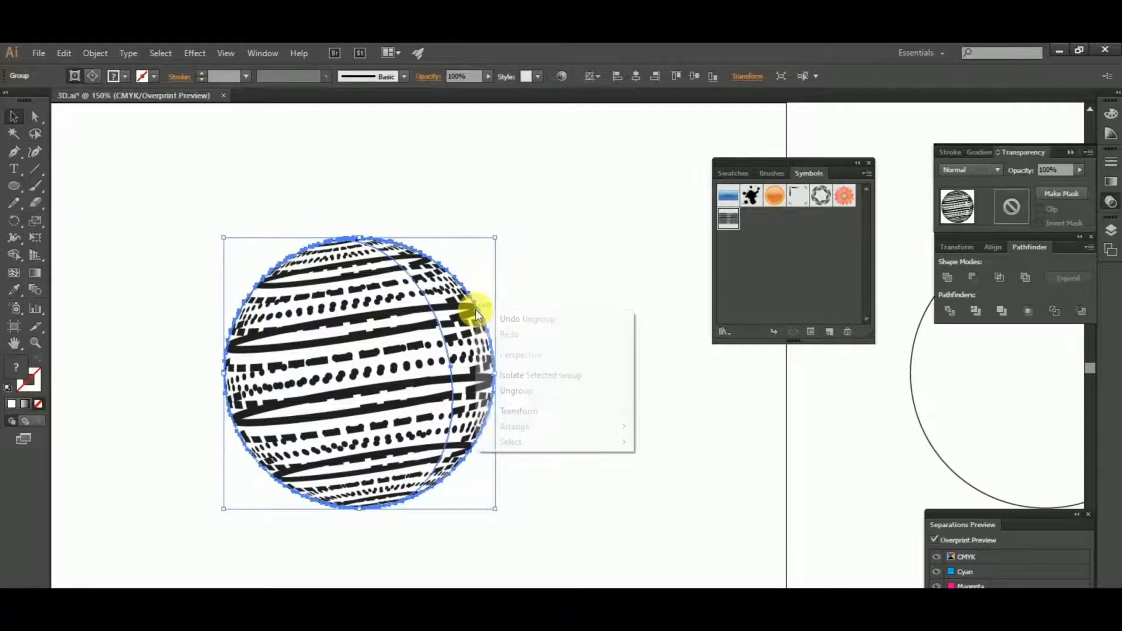
left_click(538, 390)
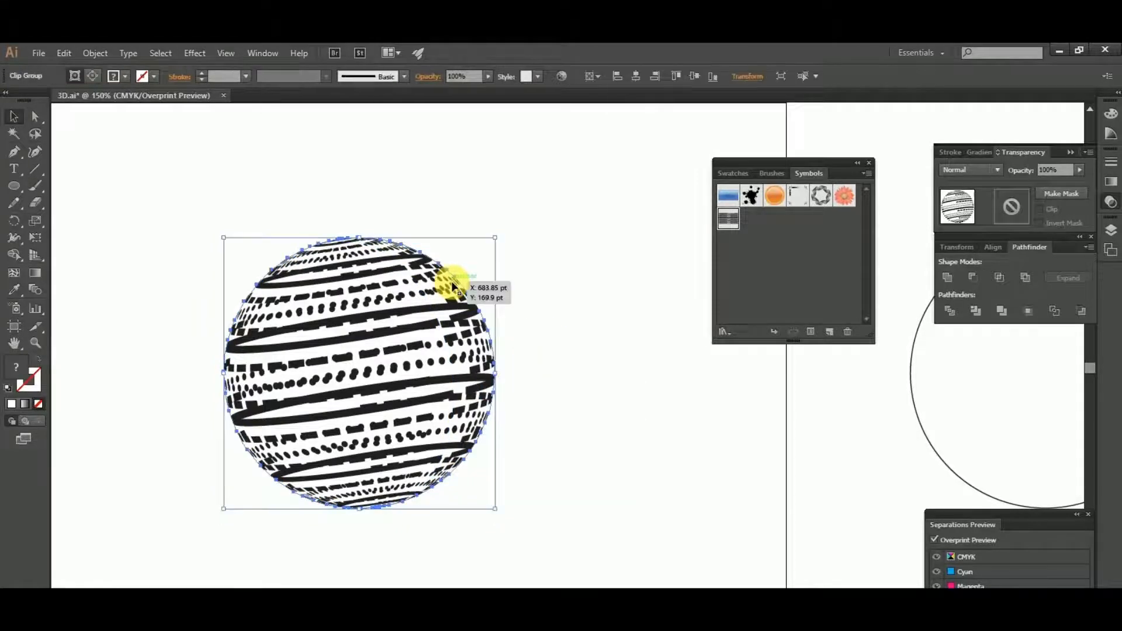
- Move one sphere clip group down and to the right, apart from the remaining sphere artwork
key("ctrl+minus")
key("ctrl+minus")
left_click_drag(446, 275, 530, 428)
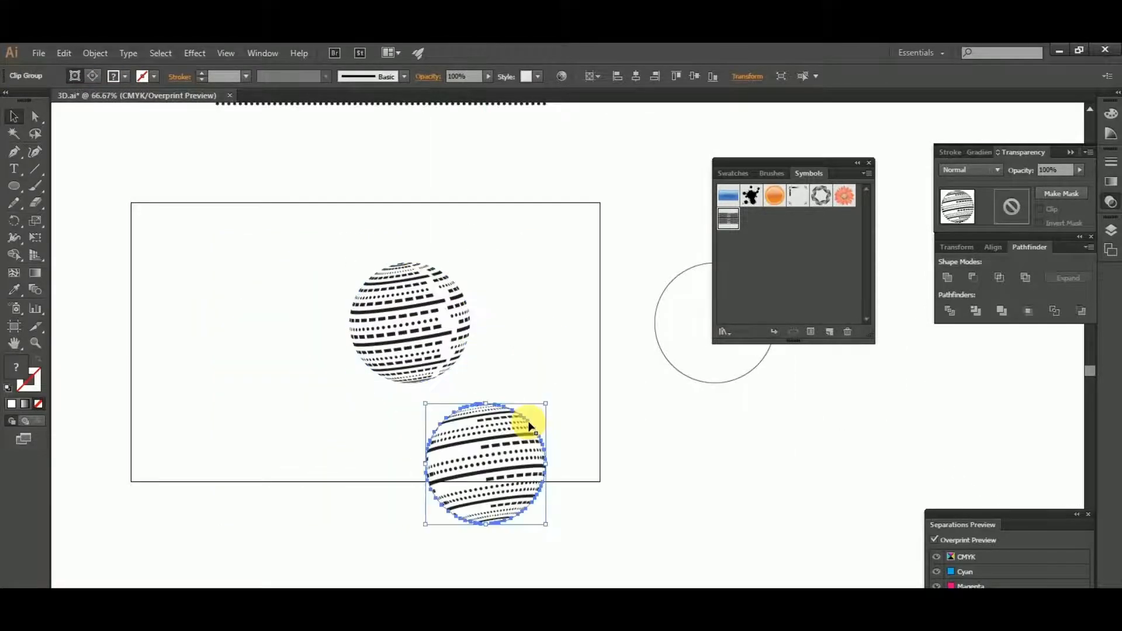
left_click(528, 375)
scroll(528, 375, "up", 1)
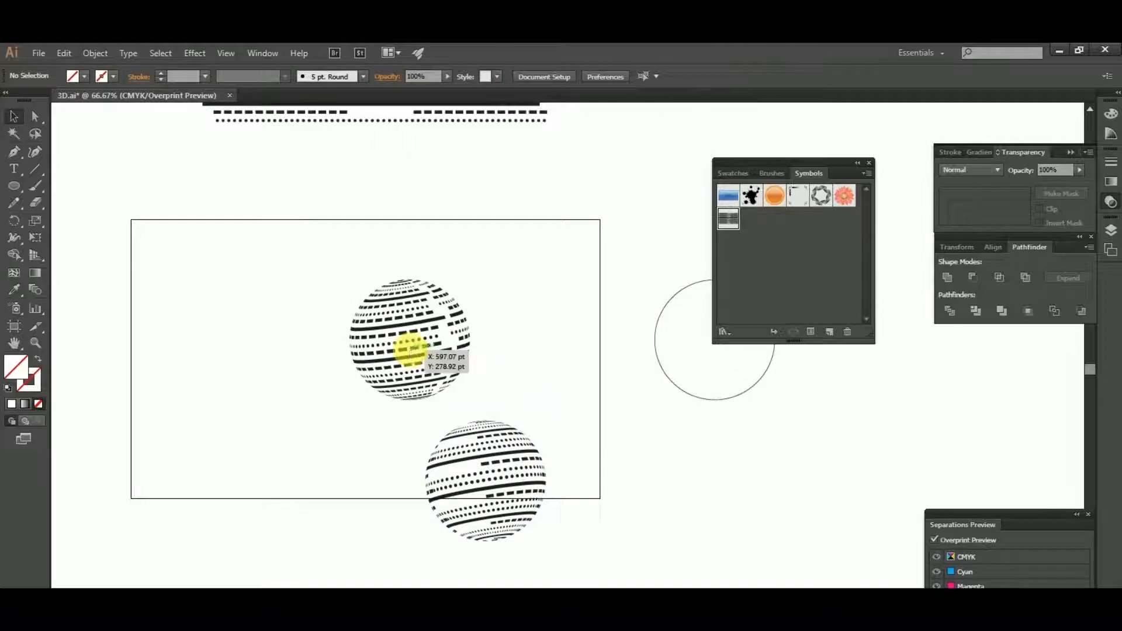
- Move the lower striped sphere off the artboard to just below the empty circle
left_click(413, 350)
left_click(501, 450)
left_click(643, 460)
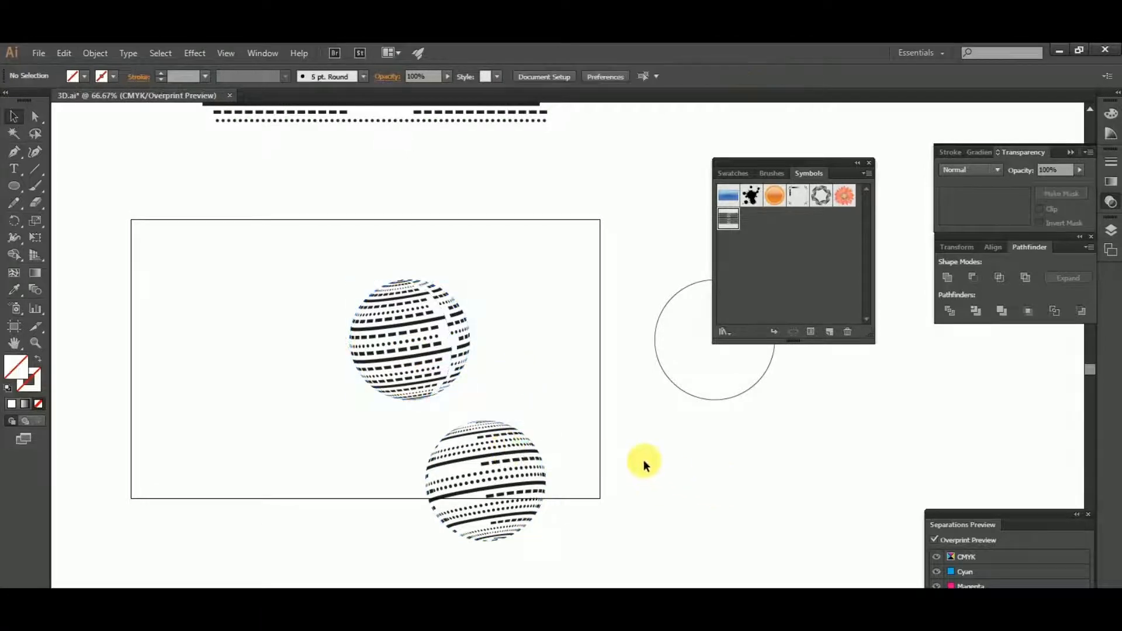
left_click_drag(604, 416, 491, 395)
left_click(405, 440)
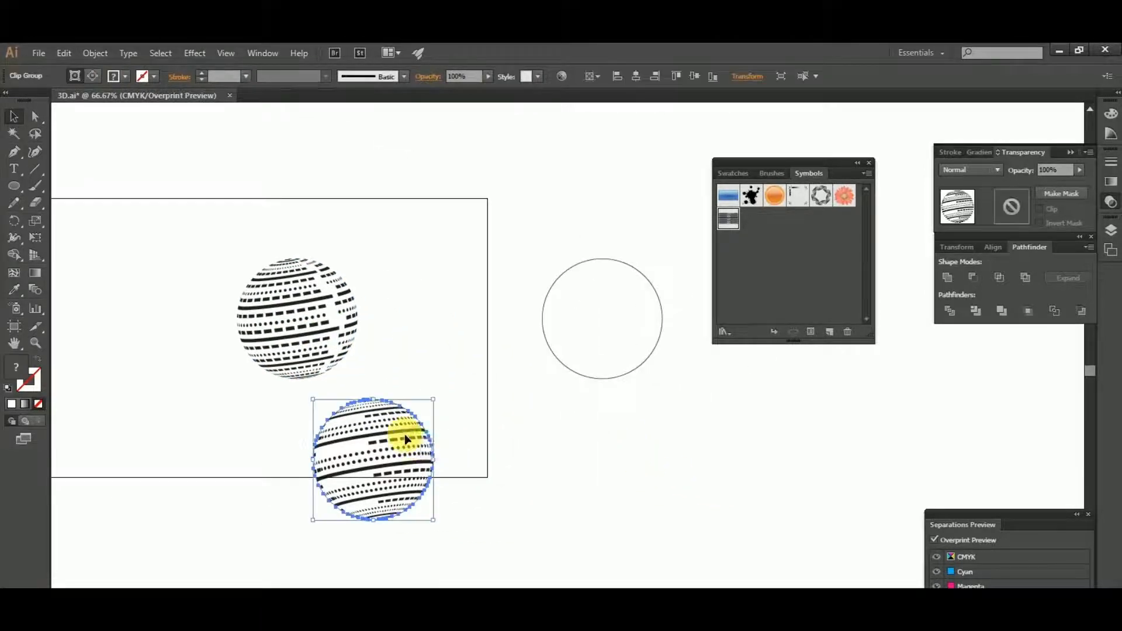
left_click_drag(408, 442, 696, 439)
left_click(483, 433)
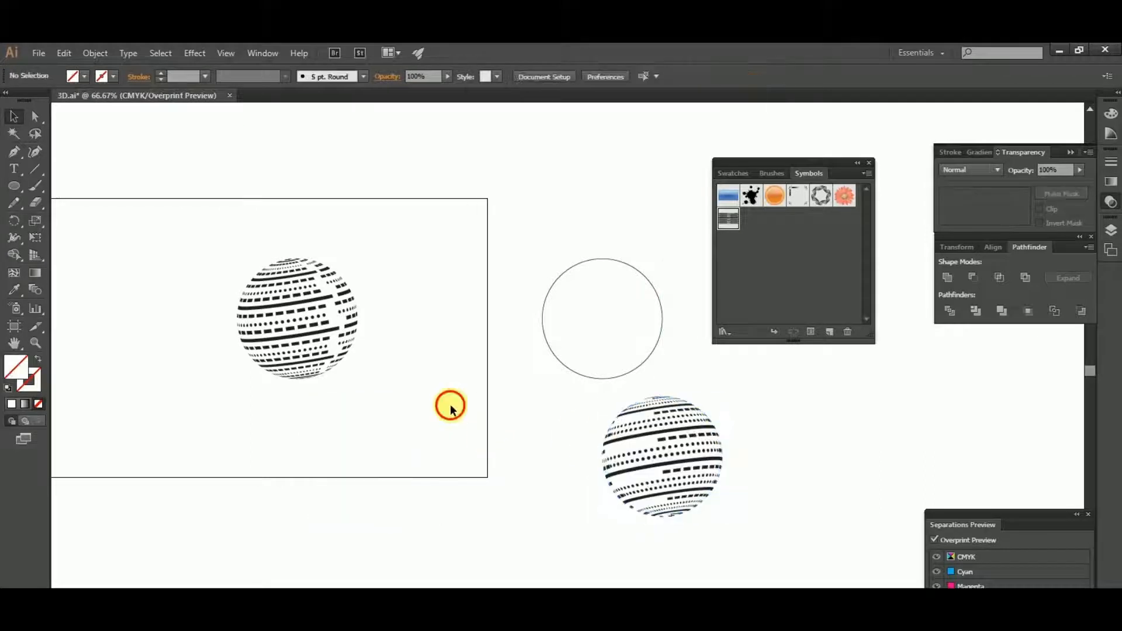
- Duplicate the empty circle onto the artboard, to the left of the remaining striped sphere
left_click(604, 378)
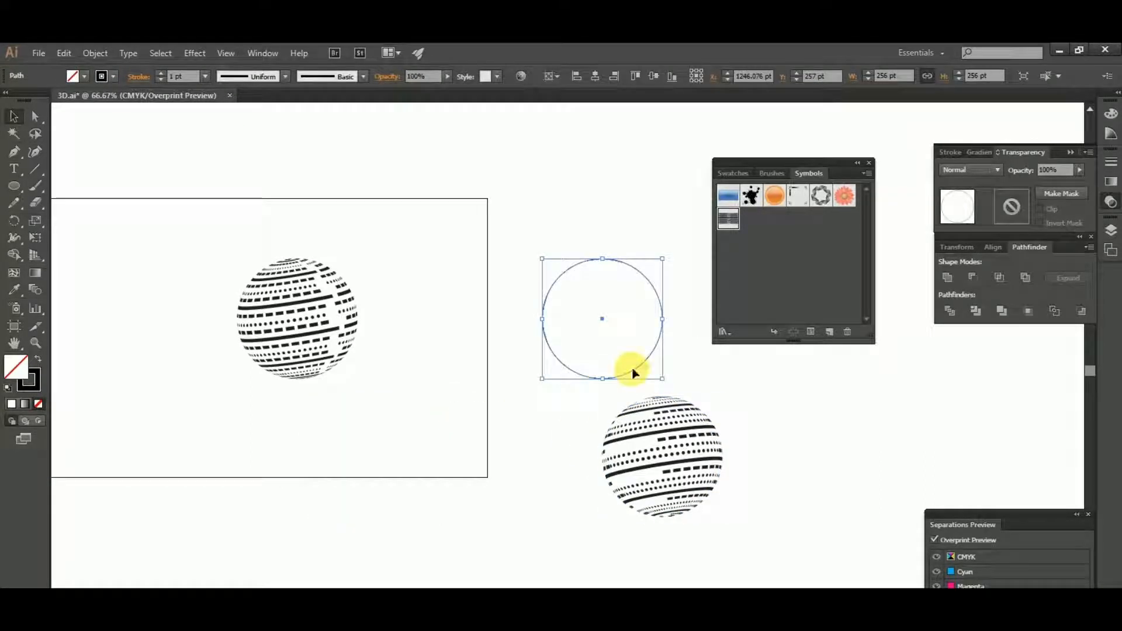
left_click_drag(632, 367, 445, 506)
left_click(234, 435)
left_click_drag(269, 300, 344, 411)
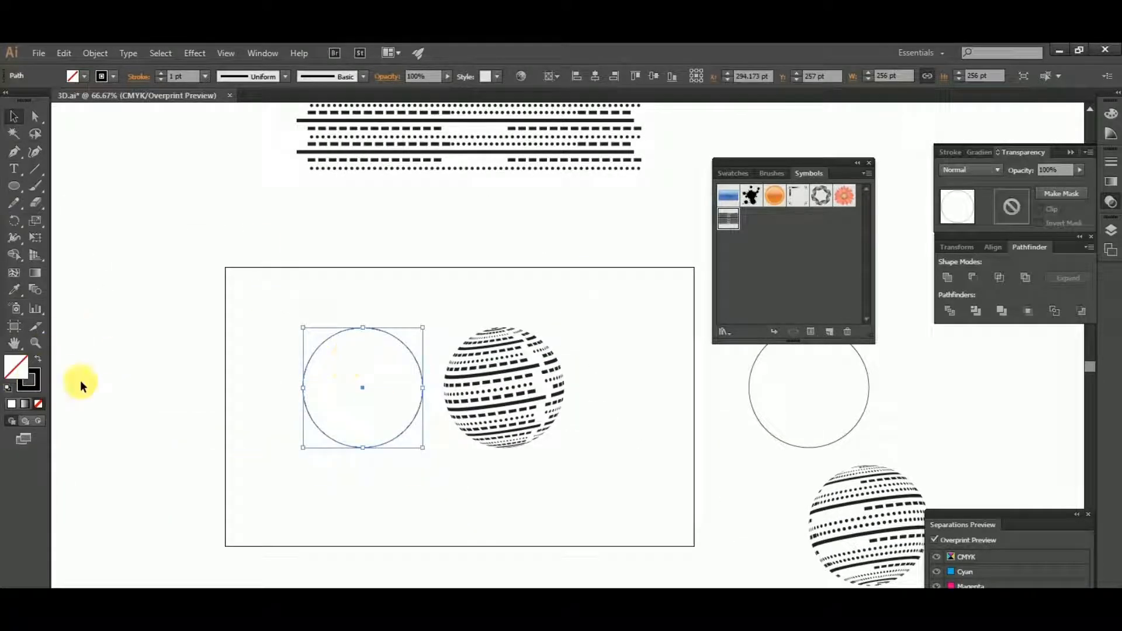
- Remove the circle copy's stroke and fill it with a linear gradient
left_click(39, 387)
left_click(38, 404)
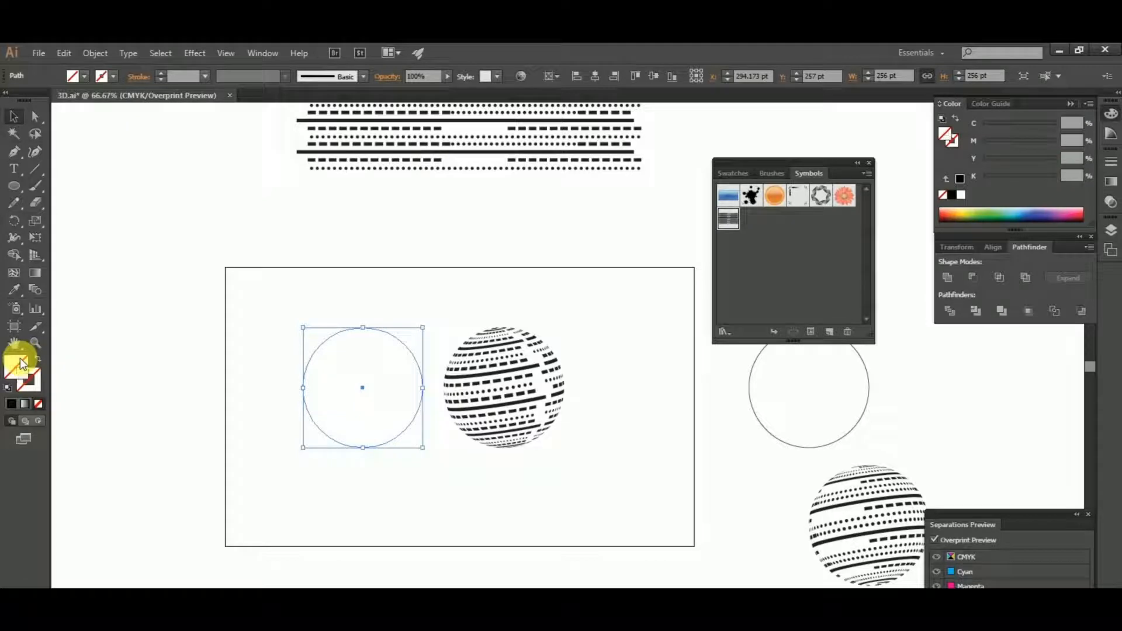
left_click(25, 404)
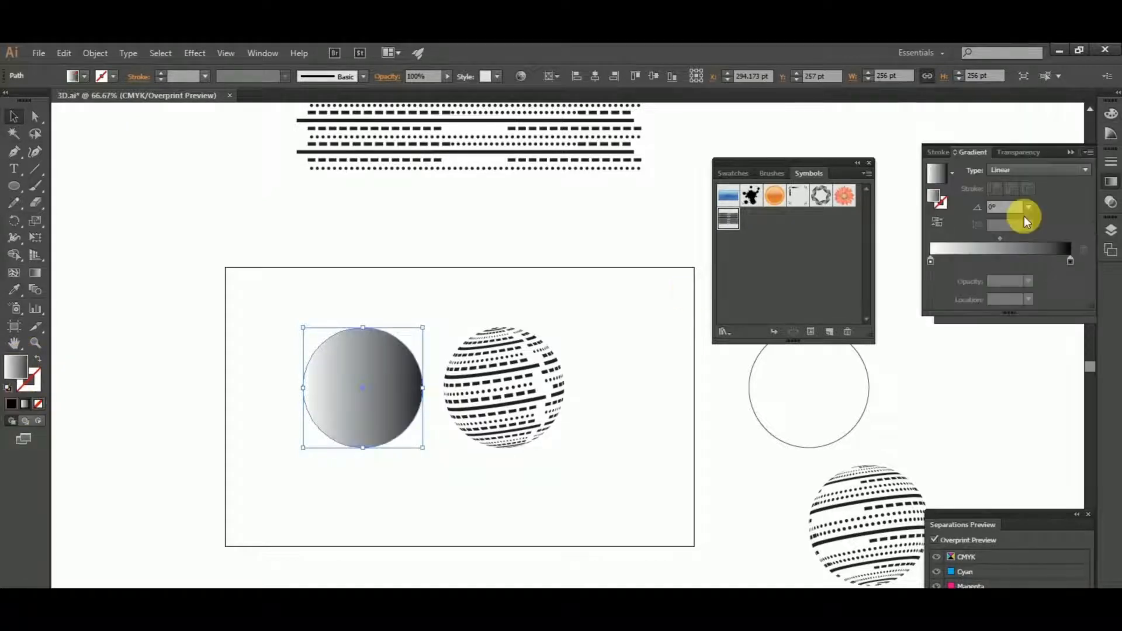
- Colour the circle's gradient from yellow at the start to red at the end using swatches
double_click(931, 261)
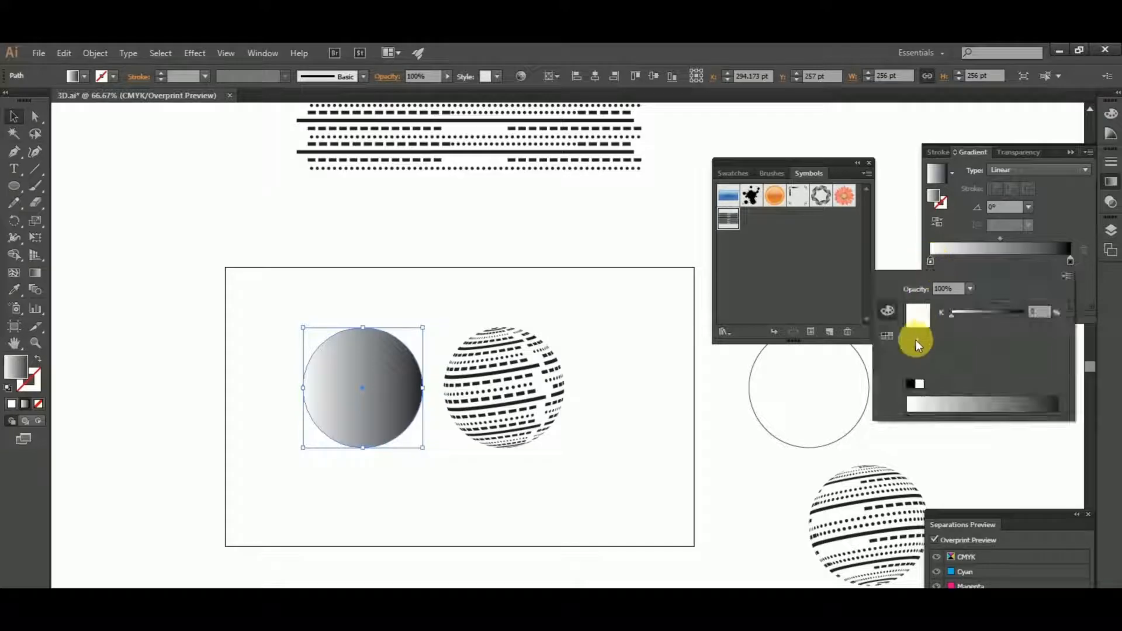
left_click(887, 336)
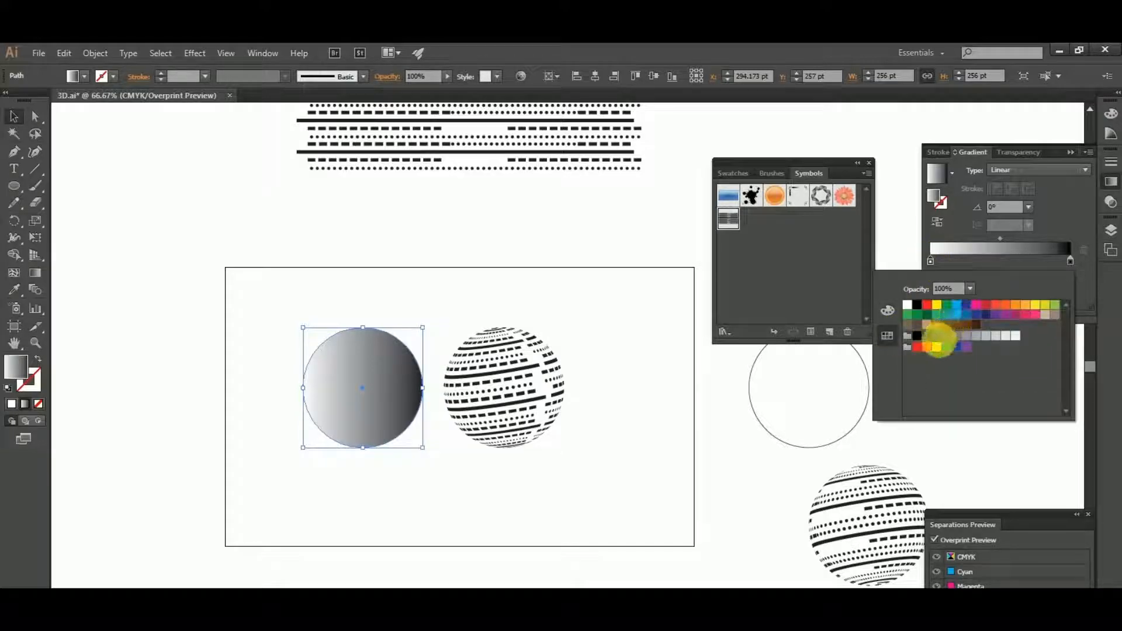
left_click(936, 347)
left_click(1071, 261)
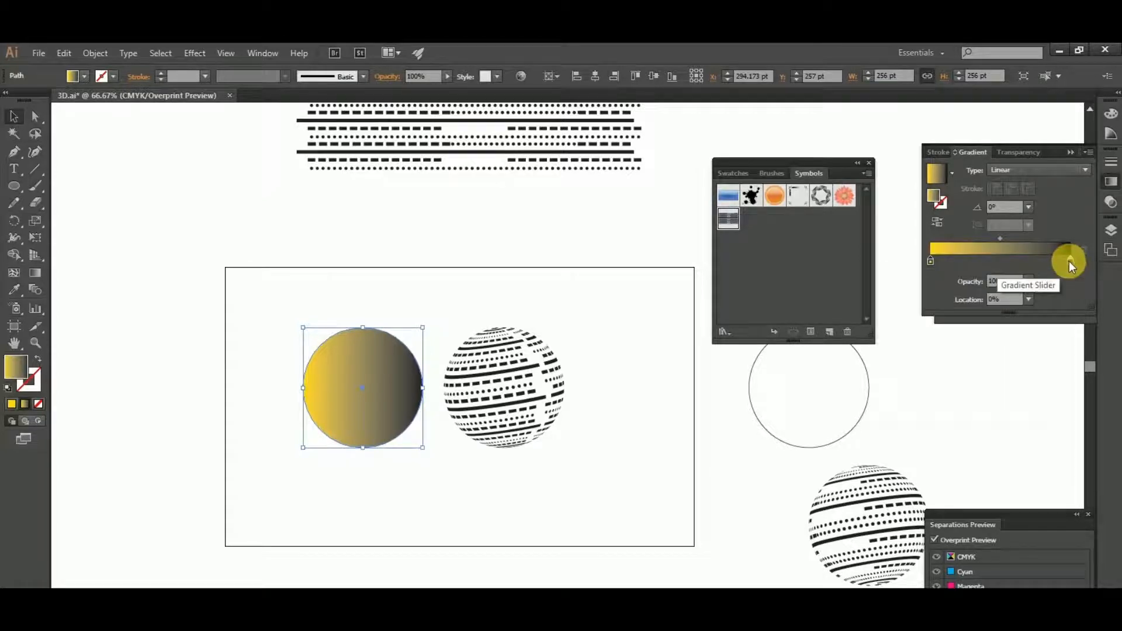
double_click(1068, 260)
left_click(930, 307)
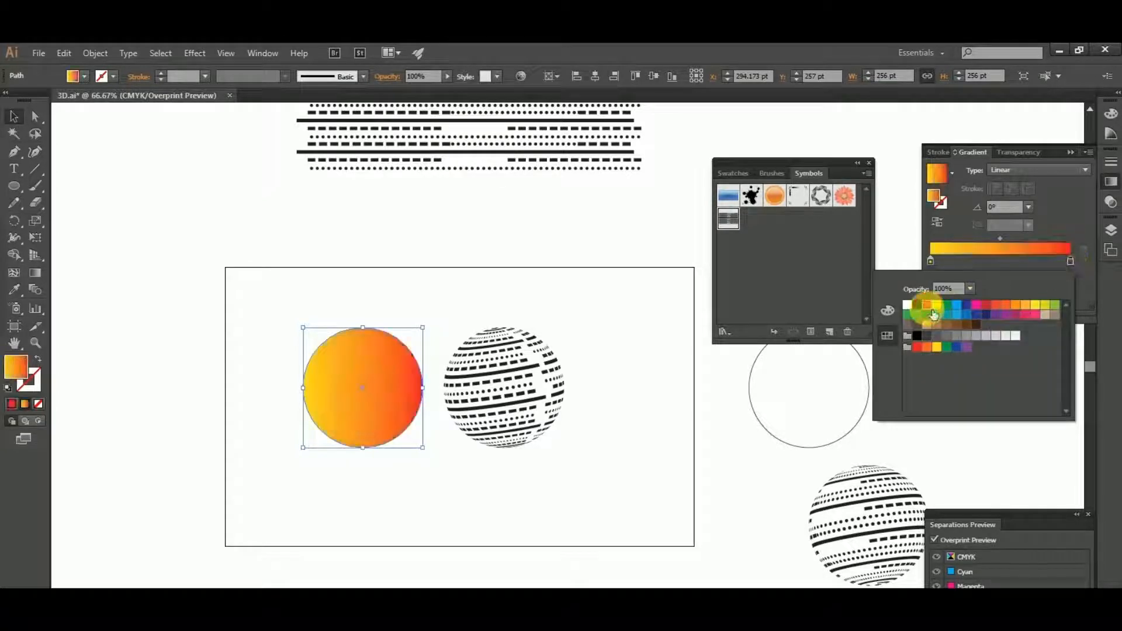
left_click(583, 295)
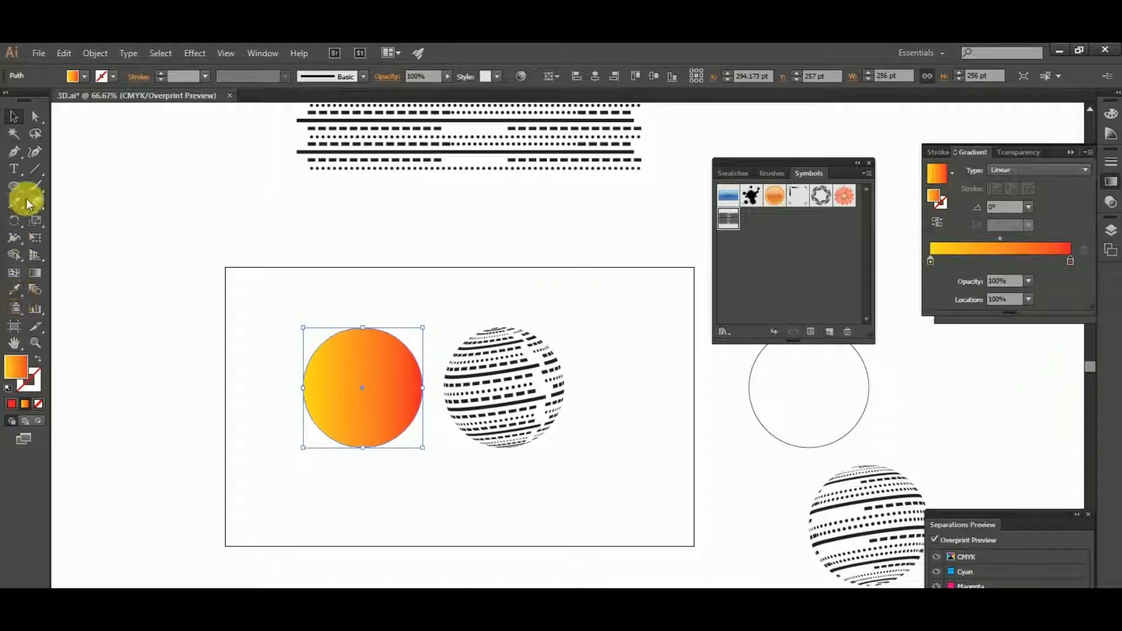
- Try to redirect the circle's linear gradient from its edge with the Gradient tool
left_click(35, 273)
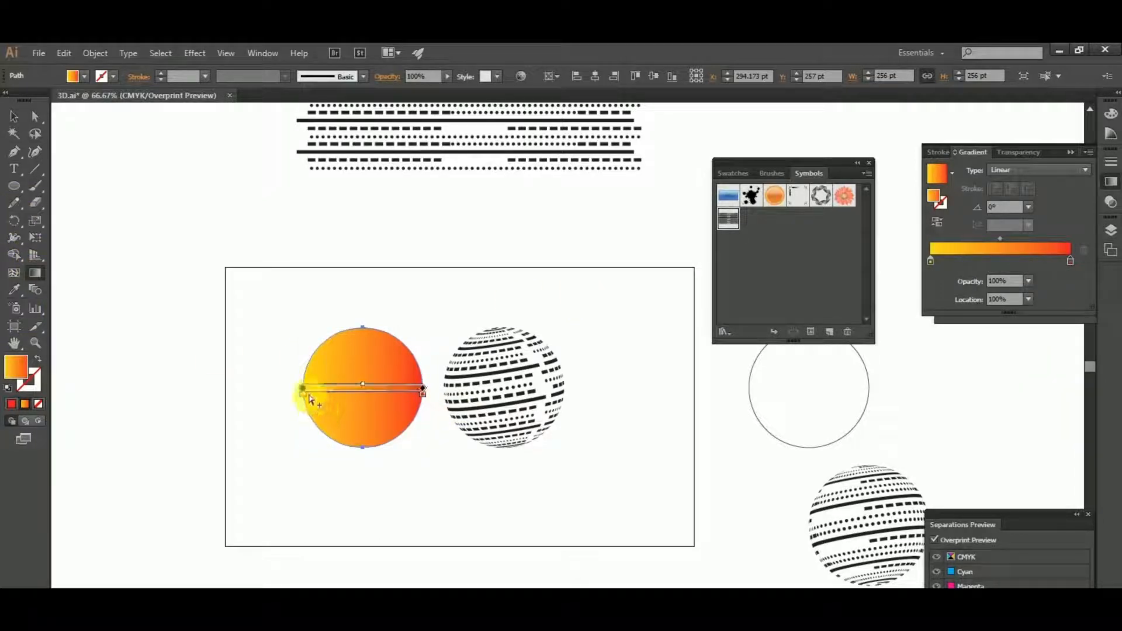
mouse_move(304, 387)
left_mouse_down()
mouse_move(318, 429)
mouse_move(362, 388)
mouse_move(360, 448)
left_mouse_up()
left_click_drag(481, 388, 469, 388)
mouse_move(456, 339)
left_mouse_down()
mouse_move(353, 315)
mouse_move(338, 336)
left_mouse_up()
left_click_drag(360, 388, 359, 449)
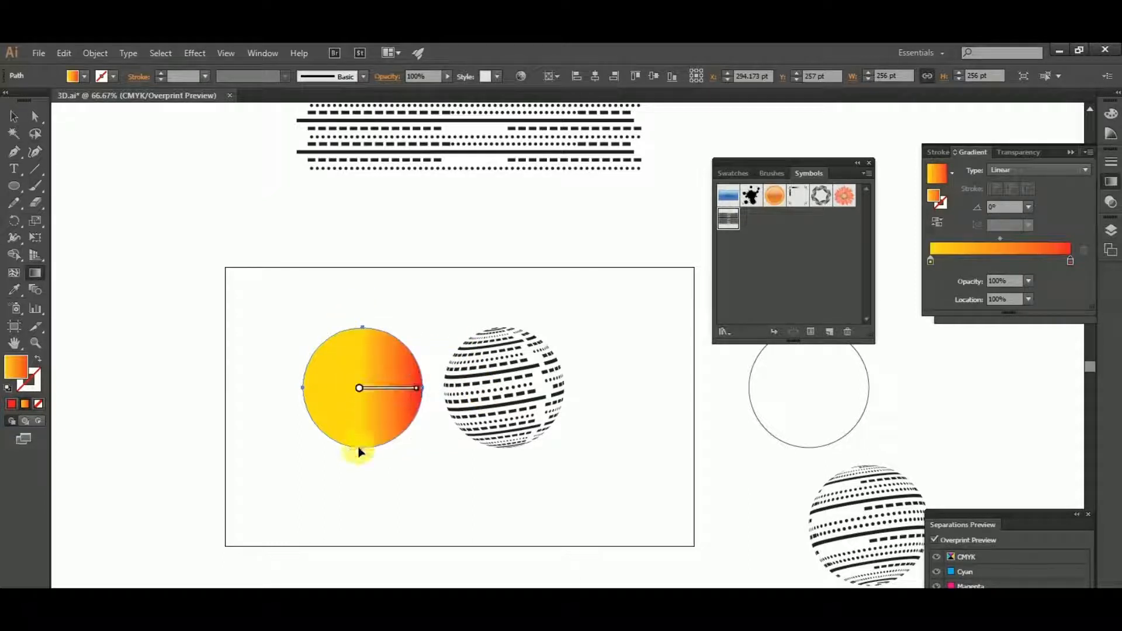
- Change the circle's gradient to radial and run it vertically from yellow at the bottom edge to red at the top
left_click(1037, 170)
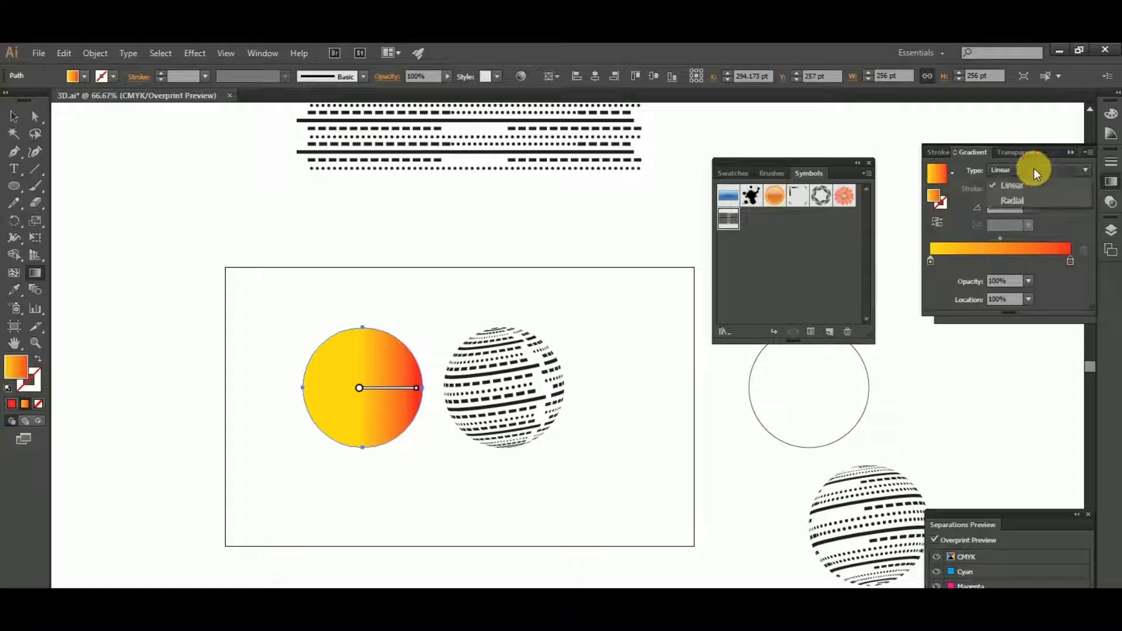
left_click(1027, 199)
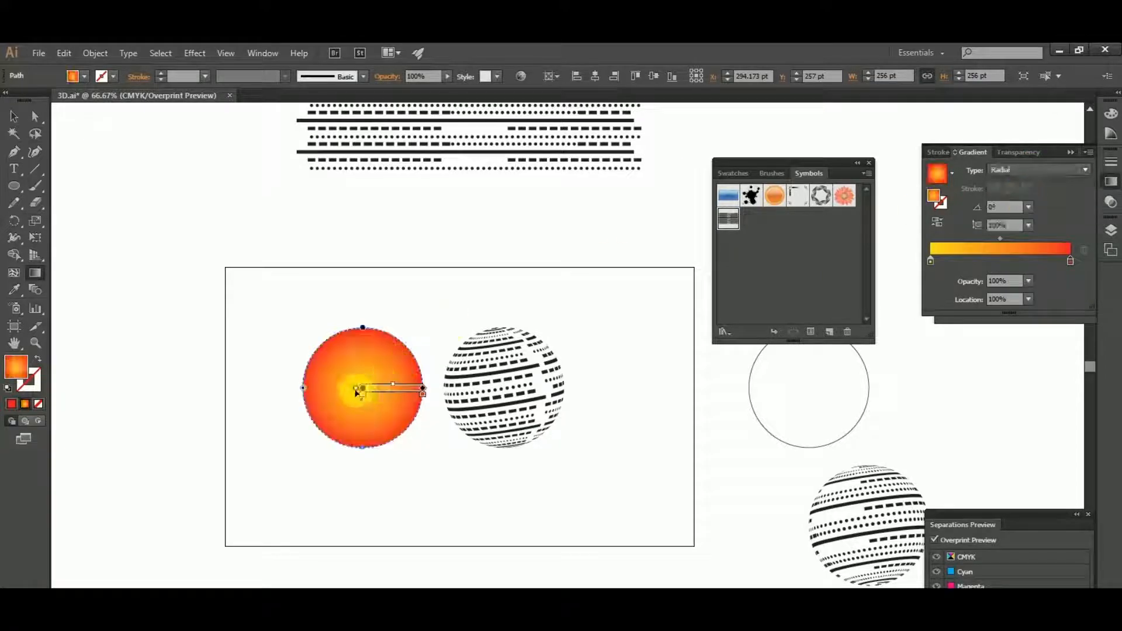
mouse_move(355, 388)
left_mouse_down()
mouse_move(363, 487)
mouse_move(401, 434)
left_mouse_up()
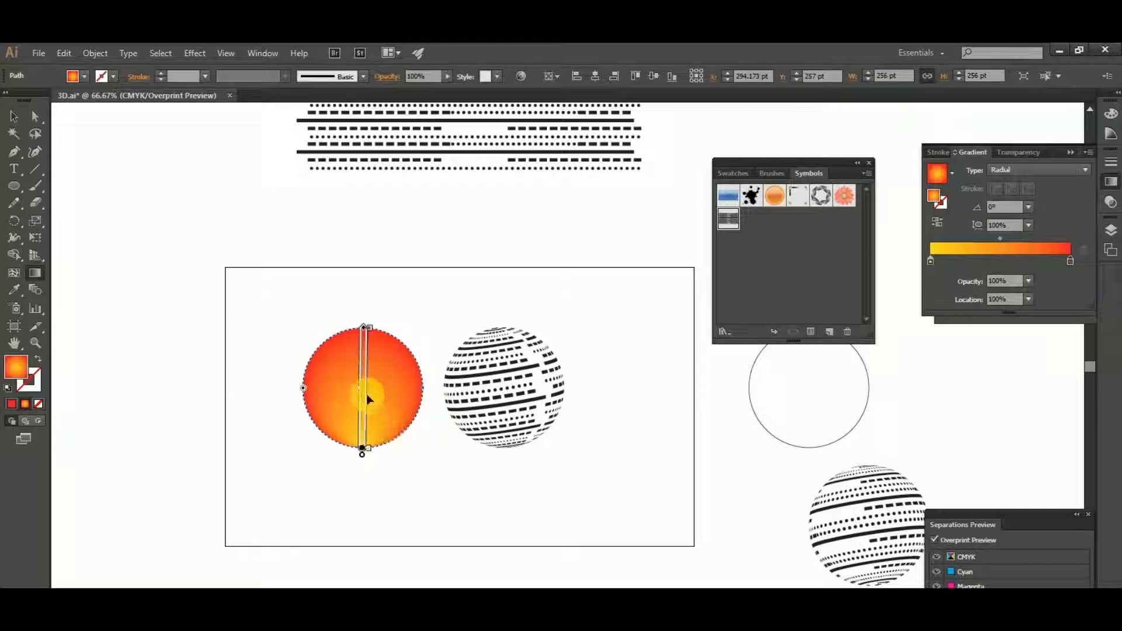
- Shift the radial gradient's midpoint towards the red end and extend the gradient beyond the circle's top edge
scroll(367, 398, "up", 3)
scroll(375, 420, "up", 1)
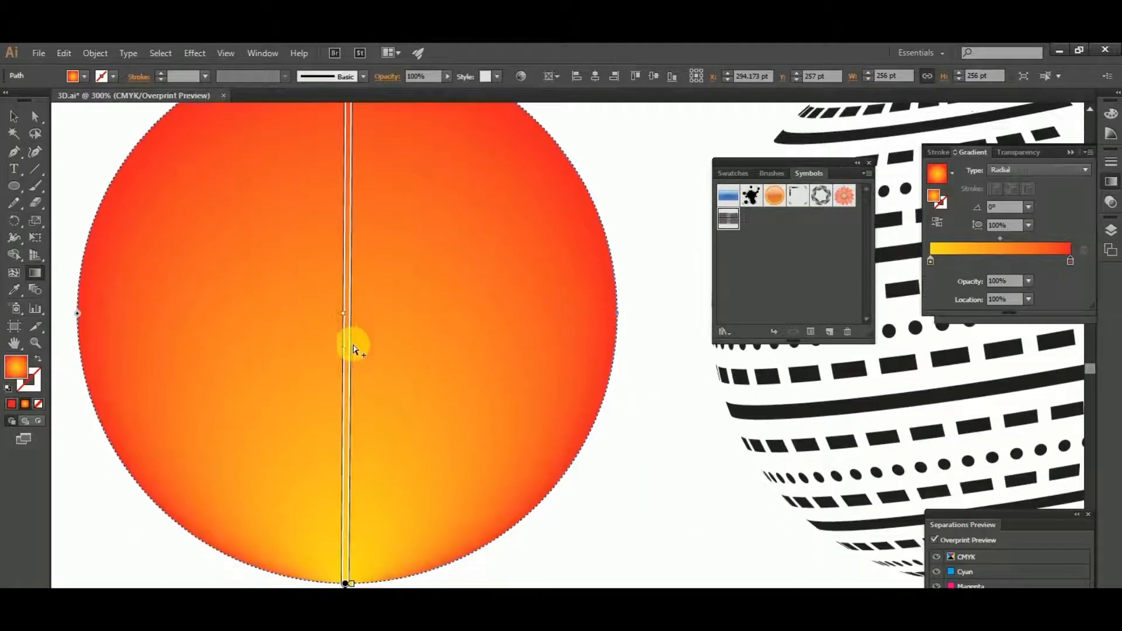
left_click_drag(349, 319, 333, 175)
left_click(351, 245)
scroll(369, 389, "down", 1)
scroll(380, 321, "up", 1)
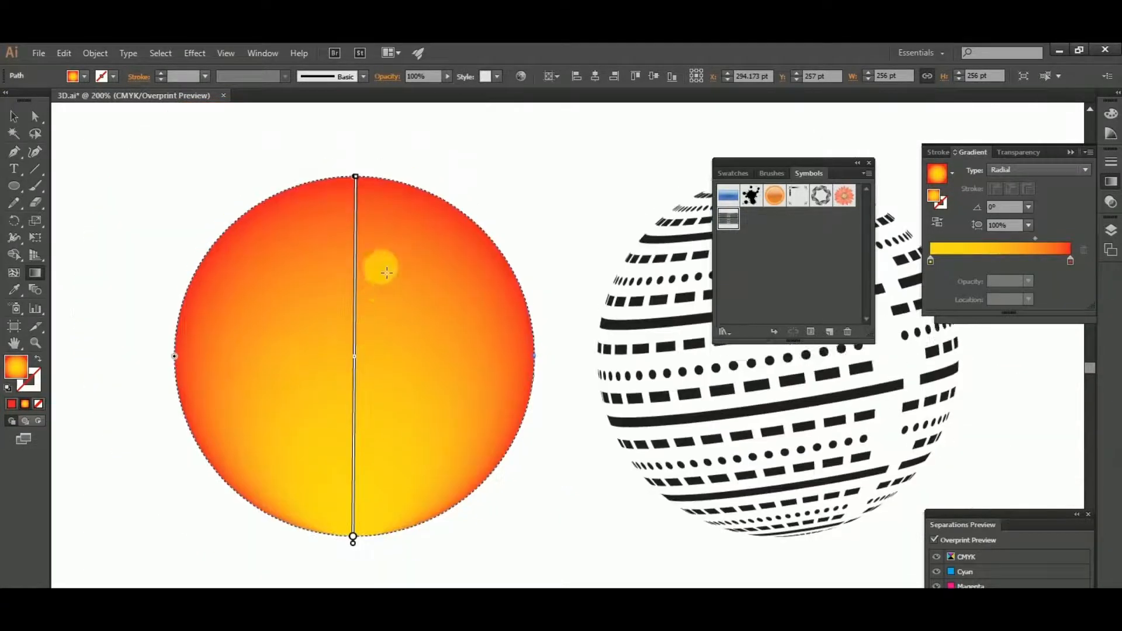
left_click_drag(357, 254, 359, 142)
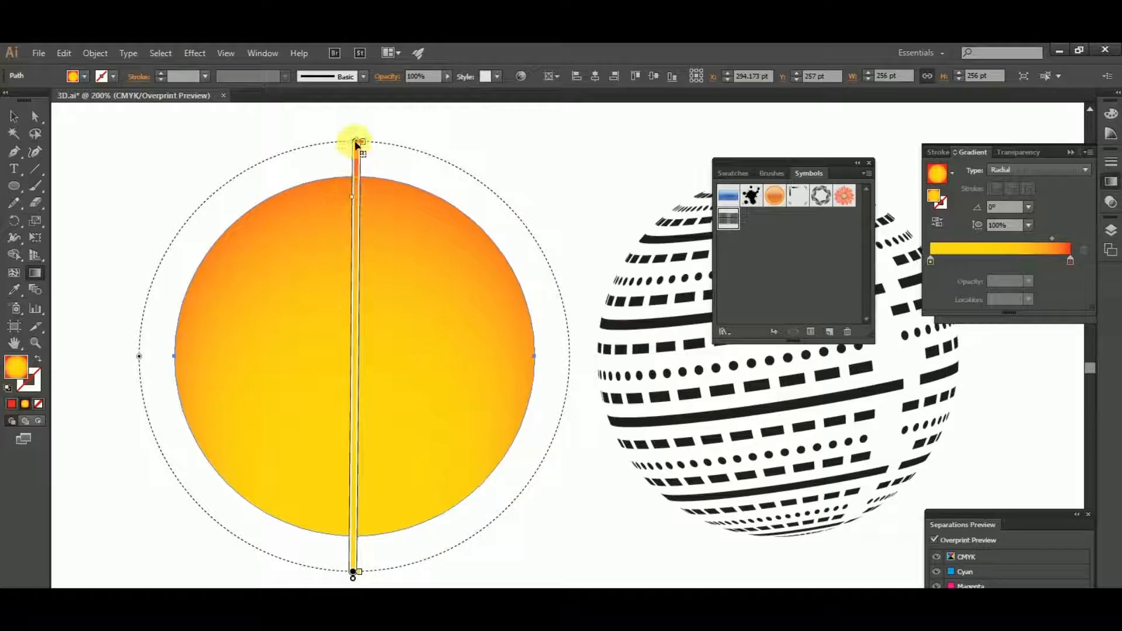
left_click_drag(361, 143, 367, 134)
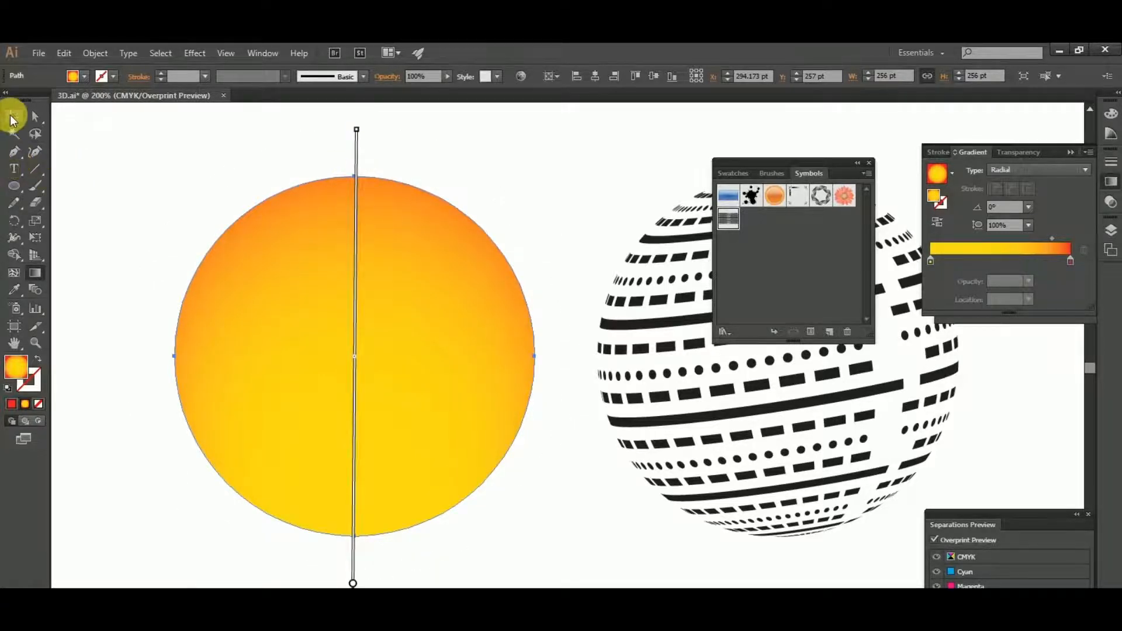
left_click(13, 119)
left_click(555, 206)
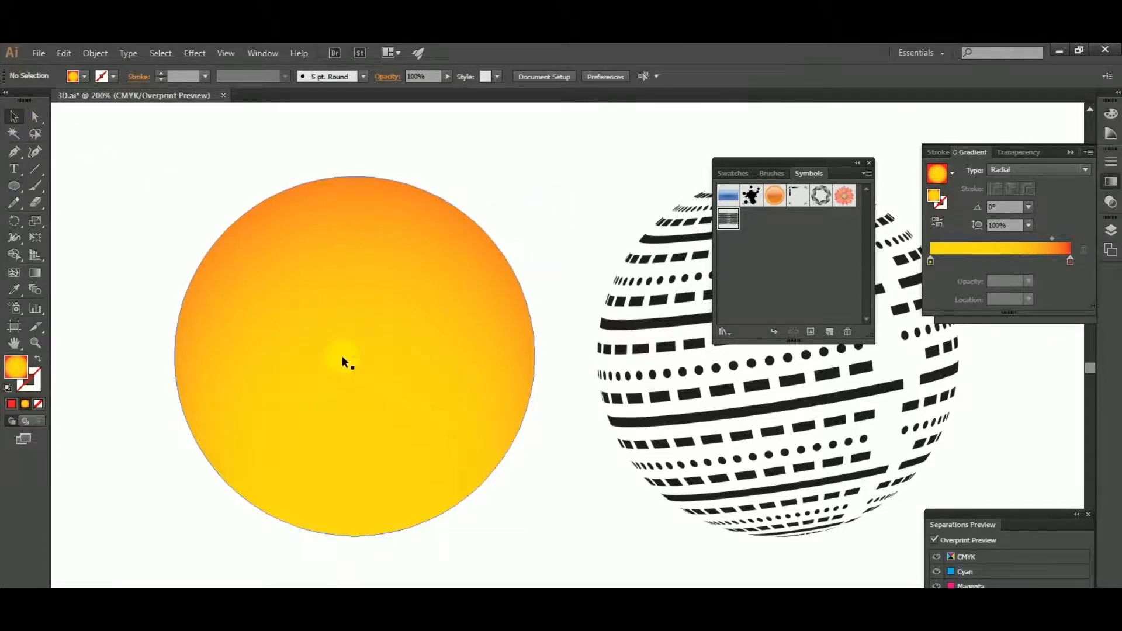
- Release the clipping mask of the striped sphere beside the gradient circle
scroll(342, 355, "down", 3)
scroll(363, 329, "up", 1)
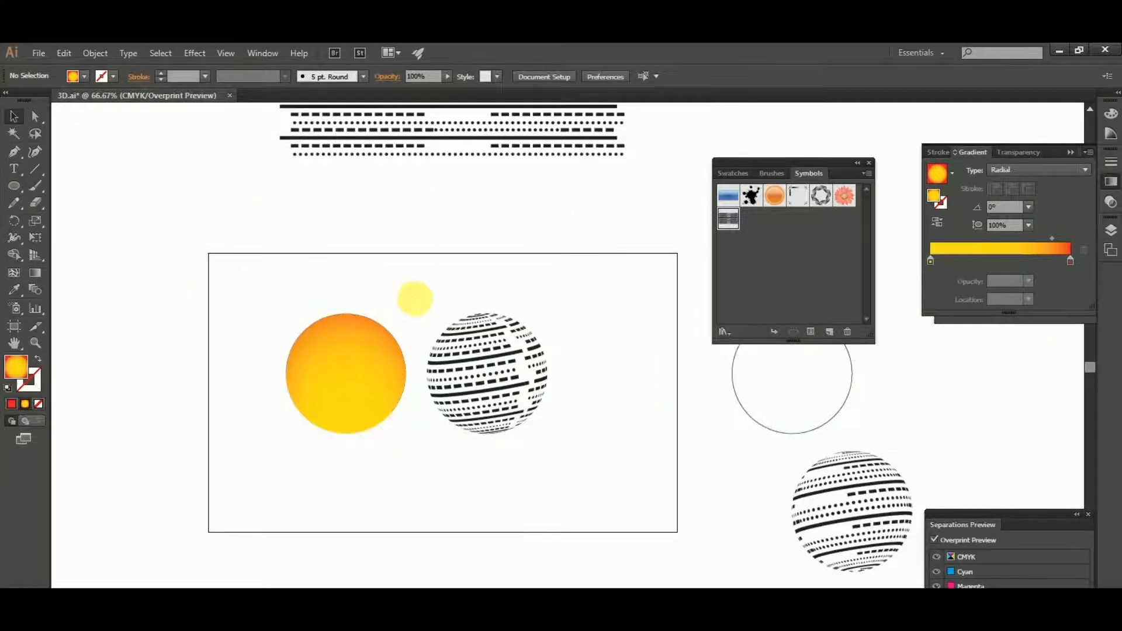
left_click_drag(501, 293, 403, 296)
left_click(287, 357)
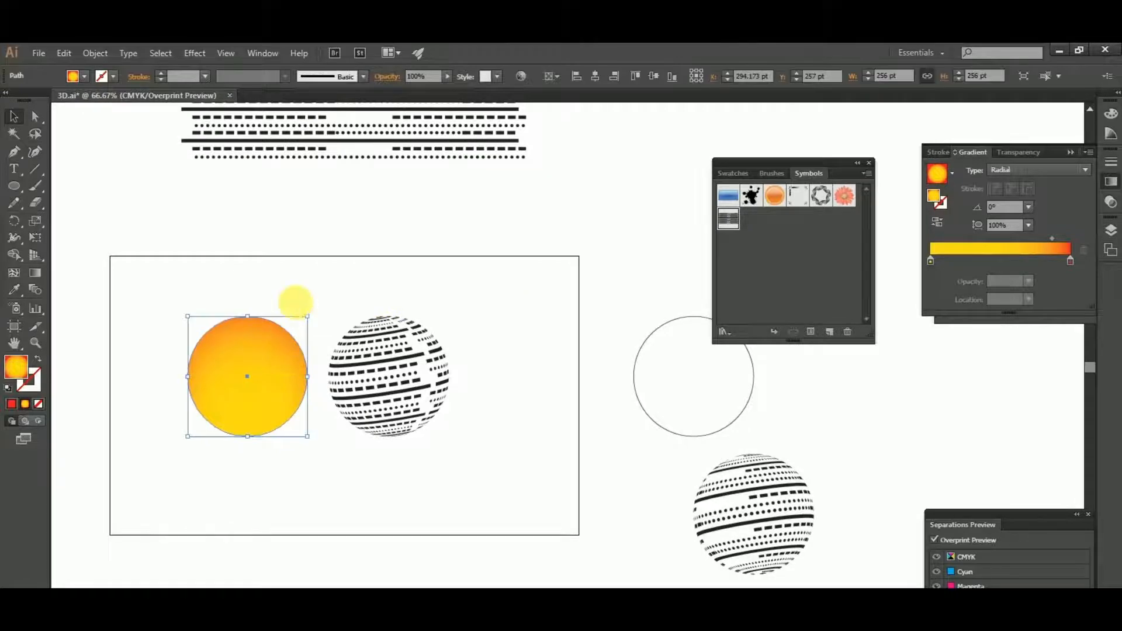
left_click(296, 302)
scroll(292, 316, "up", 2)
left_click(401, 363)
right_click(400, 363)
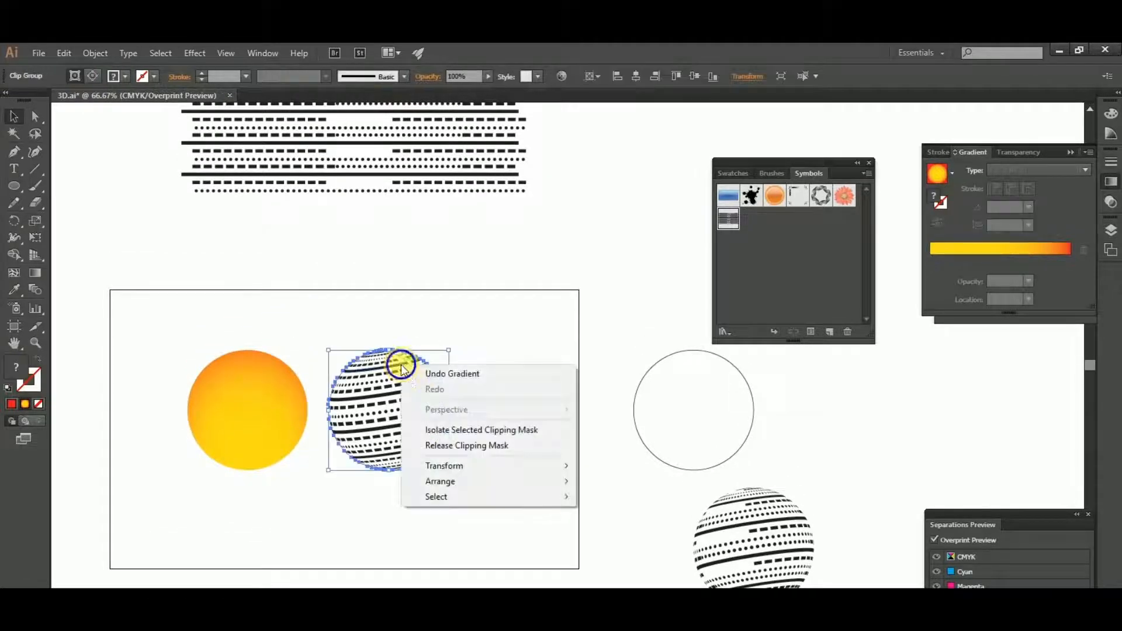
left_click(476, 443)
left_click(476, 434)
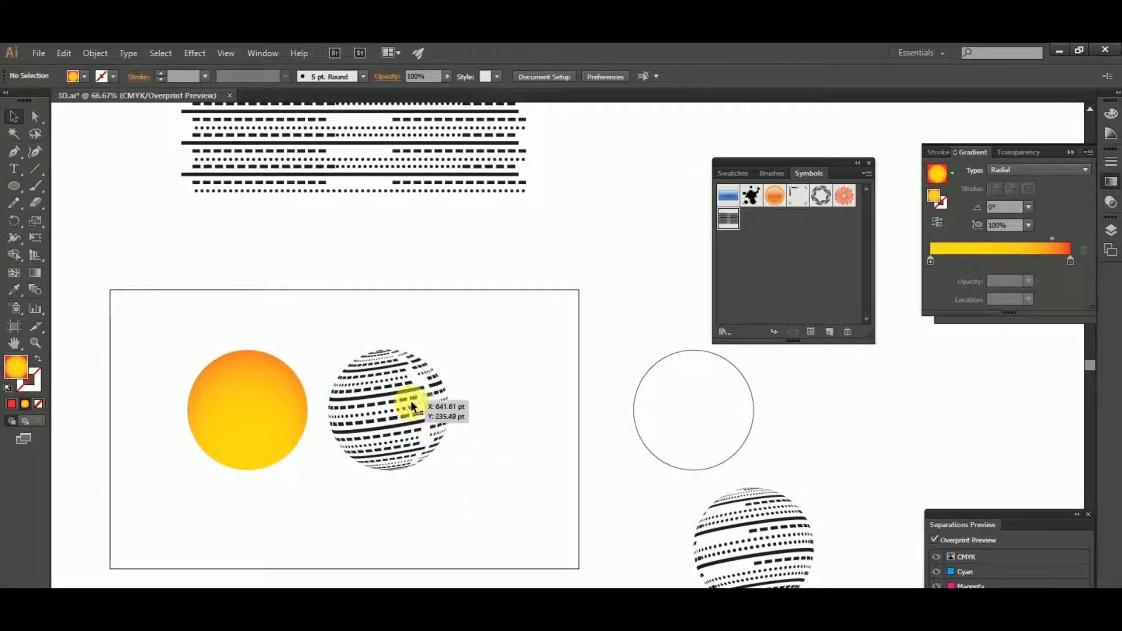
- Centre the released striped artwork horizontally and vertically on the gradient circle
left_click_drag(411, 403, 239, 527)
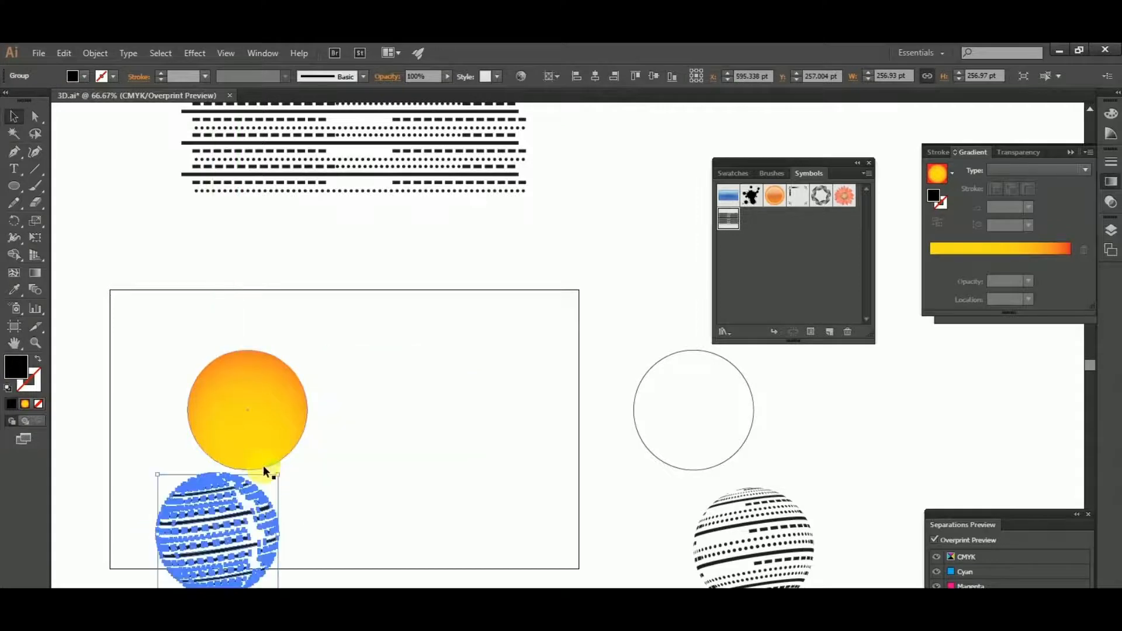
double_click(264, 430)
double_click(364, 419)
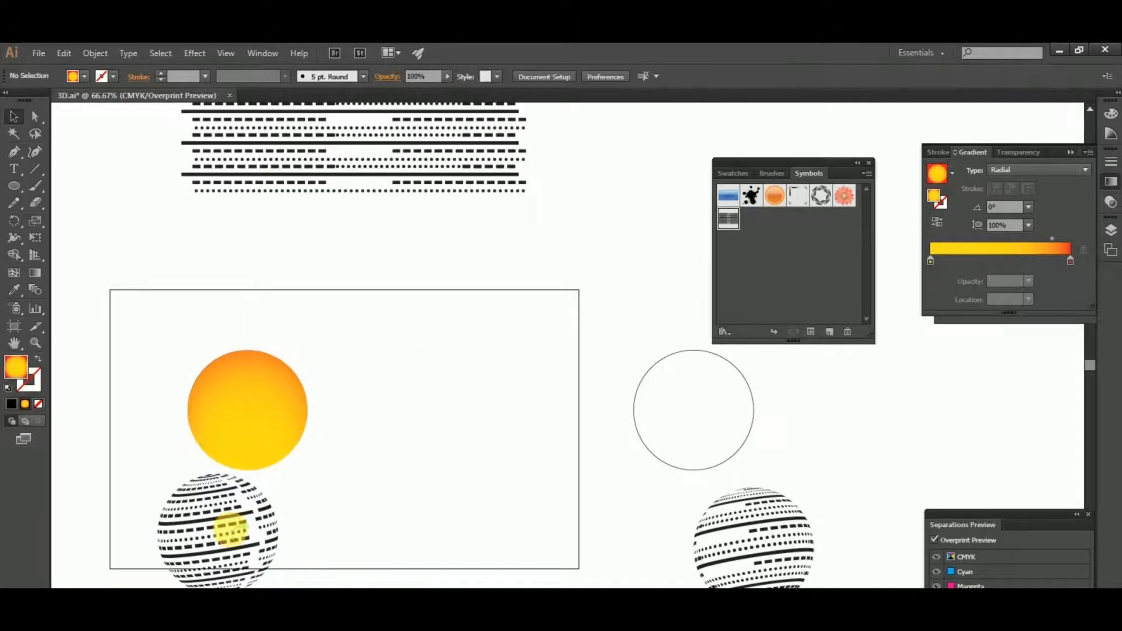
left_click(230, 531)
left_click(256, 392, "shift")
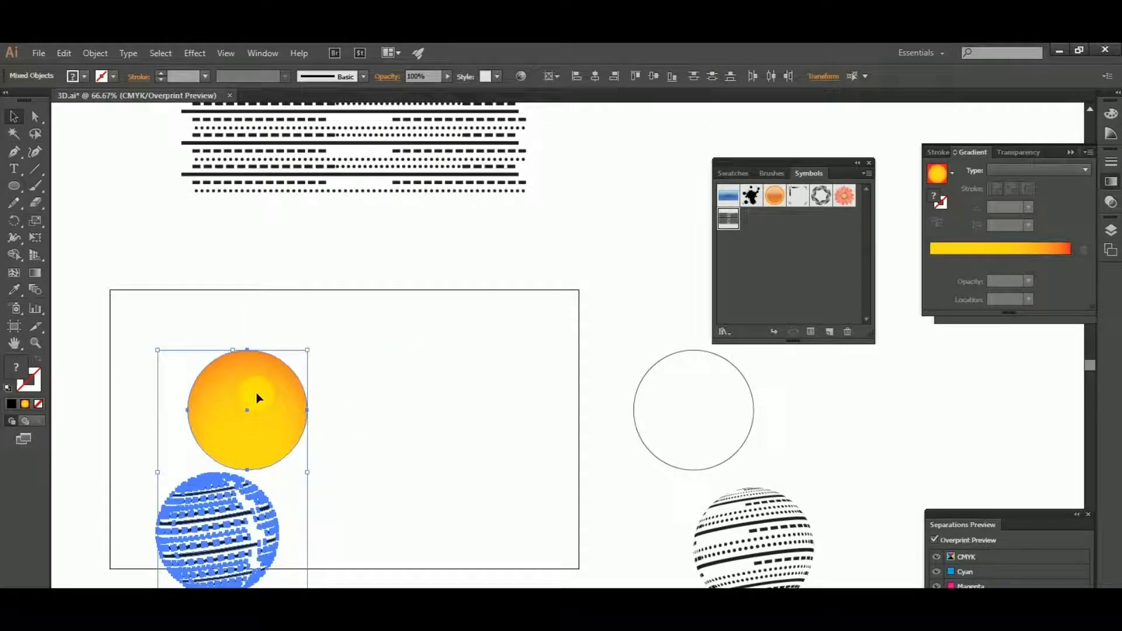
left_click(595, 76)
left_click(653, 75)
left_click(364, 493)
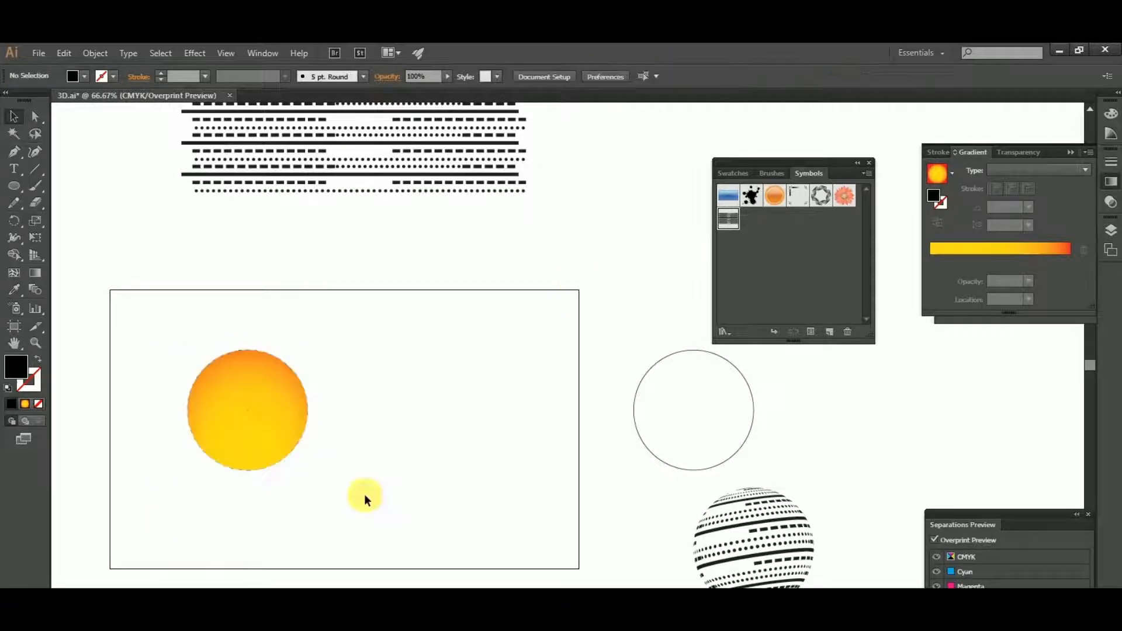
- Send the gradient circle to the back, behind the striped artwork
scroll(254, 449, "up", 2)
left_click(275, 374)
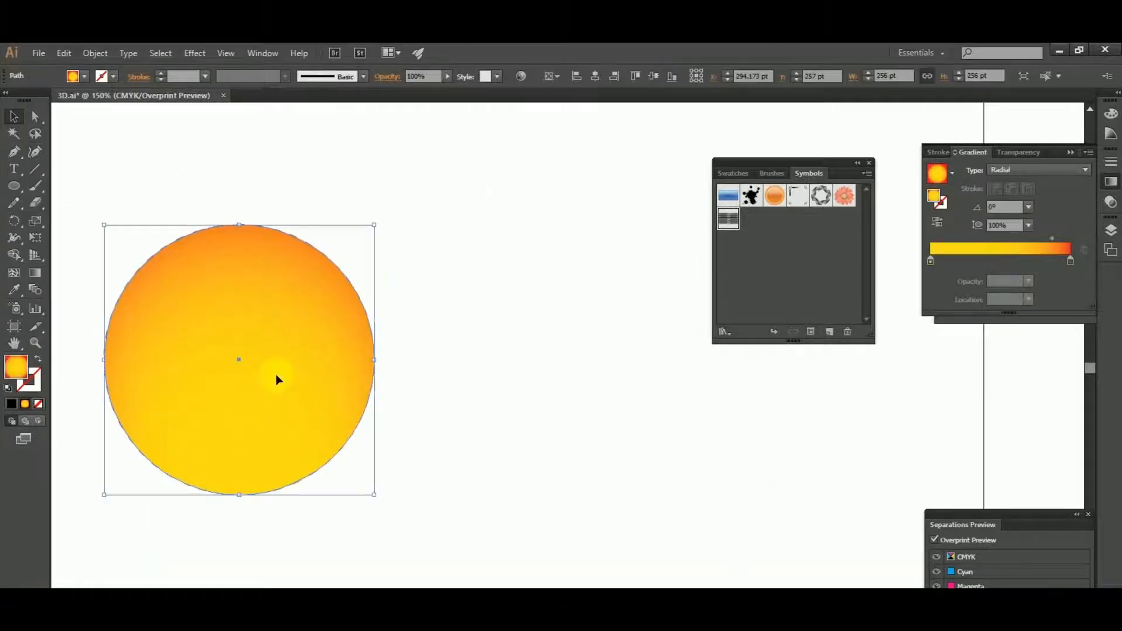
key("ctrl+shift+[")
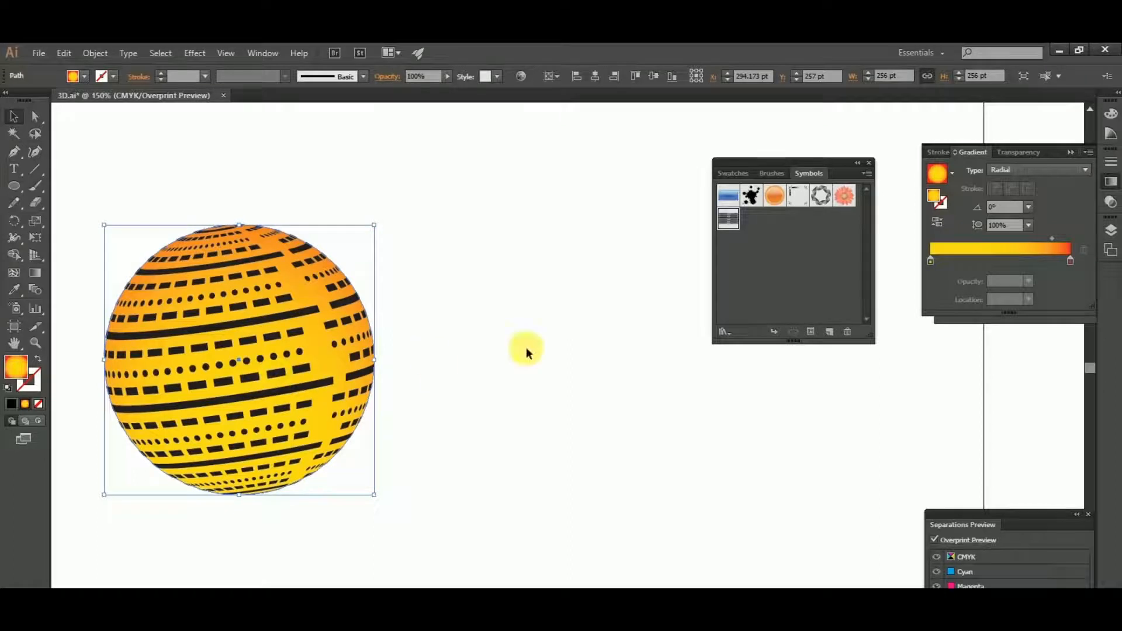
left_click(526, 347)
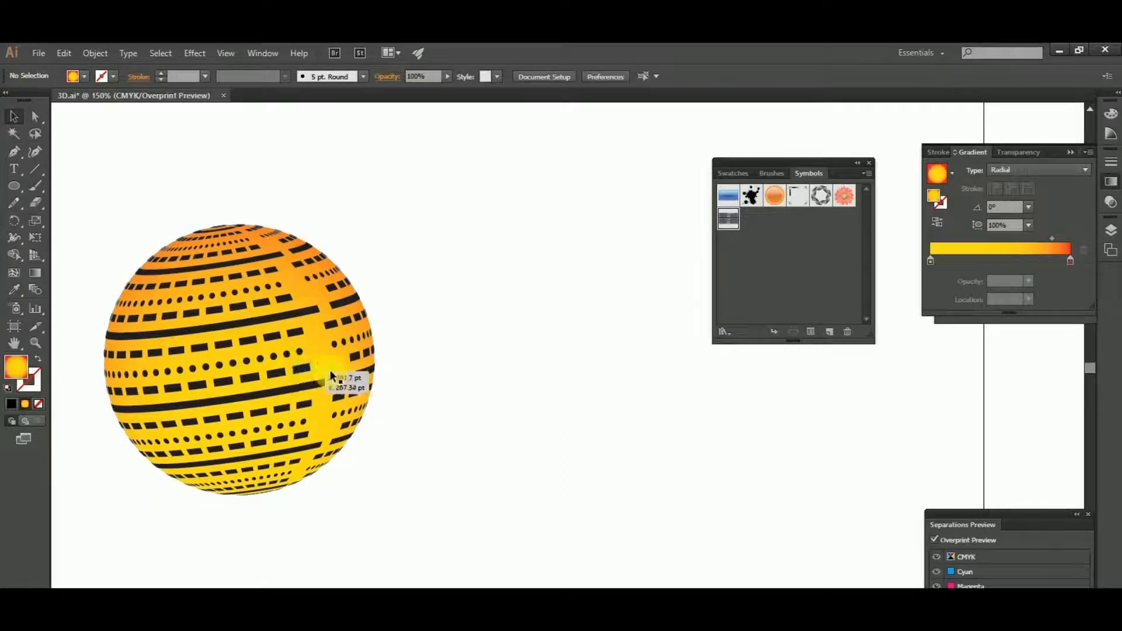
- Send the striped artwork to the back, behind the gradient circle
left_click(364, 376)
key("ctrl+shift+[")
left_click(565, 410)
left_click(223, 358)
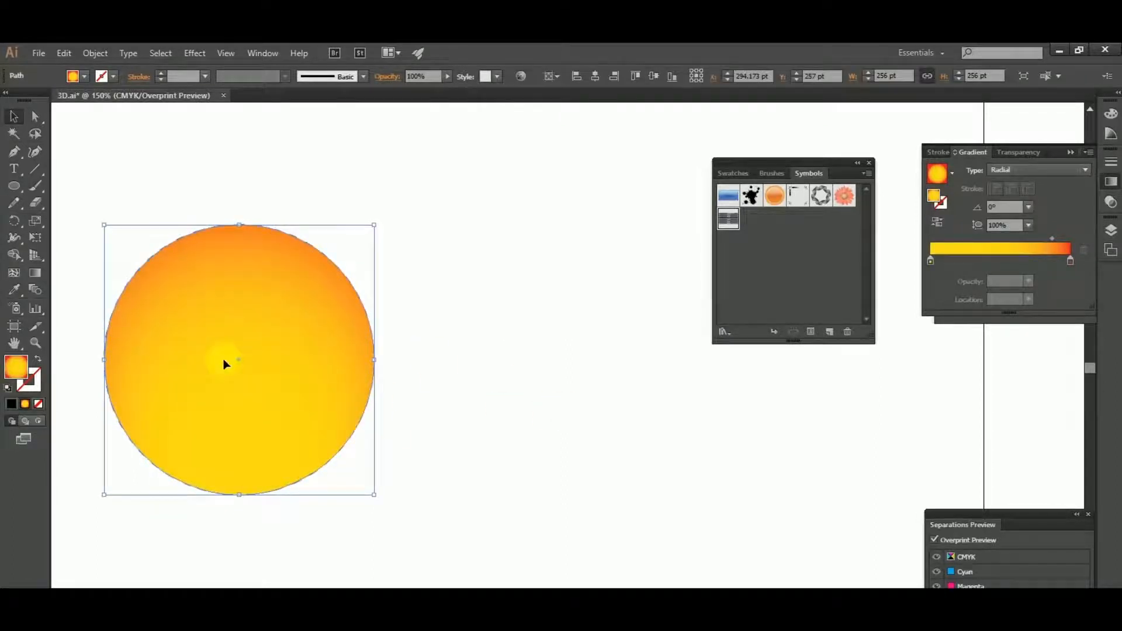
left_click(341, 493)
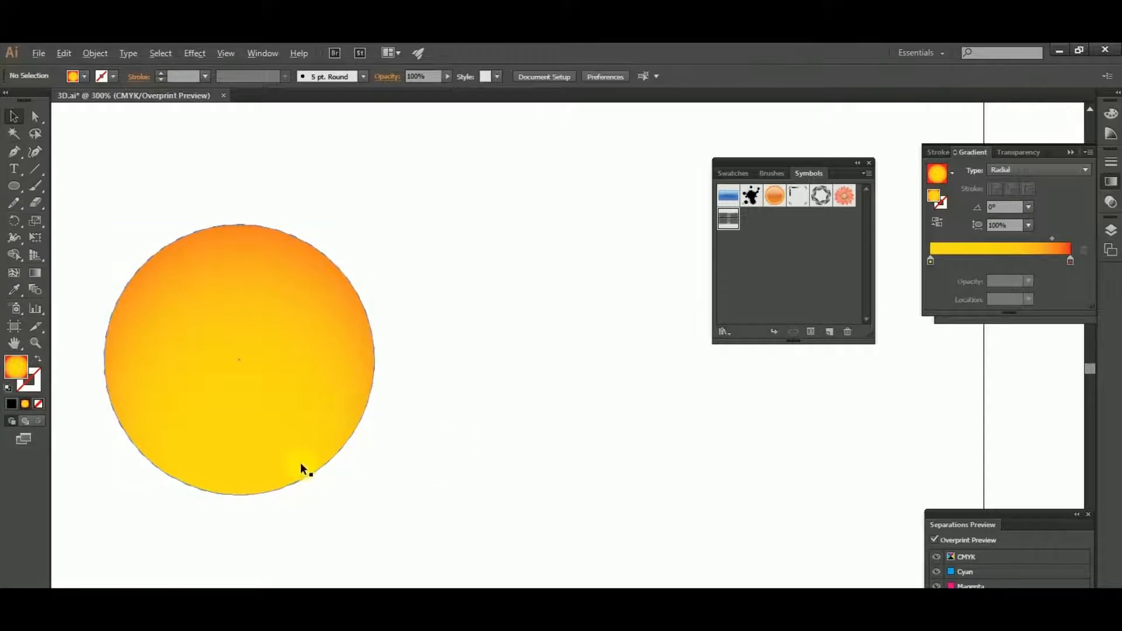
- Lock the yellow-to-red gradient circle
scroll(301, 464, "up", 2)
left_click(293, 413)
key("ctrl+2")
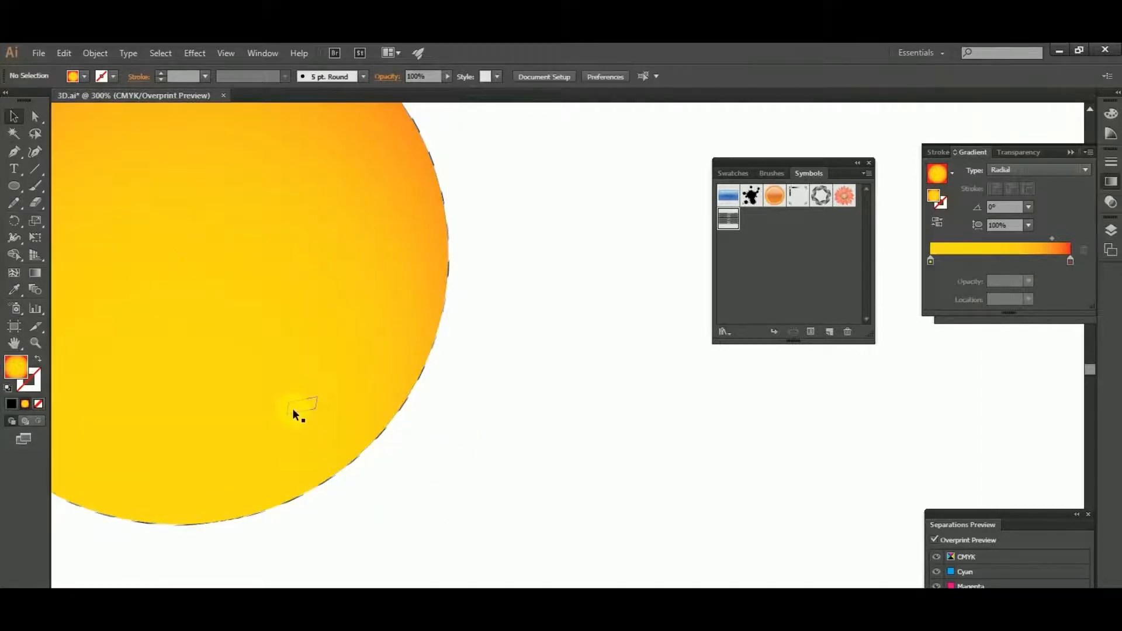
- Bring the striped artwork to the front, above the locked gradient circle
left_click_drag(449, 491, 287, 357)
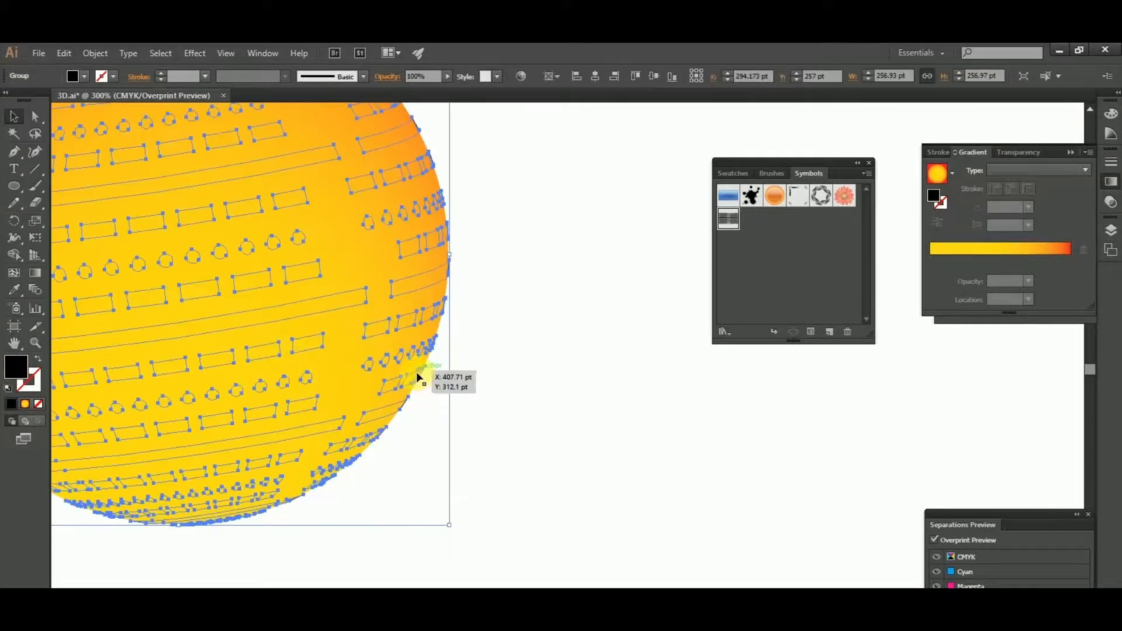
right_click(447, 272)
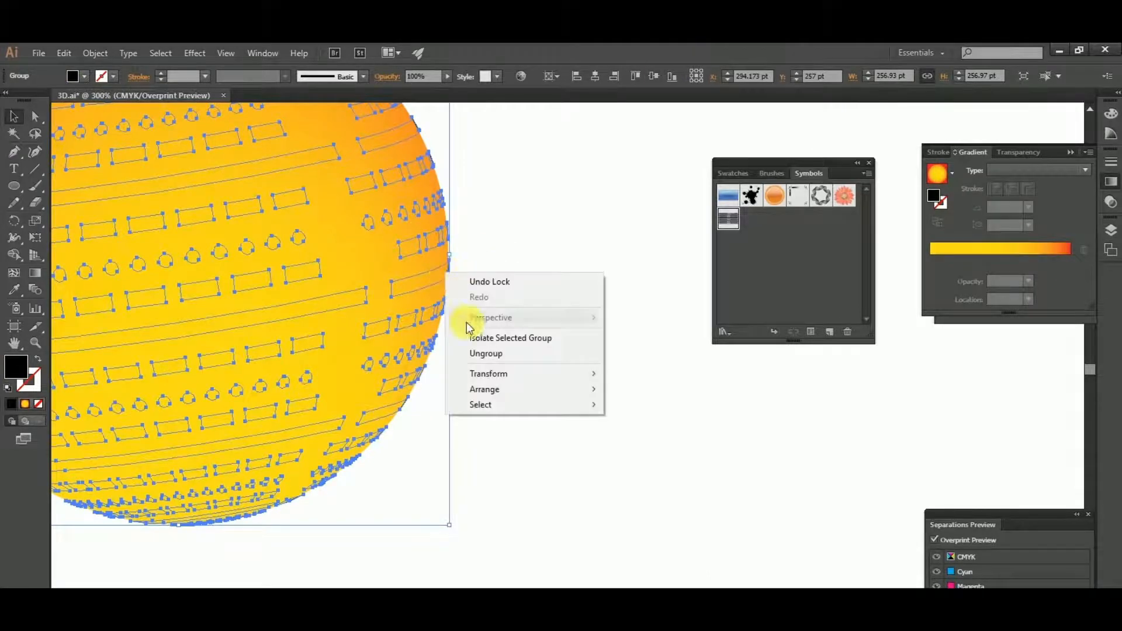
mouse_move(493, 388)
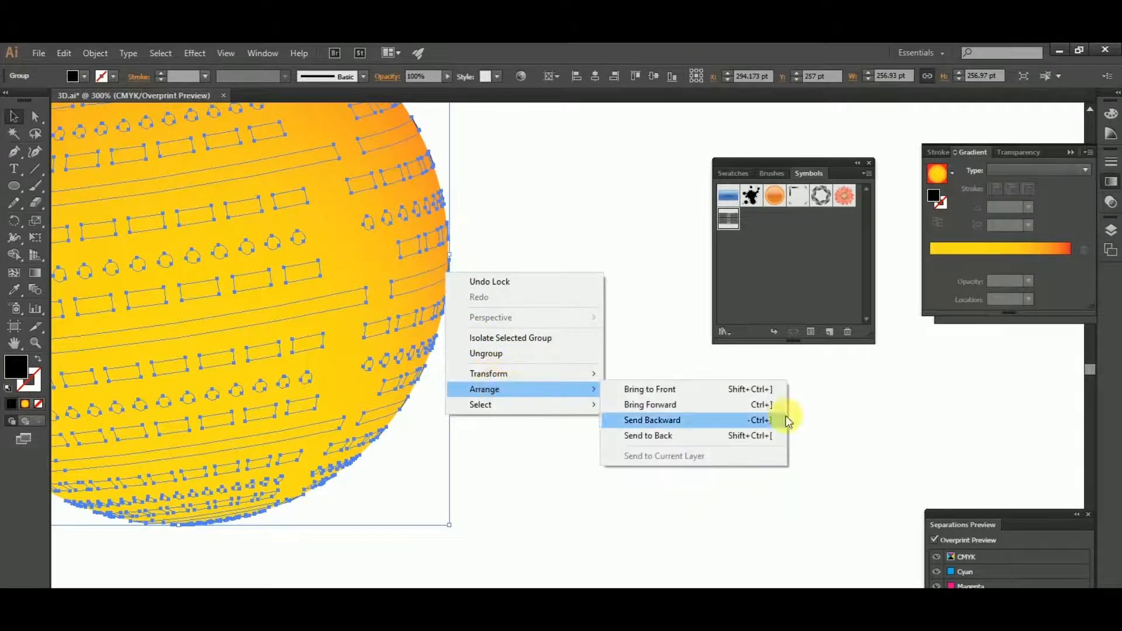
left_click(666, 390)
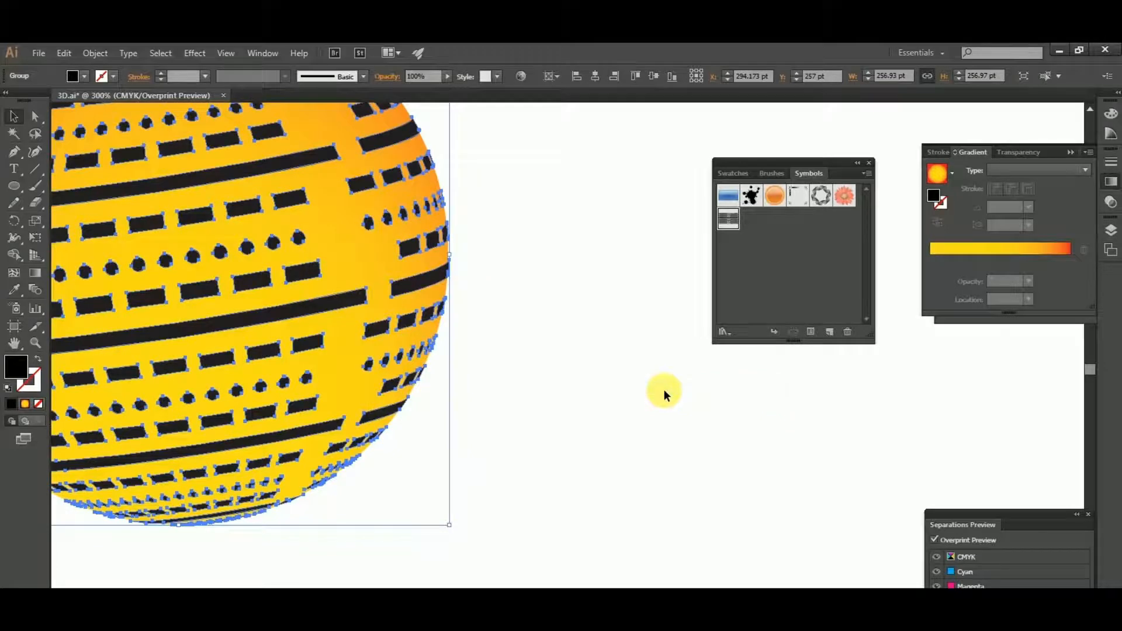
left_click(663, 390)
scroll(544, 449, "down", 3)
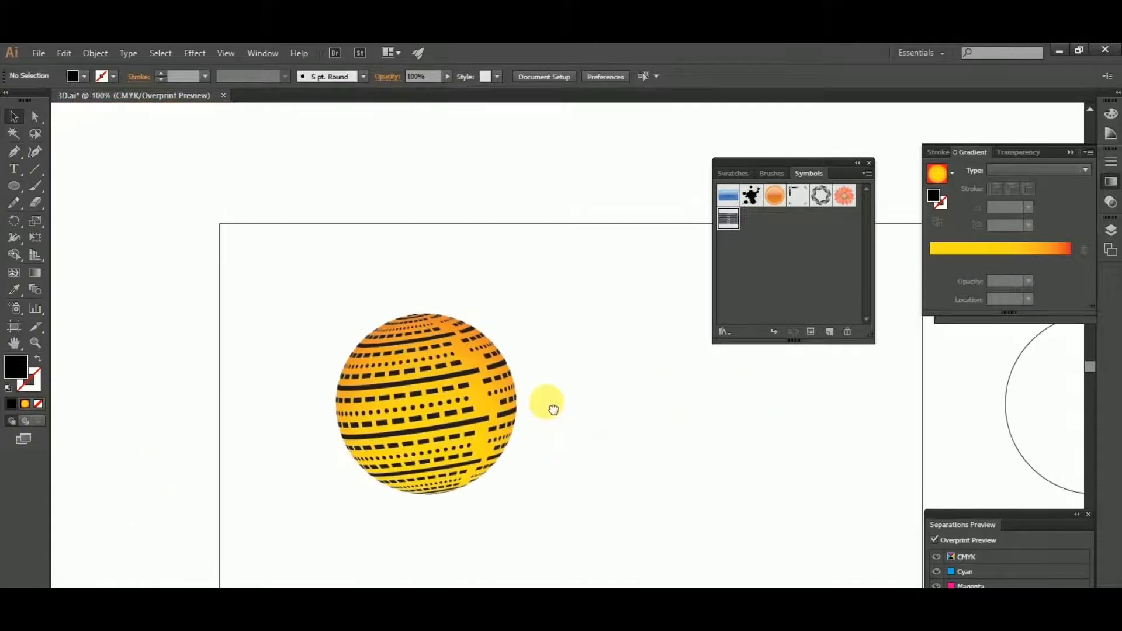
key("super")
left_click(748, 413)
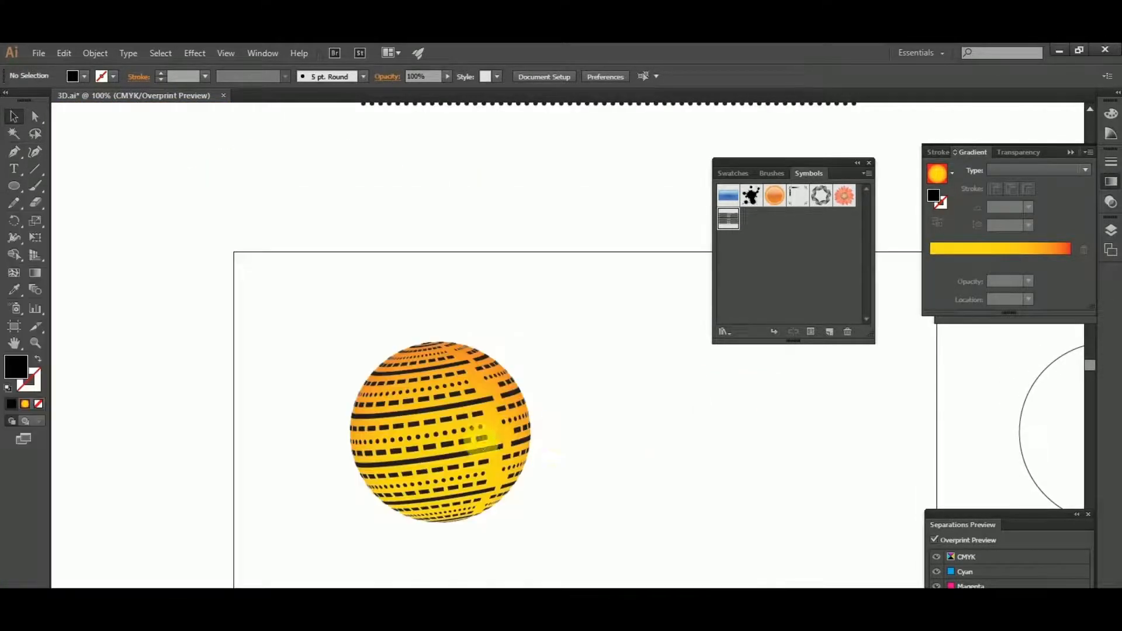
- Recolour the striped artwork on the gradient circle to white by setting its fill's black value to 0%
left_click(478, 440)
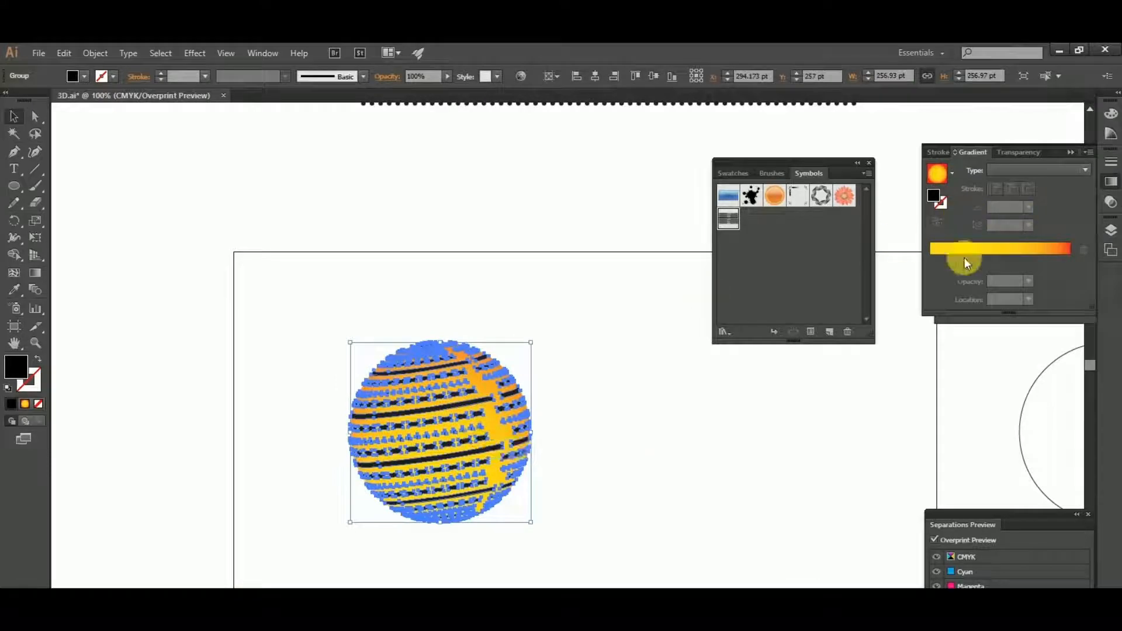
double_click(23, 366)
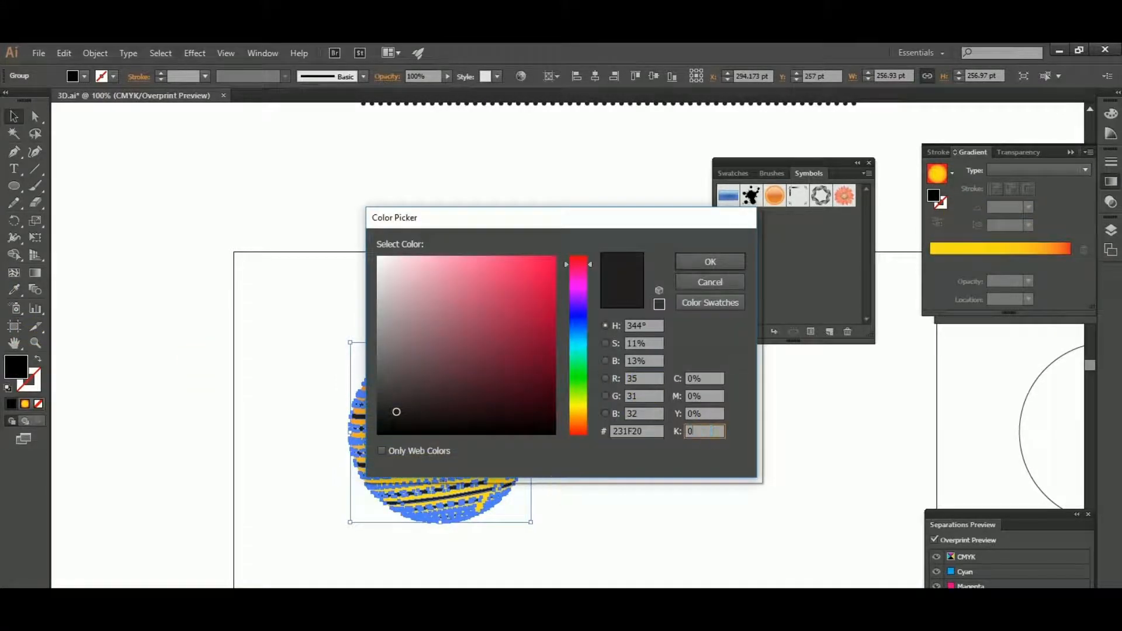
type("0")
key("Tab")
left_click(710, 261)
left_click(588, 458)
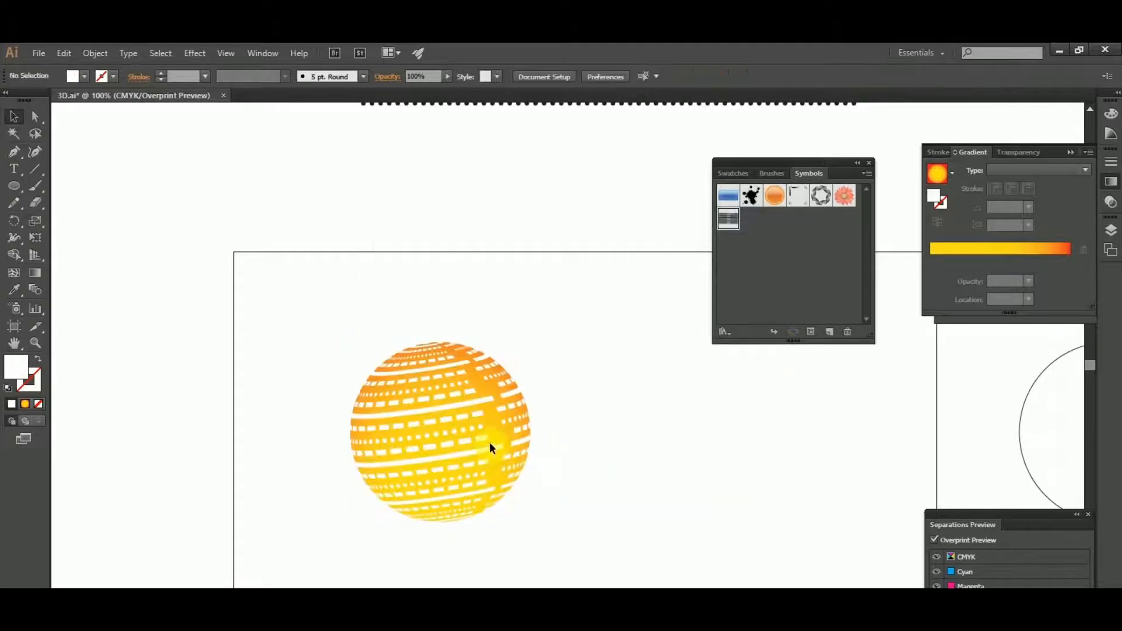
- Set the blending mode of the white striped artwork to Overlay
left_click(491, 444)
left_click(255, 52)
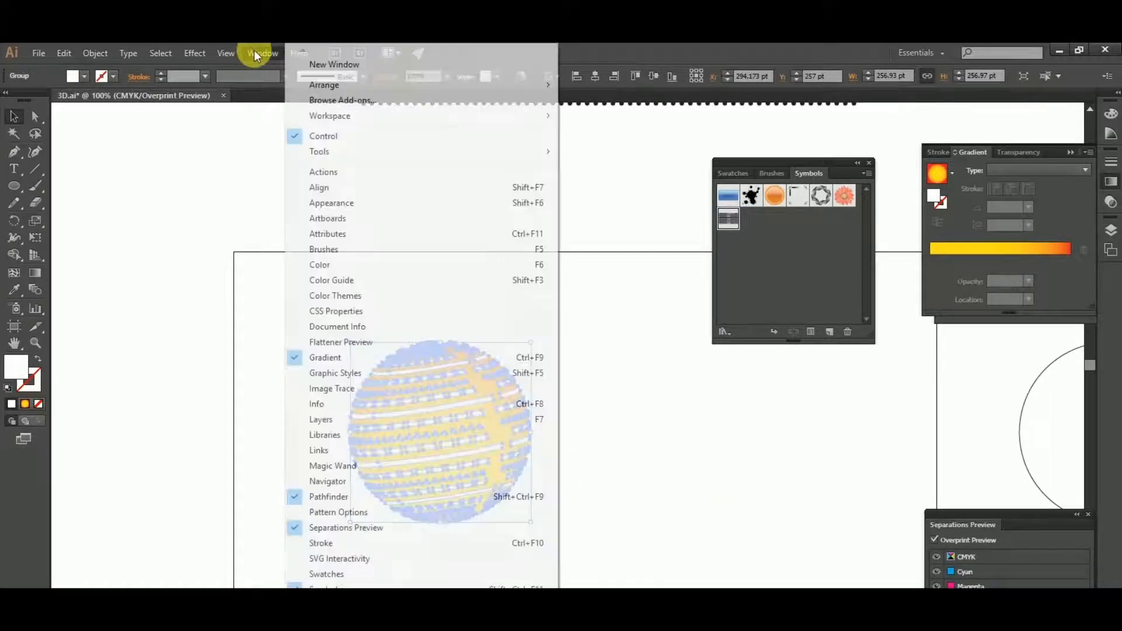
left_click(1019, 152)
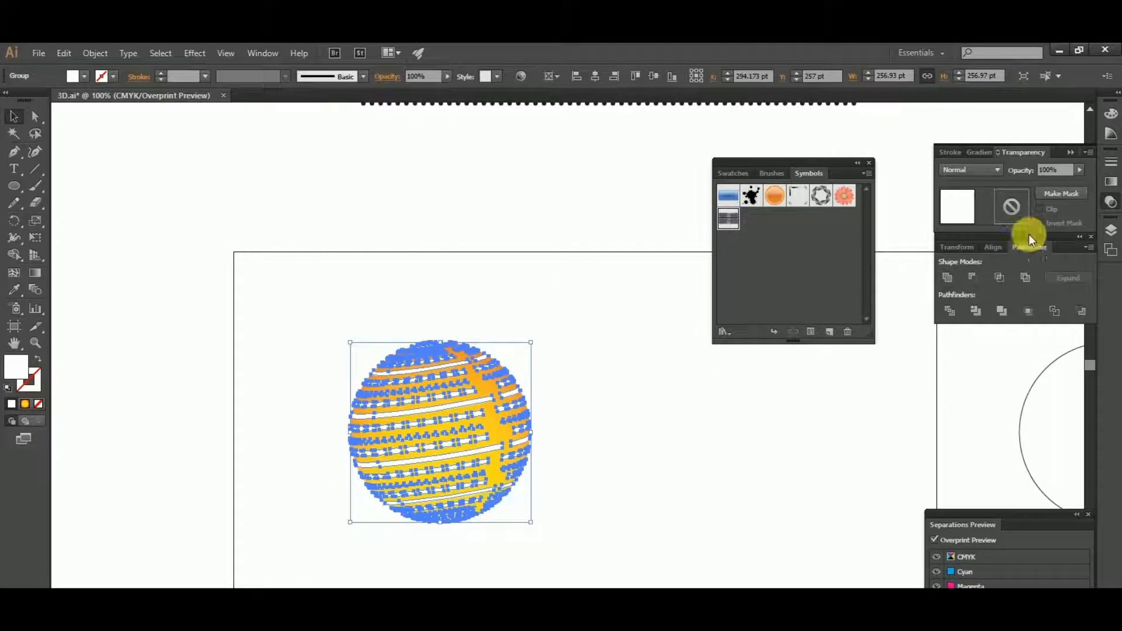
left_click(991, 170)
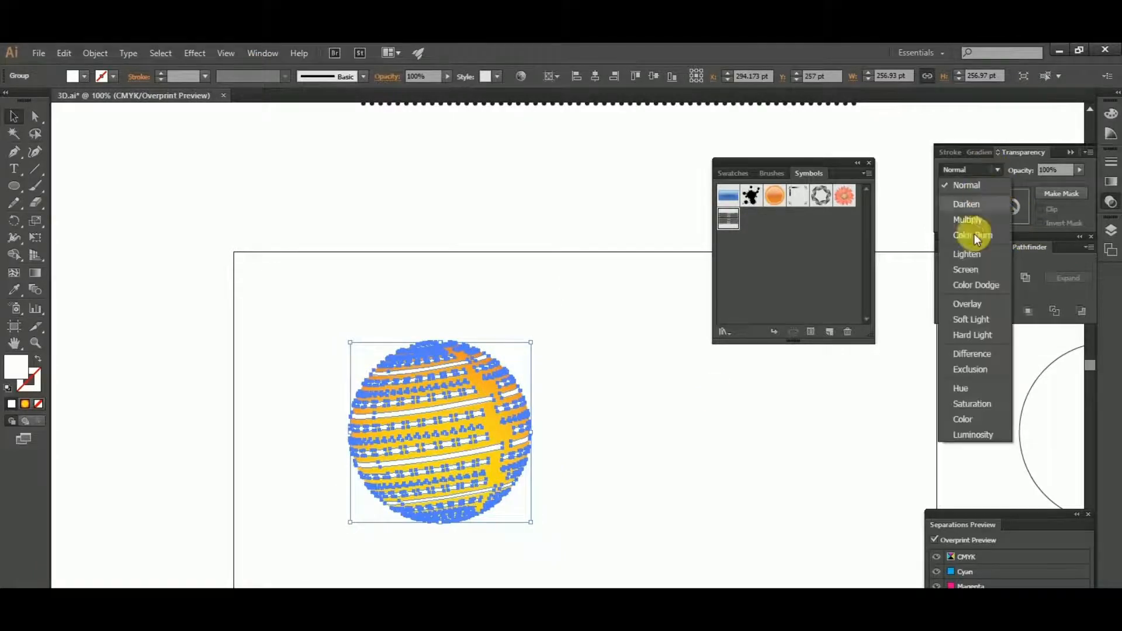
left_click(973, 298)
left_click(555, 430)
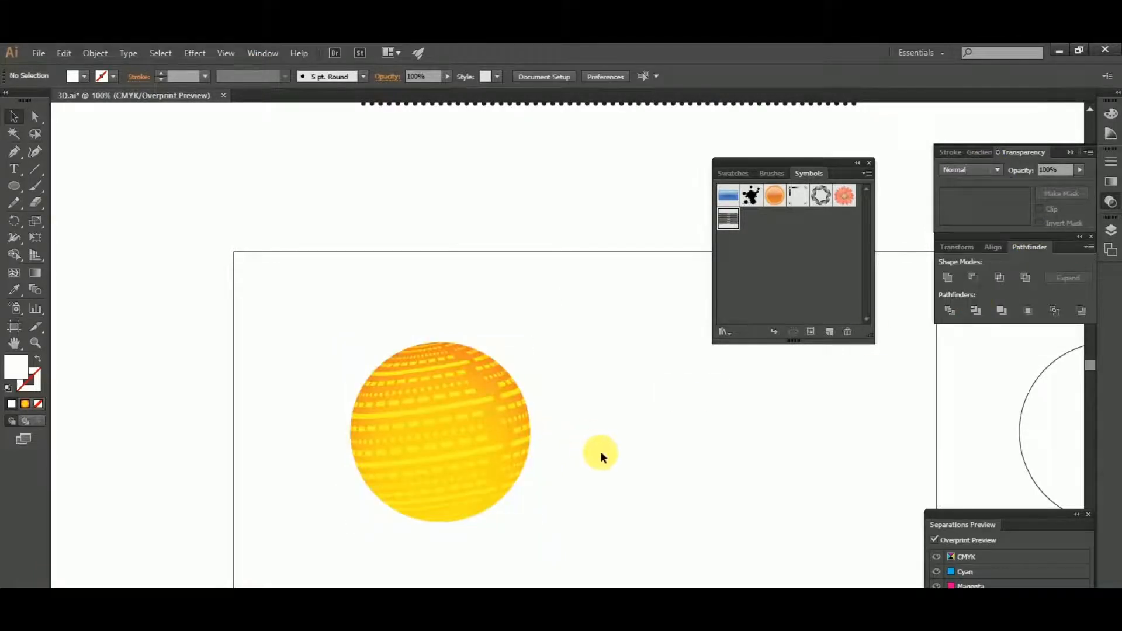
- Delete the leftover unfilled circular outlines beside the yellow sphere
left_click_drag(601, 454, 440, 353)
left_click_drag(133, 213, 463, 476)
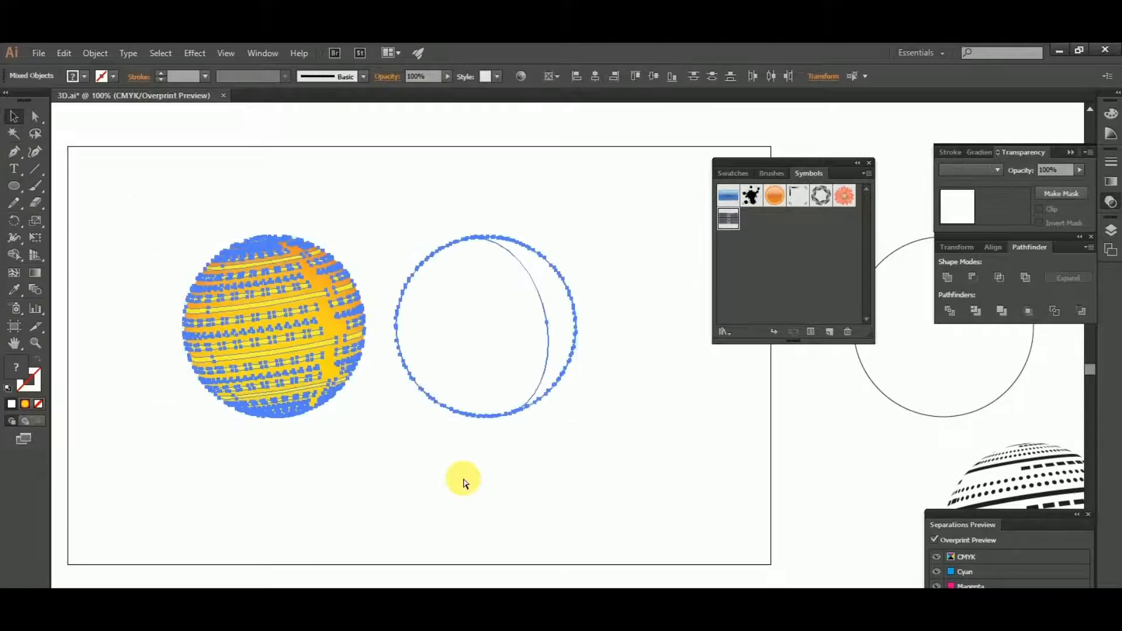
left_click(537, 405)
left_click_drag(536, 405, 633, 541)
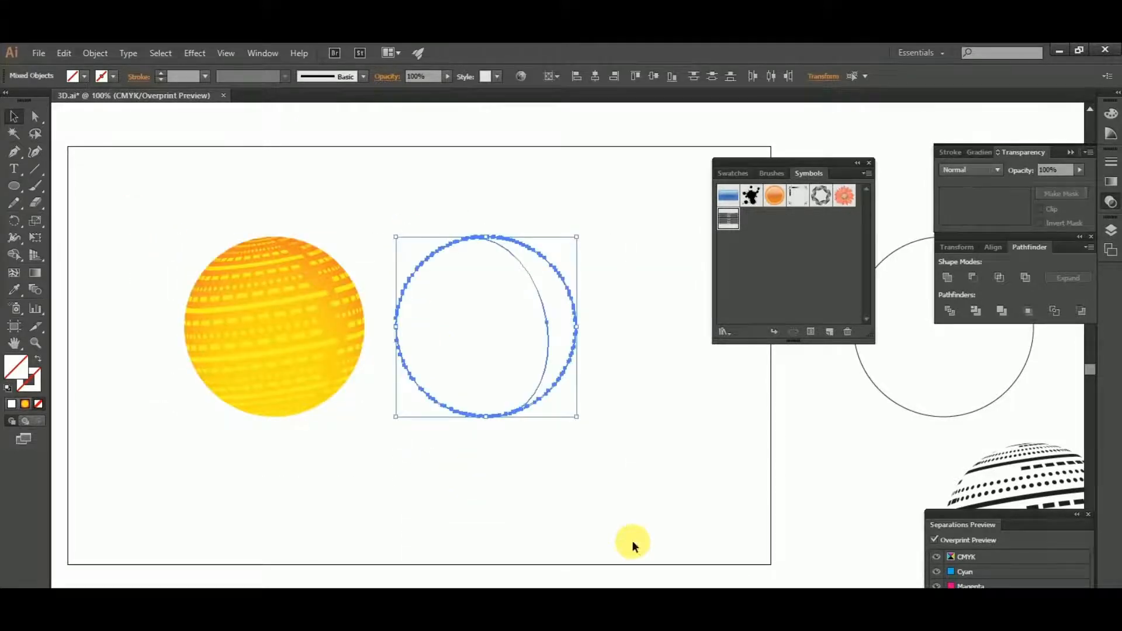
key("Delete")
left_click_drag(171, 212, 465, 473)
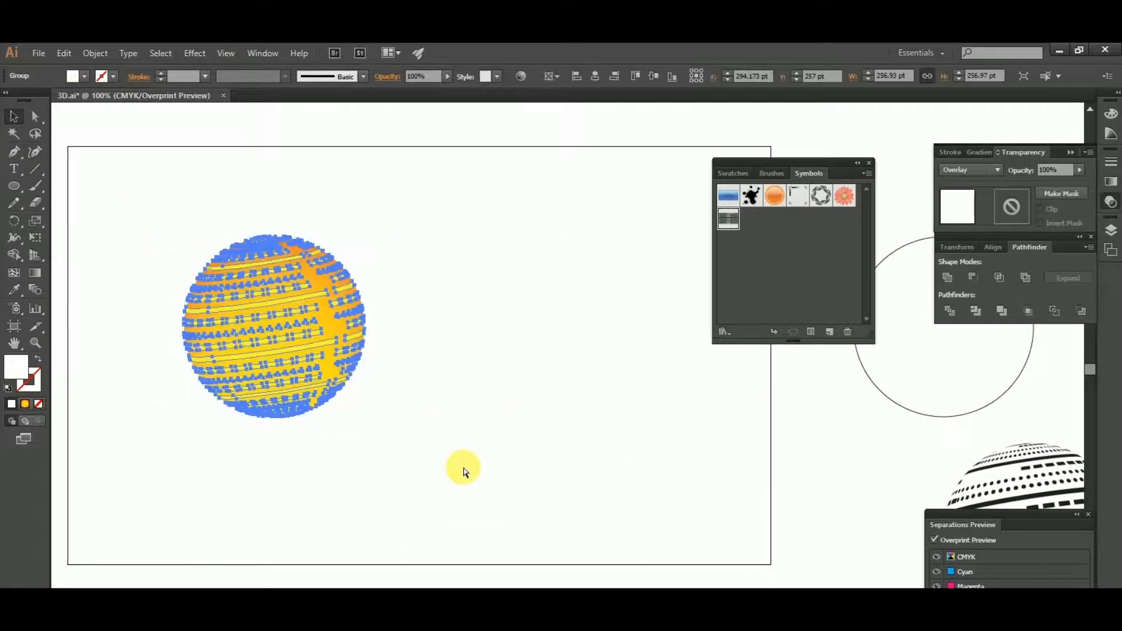
left_click(551, 446)
- Copy the empty outlined circle from outside the artboard to the space beside the yellow sphere
left_click_drag(617, 440, 438, 446)
scroll(438, 444, "down", 1)
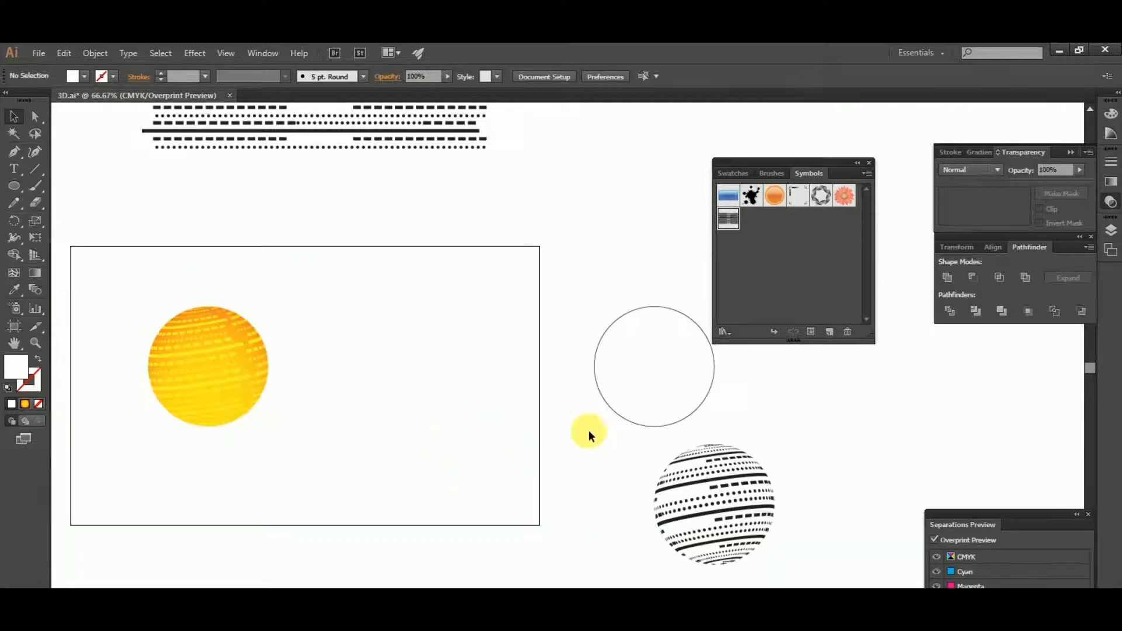
left_click(624, 418)
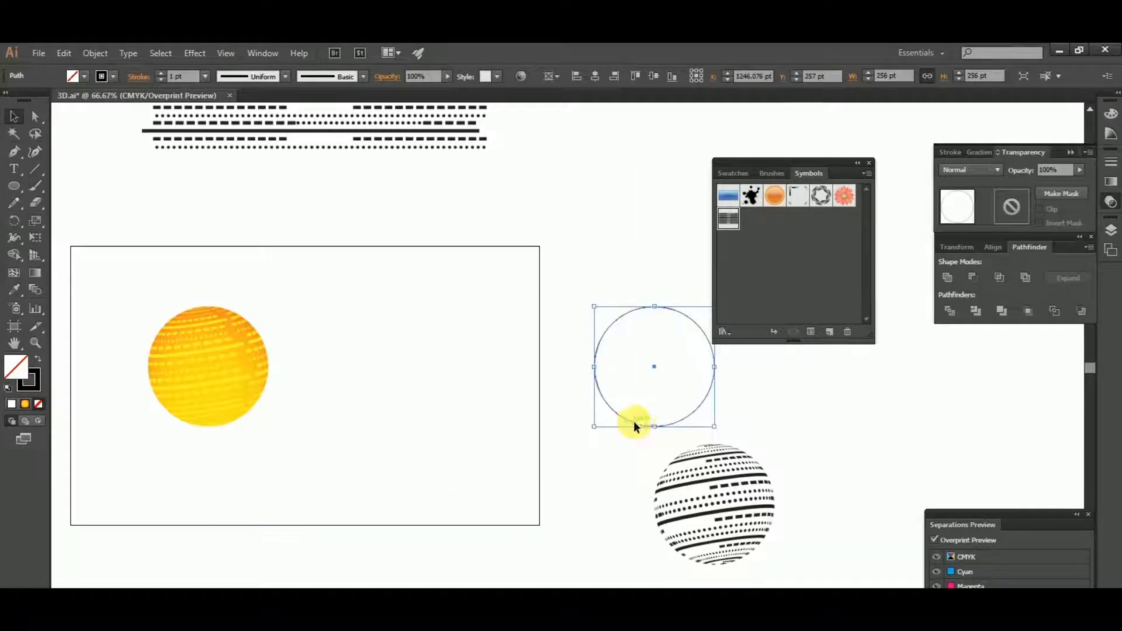
left_click_drag(633, 422, 397, 453)
left_click(468, 488)
left_click(459, 447)
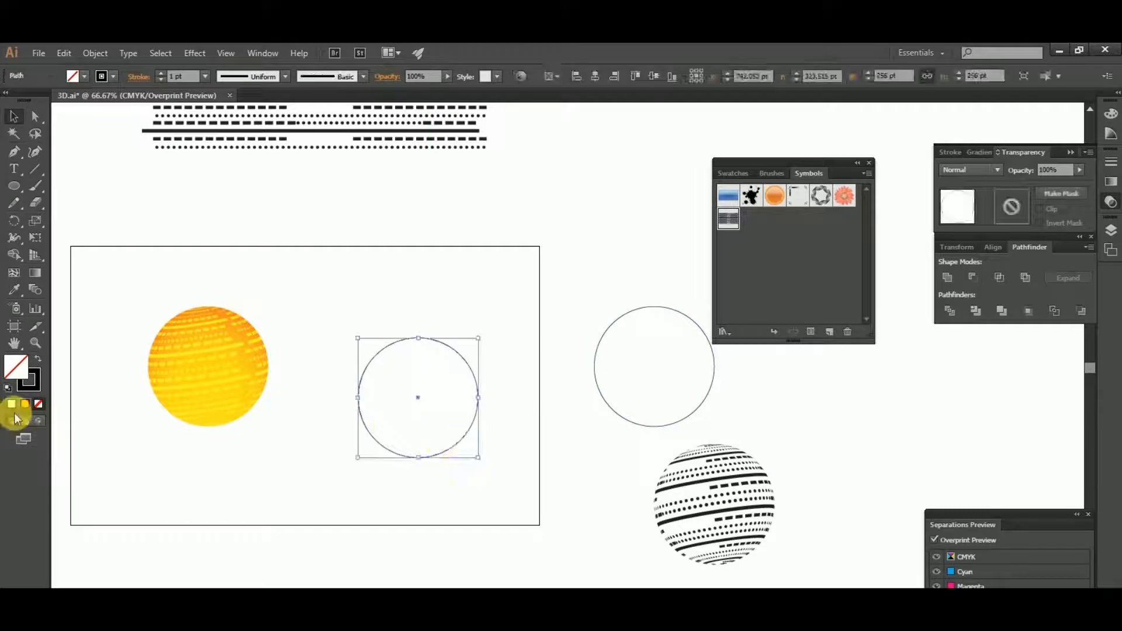
- Remove the copied circle's stroke and fill it with the yellow-to-red radial gradient
left_click(37, 385)
left_click(36, 402)
left_click(16, 367)
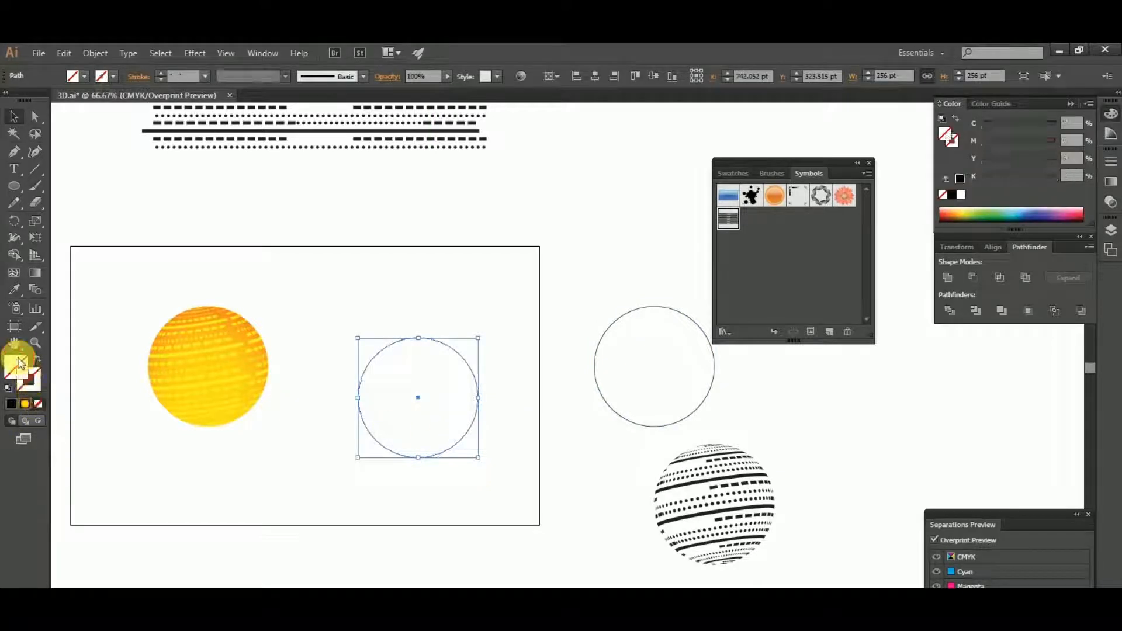
left_click(25, 404)
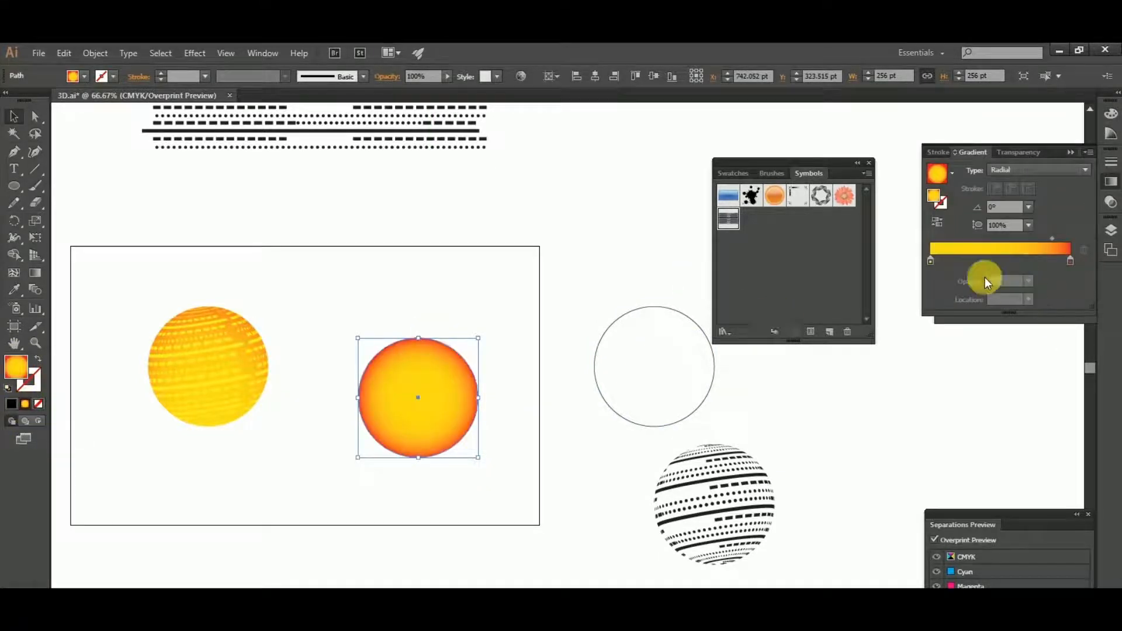
- Change both colour stops of the copied circle's radial gradient to cyan
double_click(931, 261)
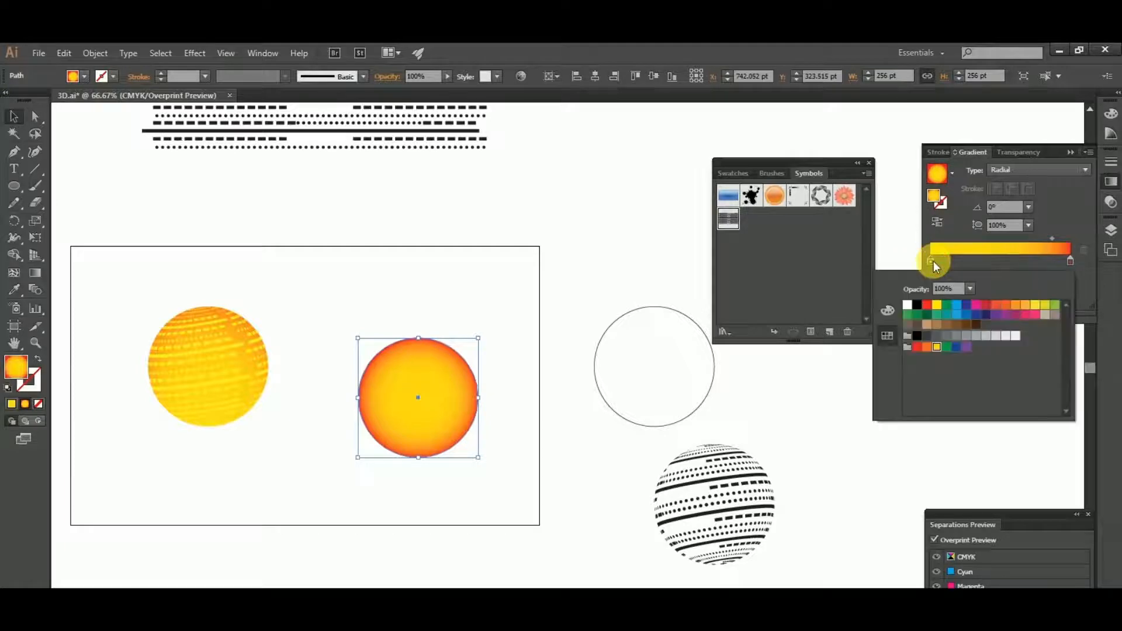
left_click(964, 308)
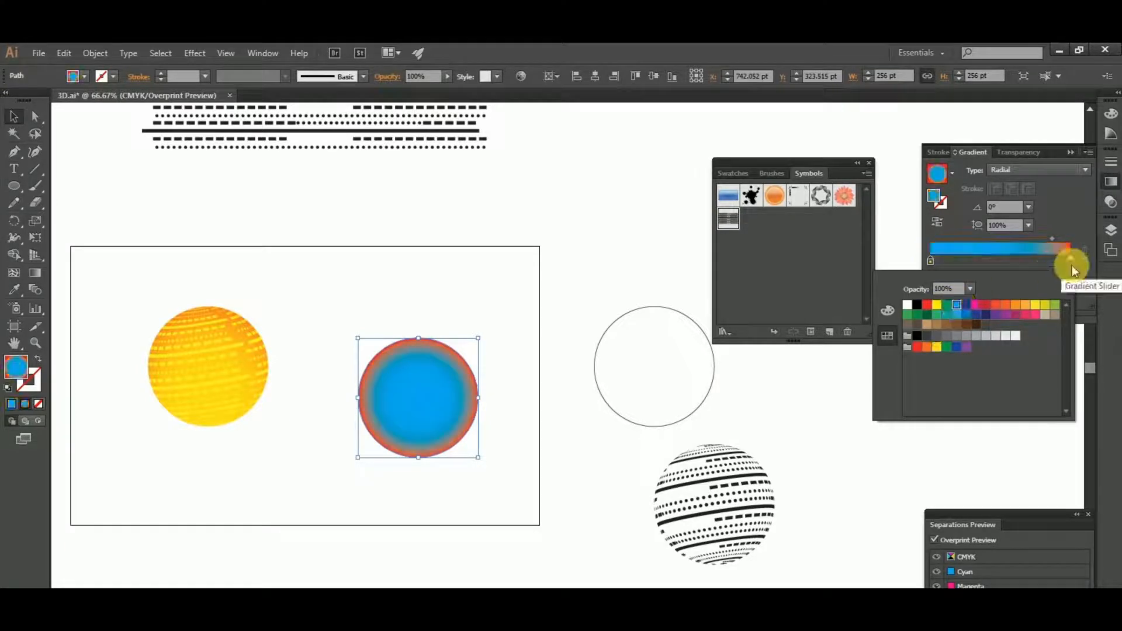
left_click(1072, 263)
double_click(1072, 263)
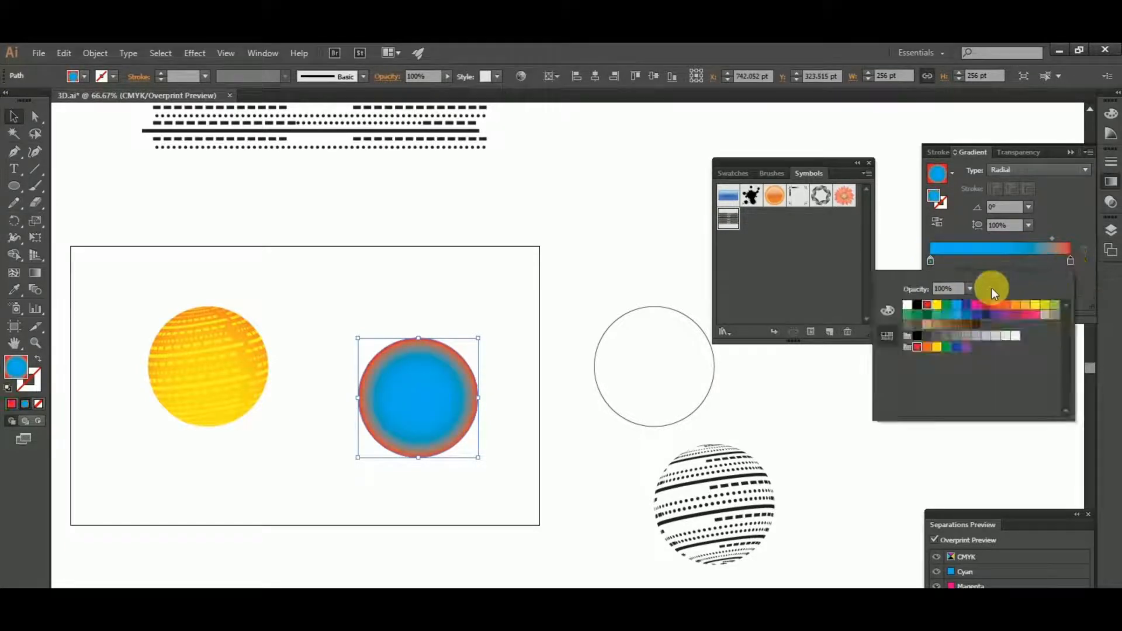
left_click(962, 315)
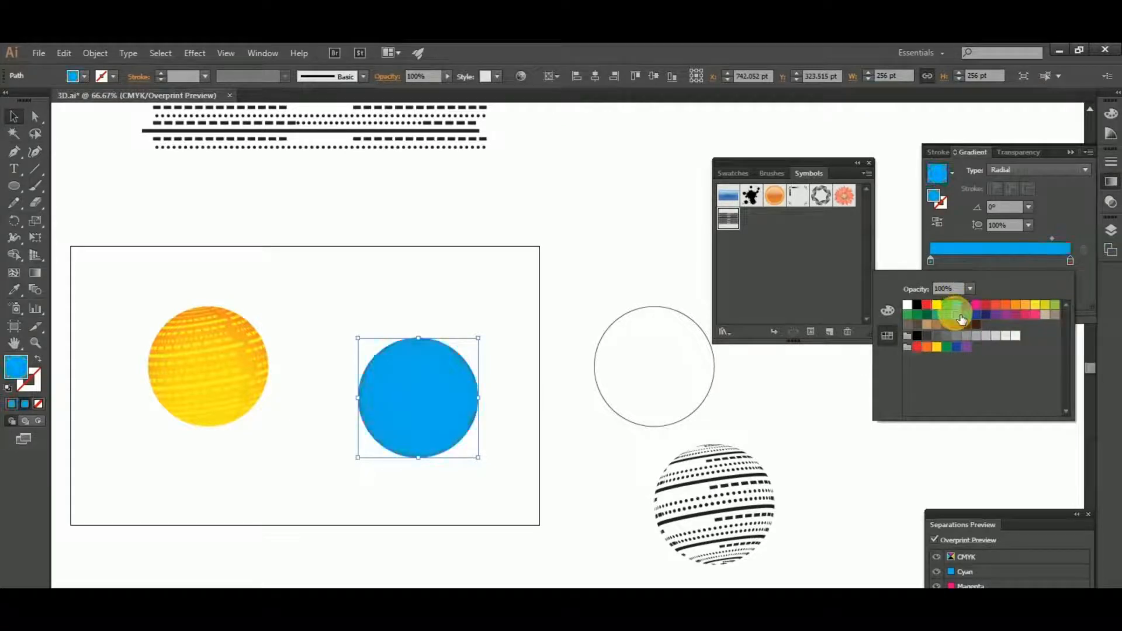
- Lighten the gradient's inner colour stop by setting its cyan value to 50%
left_click(931, 262)
double_click(931, 262)
left_click(932, 262)
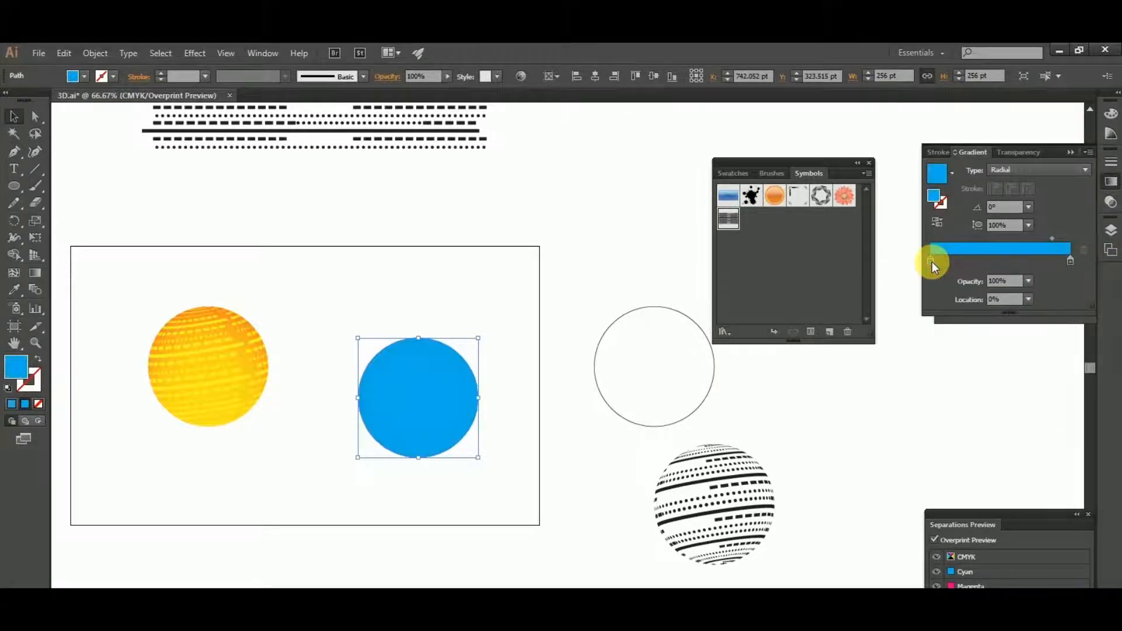
double_click(932, 261)
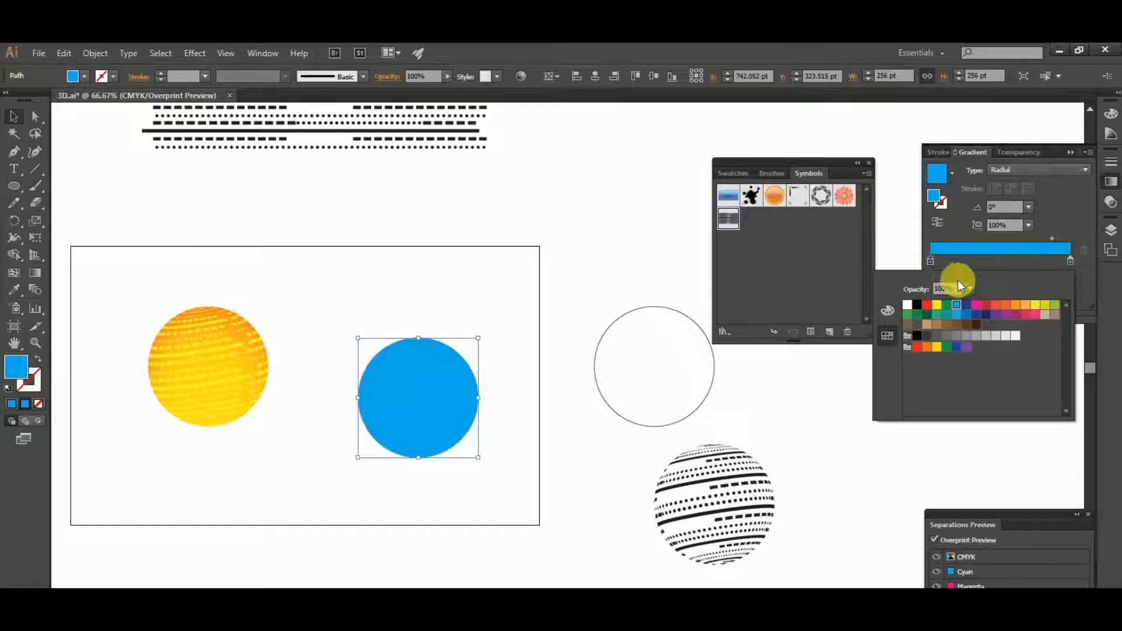
left_click(931, 262)
double_click(930, 262)
left_click(887, 313)
left_click(1038, 312)
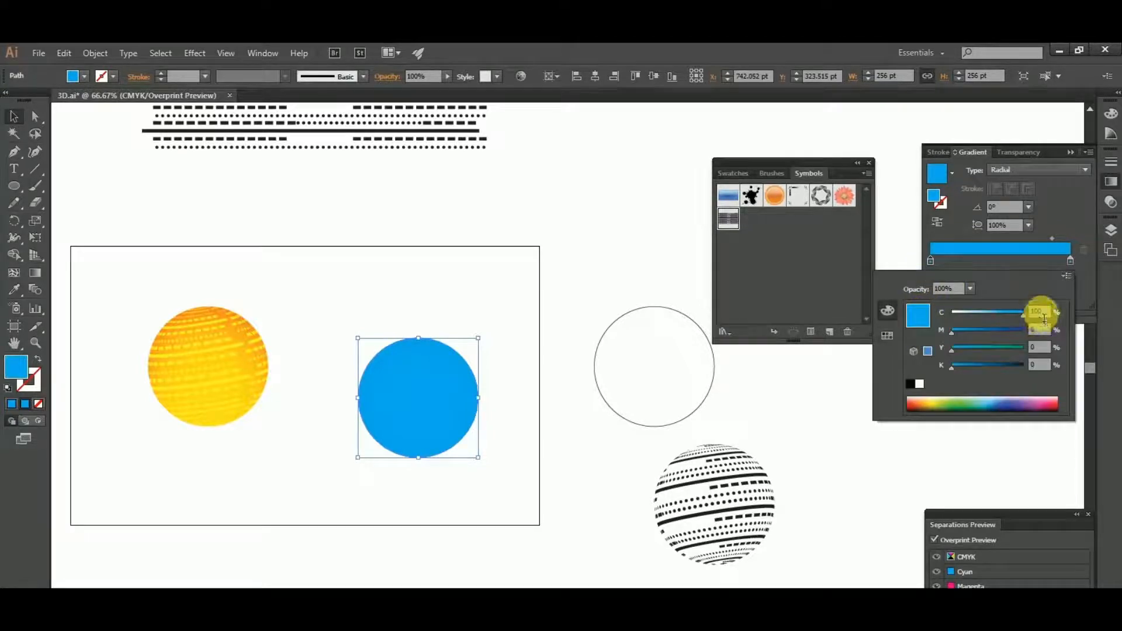
type("50")
key("Return")
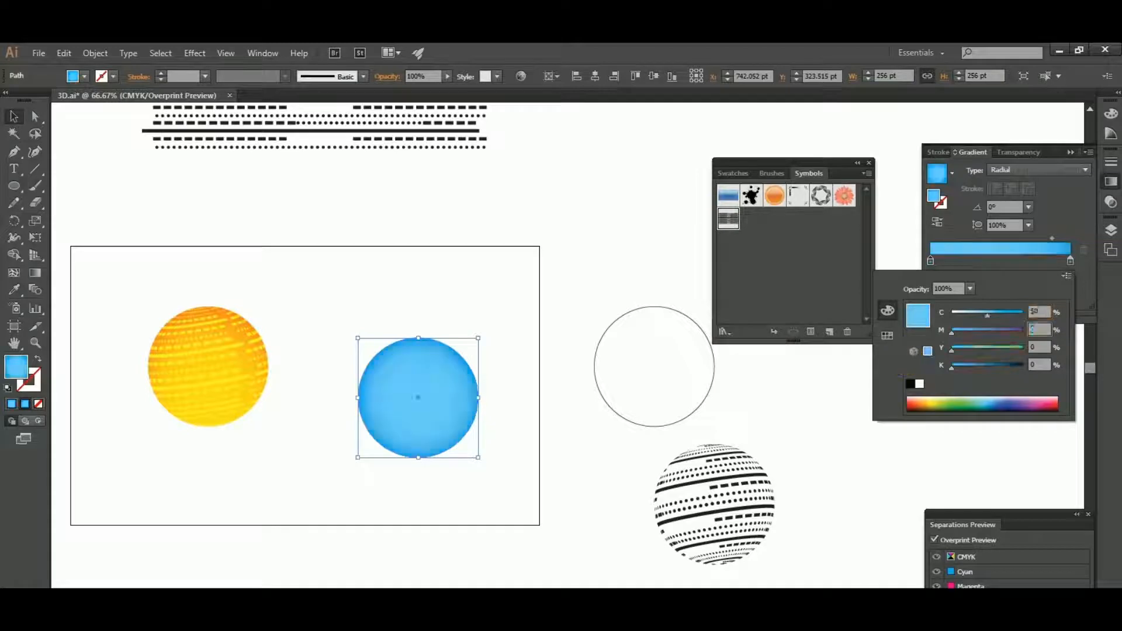
left_click(866, 394)
left_click(628, 393)
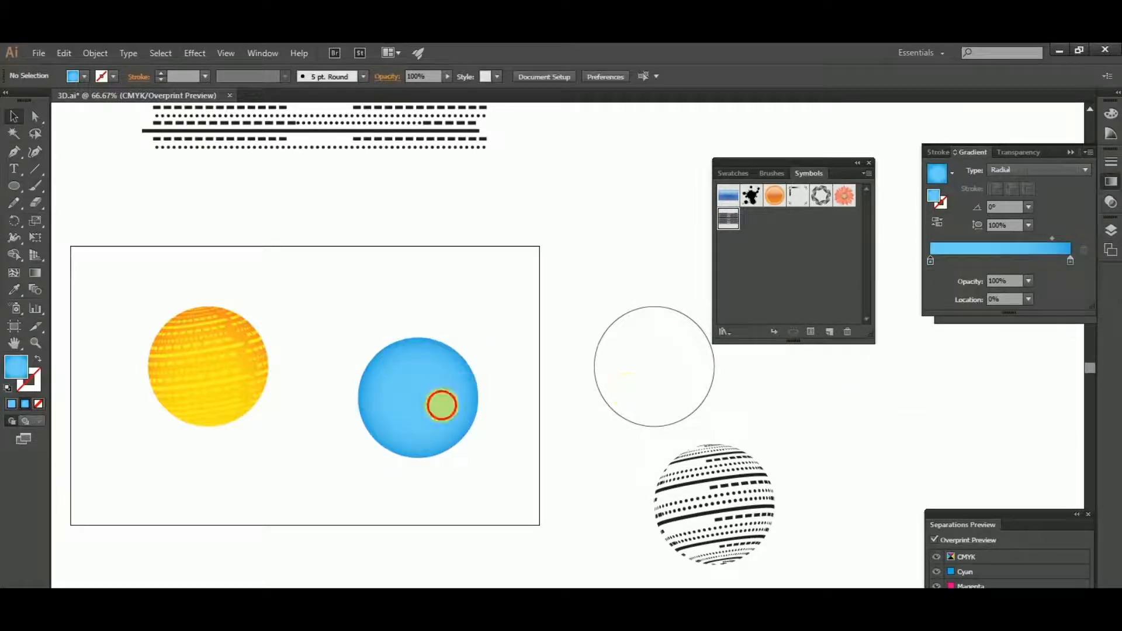
- Redirect the blue circle's radial gradient vertically with the Gradient tool, starting near its bottom edge and ending at its top
left_click(441, 405)
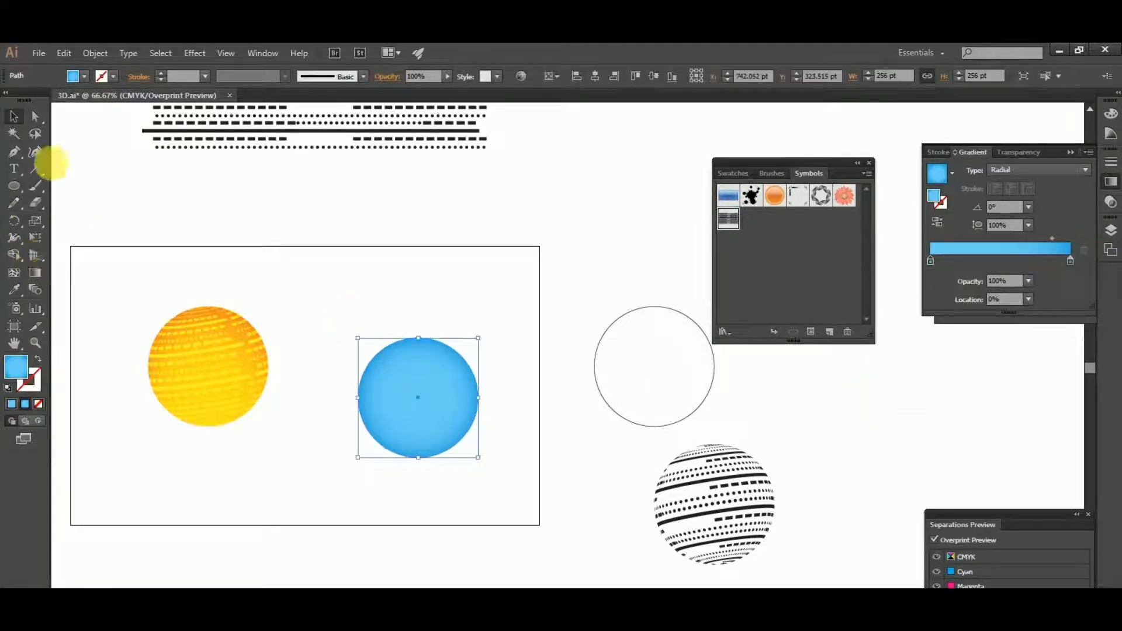
left_click(35, 272)
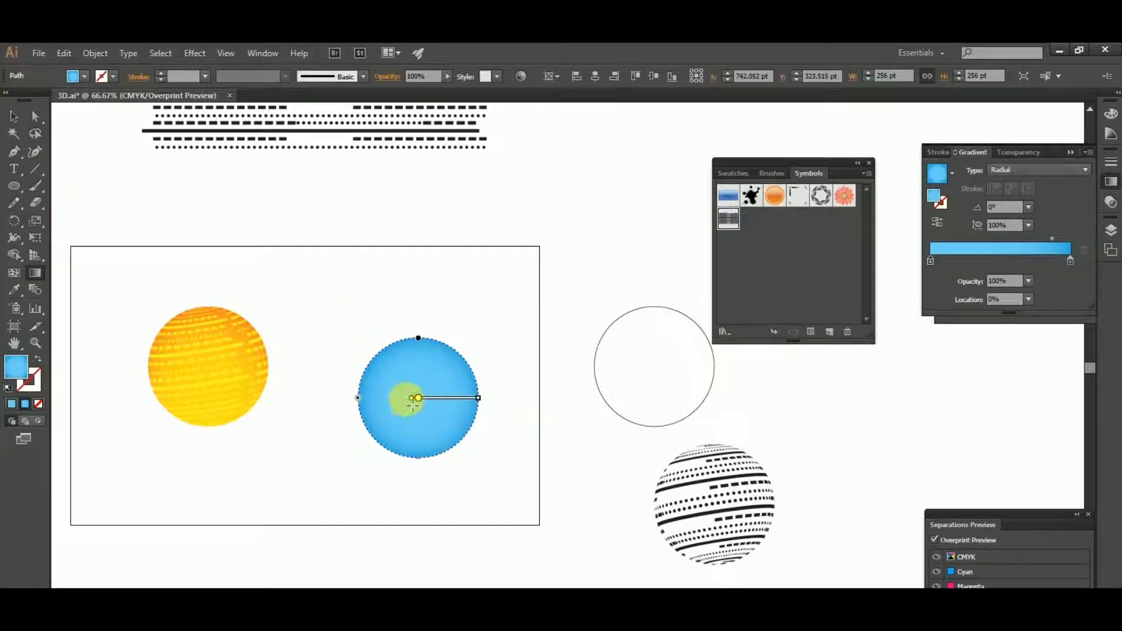
left_click_drag(416, 454, 417, 482)
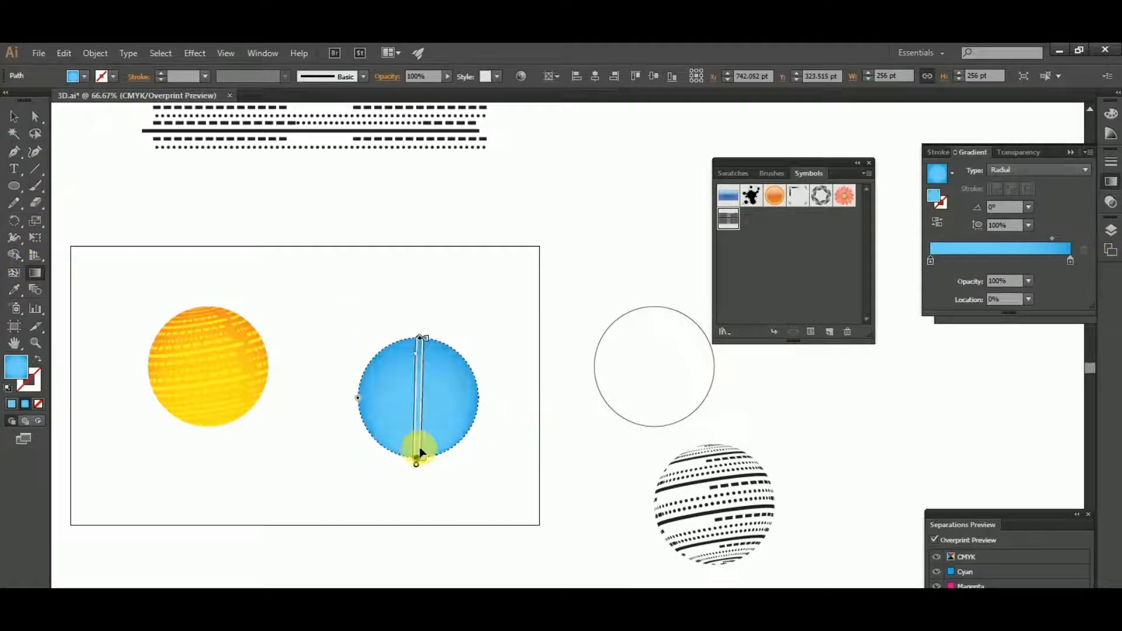
scroll(429, 369, "up", 2)
scroll(409, 389, "up", 2)
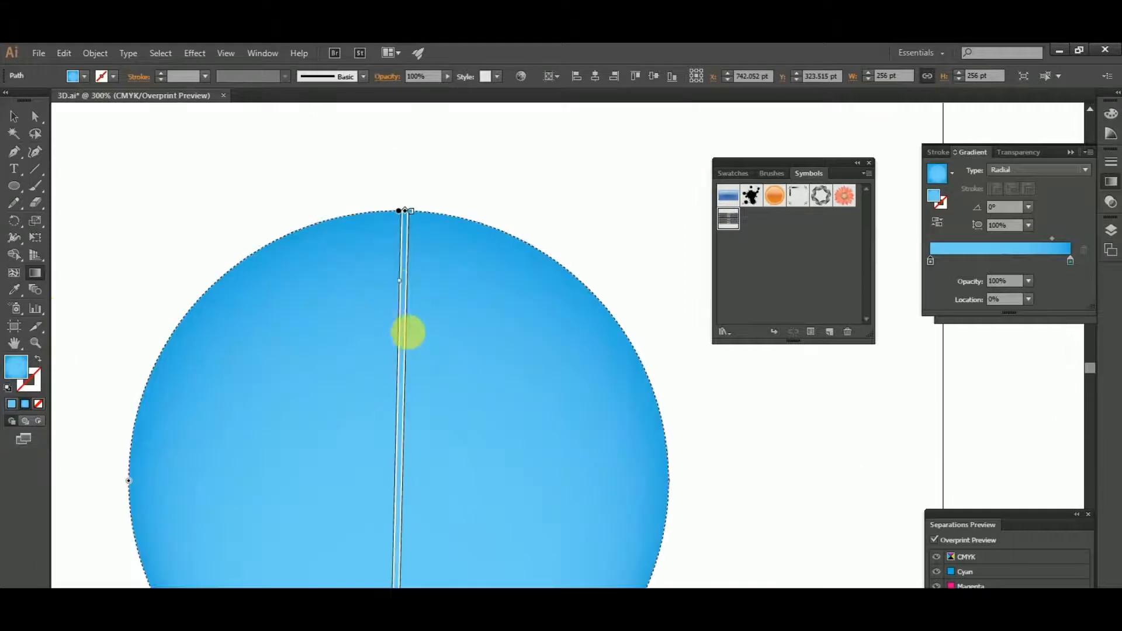
- Extend the blue circle's radial gradient beyond its edge and shift the gradient midpoint slightly inward with the Gradient tool
left_click(403, 267)
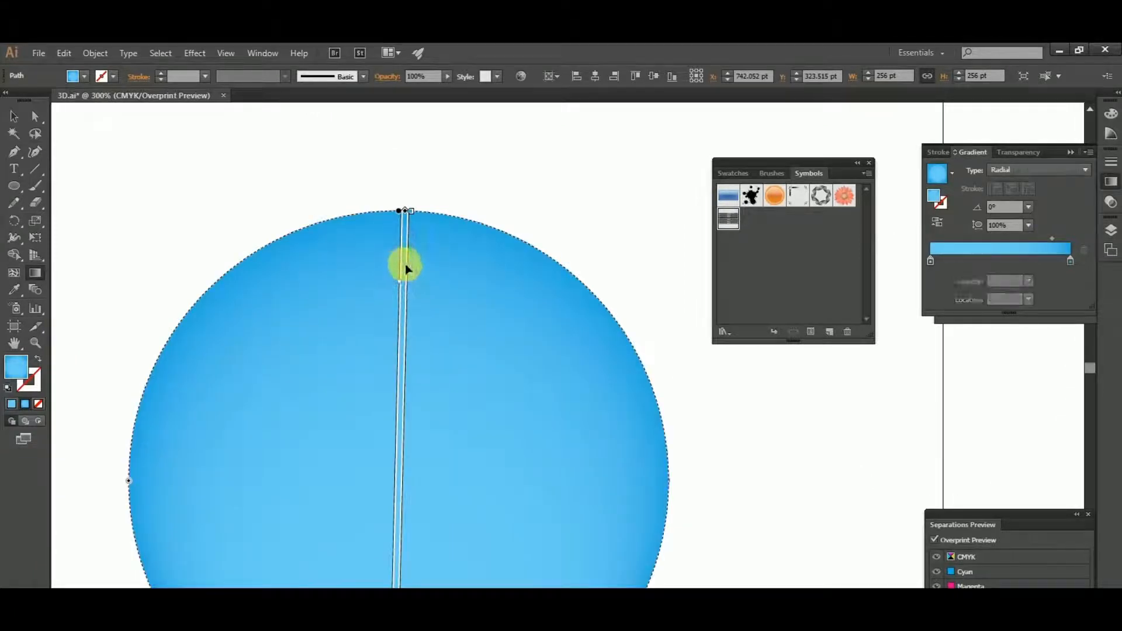
left_click_drag(407, 213, 408, 160)
scroll(464, 339, "down", 1)
scroll(423, 318, "down", 5)
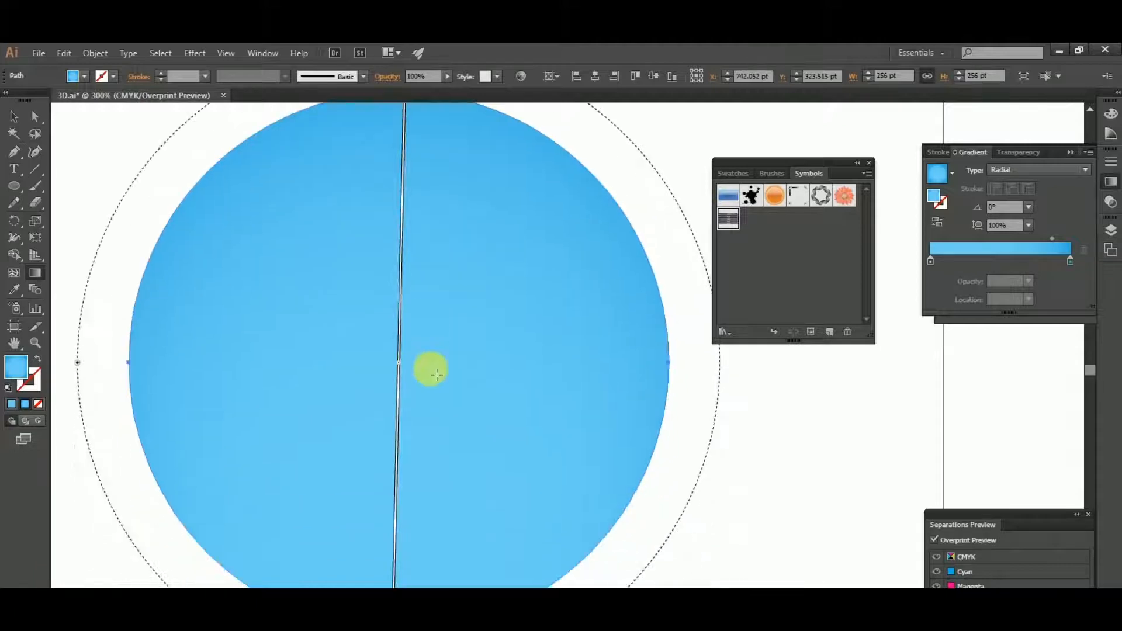
scroll(411, 571, "down", 2)
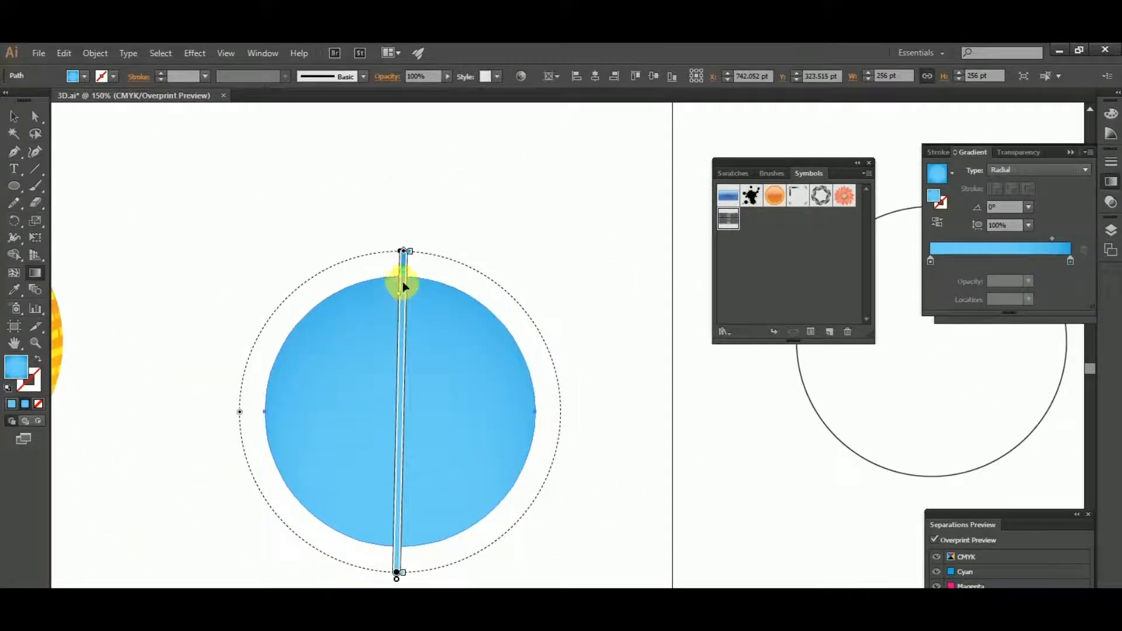
left_click_drag(404, 297, 408, 331)
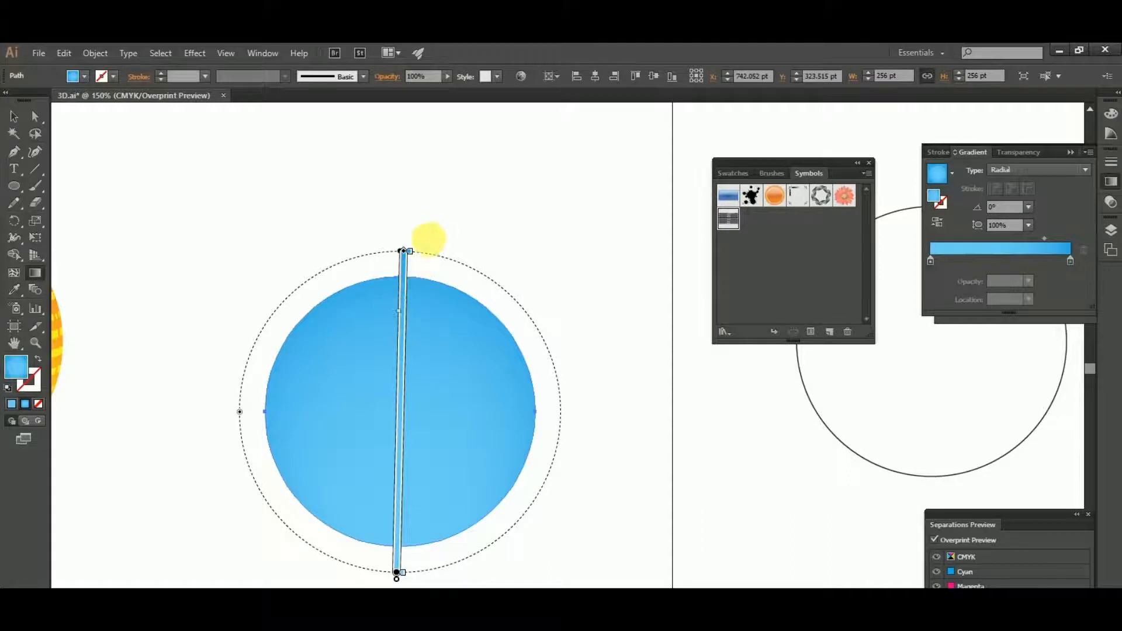
left_click(432, 241)
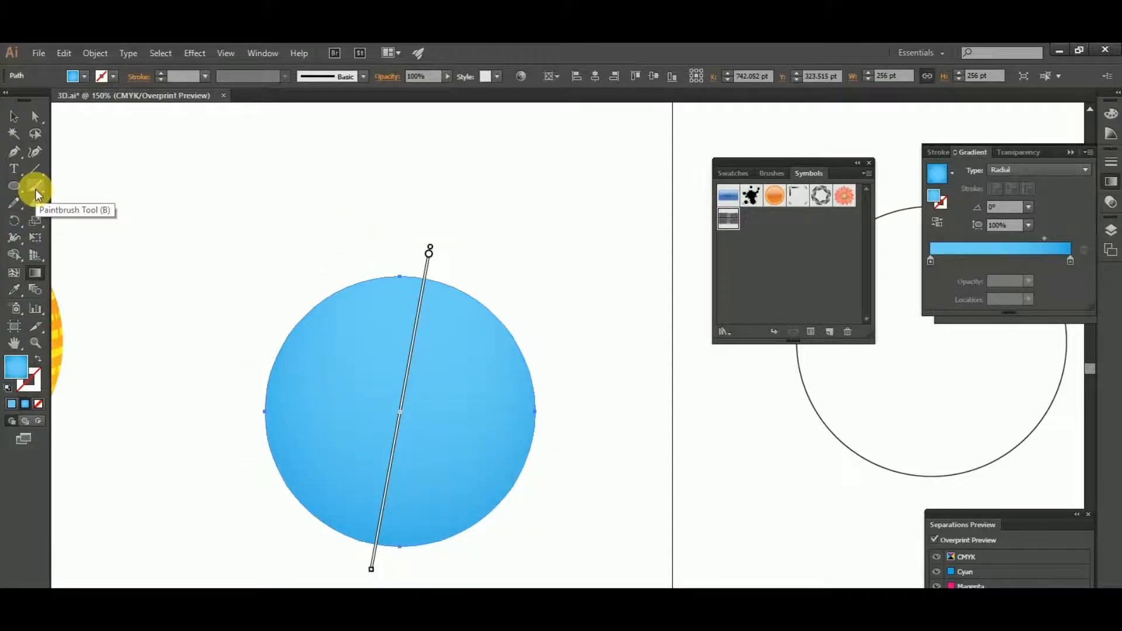
key("ctrl+z")
left_click(13, 115)
left_click(242, 219)
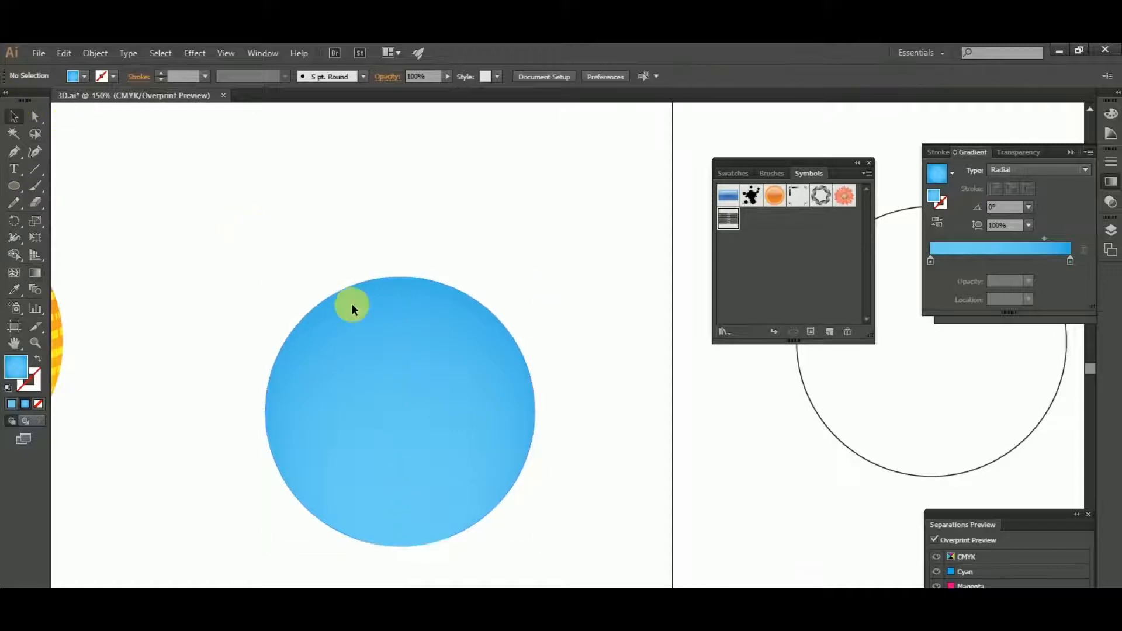
- Move the black striped sphere artwork onto the artboard beside the blue circle and release its clipping mask
scroll(426, 380, "down", 4)
left_click(577, 442)
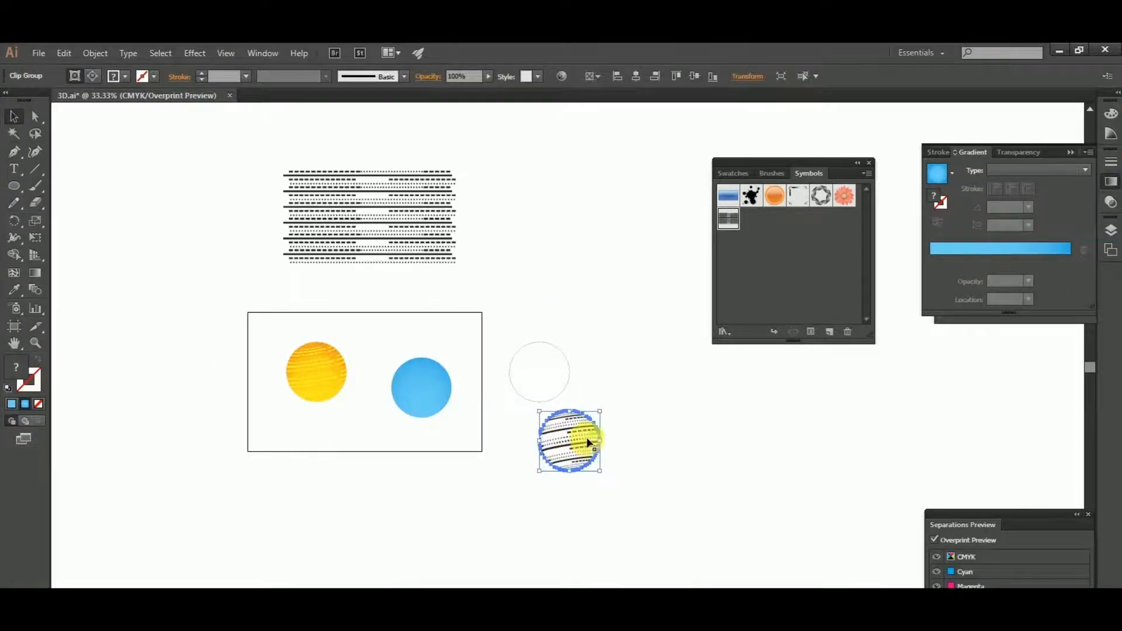
left_click_drag(589, 442, 279, 429)
scroll(460, 450, "up", 2)
right_click(460, 442)
left_click(498, 516)
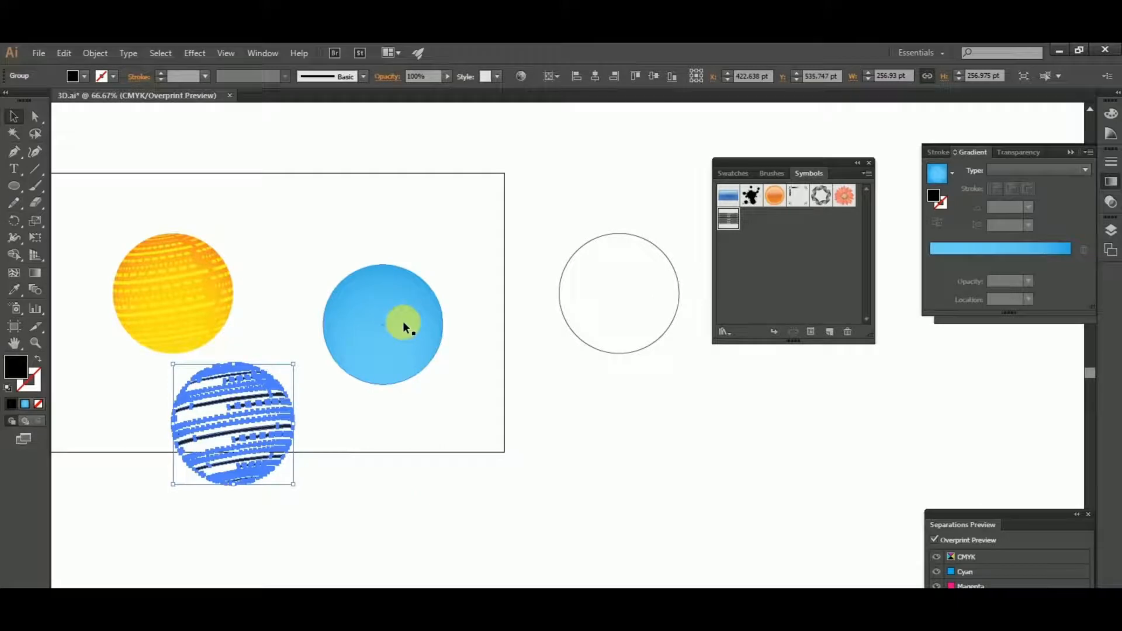
- Centre the striped artwork on the blue circle both horizontally and vertically
left_click(404, 323, "shift")
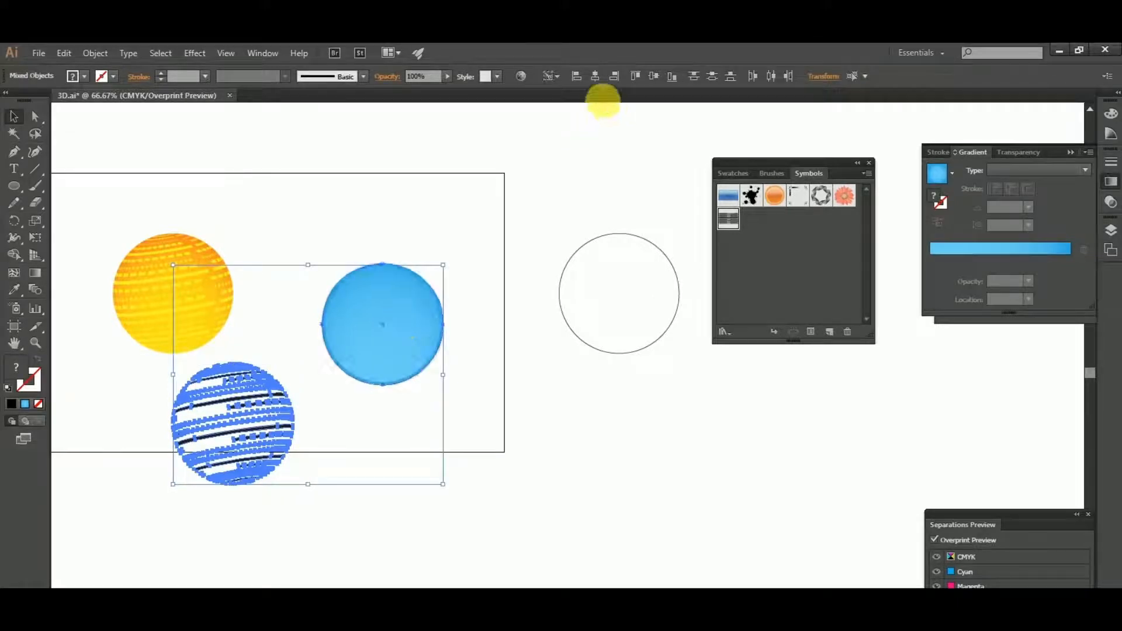
left_click(595, 78)
left_click(653, 75)
left_click(480, 390)
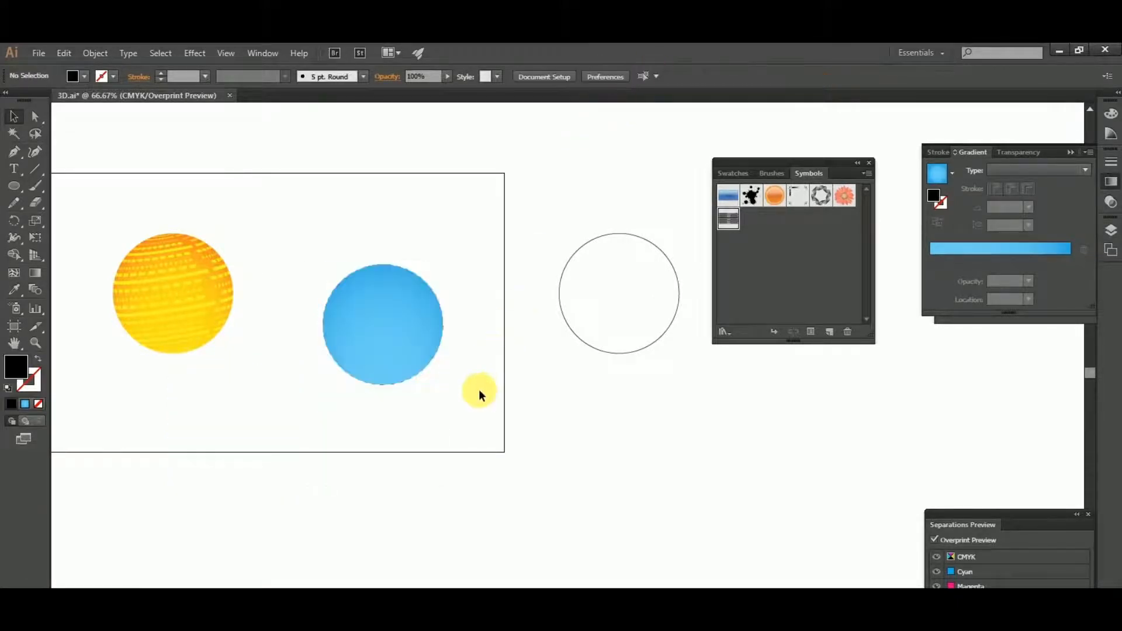
- Bring the striped artwork to the front of the blue circle
scroll(449, 337, "up", 4)
left_click(353, 369)
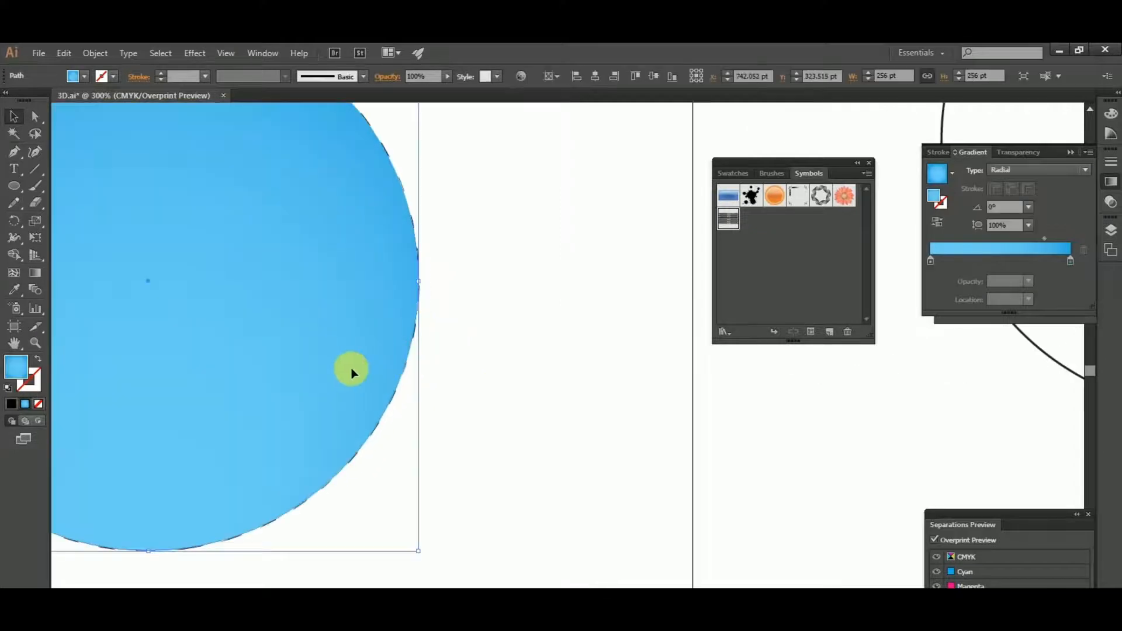
key("ctrl+shift+a")
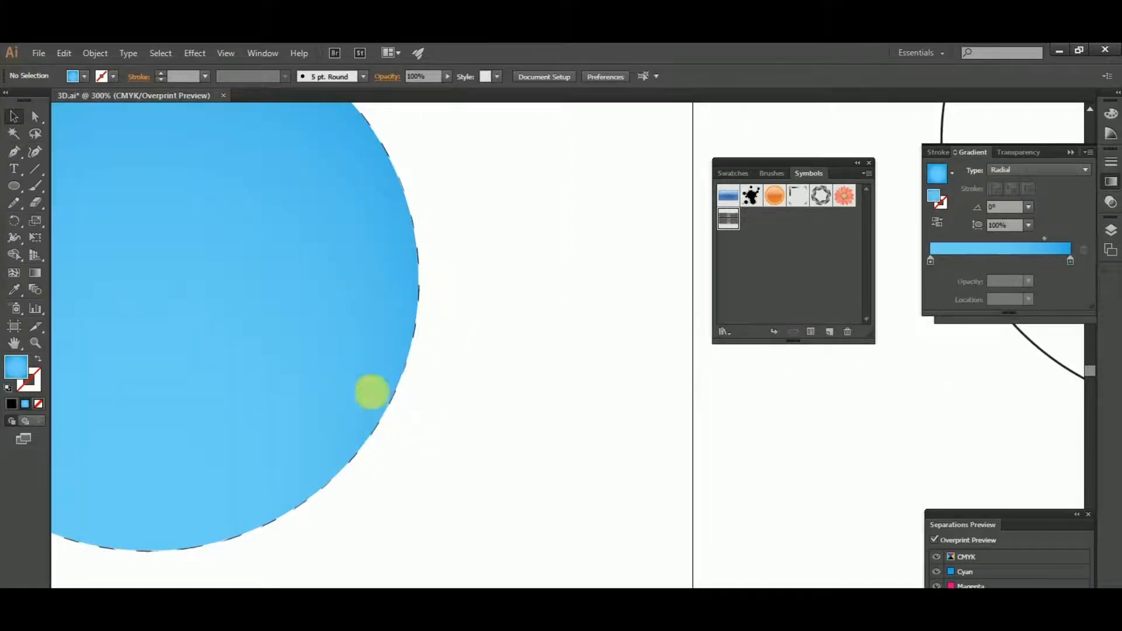
left_click(394, 394)
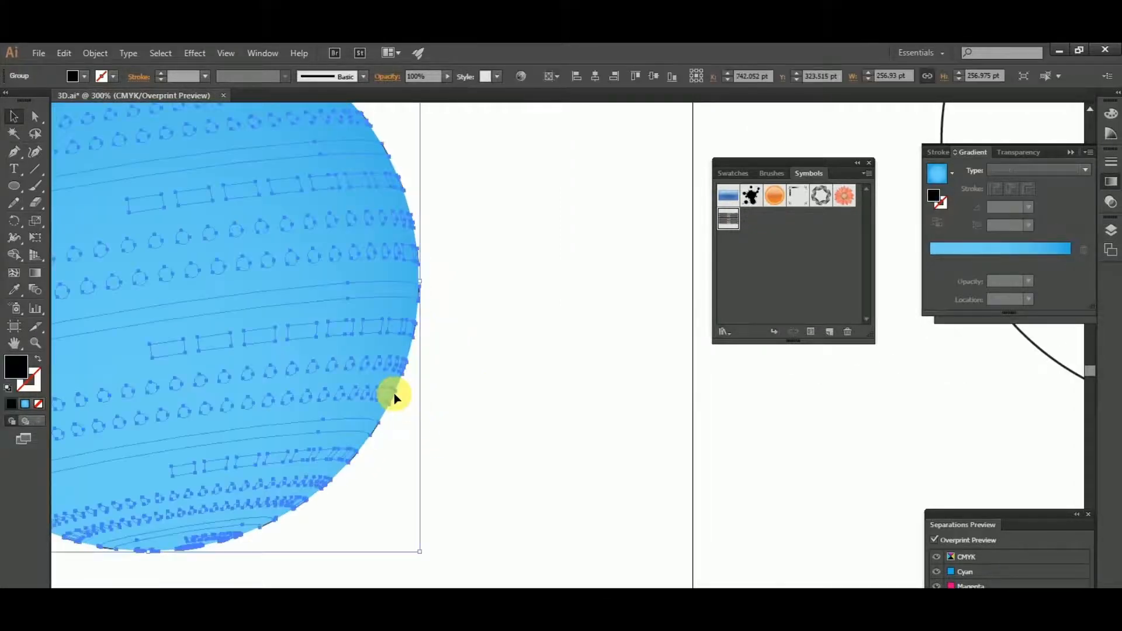
right_click(394, 394)
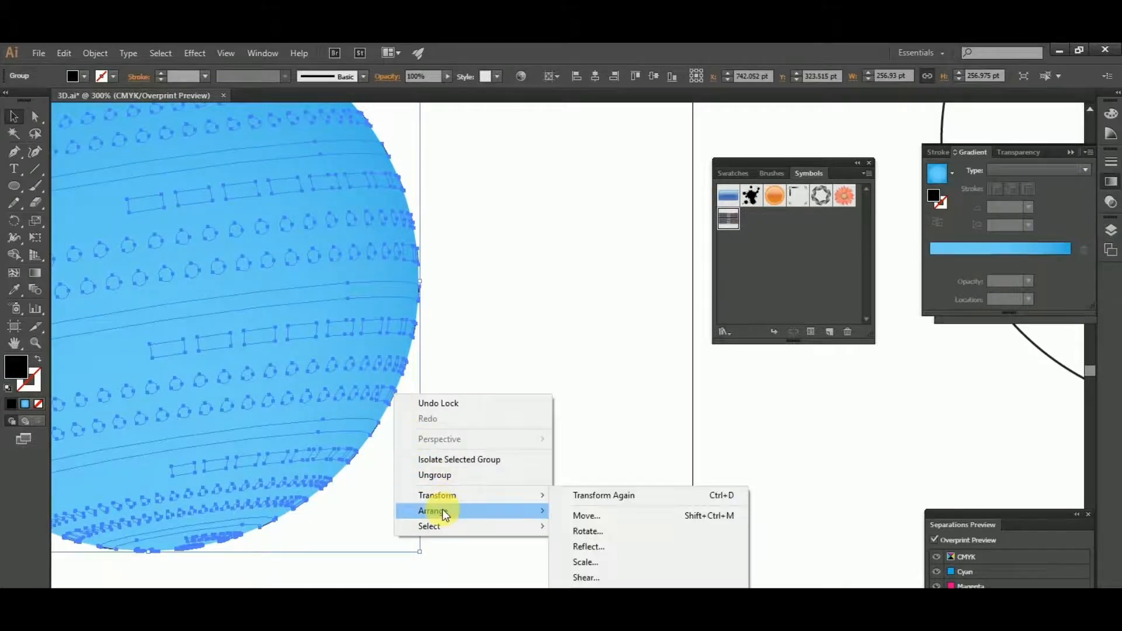
mouse_move(447, 510)
left_click(587, 513)
left_click(549, 442)
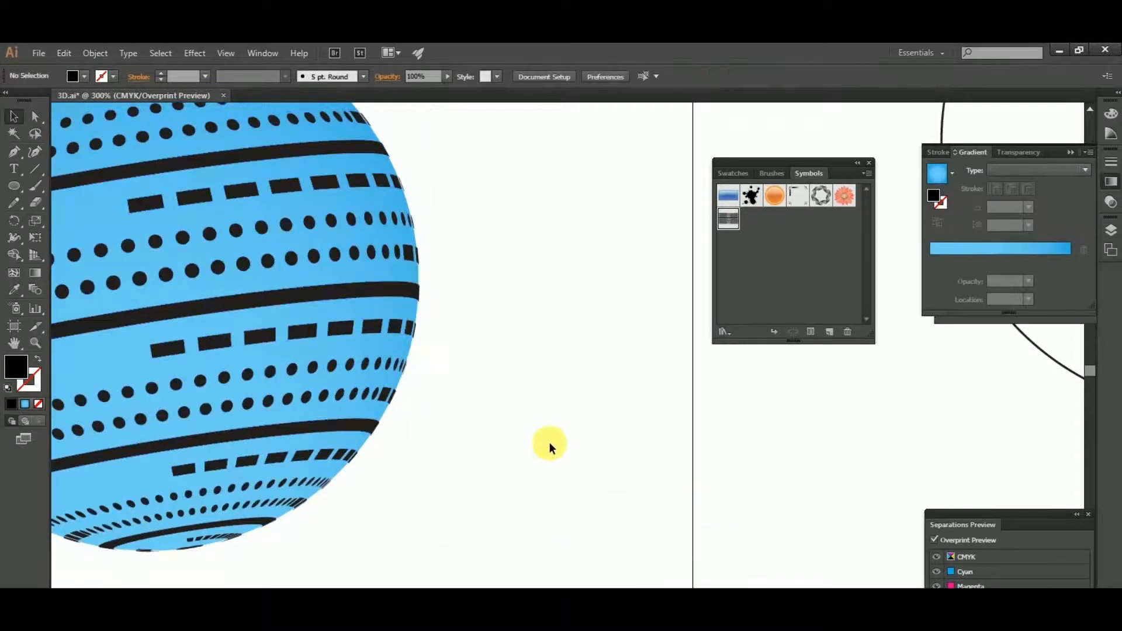
- Change the striped artwork's fill from black to white by setting its K value to 0%
scroll(548, 442, "down", 3)
left_click(466, 397)
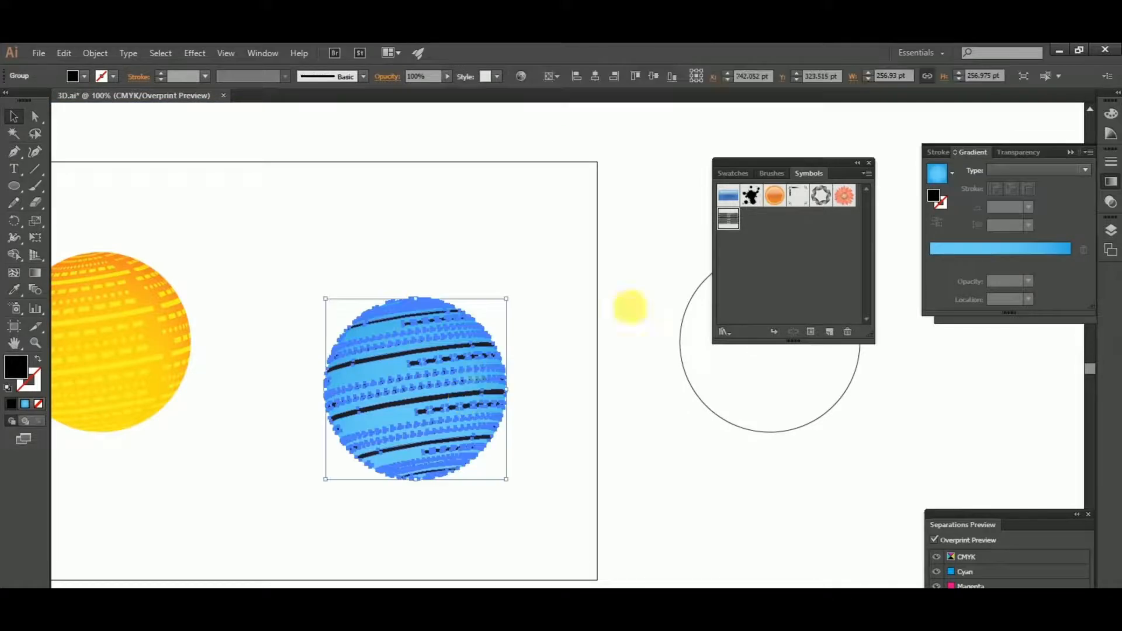
double_click(17, 363)
double_click(721, 431)
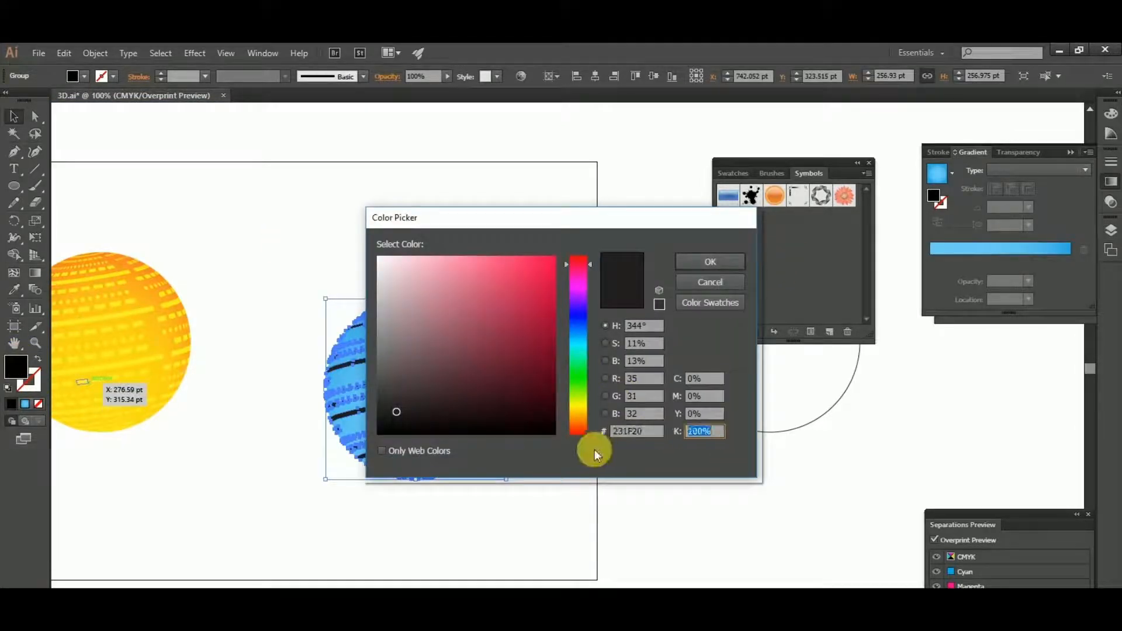
type("0")
key("Tab")
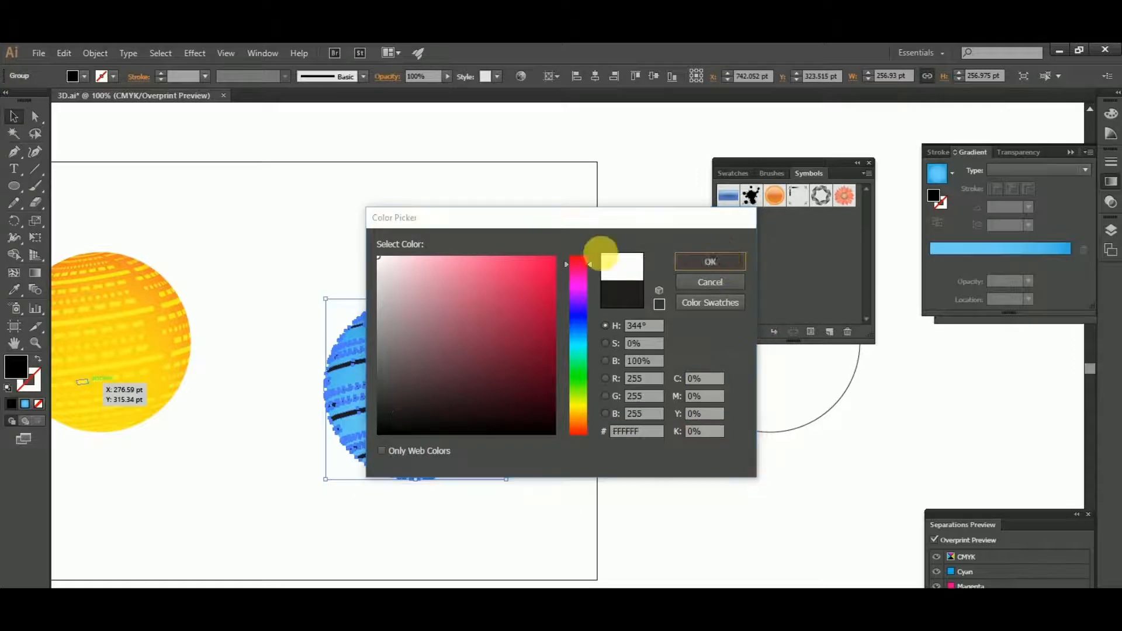
key("Return")
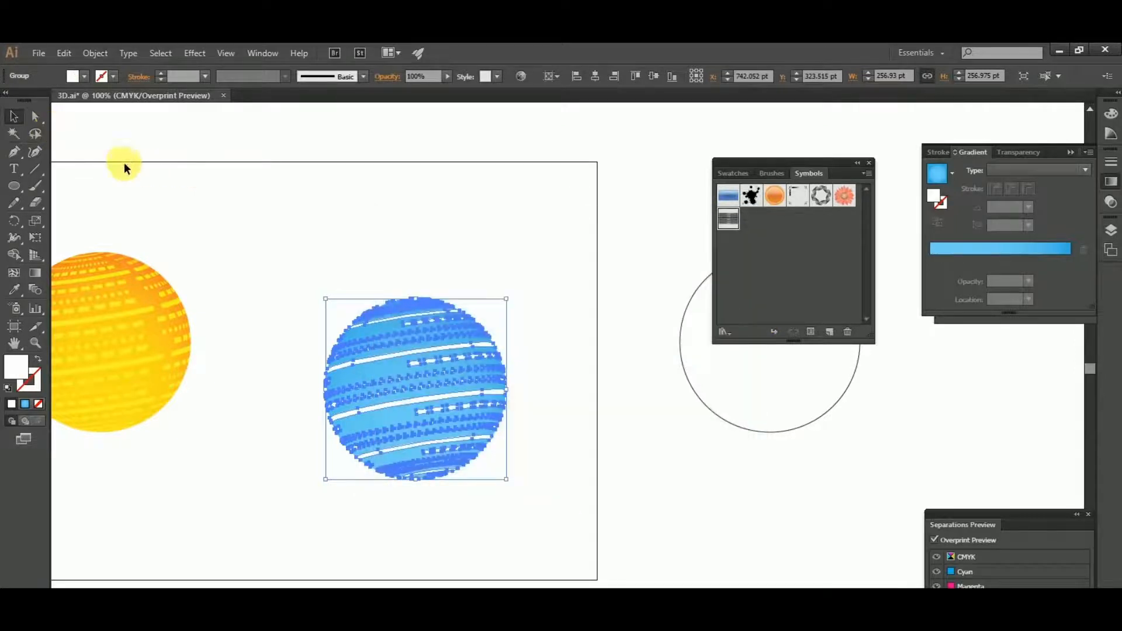
- Set the white striped artwork's blending mode to Overlay
left_click(1005, 153)
left_click(970, 169)
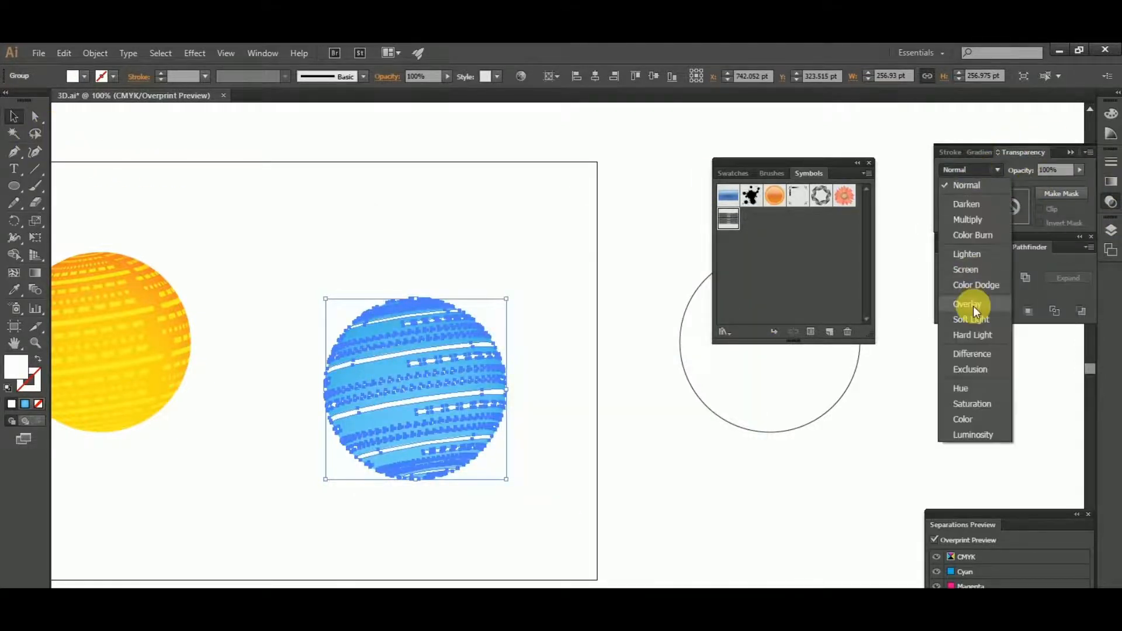
left_click(970, 305)
left_click(13, 117)
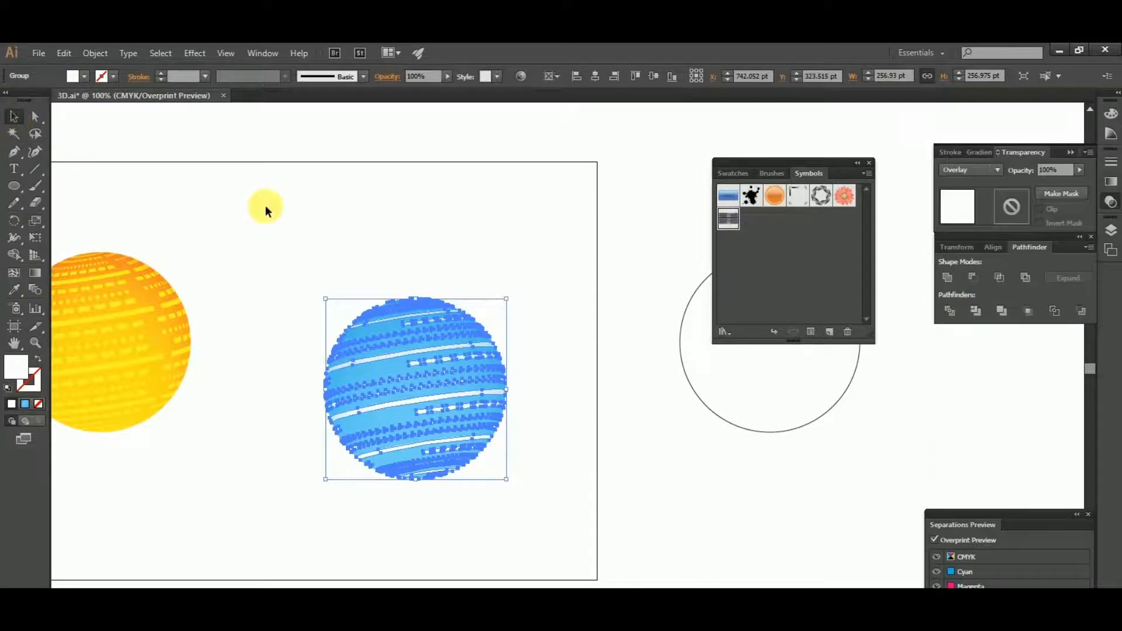
left_click(289, 248)
- Delete the invisible leftover path near the blue sphere and the outlined circle beside the artboard
left_click_drag(302, 271, 523, 511)
scroll(566, 454, "down", 1)
scroll(566, 459, "down", 3)
left_click(566, 458)
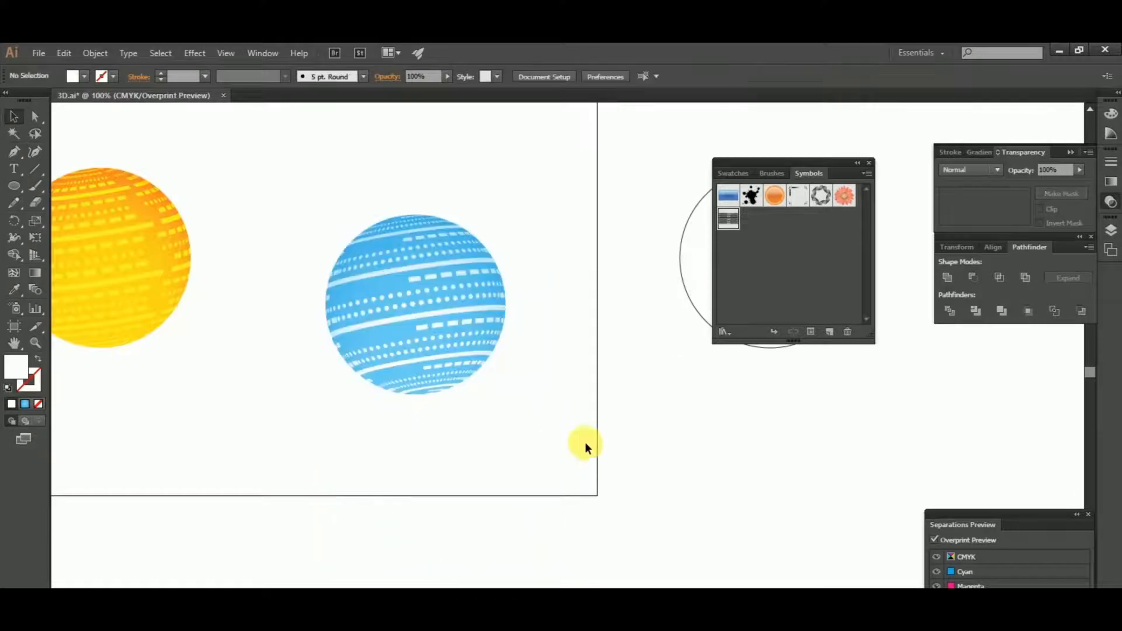
left_click_drag(596, 430, 484, 518)
key("Delete")
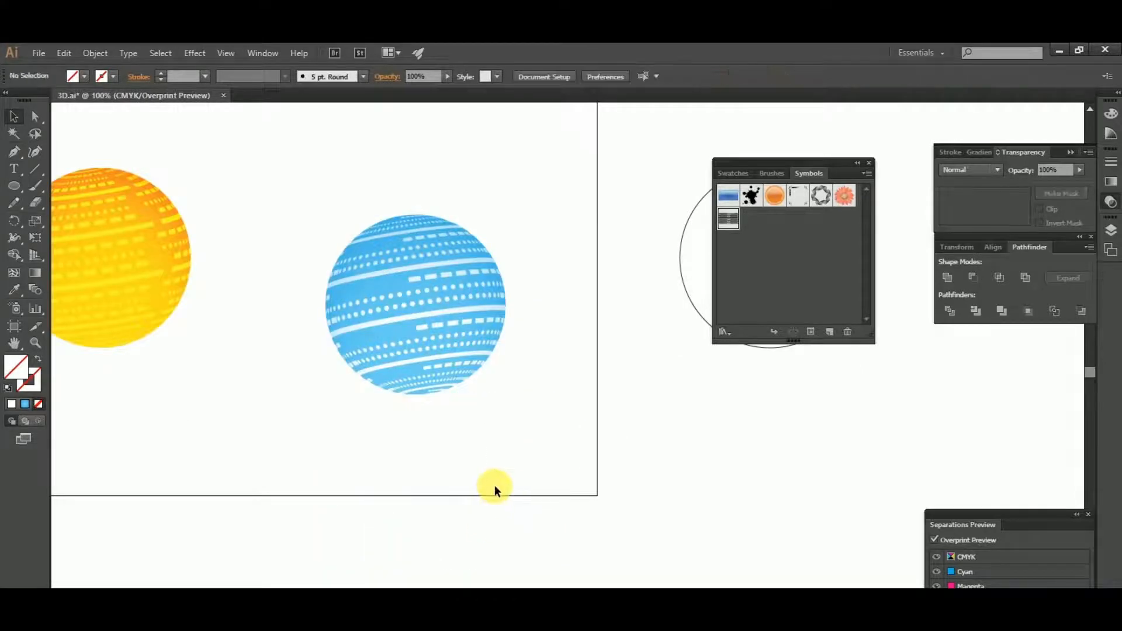
scroll(434, 492, "down", 2)
left_click_drag(552, 286, 645, 447)
key("Delete")
left_click_drag(368, 345, 533, 534)
left_click_drag(164, 302, 325, 458)
left_click(433, 393, "shift")
left_click_drag(434, 393, 807, 430)
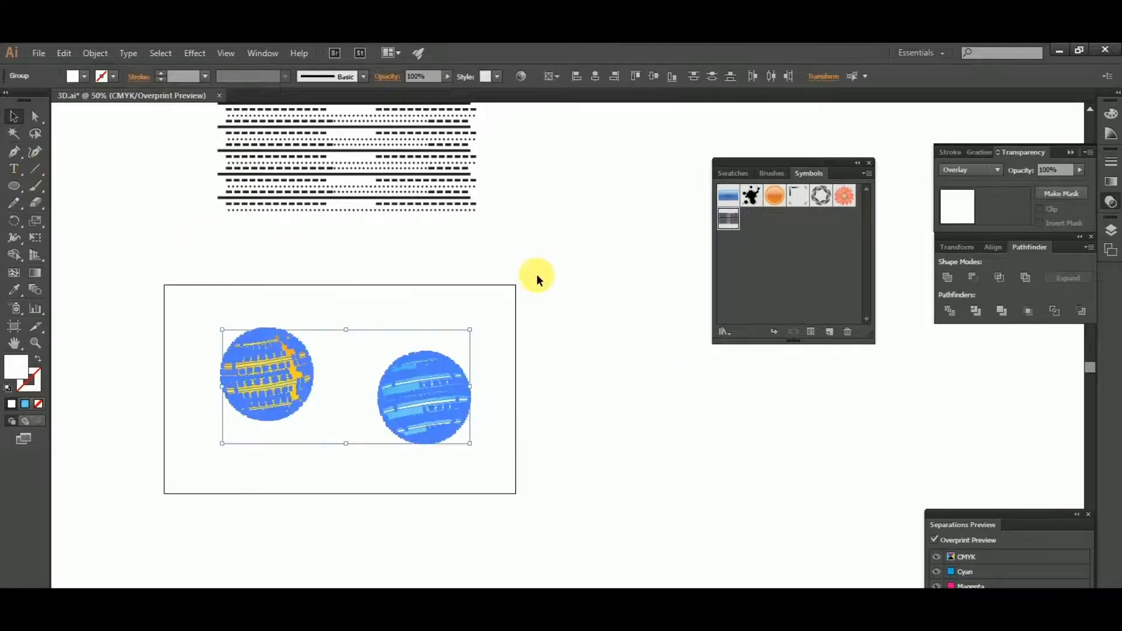
left_click(536, 274)
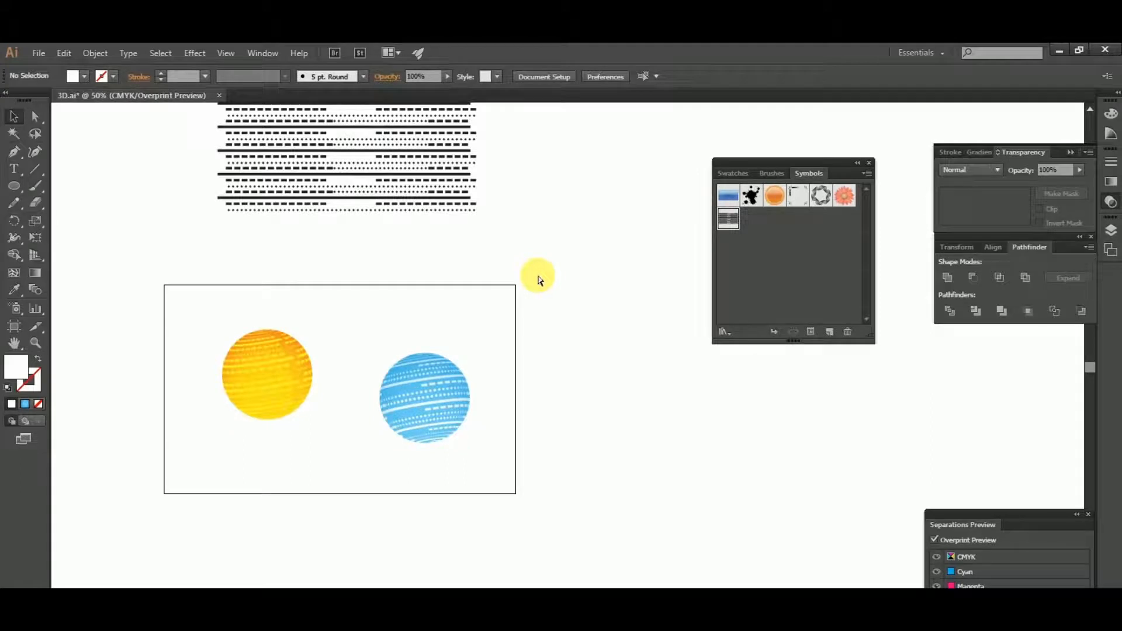
- Group the blue circle with its stripes, and group the yellow circle with its stripes
key("ctrl+a")
left_click_drag(363, 333, 519, 510)
key("ctrl+g")
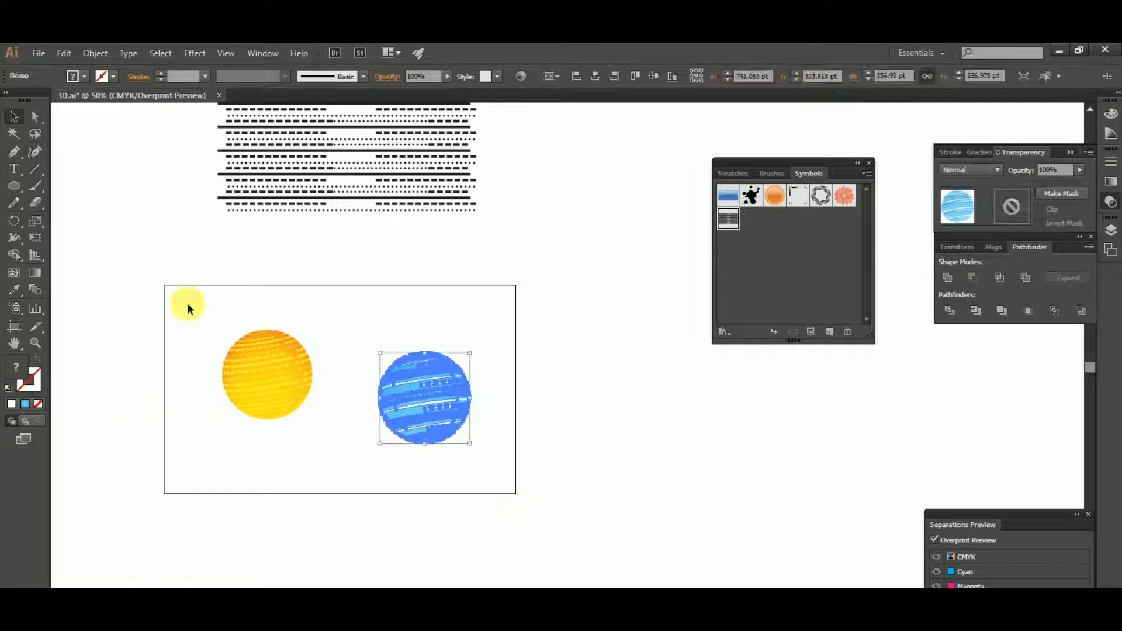
left_click_drag(319, 478, 325, 487)
key("ctrl+g")
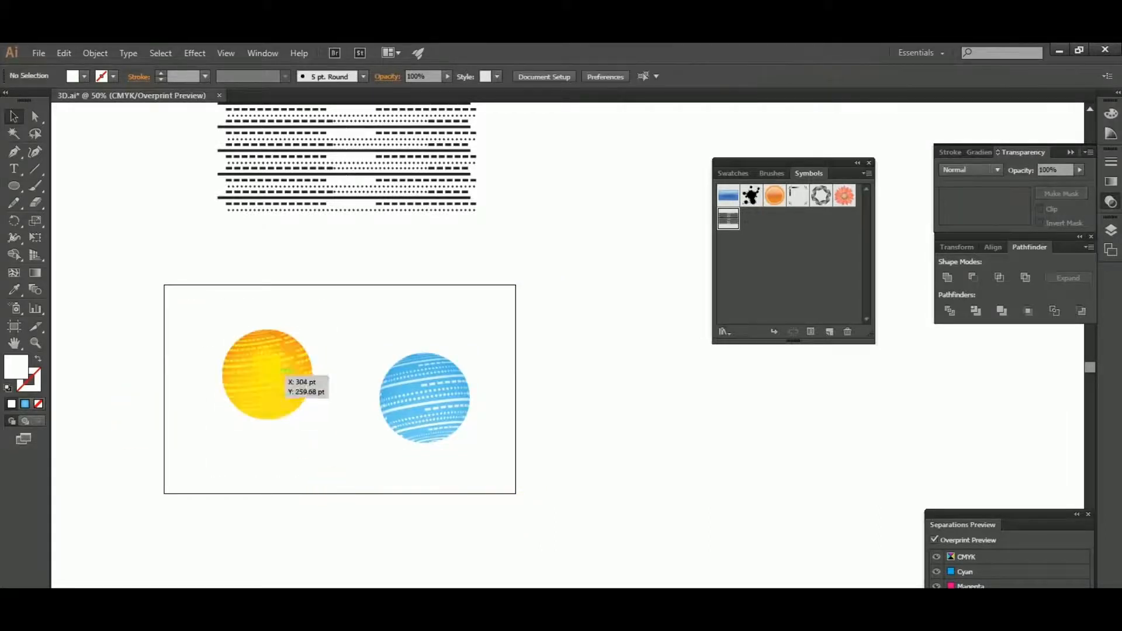
- Move both grouped spheres together off the artboard, just beyond its right edge
left_click(439, 404, "shift")
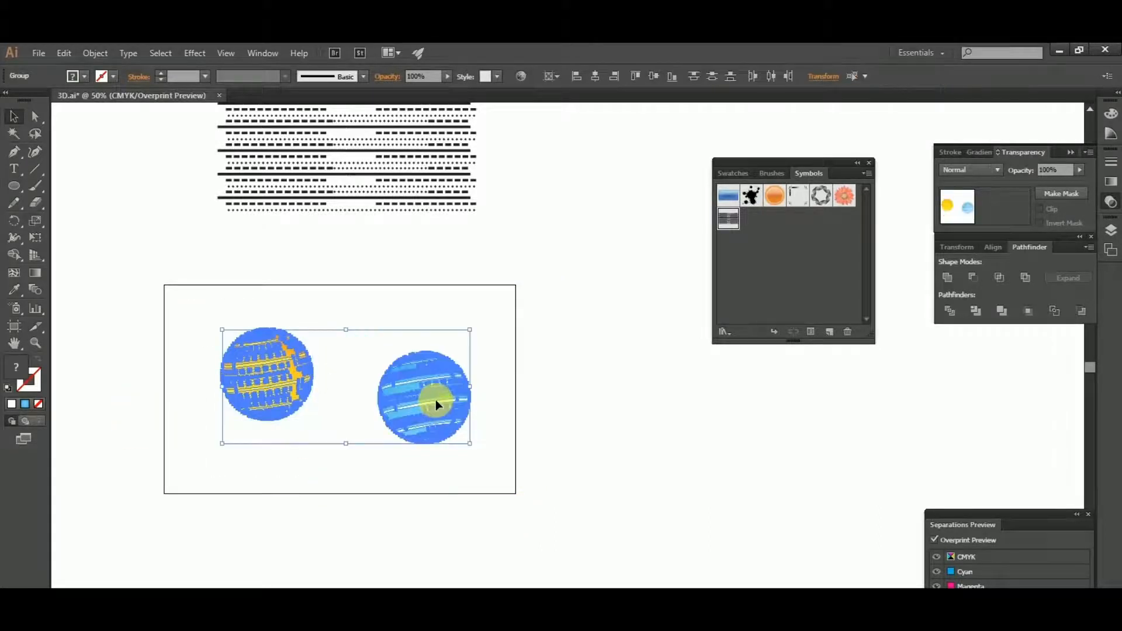
left_click_drag(437, 403, 729, 439)
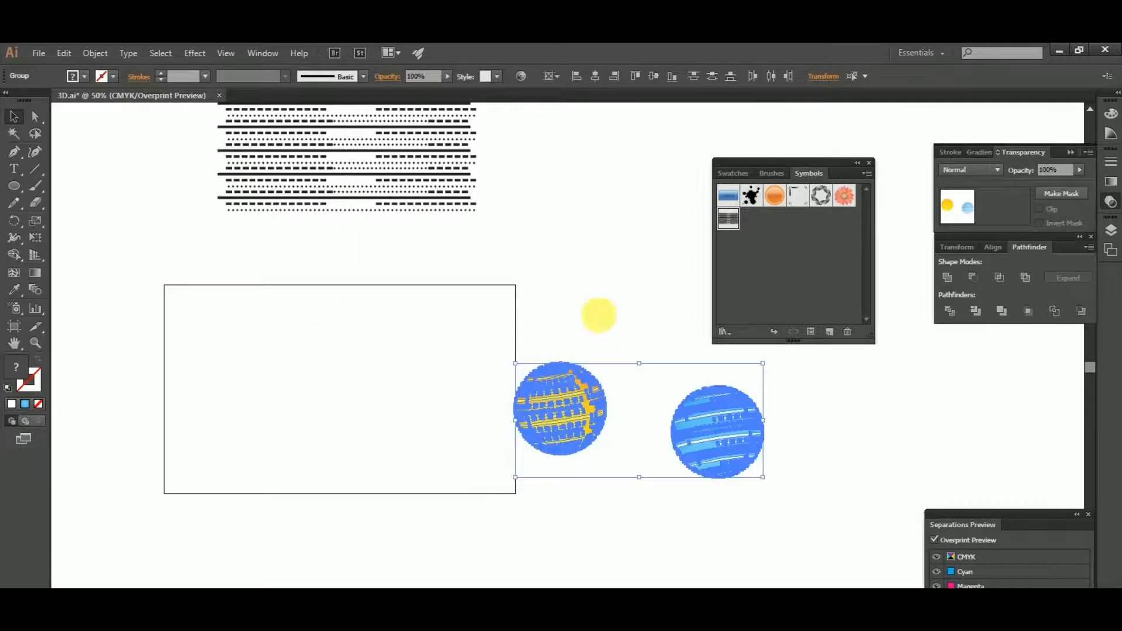
left_click(596, 313)
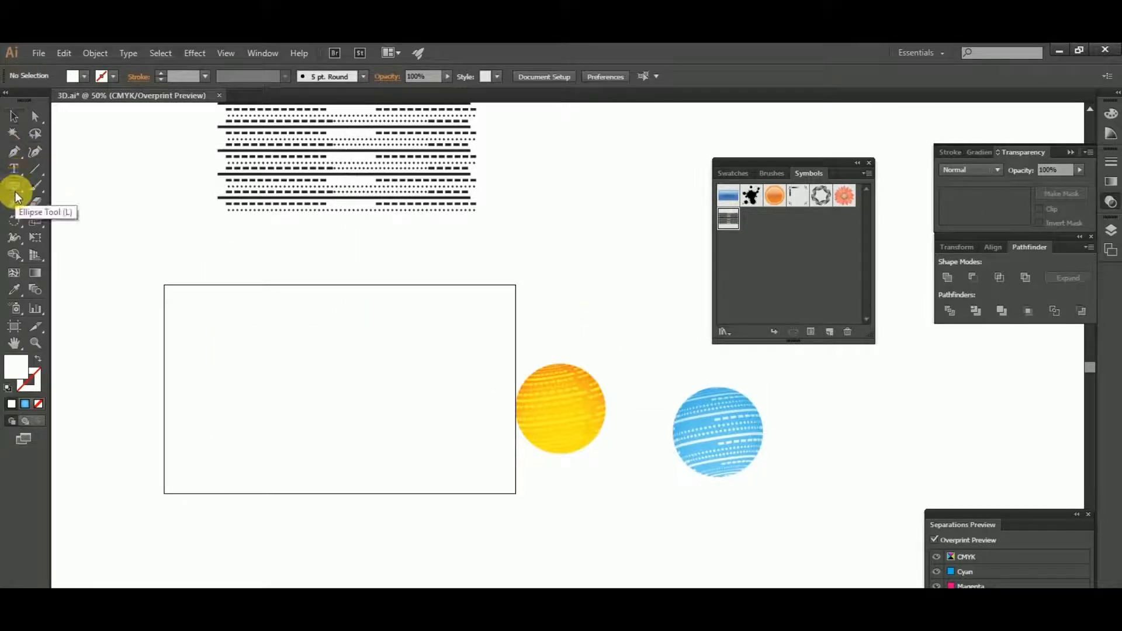
- Draw a rectangle about 1002 by 595 pt covering the whole artboard and fill it with black
left_click_drag(15, 187, 51, 188)
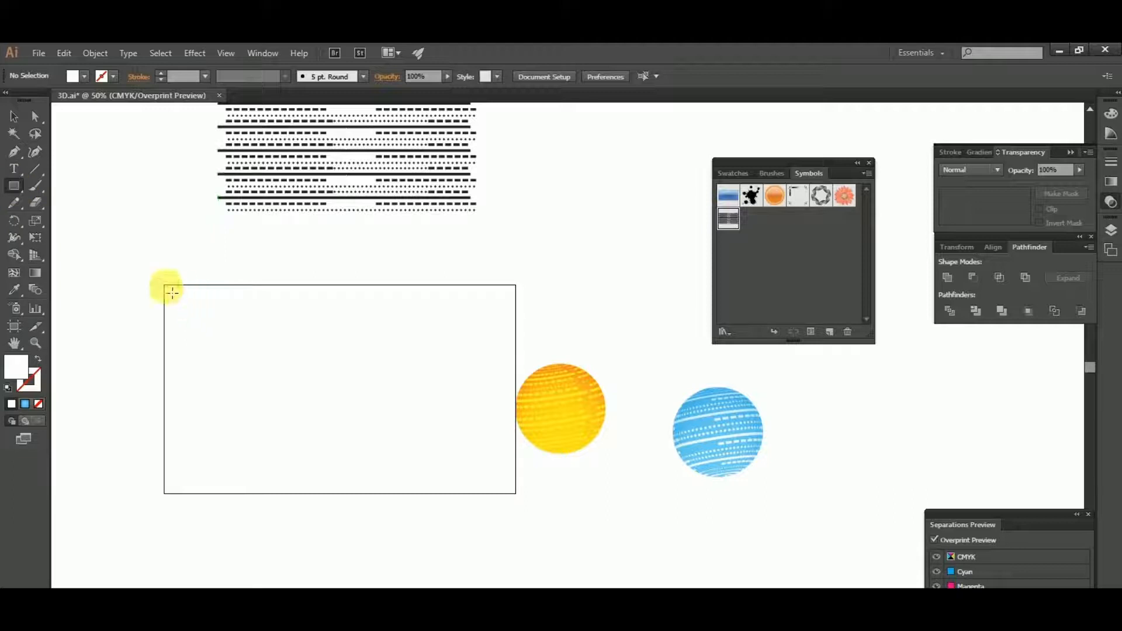
left_click_drag(169, 291, 516, 494)
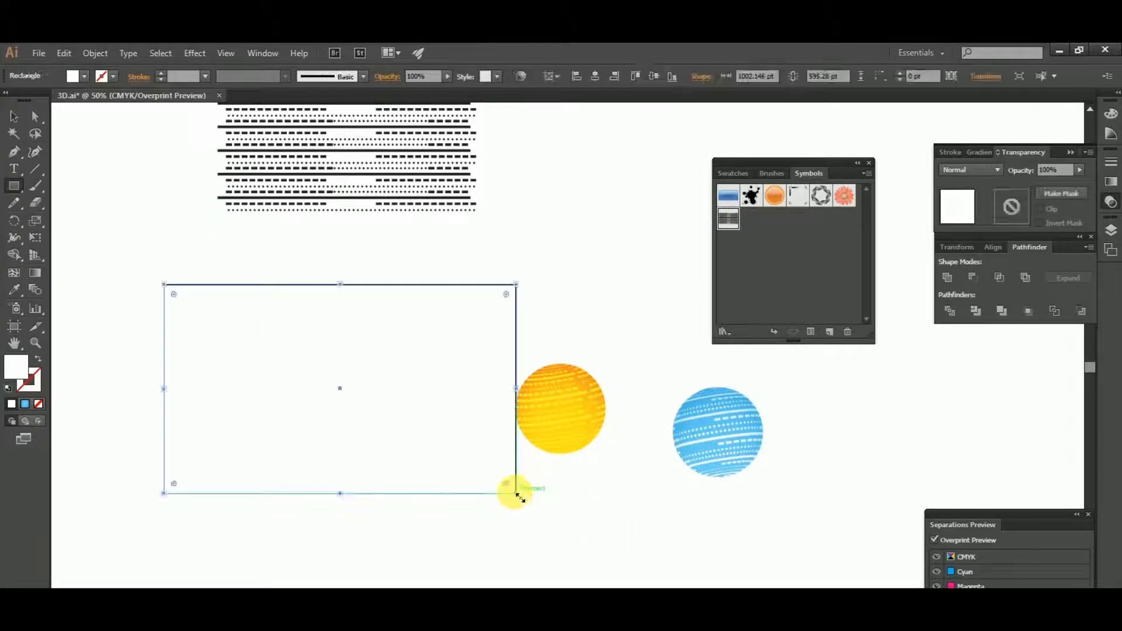
left_click(70, 77)
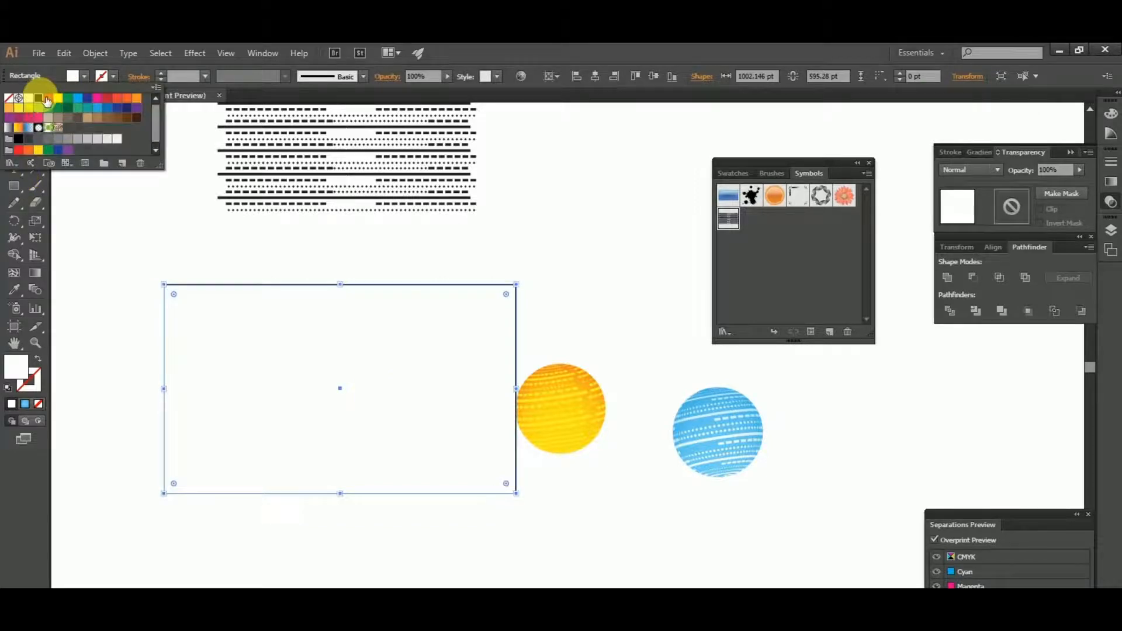
left_click(47, 101)
- Change the background rectangle's fill to a rich black with C, M, Y and K all at 100%
double_click(17, 366)
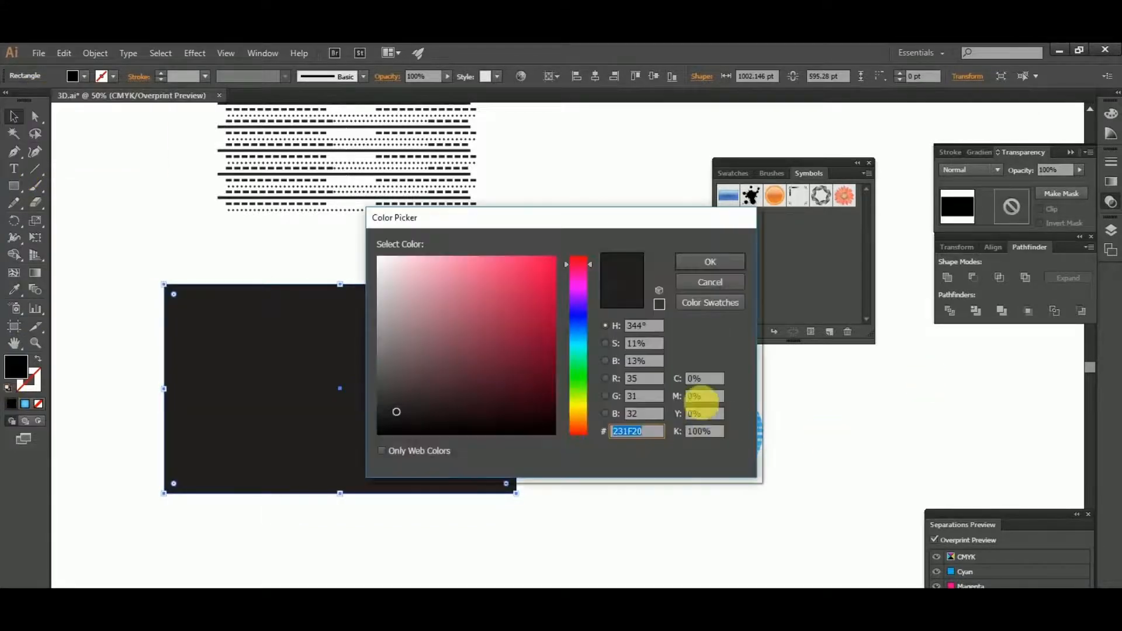
left_click(705, 378)
type("100")
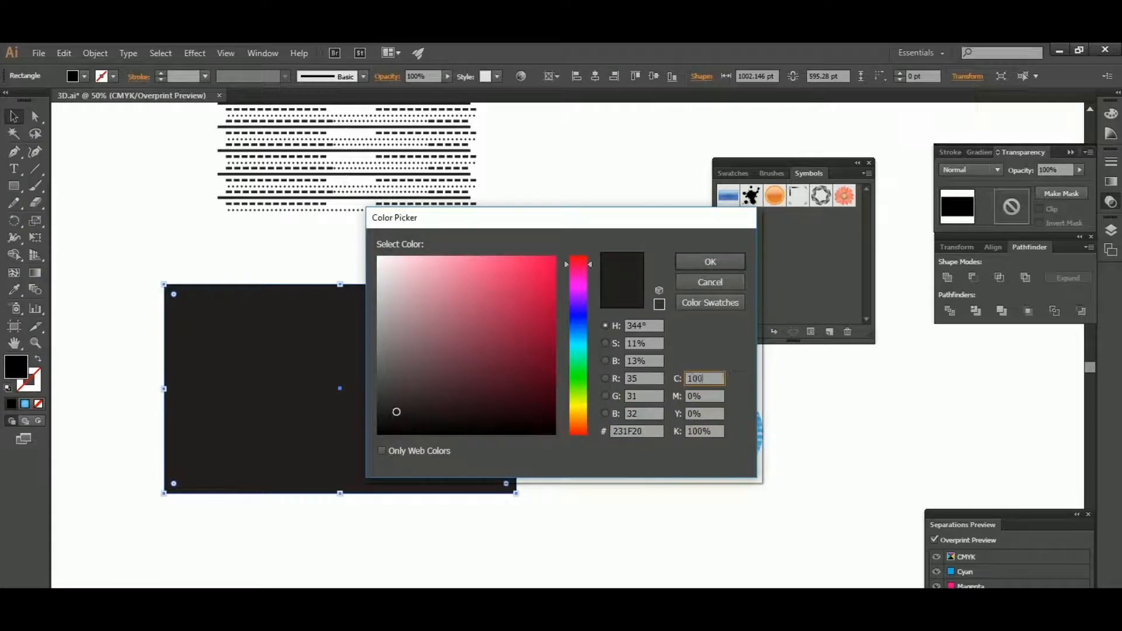
key("Tab")
type("100")
key("Tab")
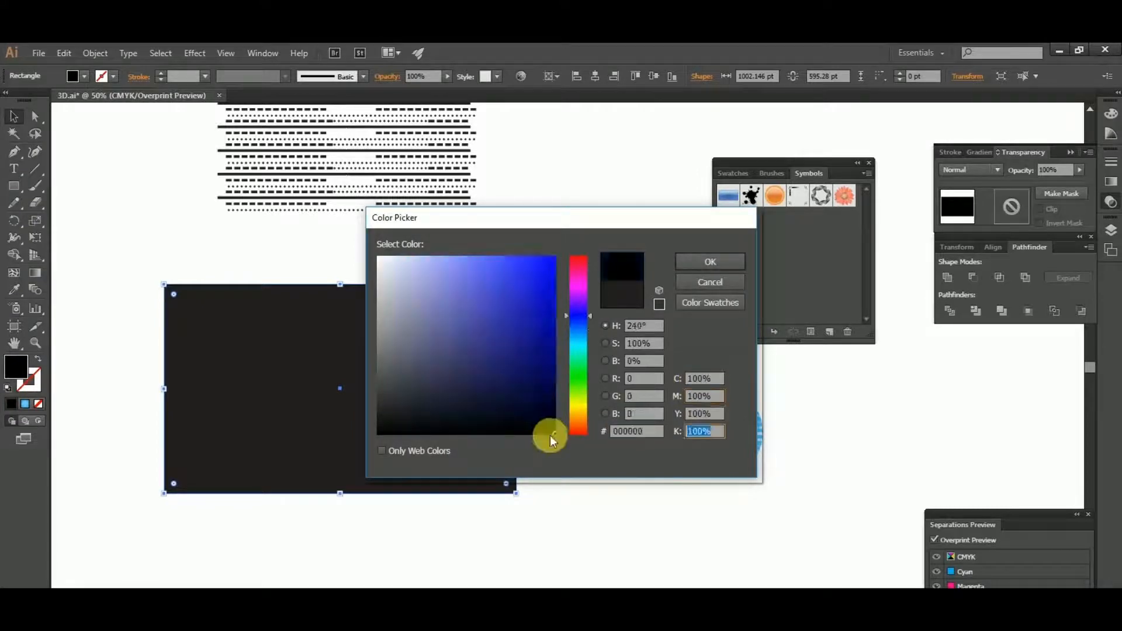
left_click(710, 261)
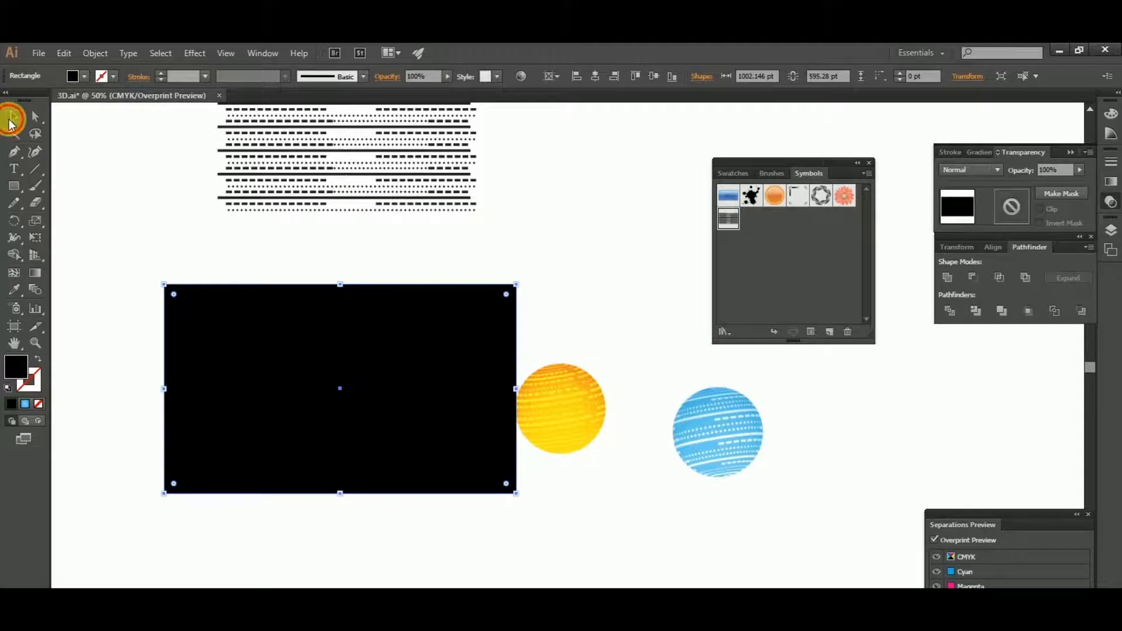
- Move the yellow sphere onto the left half of the black rectangle and bring it to the front
left_click(644, 324)
left_click(602, 386)
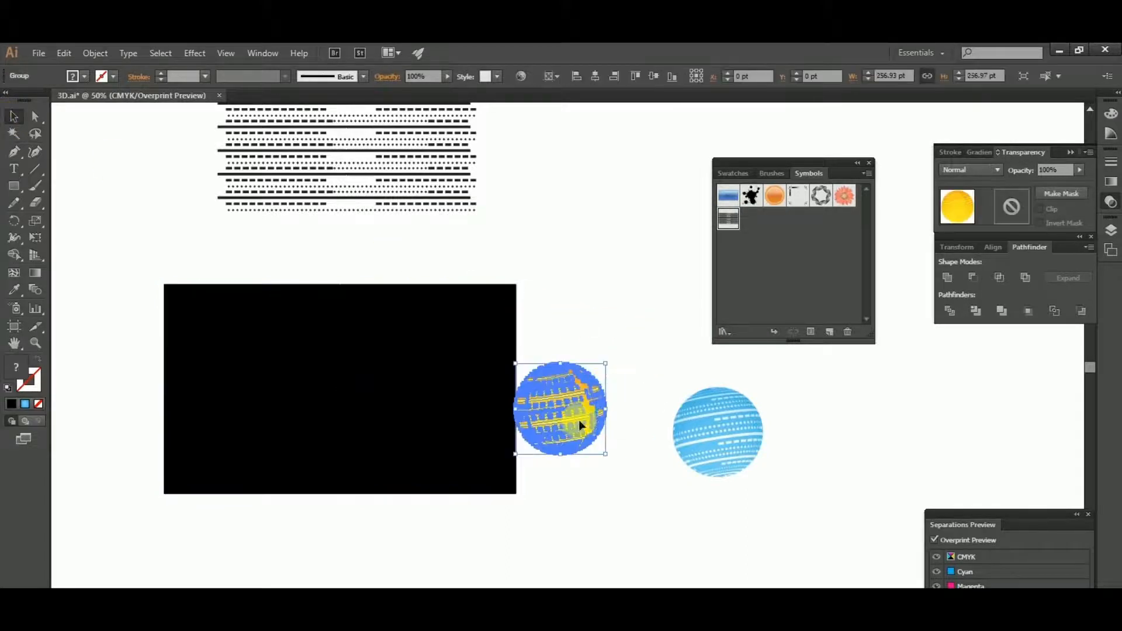
left_click_drag(578, 412, 284, 390)
right_click(284, 389)
mouse_move(348, 504)
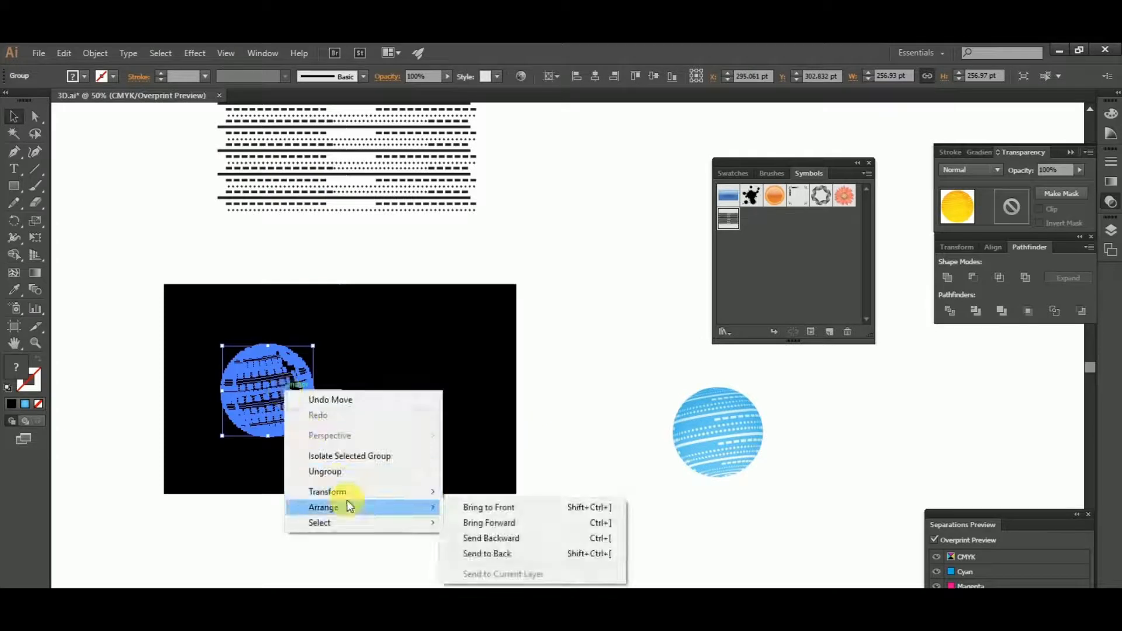
left_click(514, 508)
left_click(593, 380)
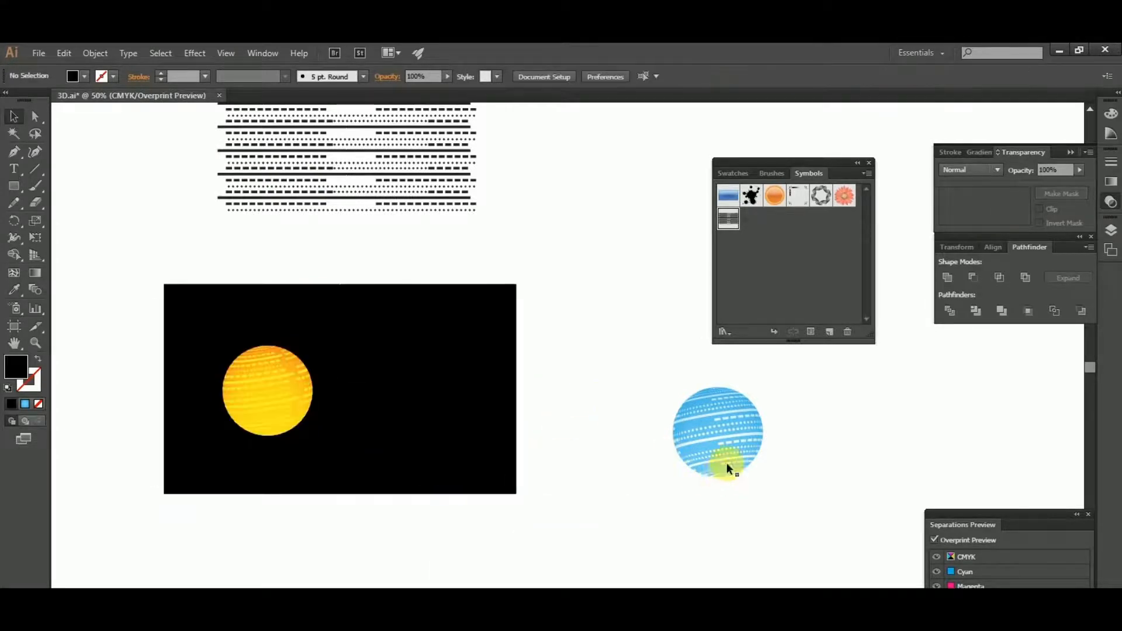
- Move the blue sphere onto the black rectangle, just right of the yellow sphere, and bring it to the front
left_click(737, 438)
left_click_drag(739, 434, 405, 377)
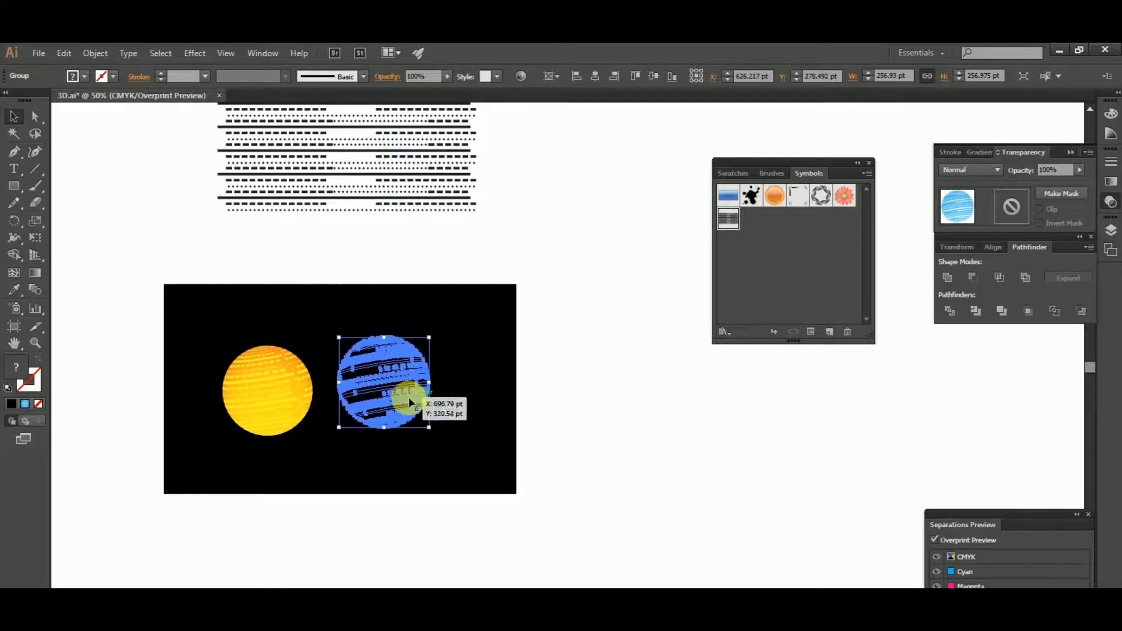
right_click(408, 398)
mouse_move(486, 521)
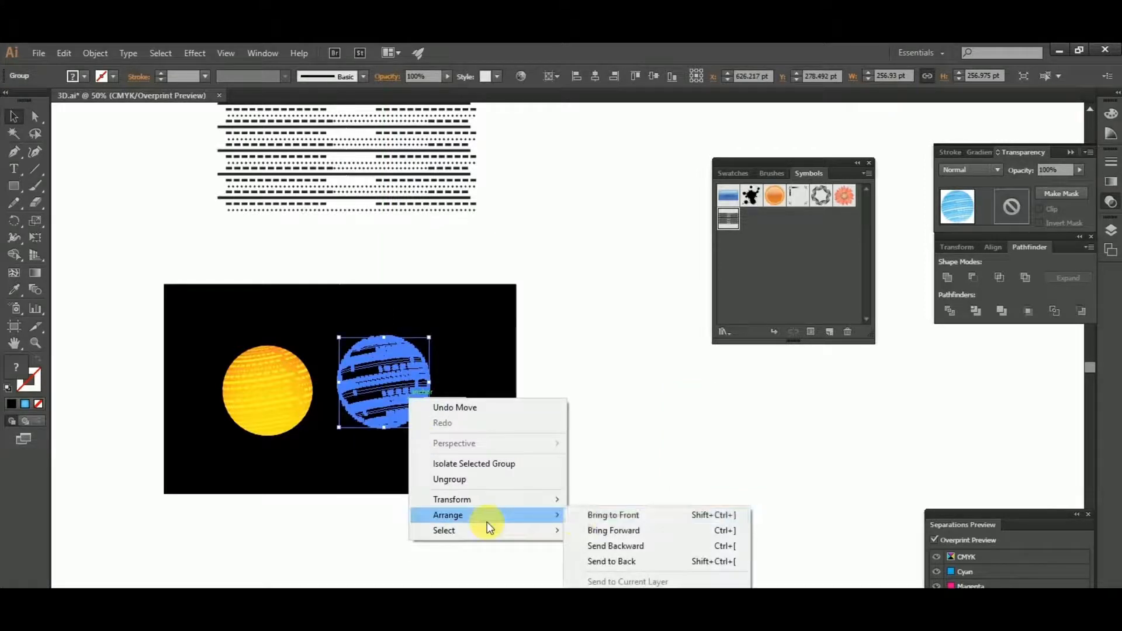
left_click(599, 514)
left_click(666, 430)
- Rotate the yellow sphere slightly clockwise until its stripes are level and enlarge it to about 292 pt across
scroll(305, 385, "up", 1)
left_click_drag(283, 360, 390, 369)
left_click(363, 412)
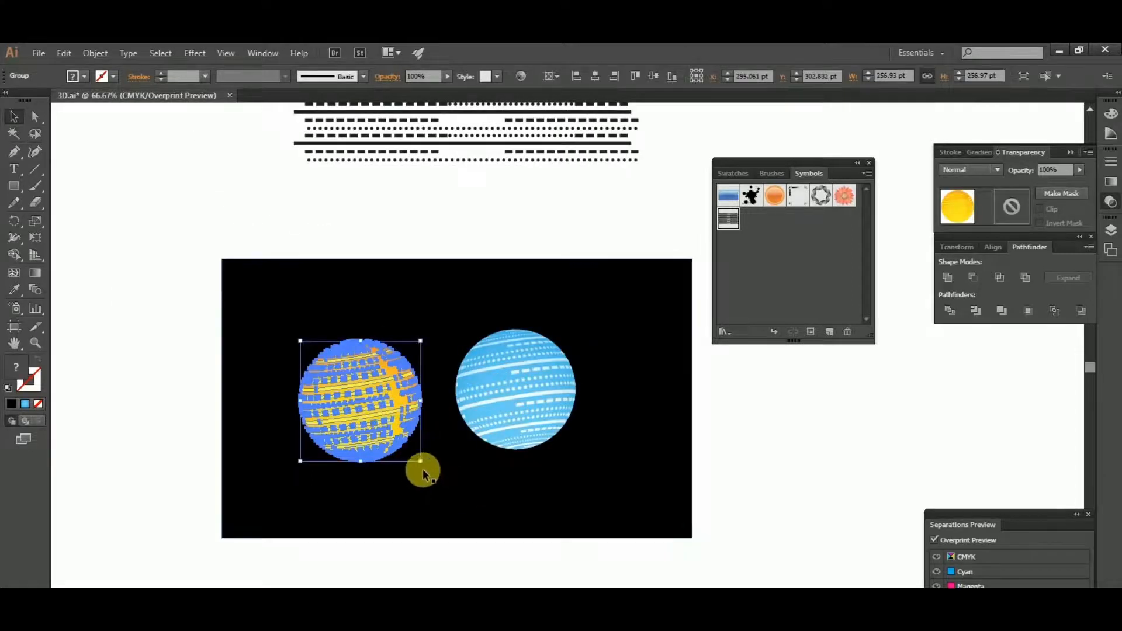
mouse_move(424, 466)
left_mouse_down()
mouse_move(420, 483)
mouse_move(413, 476)
mouse_move(425, 488)
left_mouse_up()
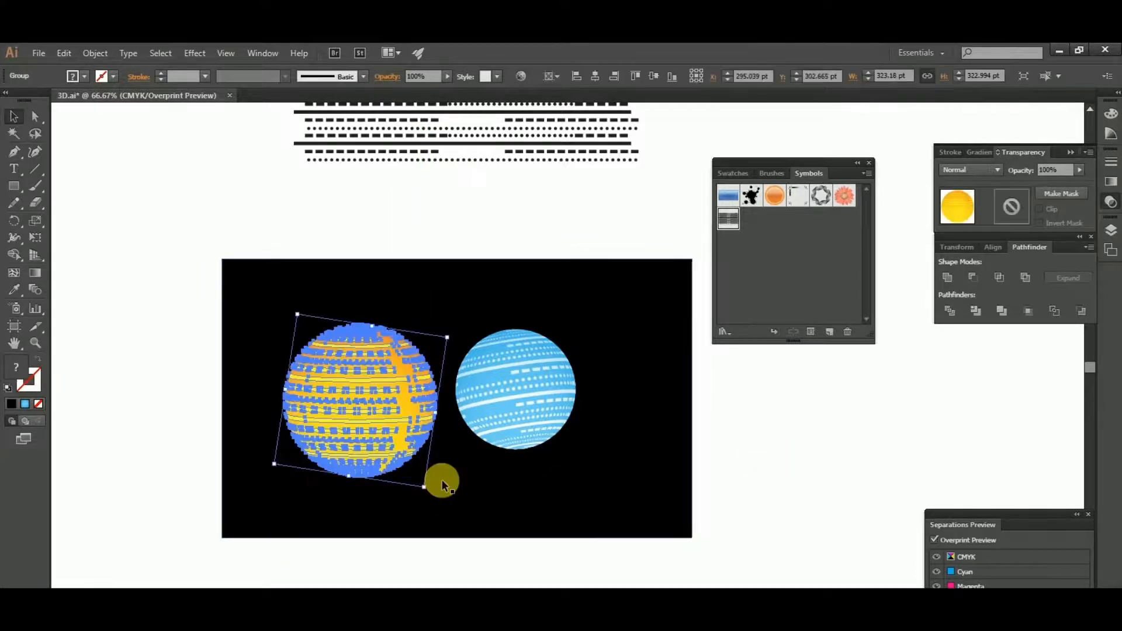
left_click_drag(425, 488, 417, 480)
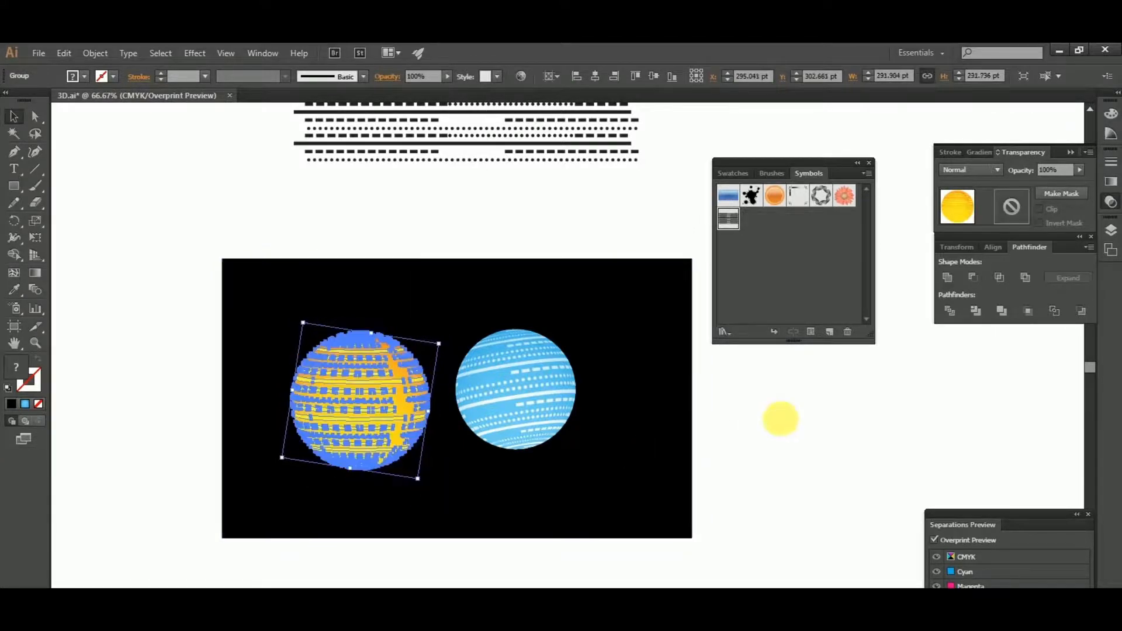
left_click(781, 418)
- Shrink the blue sphere proportionally to about 218 pt across and shift it slightly up and to the right
left_click_drag(785, 419, 561, 420)
left_click(277, 373)
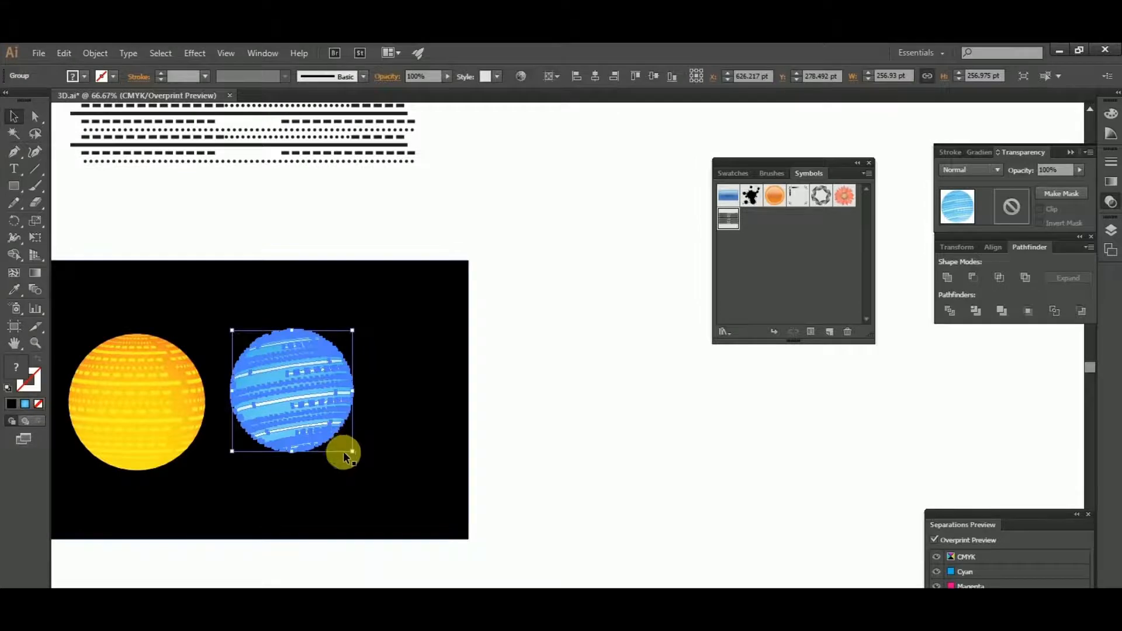
left_click_drag(352, 452, 344, 450)
left_click(559, 426)
left_click_drag(575, 416, 715, 417)
scroll(276, 399, "up", 1)
left_click(518, 401)
left_click_drag(540, 412, 547, 396)
left_click_drag(560, 385, 560, 385)
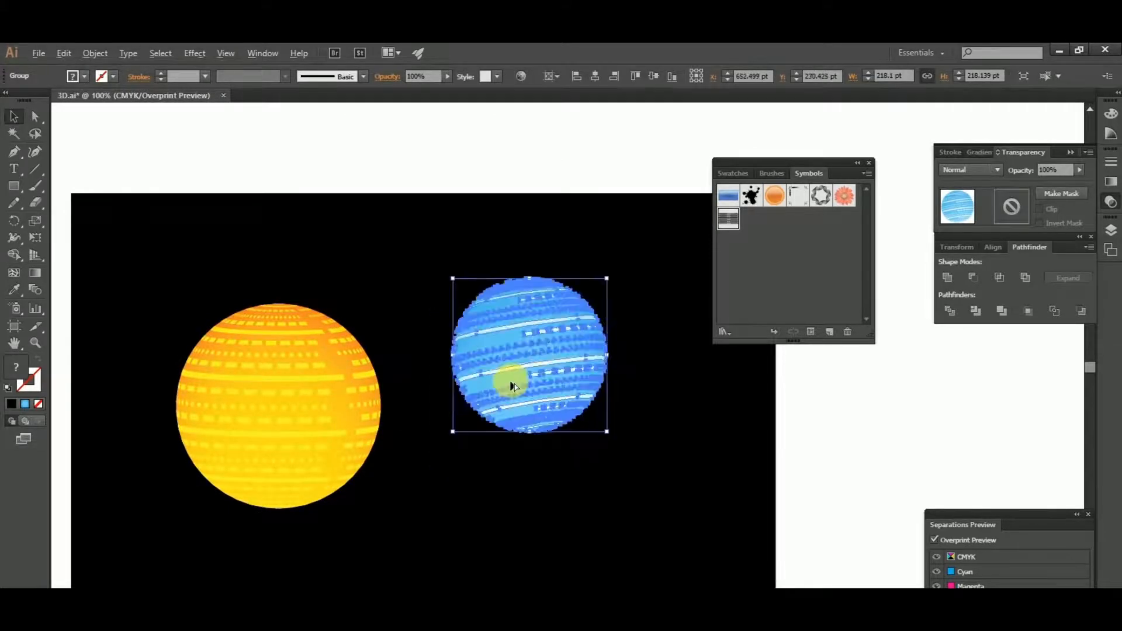
- Select both spheres and move them together slightly down on the black rectangle
key("ctrl+minus")
left_click(379, 412, "shift")
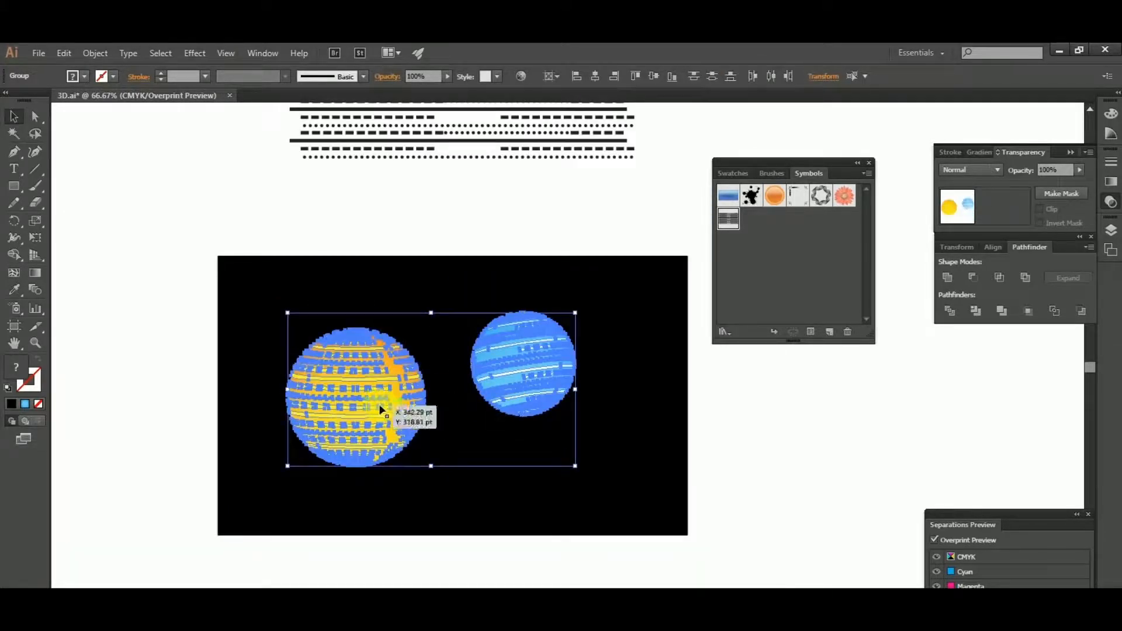
left_click_drag(382, 414, 379, 423)
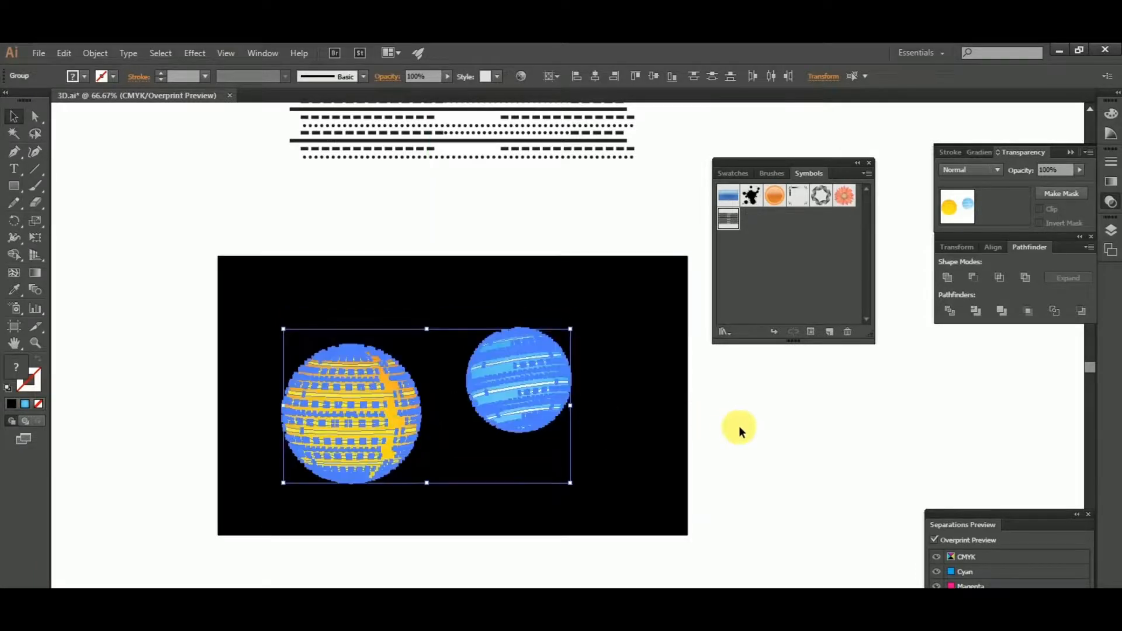
left_click(740, 426)
key("space")
left_click_drag(741, 426, 715, 401)
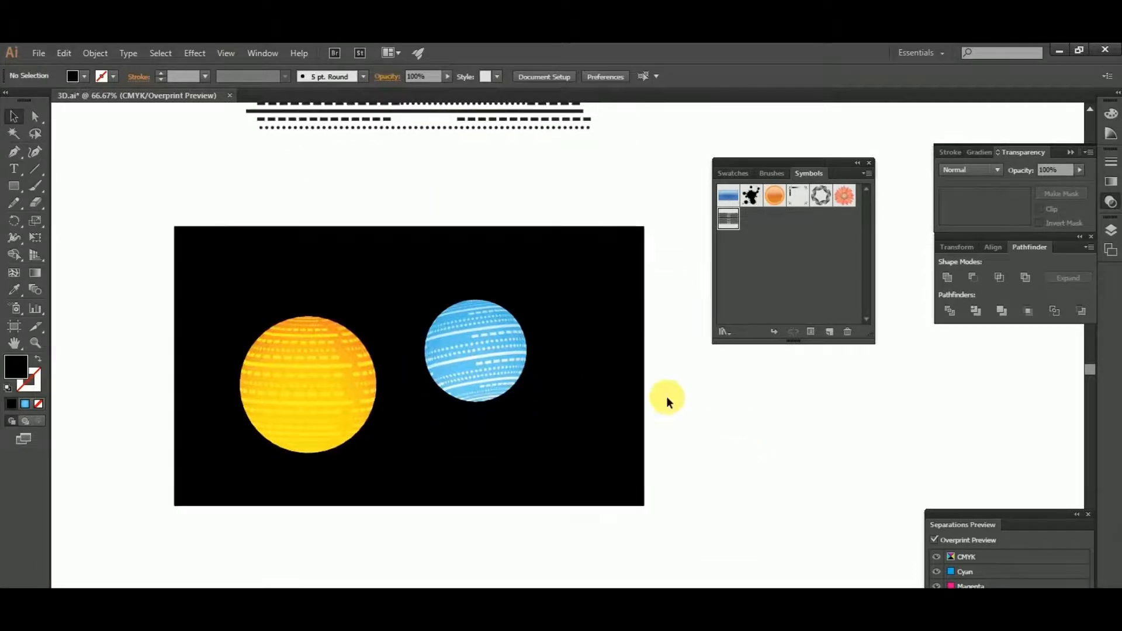
- Draw a 249 pt circle just below the black rectangle and fill it with the blue radial gradient
left_click_drag(17, 180, 105, 217)
scroll(439, 416, "down", 3)
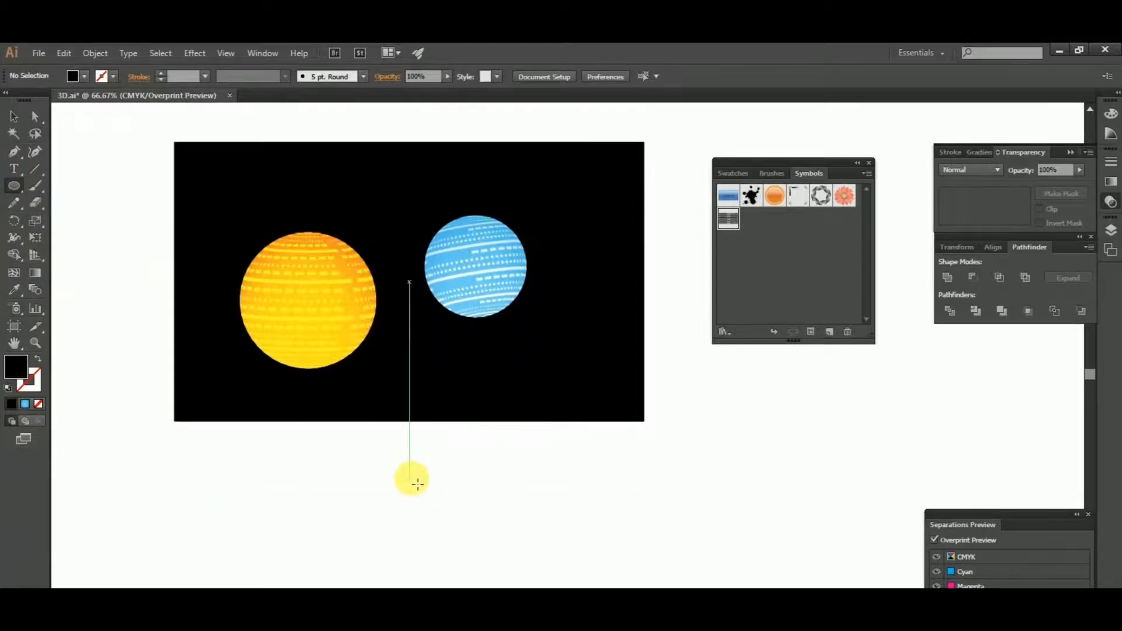
left_click_drag(409, 478, 467, 517)
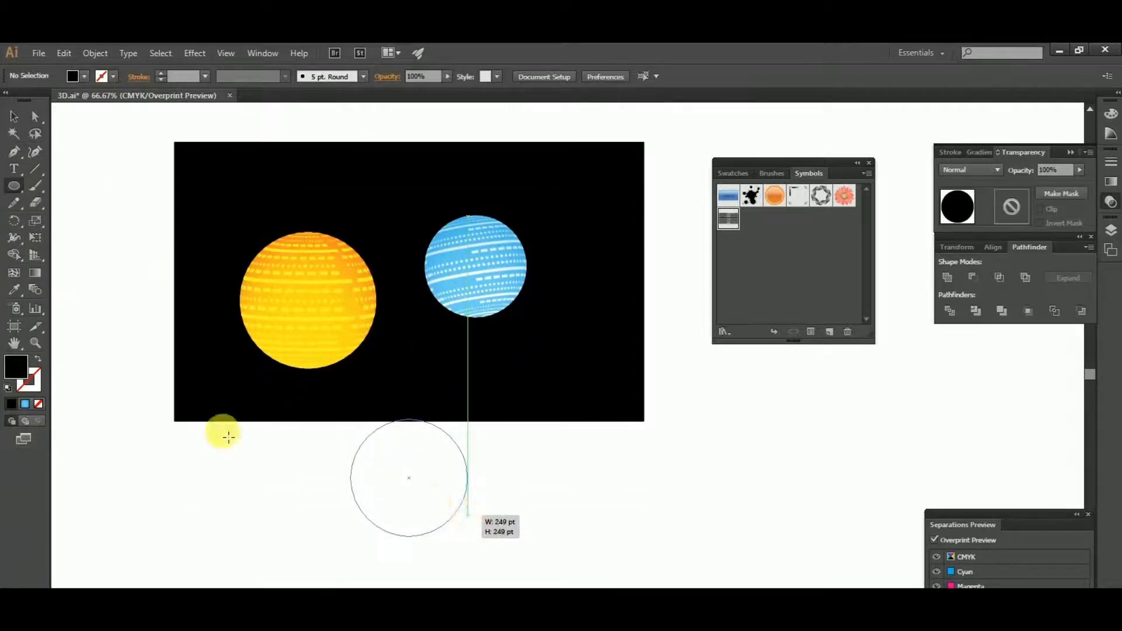
left_click(14, 115)
left_click(269, 486)
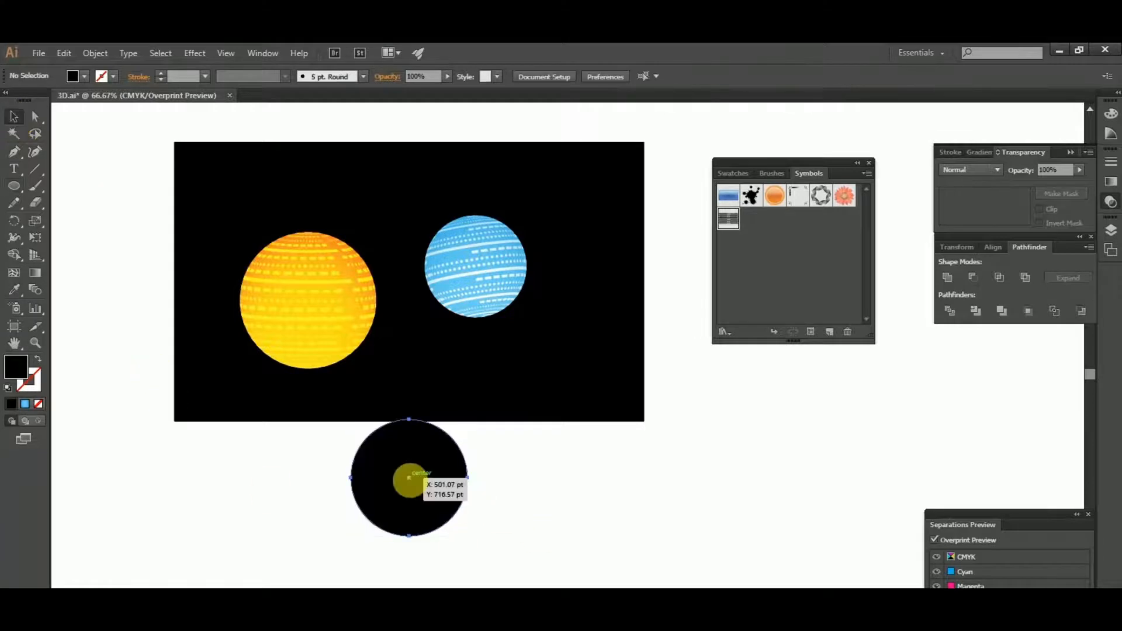
left_click(409, 471)
left_click(24, 406)
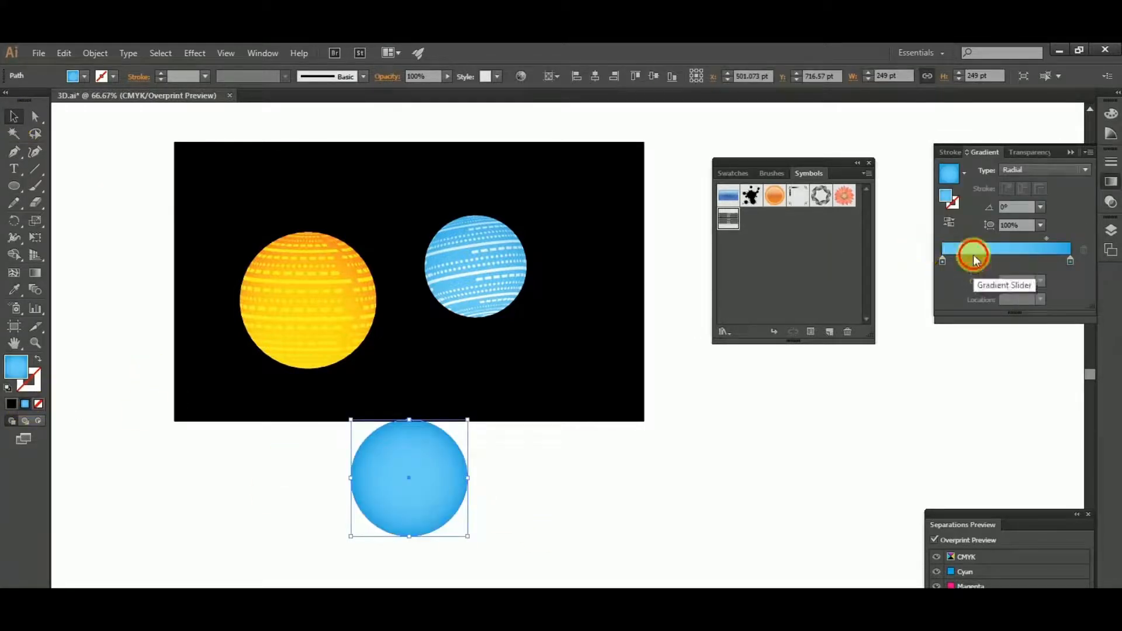
double_click(946, 262)
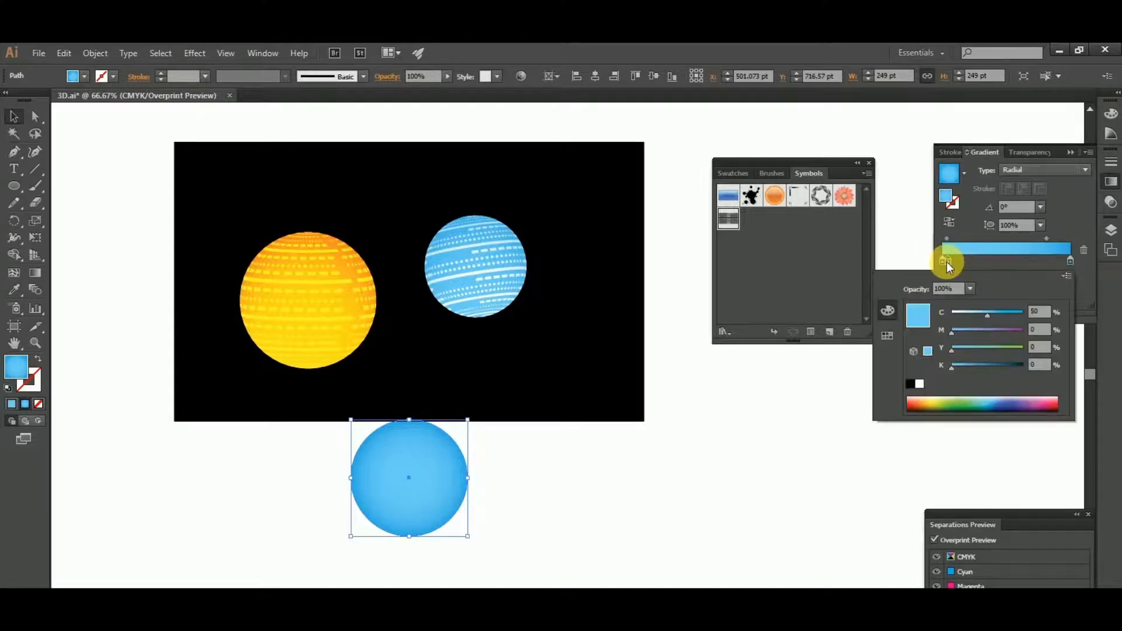
left_click(963, 266)
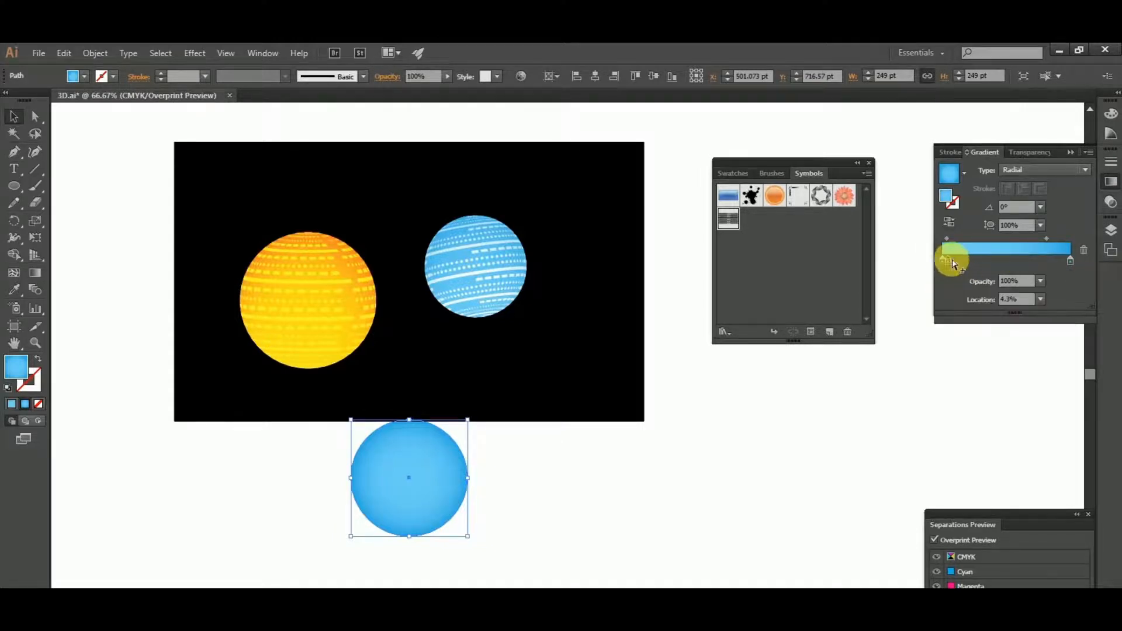
mouse_move(951, 259)
left_mouse_down()
mouse_move(1095, 233)
mouse_move(1089, 251)
mouse_move(953, 267)
left_mouse_up()
- Set both color stops of the new circle's radial gradient to the yellow swatch C=0 M=10 Y=95 K=0
double_click(940, 262)
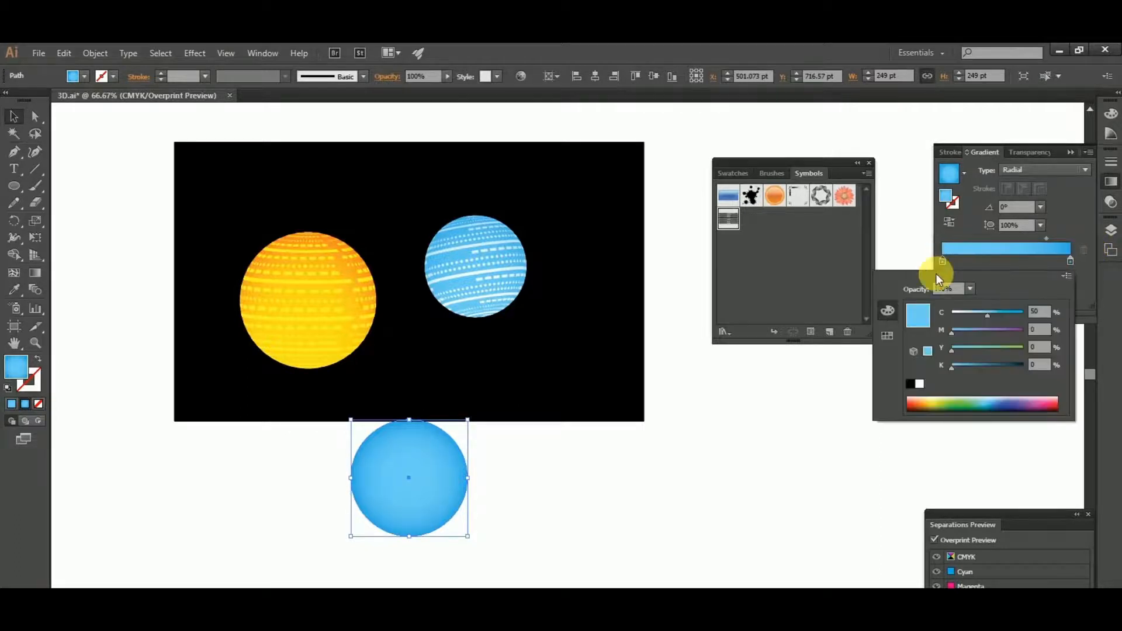
left_click(886, 336)
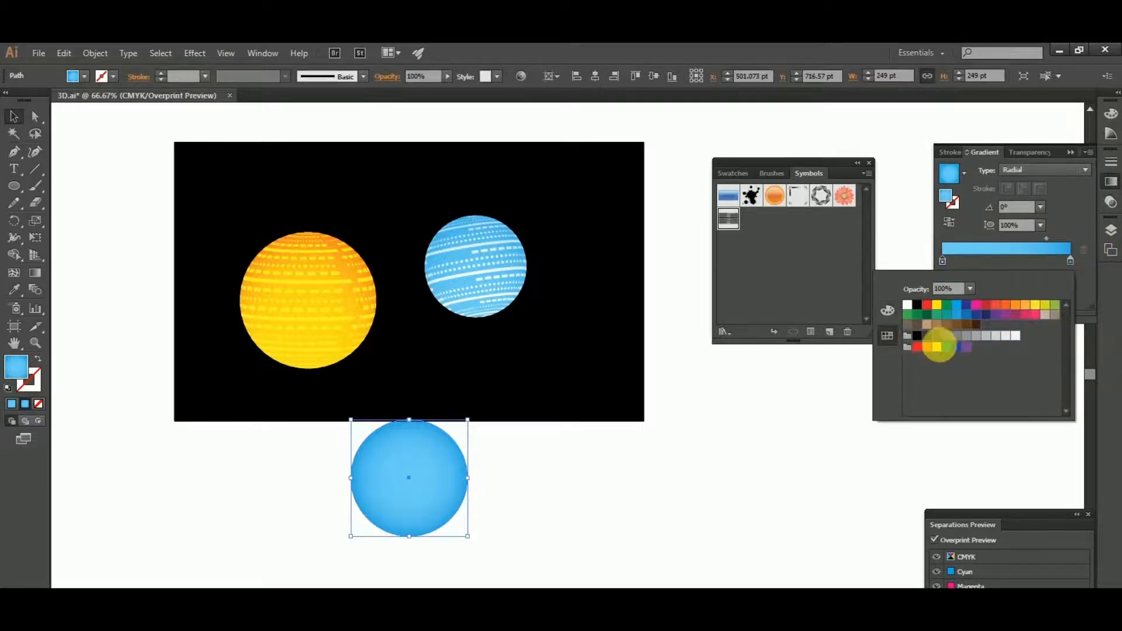
left_click(937, 347)
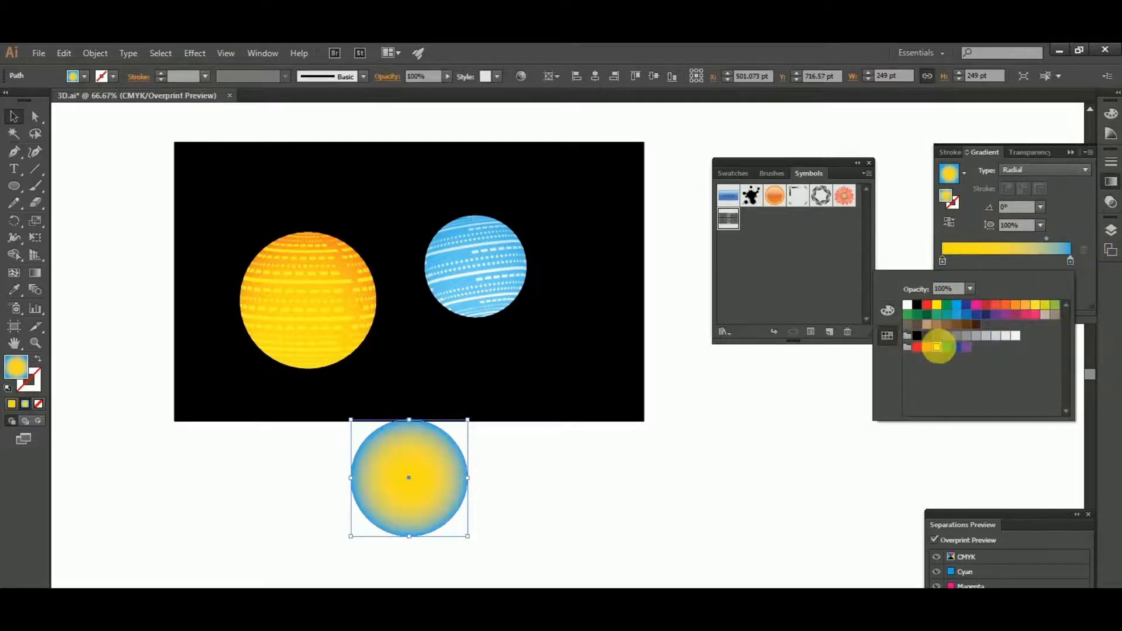
left_click(1072, 259)
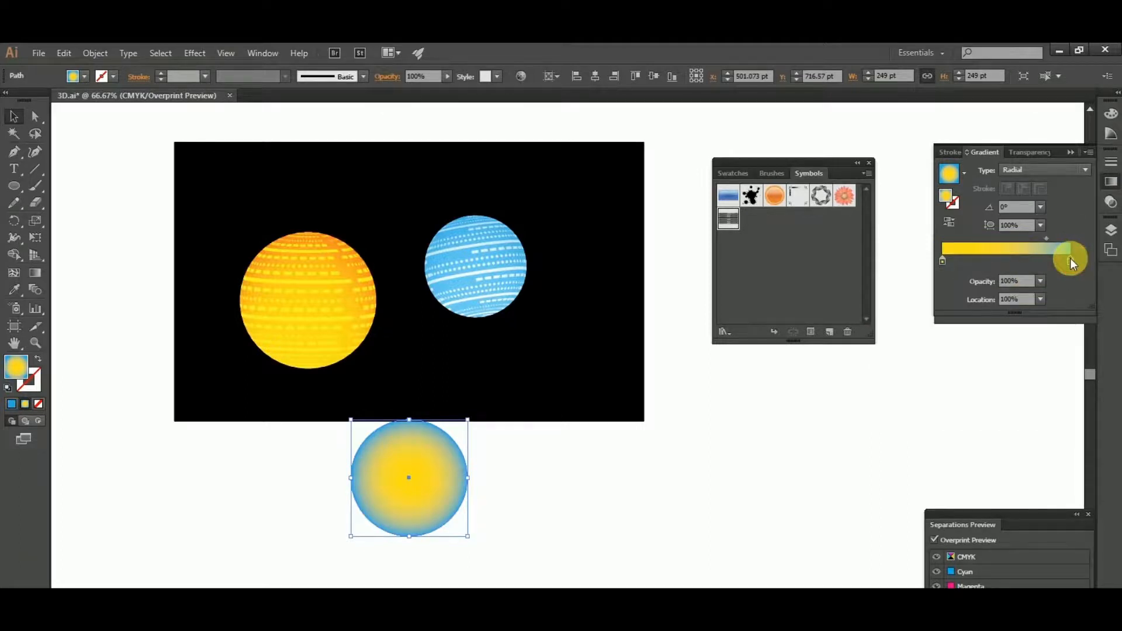
double_click(1071, 258)
left_click(938, 348)
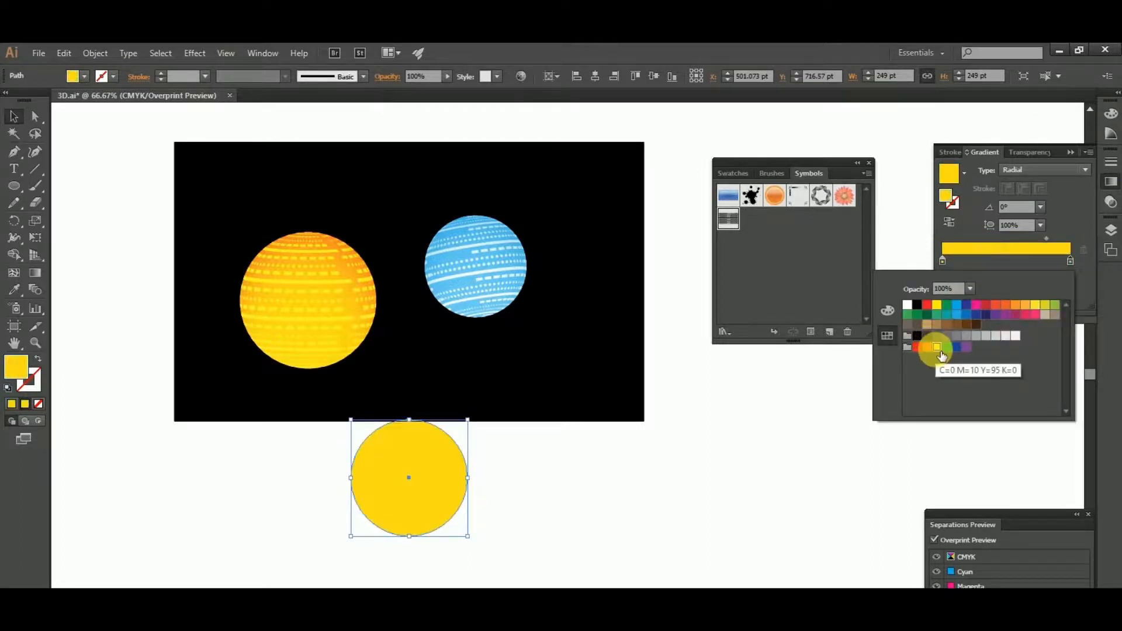
left_click(826, 458)
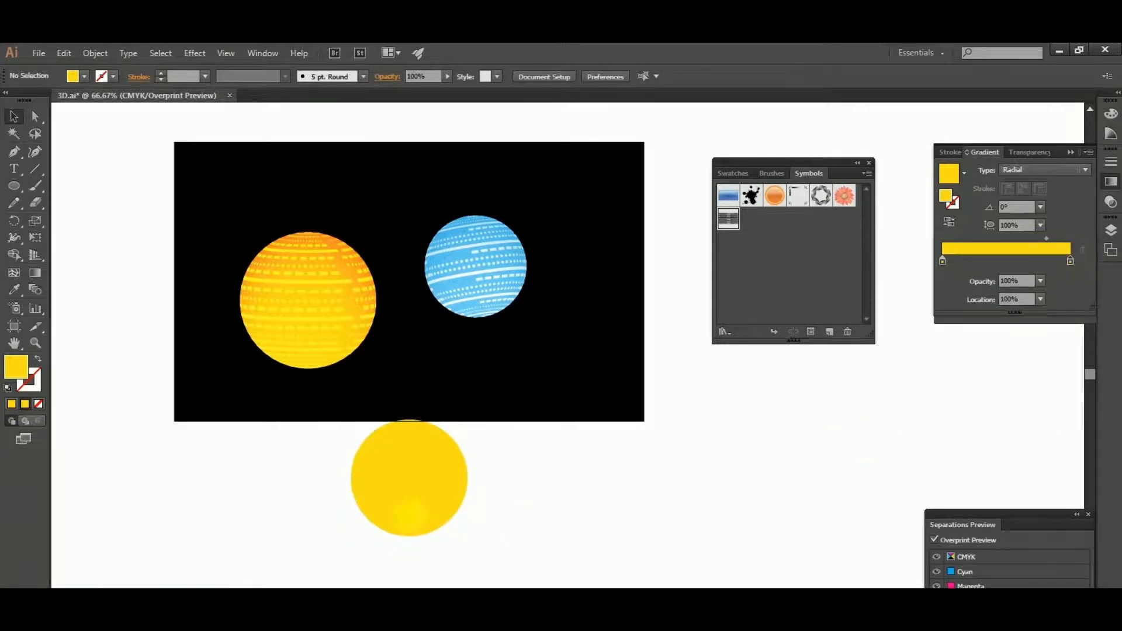
- Set the opacity of the outer gradient stop of the yellow circle to 0%
left_click(410, 505)
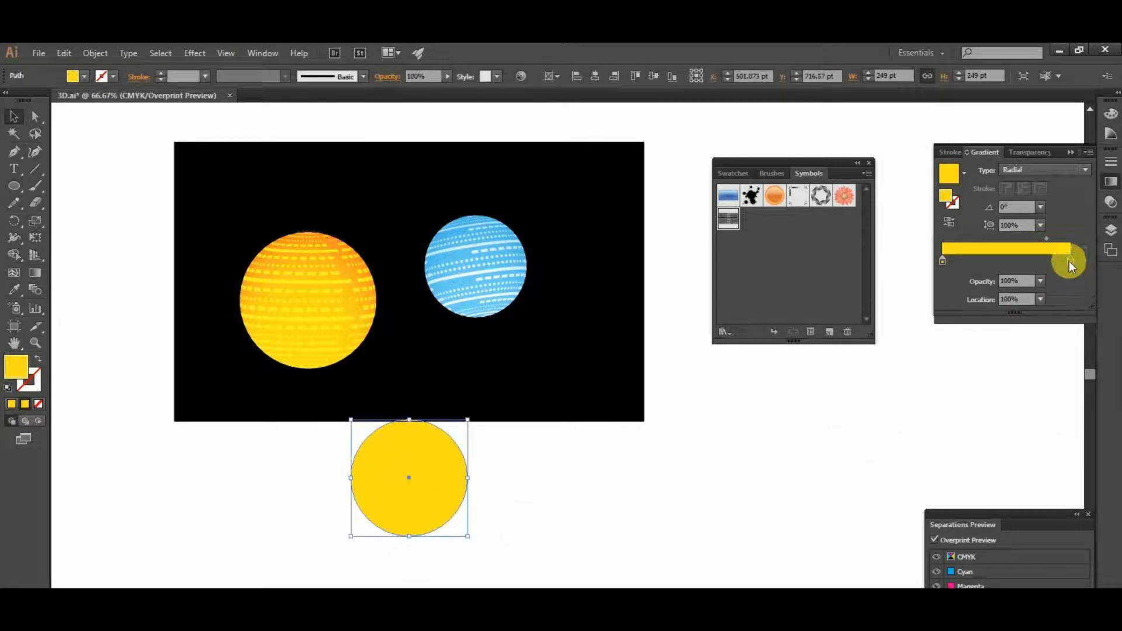
left_click(1031, 281)
type("0")
key("Return")
left_click(581, 500)
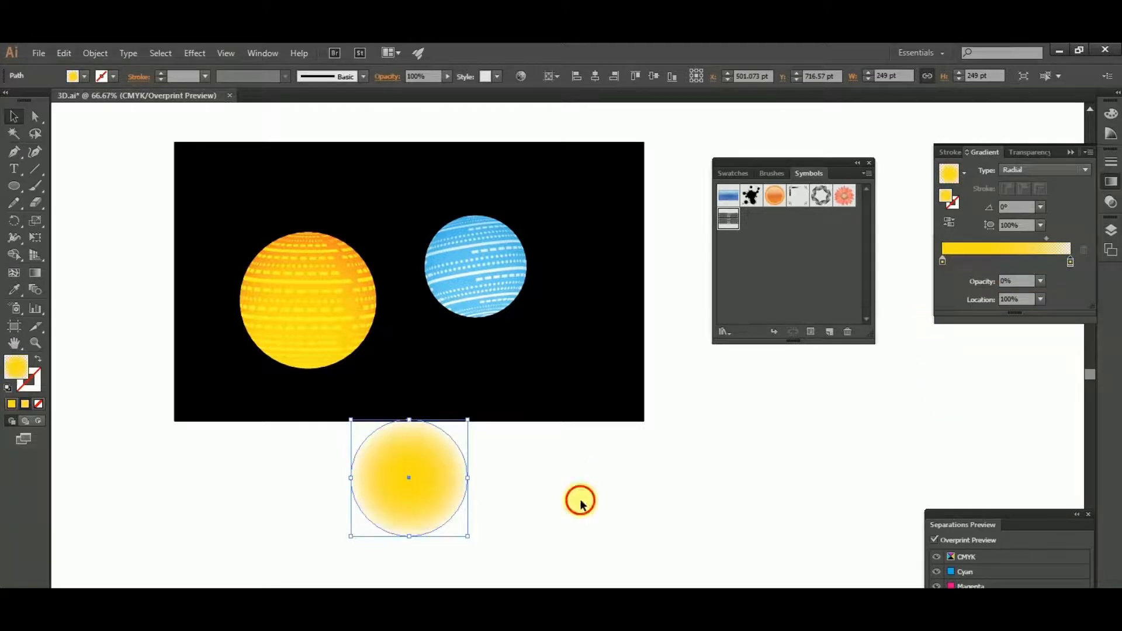
- Move the faded yellow circle up onto the black rectangle and flatten it vertically into a wide ellipse
left_click(426, 494)
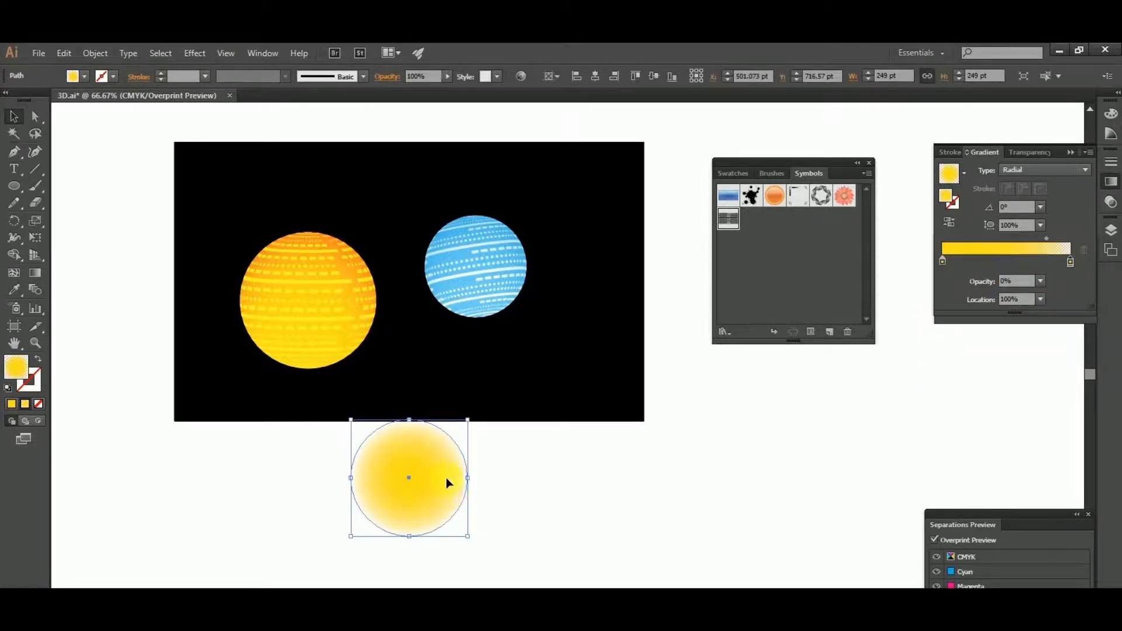
left_click_drag(449, 481, 480, 403)
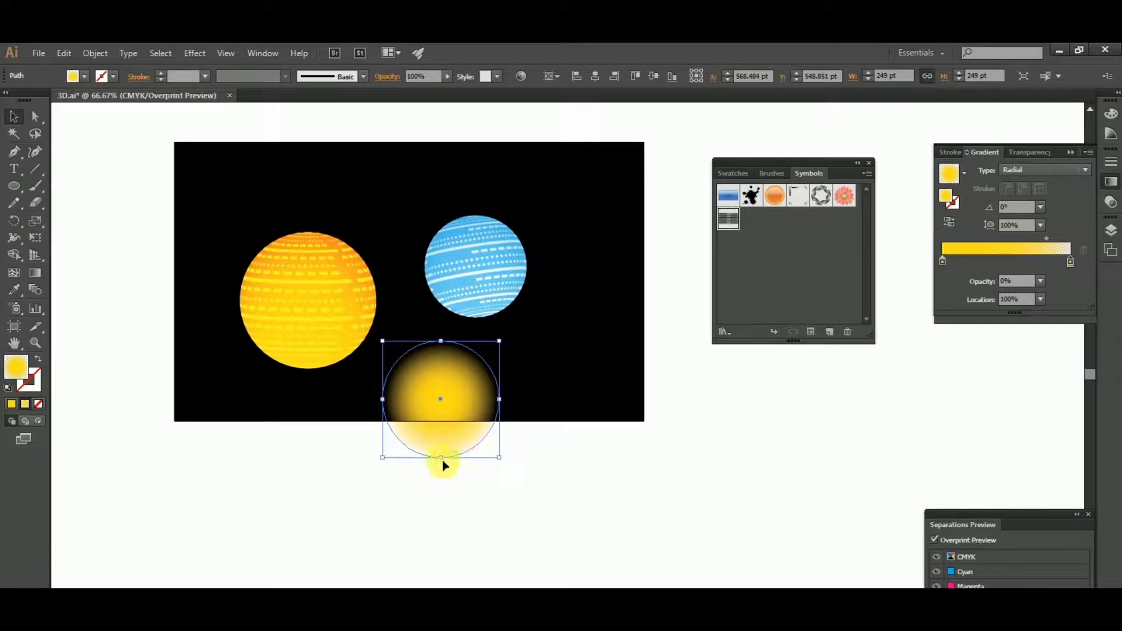
left_click_drag(442, 459, 656, 420)
left_click(527, 483)
- Position the flattened yellow glow directly beneath the yellow sphere, overlapping its lower edge
scroll(430, 363, "up", 3)
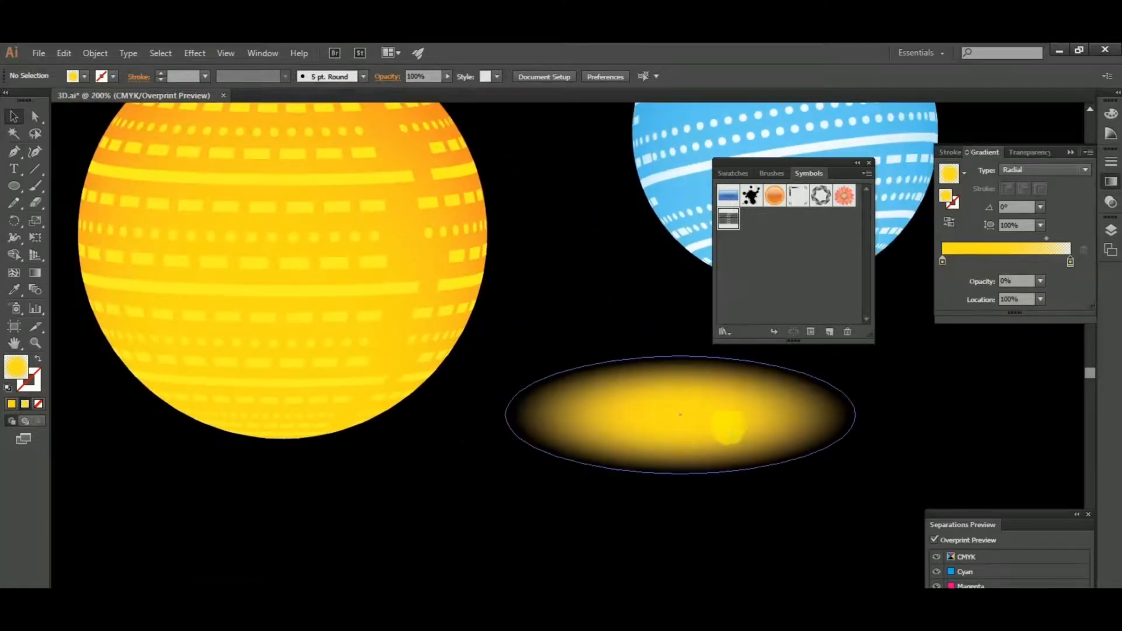
left_click_drag(779, 415, 362, 448)
scroll(363, 448, "down", 3)
left_click(247, 490)
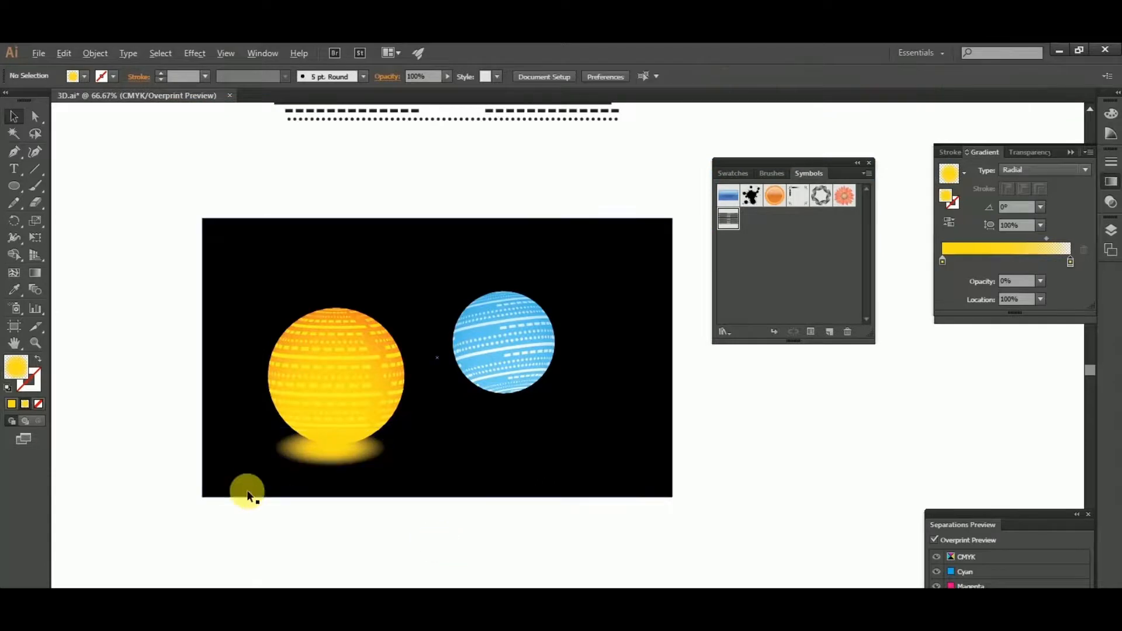
- Enlarge the yellow glow ellipse beneath the yellow sphere to about 294 pt wide and 99 pt high
scroll(247, 490, "up", 2)
left_click(413, 431)
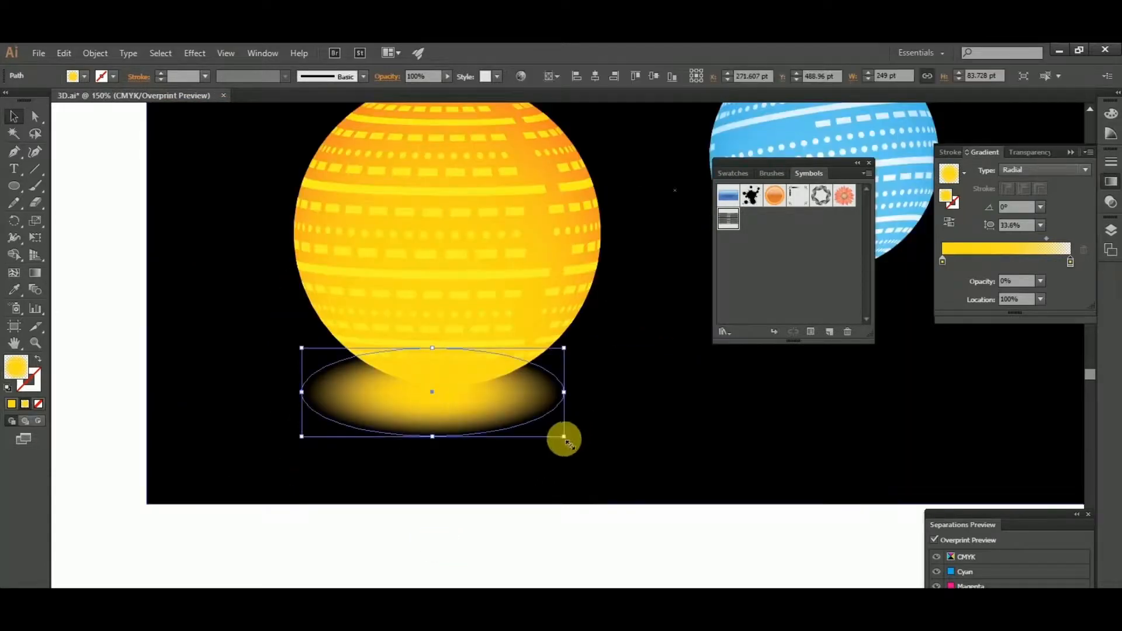
left_click_drag(564, 438, 588, 444)
left_click(615, 537)
- Bring the yellow striped sphere to the front of the stacking order, above its glow
scroll(526, 461, "right", 1)
left_click(357, 194)
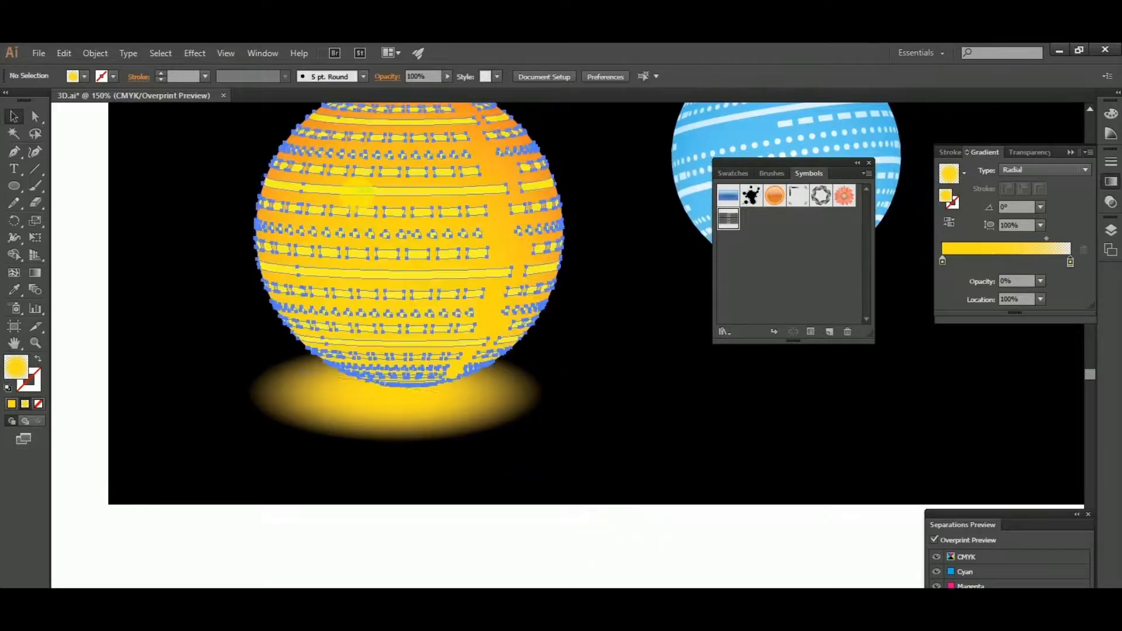
right_click(357, 193)
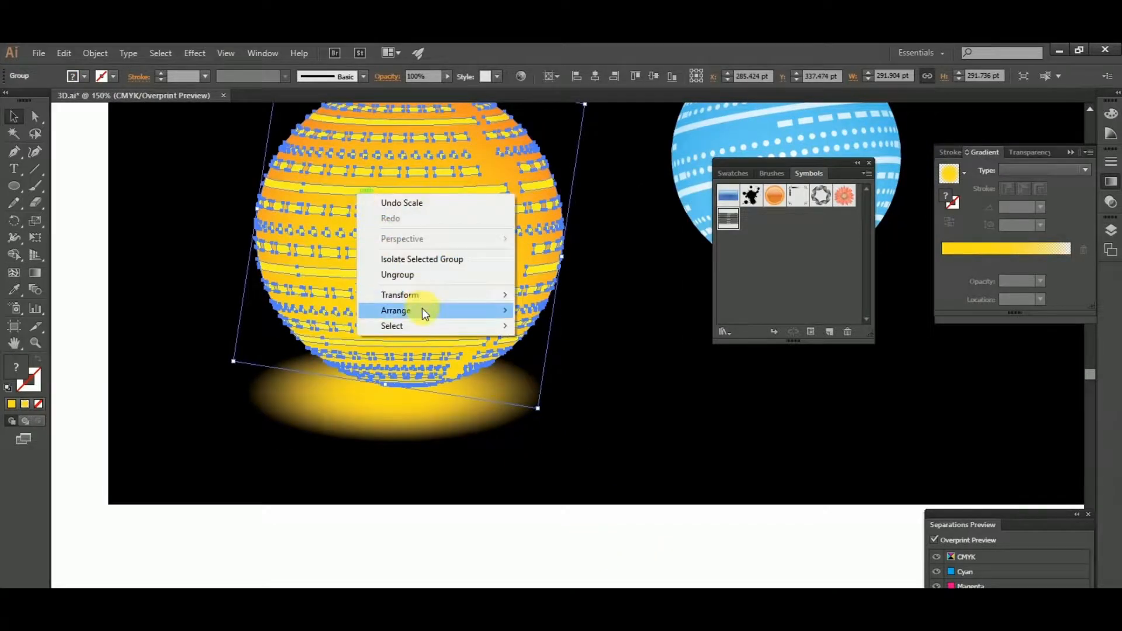
mouse_move(422, 310)
left_click(563, 311)
left_click(631, 528)
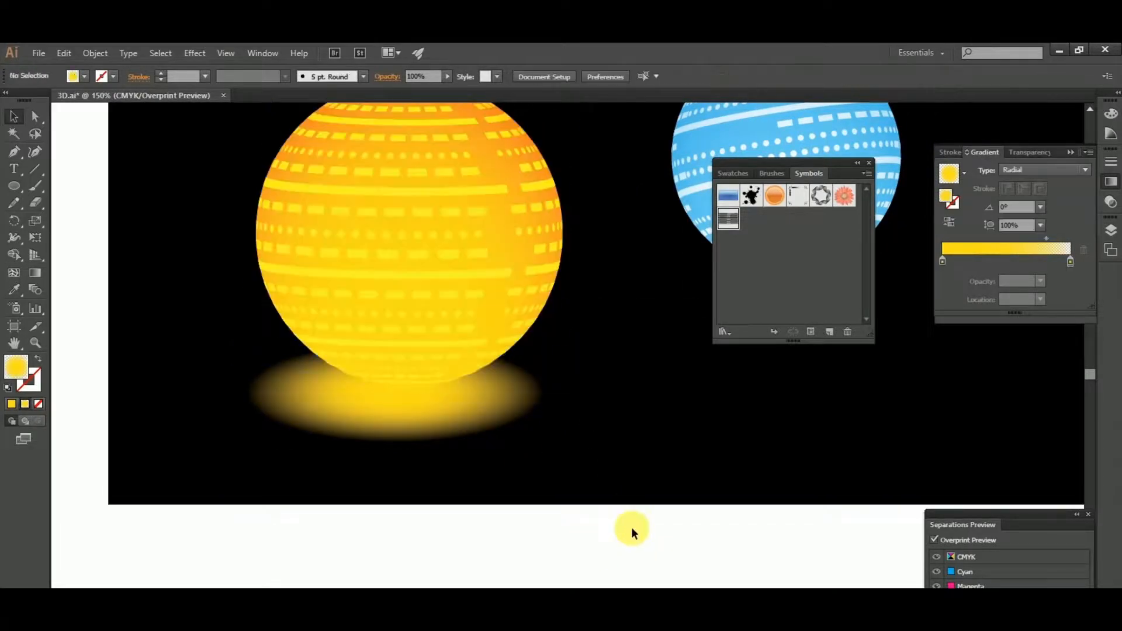
- Shift the yellow glow slightly sideways to center it under the yellow sphere
scroll(621, 454, "up", 1)
left_click_drag(621, 454, 536, 425)
scroll(435, 479, "down", 2)
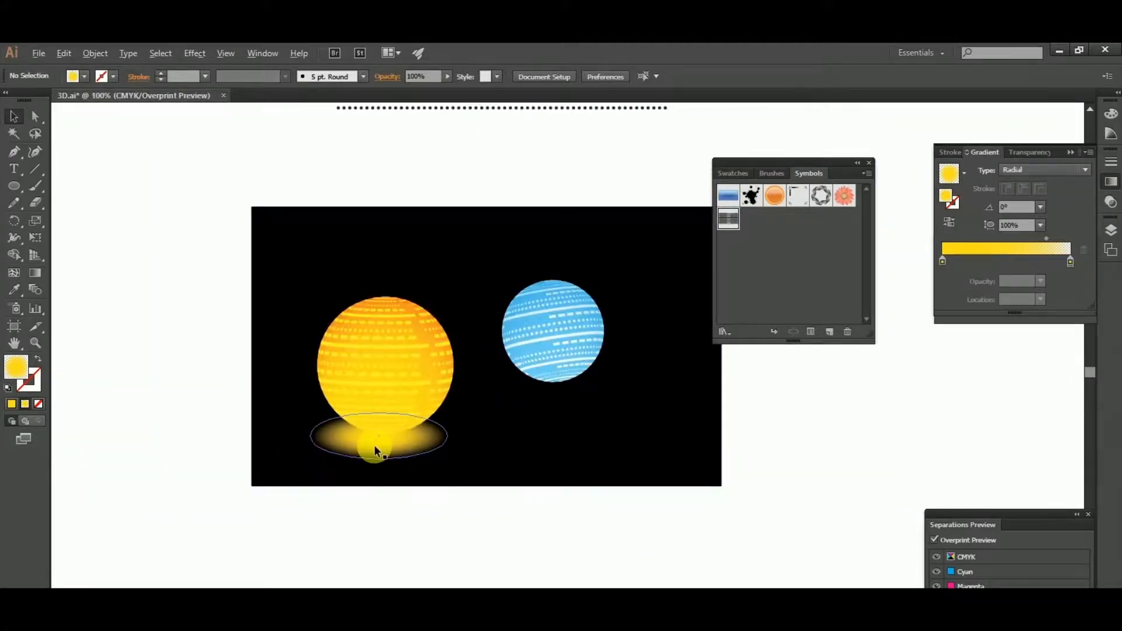
scroll(374, 445, "up", 3)
left_click(433, 453)
left_click_drag(426, 450, 436, 453)
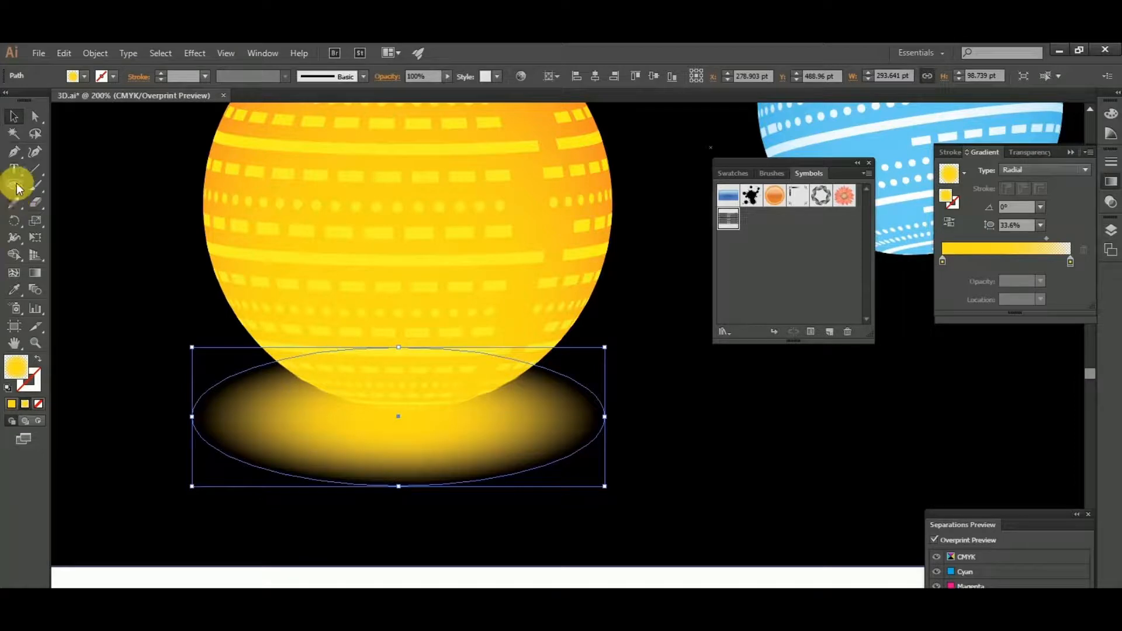
- Move the inner color stop of the yellow glow's radial gradient slightly outward with the Gradient tool
left_click(35, 272)
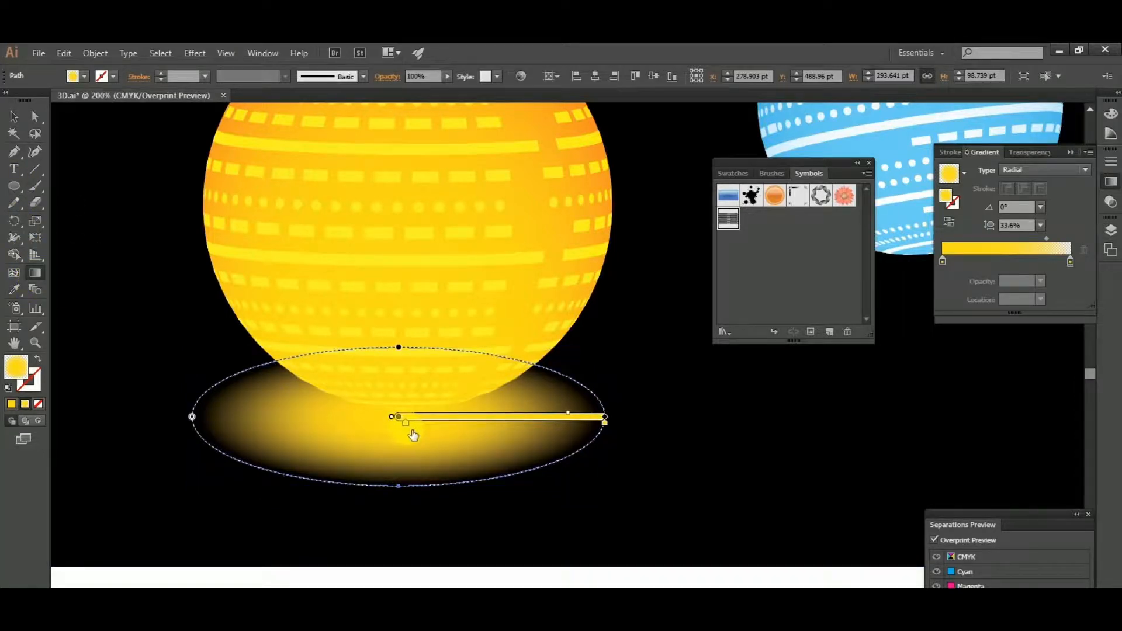
left_click_drag(412, 432, 412, 432)
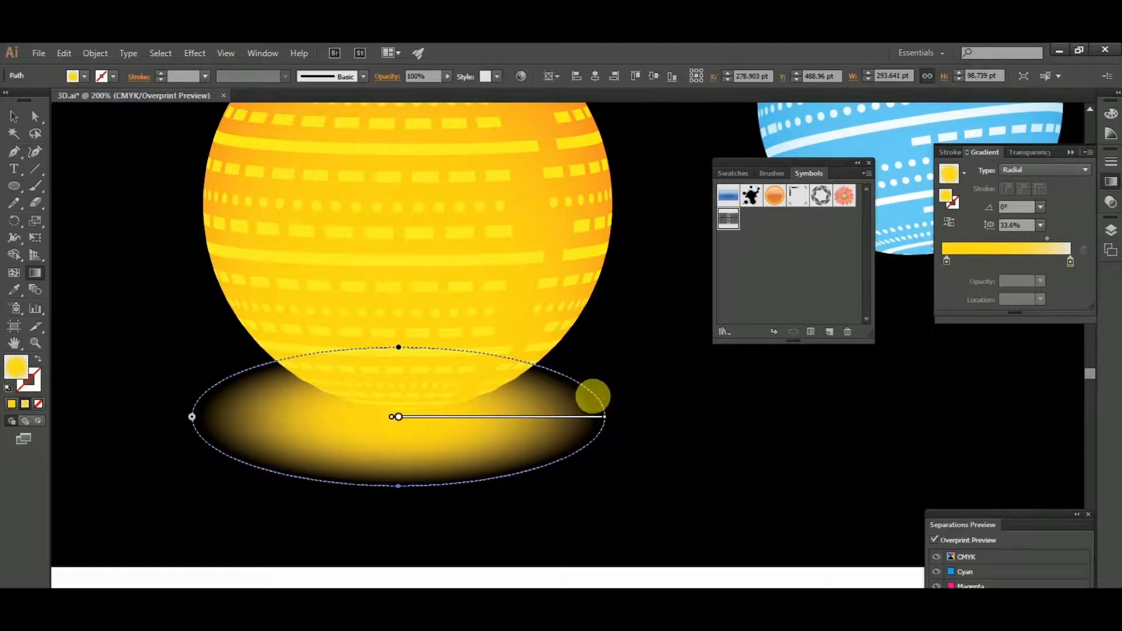
left_click(14, 116)
scroll(257, 264, "down", 1)
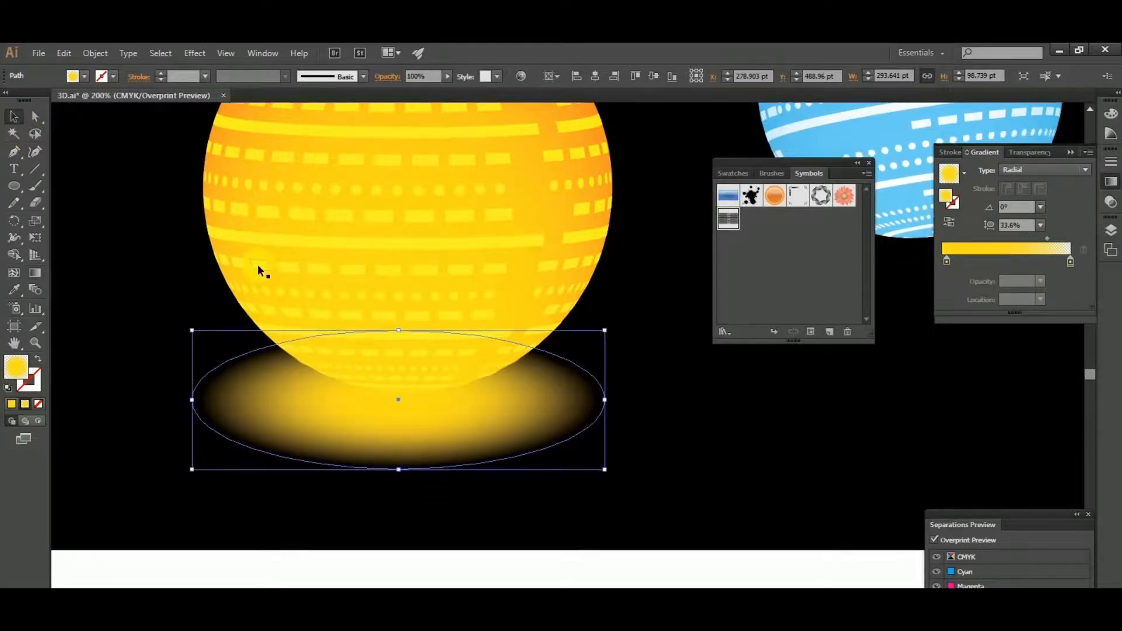
left_click(651, 573)
scroll(332, 487, "down", 3)
scroll(332, 488, "down", 1)
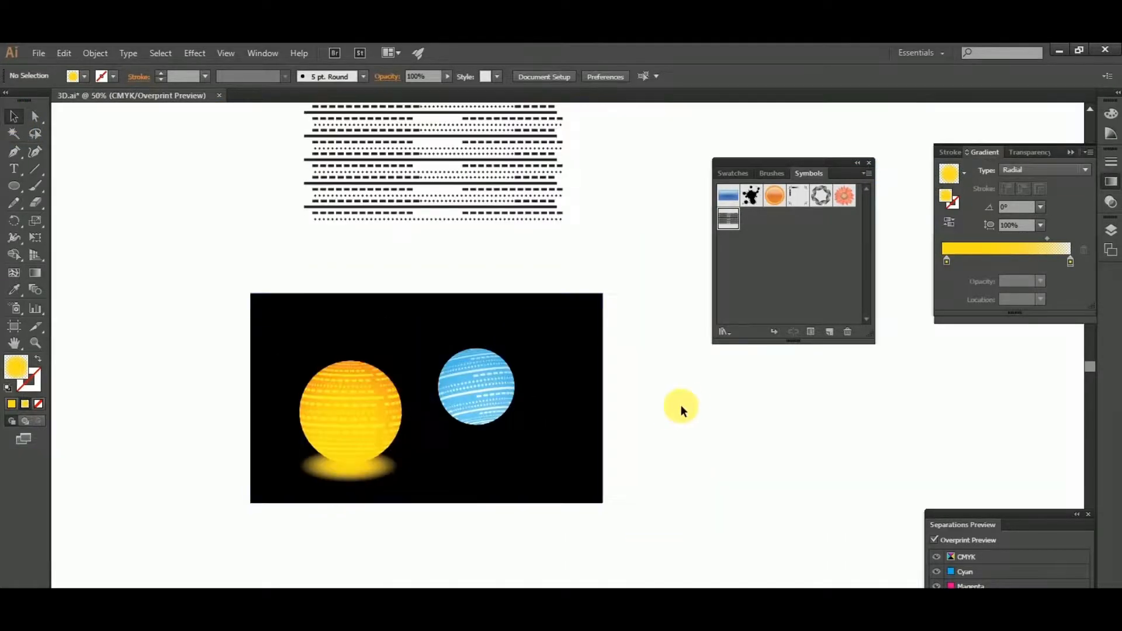
- Rotate the yellow striped sphere slightly clockwise
scroll(310, 486, "up", 1)
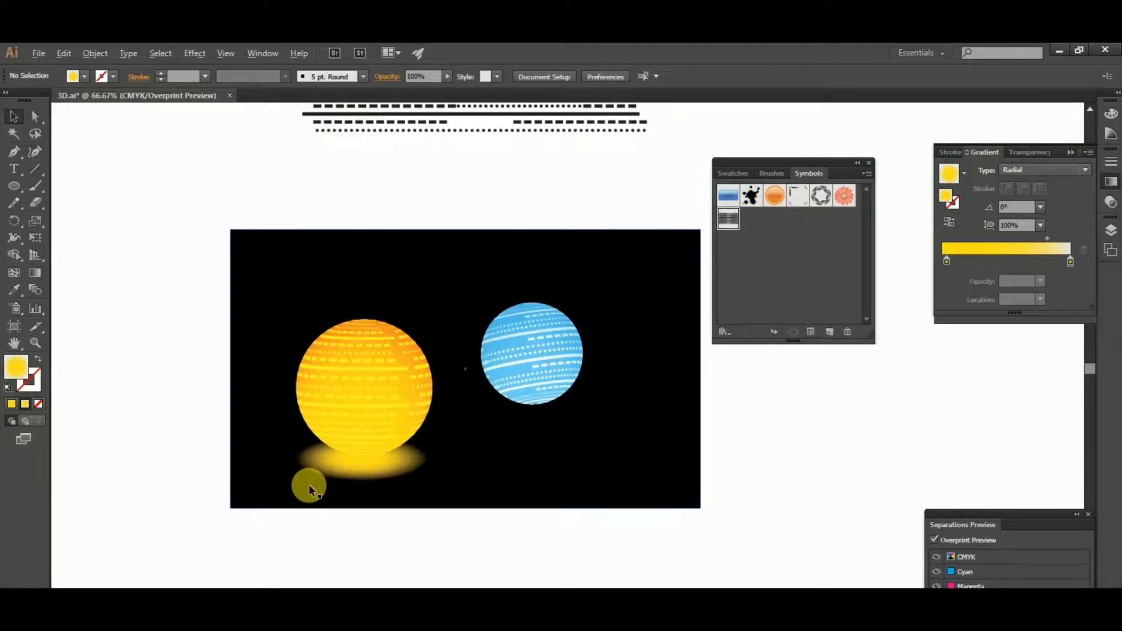
left_click(345, 397)
left_click(451, 314)
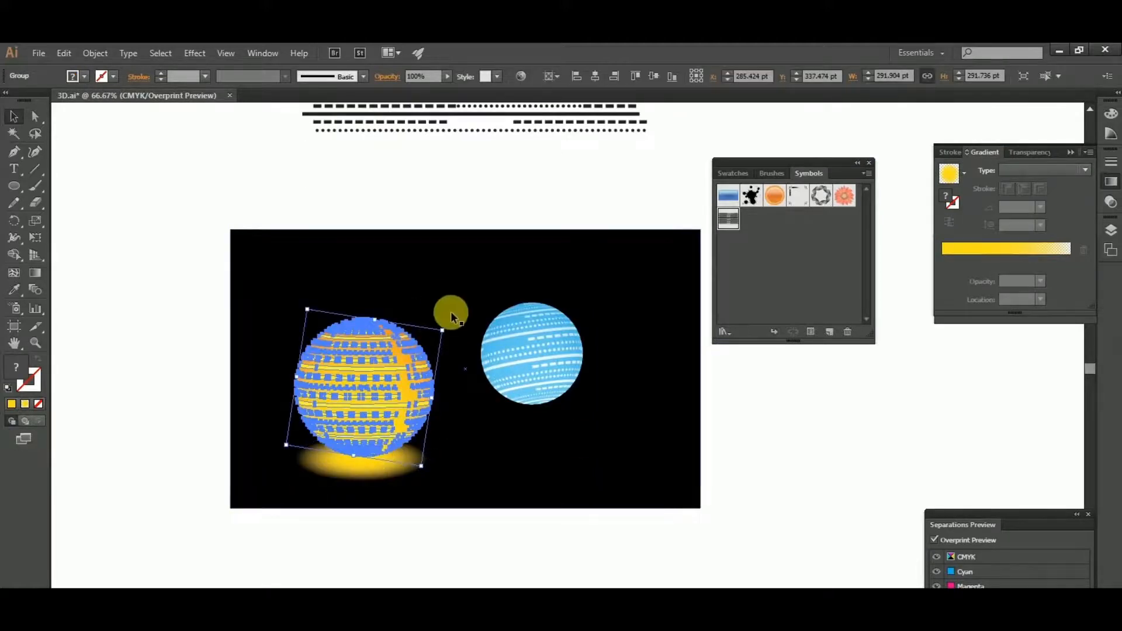
left_click_drag(452, 325, 462, 338)
left_click(621, 453)
- Tilt the yellow glow about 2.4° clockwise and reposition it under the sphere's lower edge
left_click(301, 498)
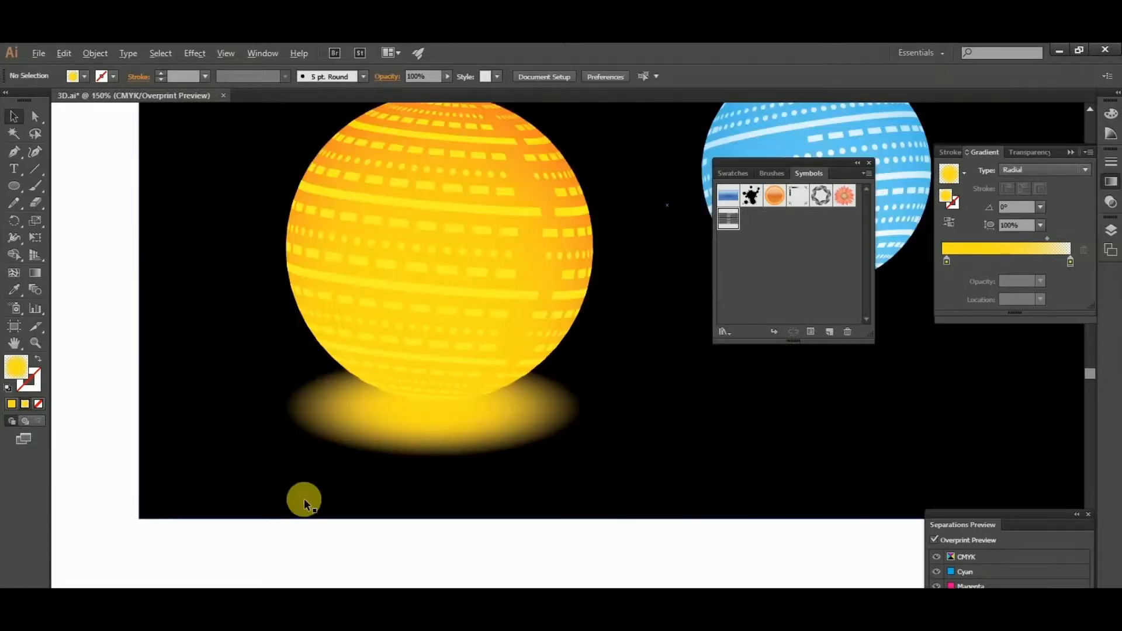
left_click(450, 450)
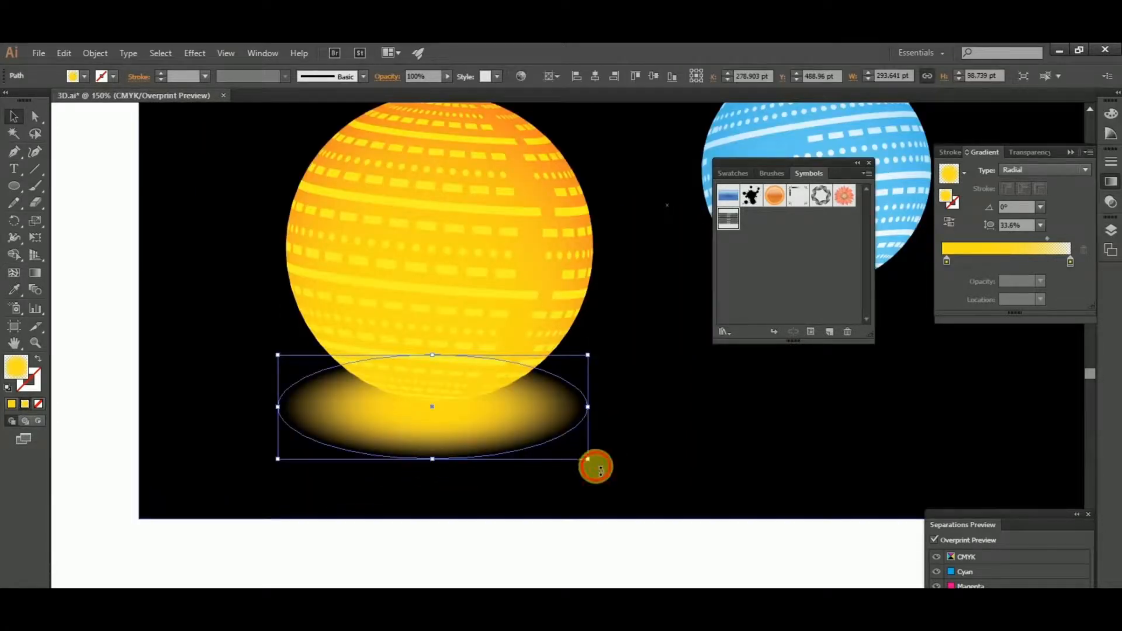
left_click_drag(599, 468, 516, 429)
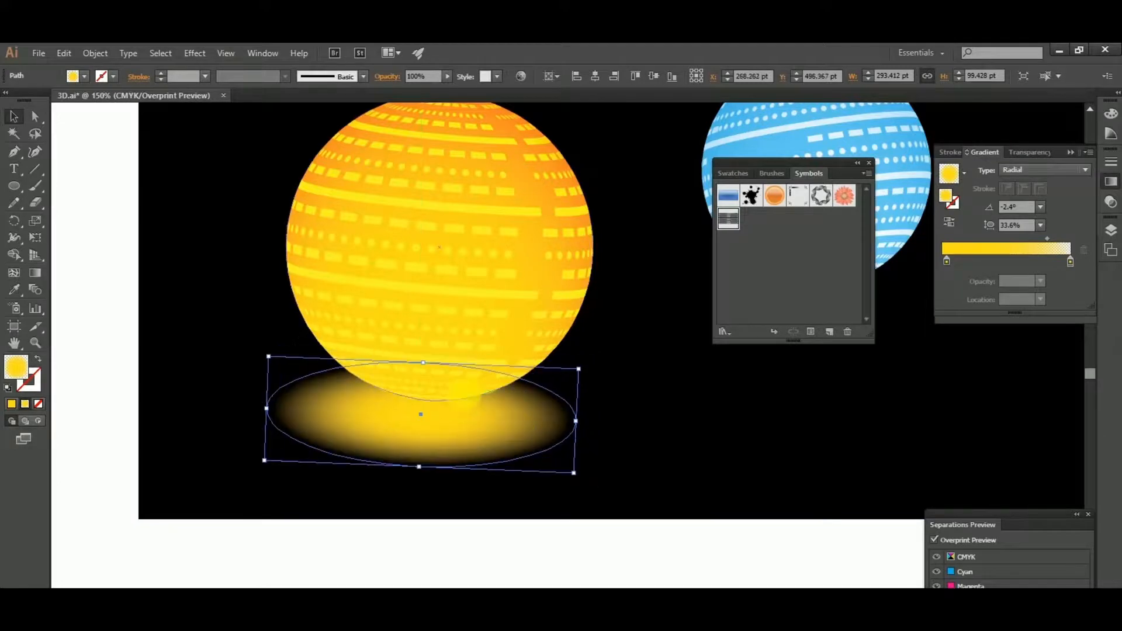
left_click_drag(447, 430, 445, 421)
scroll(393, 432, "down", 2)
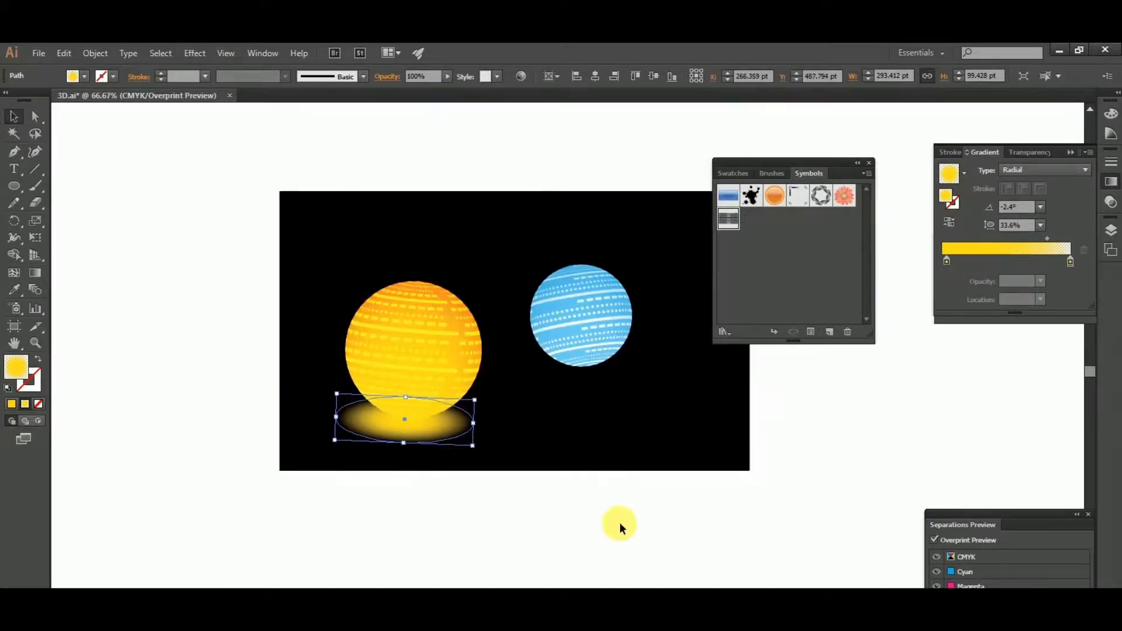
- Duplicate the yellow glow horizontally to the empty area below the blue sphere
left_click_drag(674, 507, 446, 493)
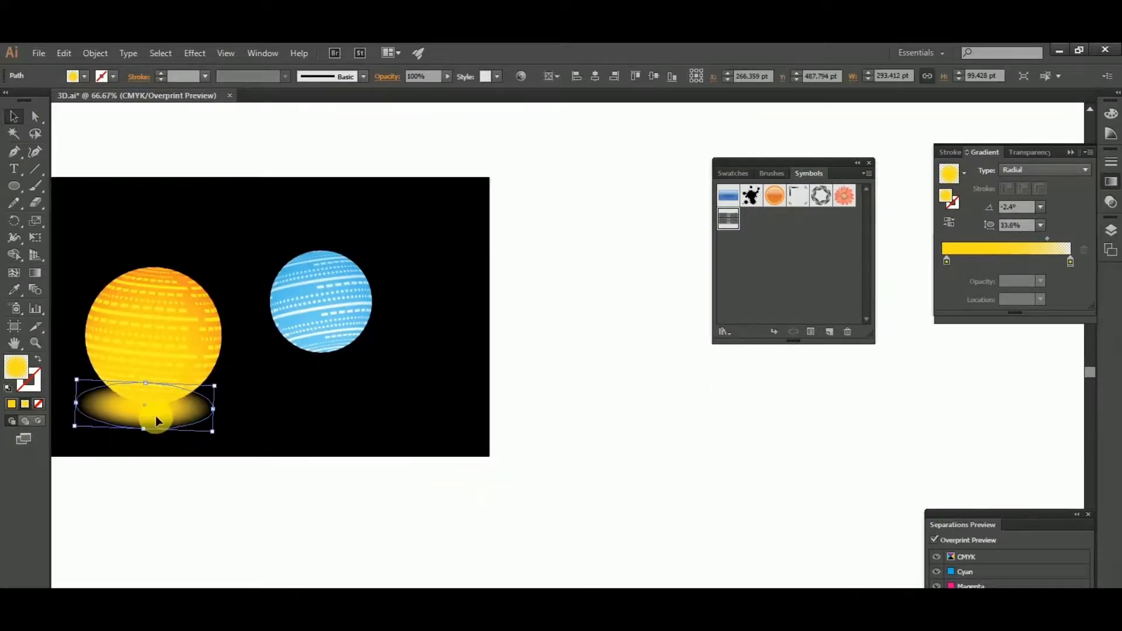
left_click_drag(156, 415, 374, 415)
left_click(647, 399)
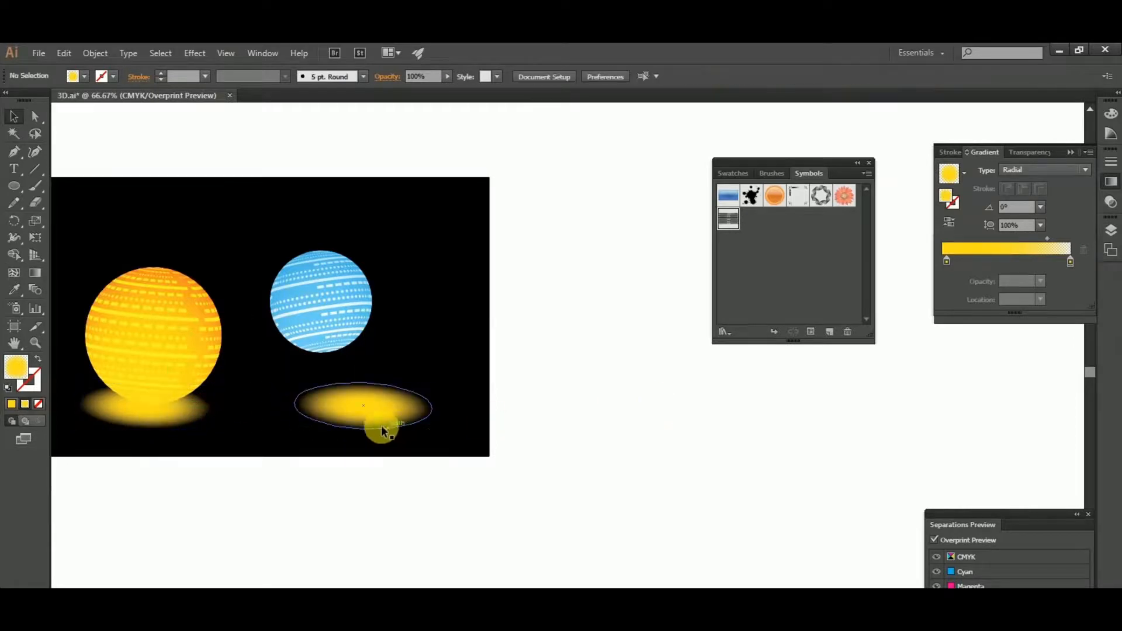
- Move the copied glow's inner gradient stop back to the start and set its color to C=50 M=0 Y=0 K=0
left_click(383, 431)
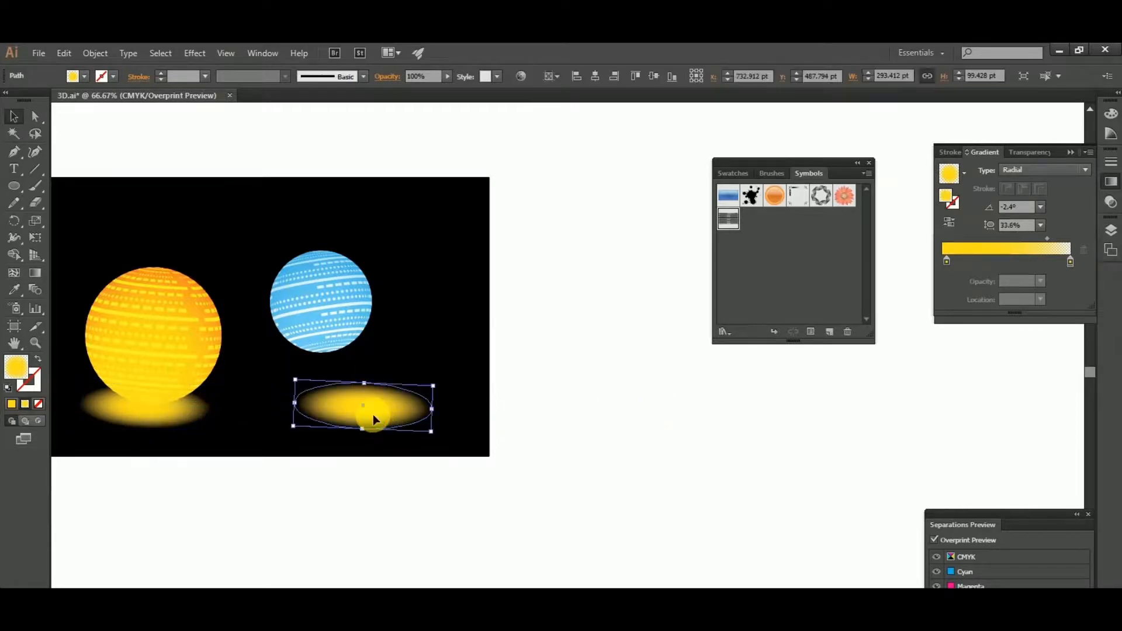
left_click_drag(947, 261, 942, 260)
double_click(942, 261)
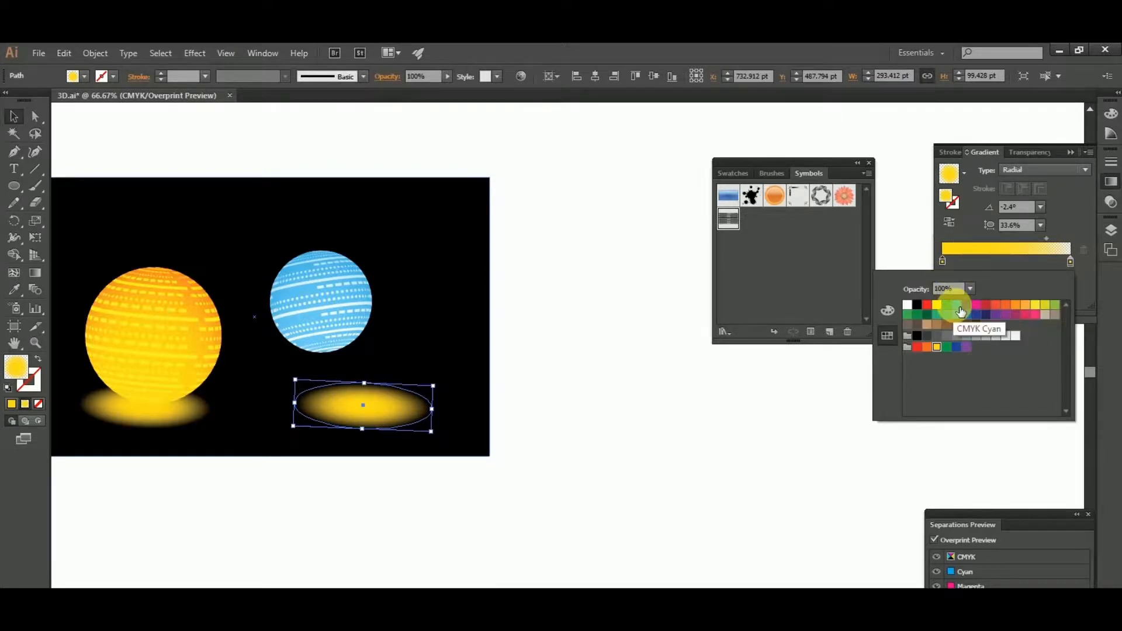
left_click(885, 312)
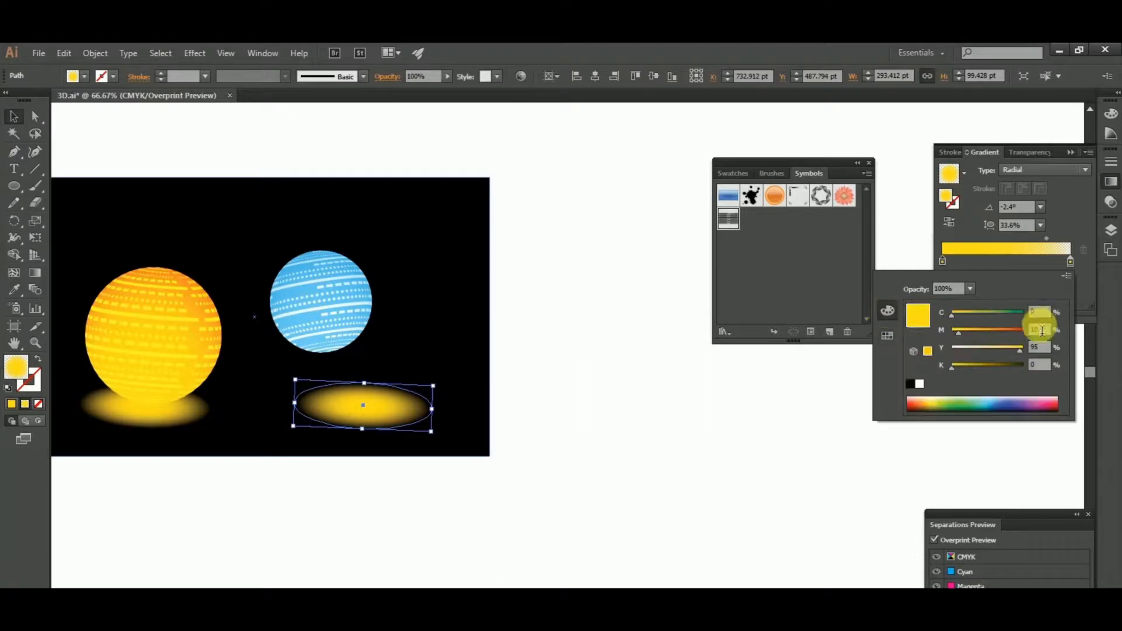
type("50")
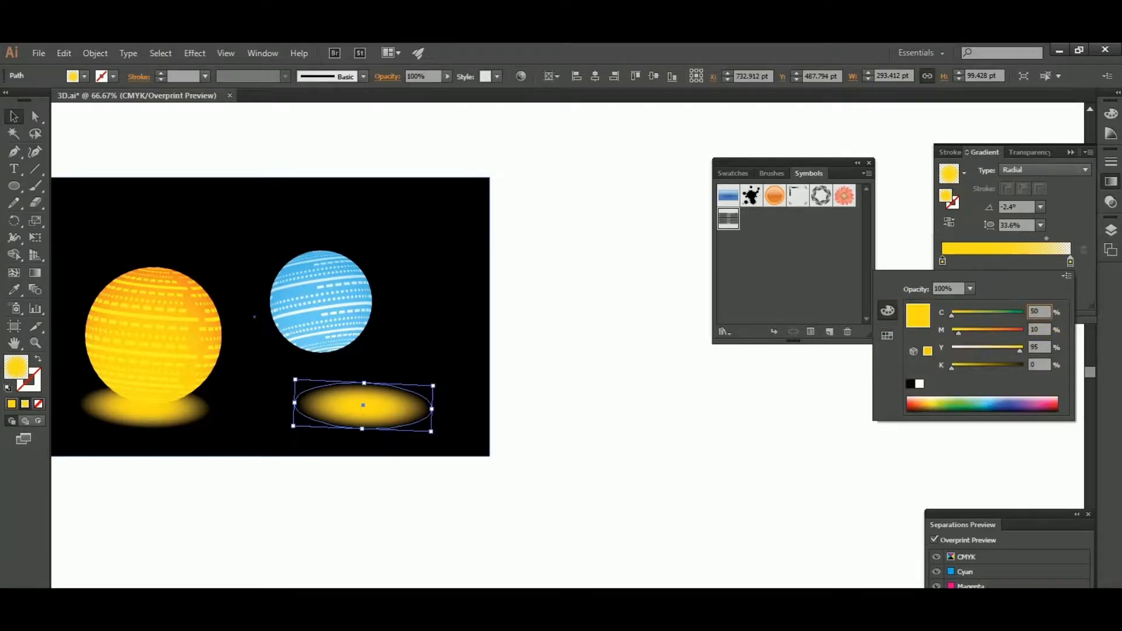
key("Tab")
type("0")
key("Tab")
type("0")
key("Tab")
key("Tab")
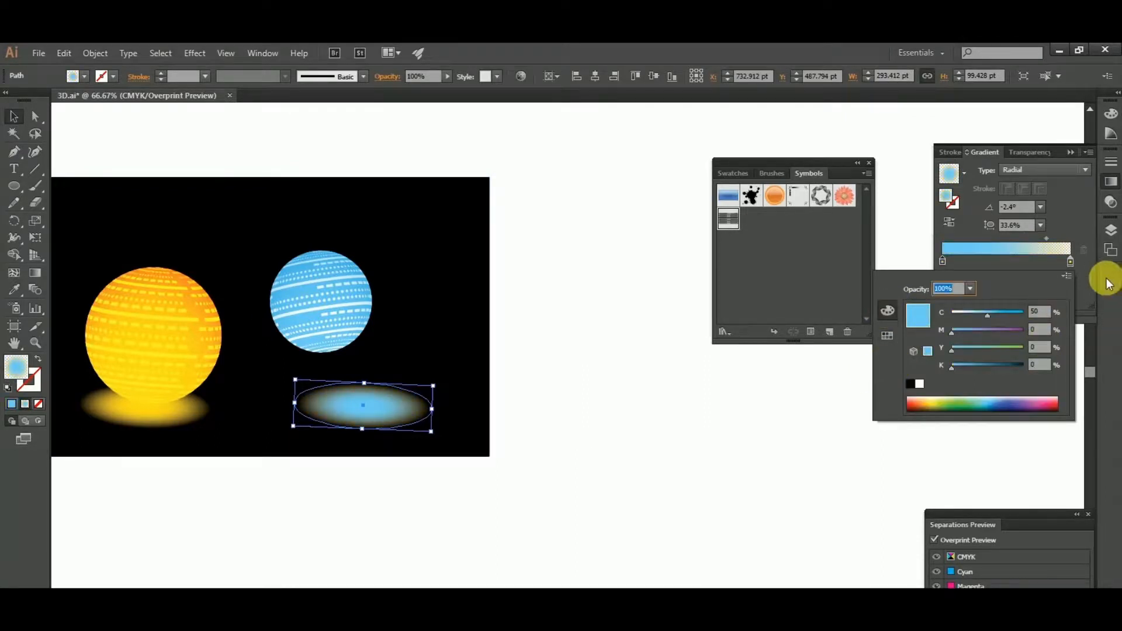
- Set the outer gradient stop of the copied glow to C=50 M=0 Y=0 K=0
left_click(1069, 258)
double_click(1068, 258)
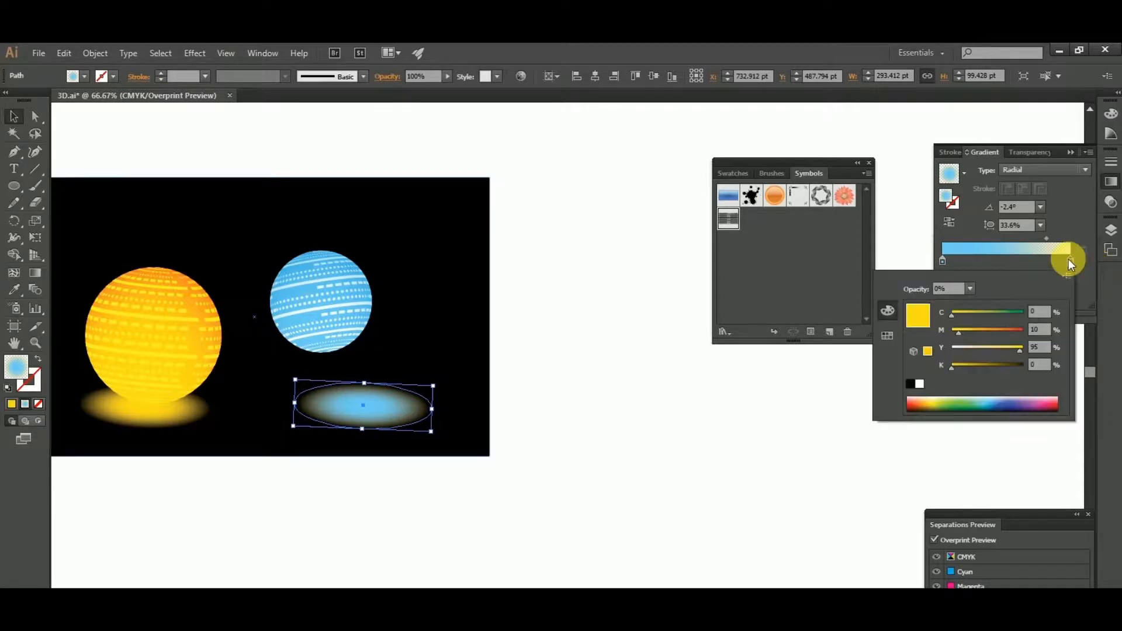
left_click(1047, 337)
double_click(1039, 312)
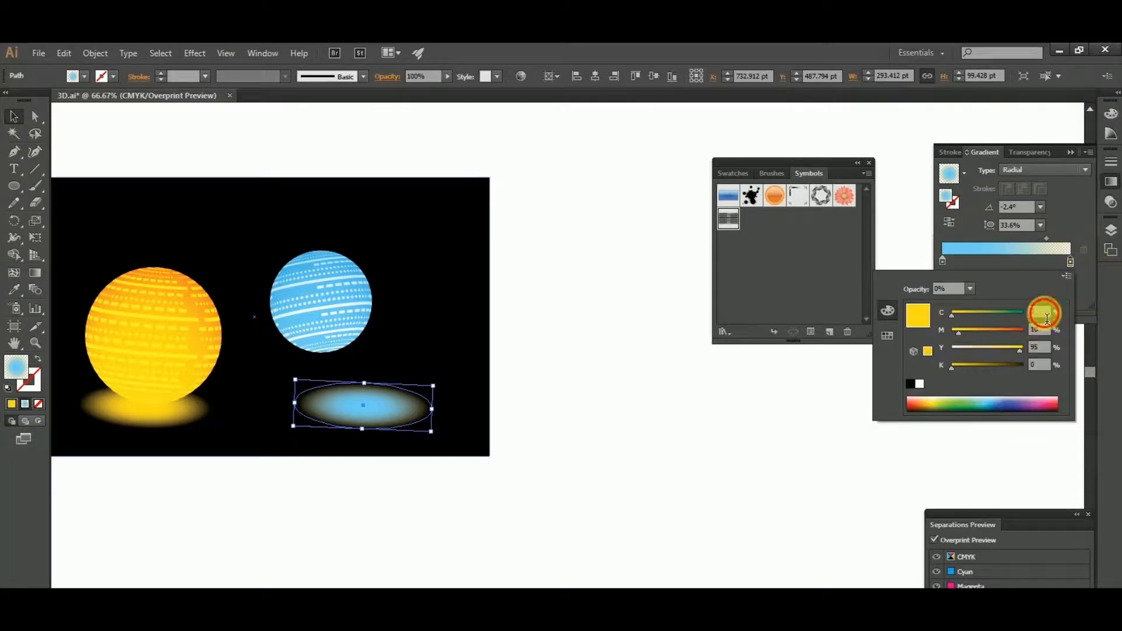
type("50")
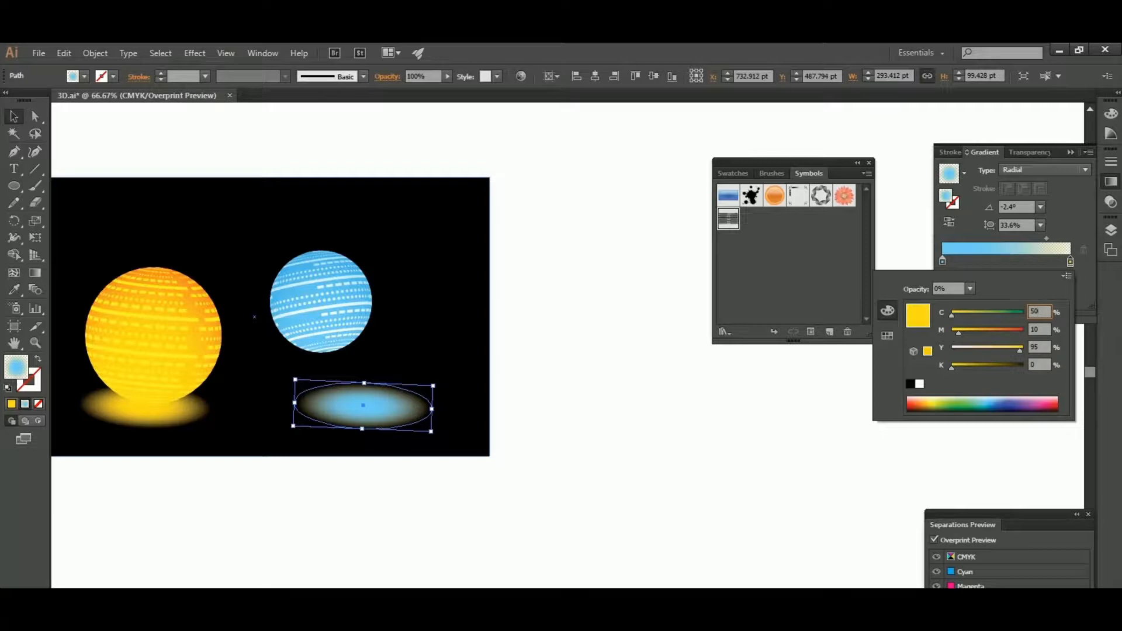
key("Tab")
type("0")
key("Tab")
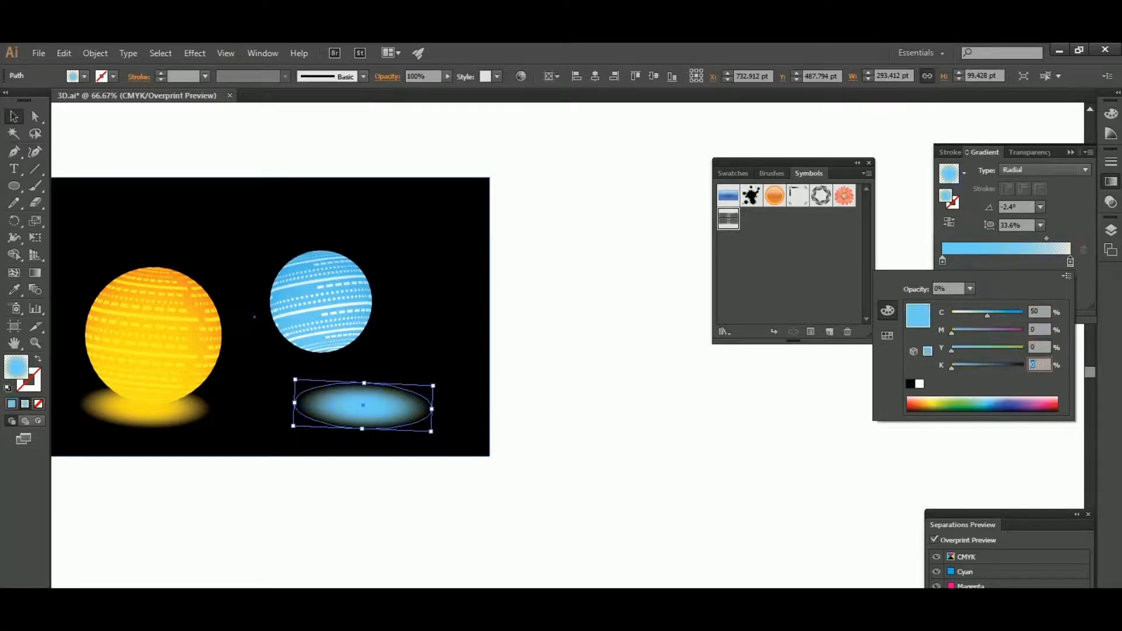
left_click(796, 490)
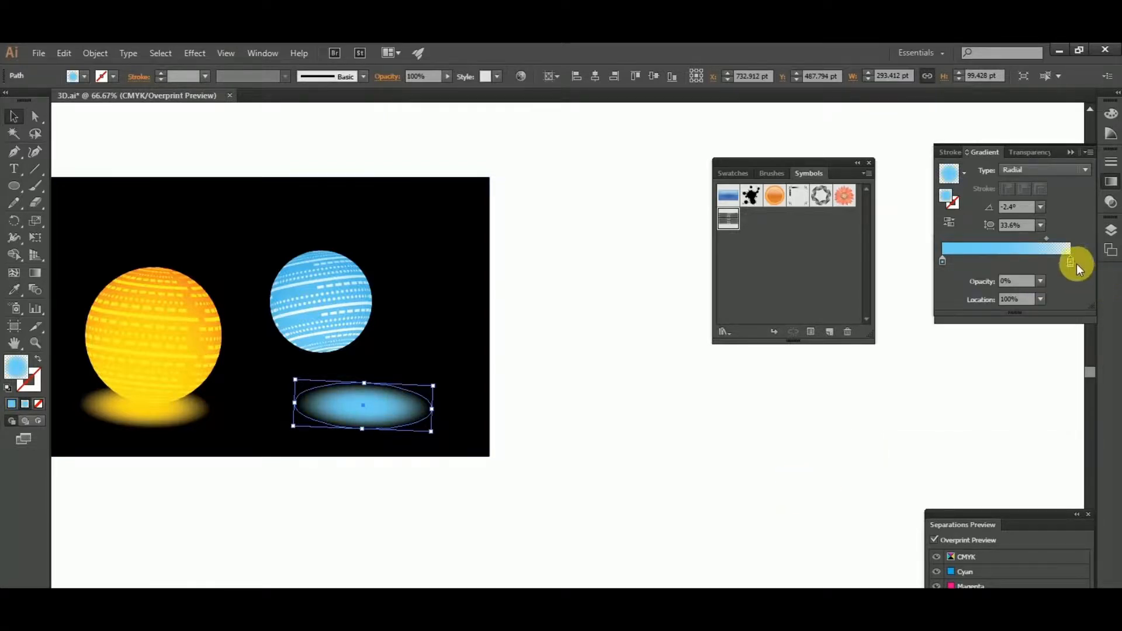
- Rotate the blue glow to an angle of about 7° and move it up against the blue sphere's lower edge
left_click(369, 436)
scroll(272, 377, "up", 2)
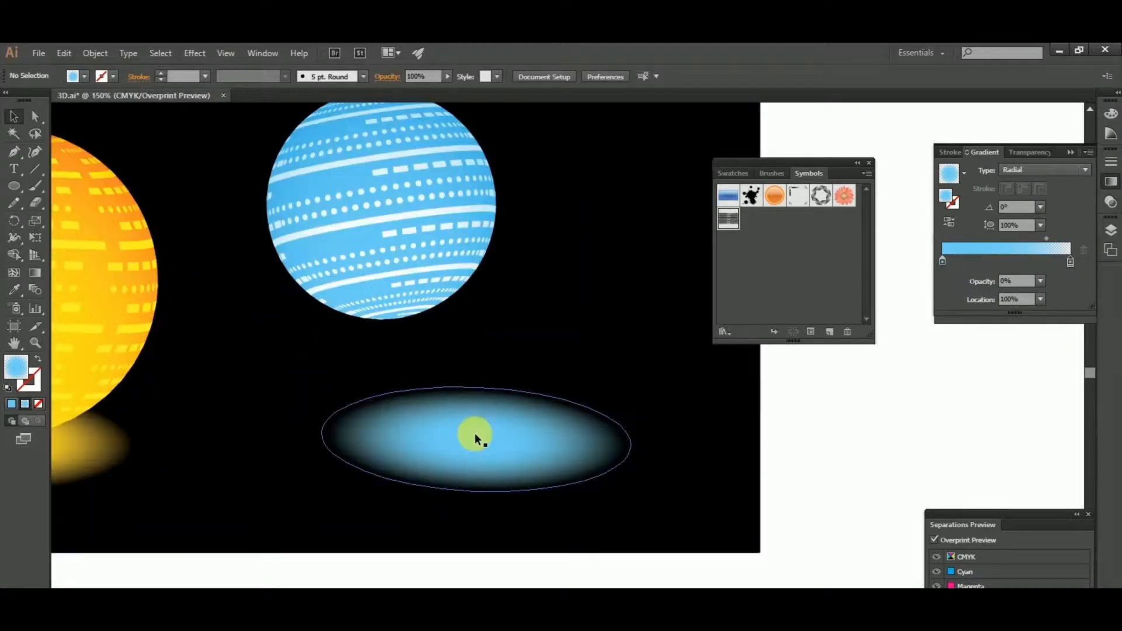
left_click(475, 437)
left_click_drag(639, 502, 643, 471)
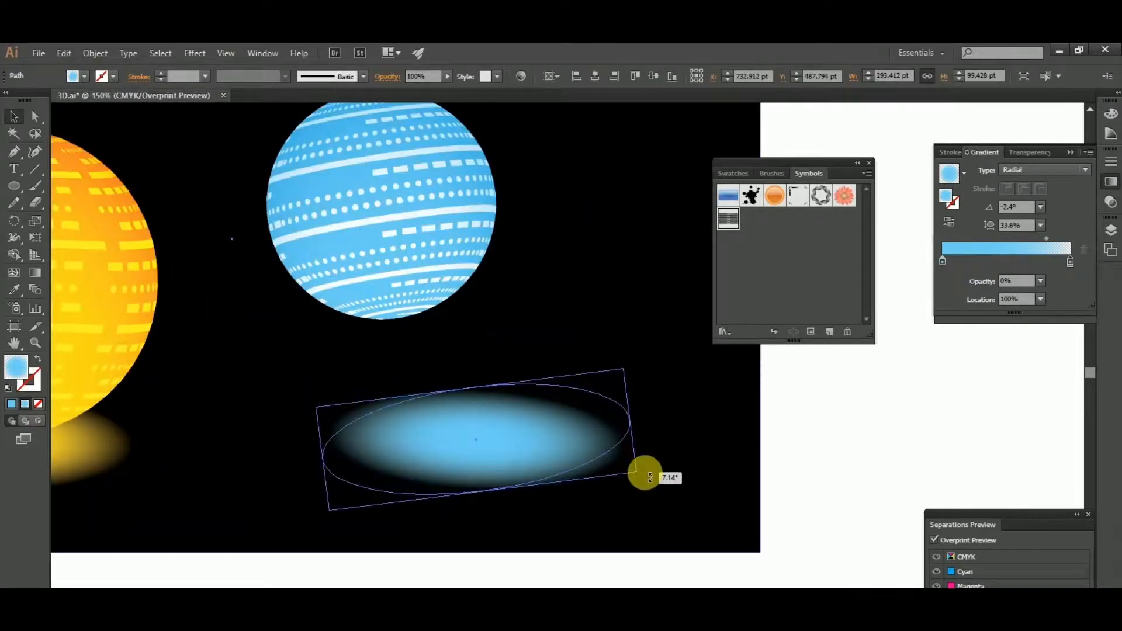
left_click_drag(492, 434, 429, 333)
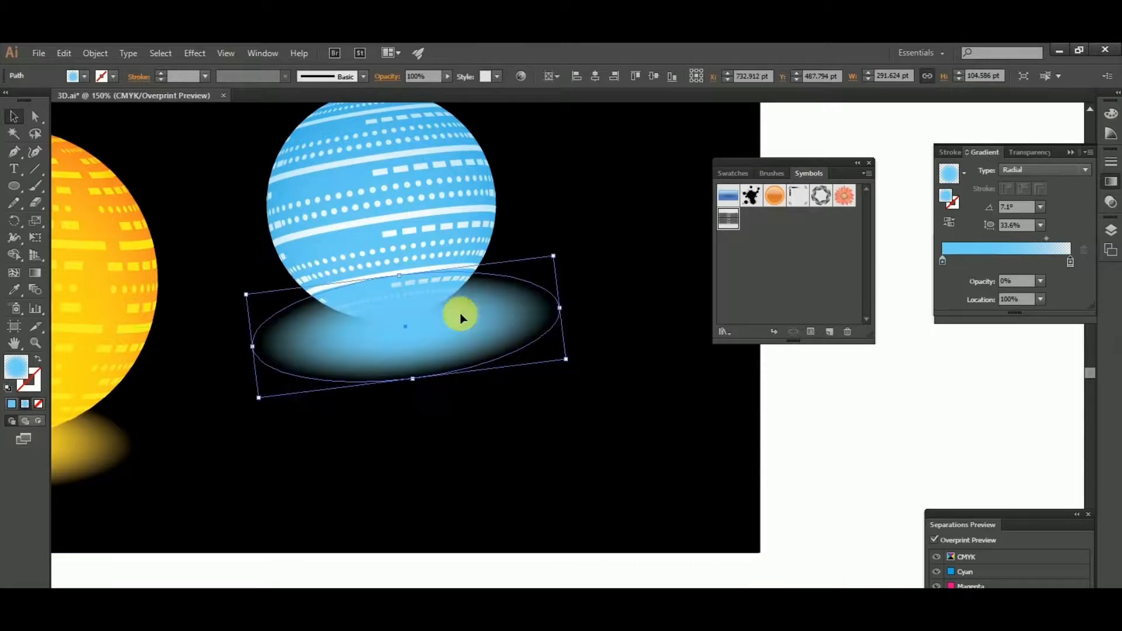
- Fine-tune the blue glow's tilt to about 4.4° and shift it slightly sideways beneath the blue sphere
left_click_drag(575, 369, 566, 381)
left_click_drag(463, 325, 450, 325)
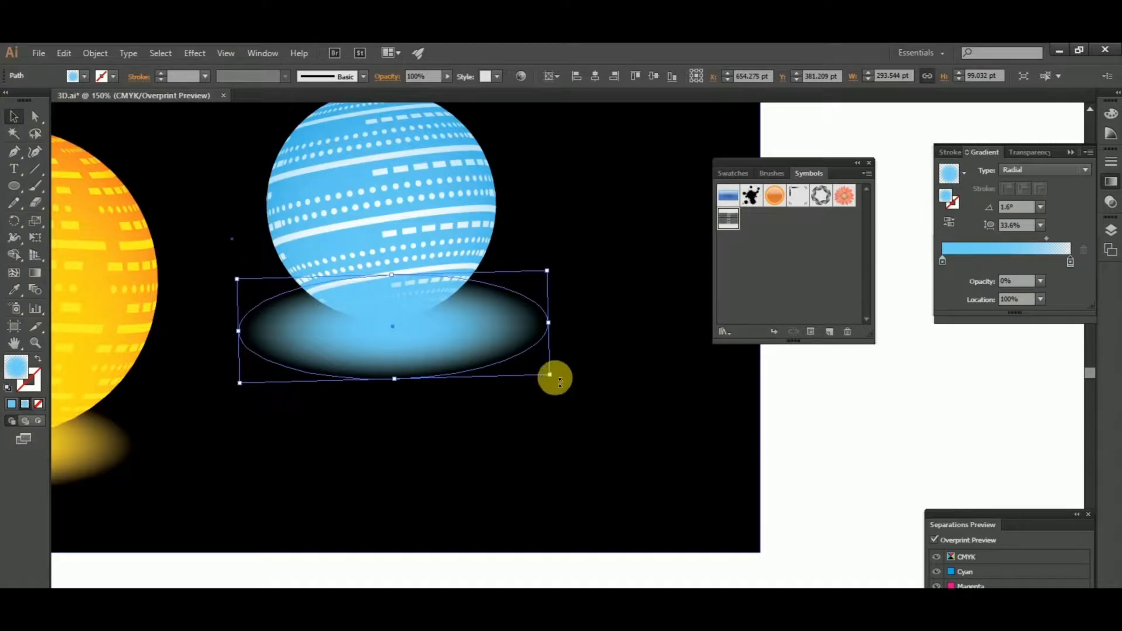
left_click_drag(555, 378, 554, 368)
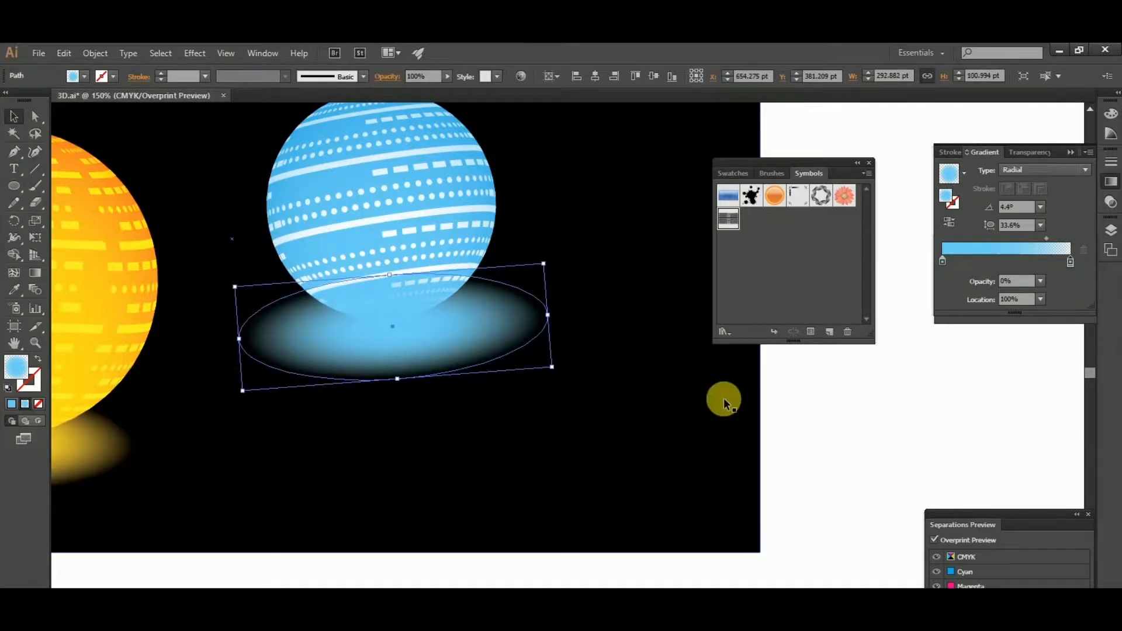
left_click(879, 420)
key("ctrl+minus")
key("ctrl+minus")
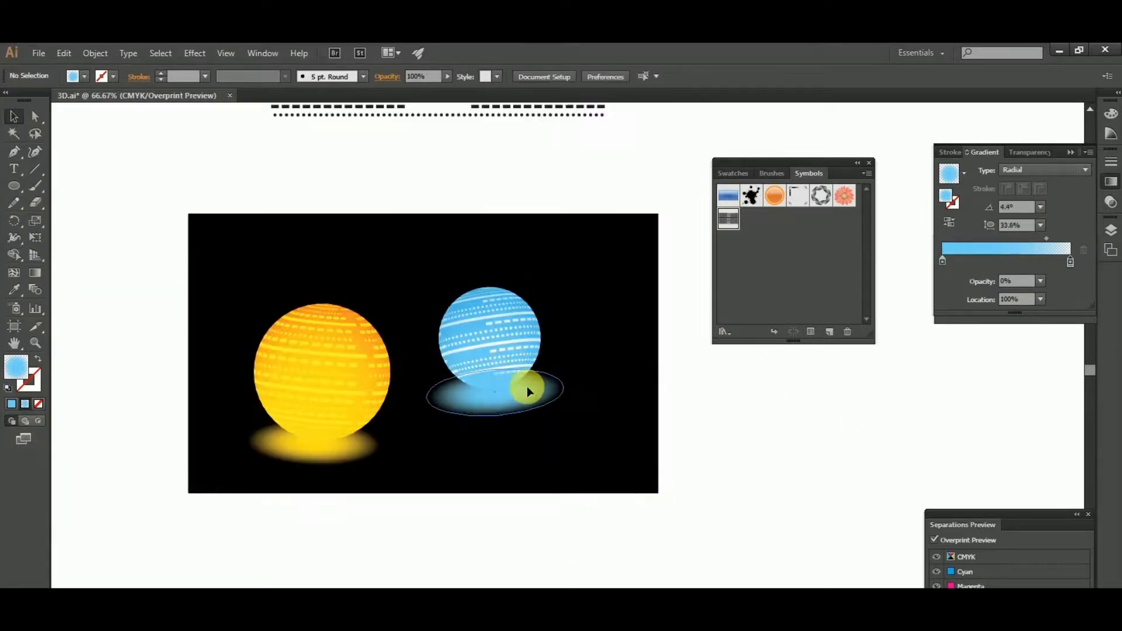
- Scale the blue glow down to about 249 × 86 pt and reposition it beneath the blue sphere
left_click(528, 387)
scroll(527, 387, "up", 3)
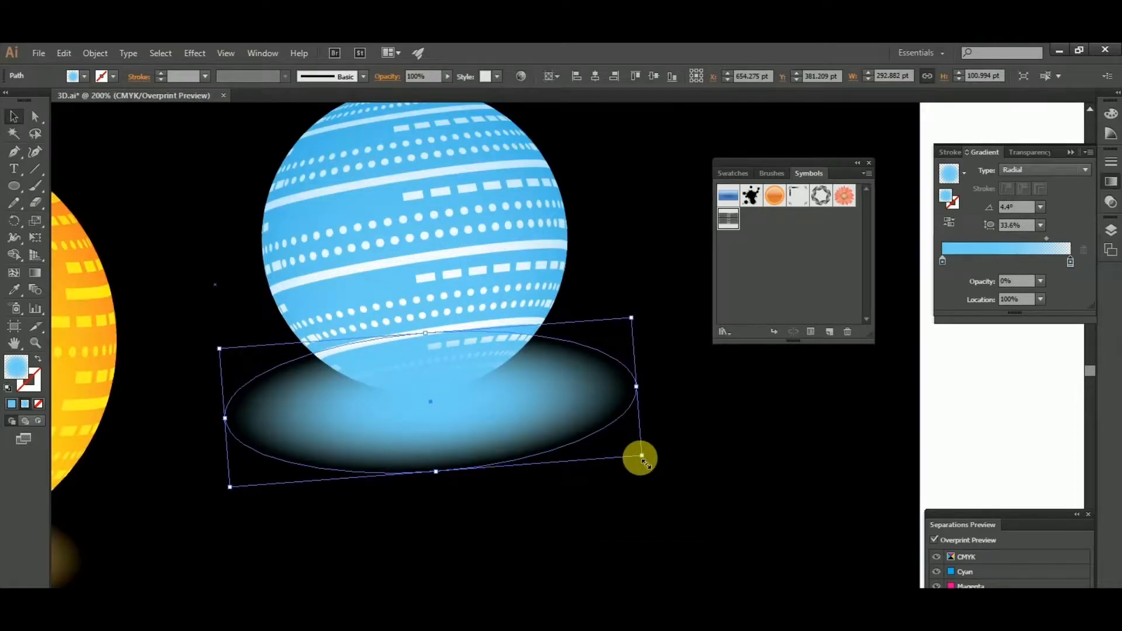
left_click_drag(643, 459, 581, 446)
left_click_drag(480, 396, 507, 387)
scroll(508, 387, "down", 3)
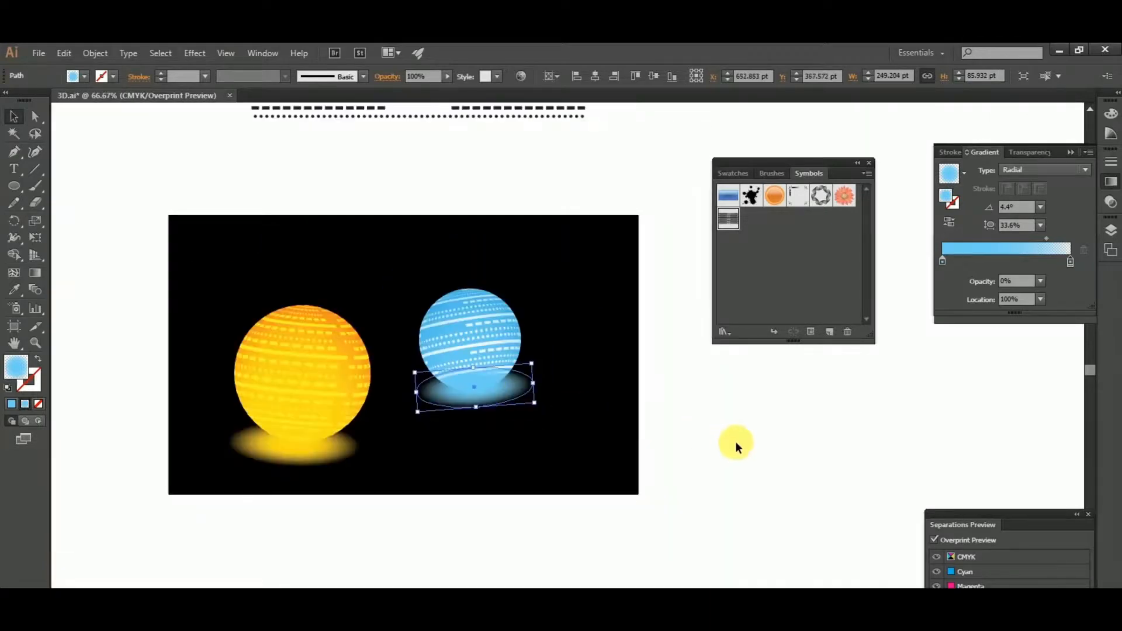
left_click(633, 443)
- Bring the blue sphere to the front so it sits above its glow
scroll(307, 338, "up", 1)
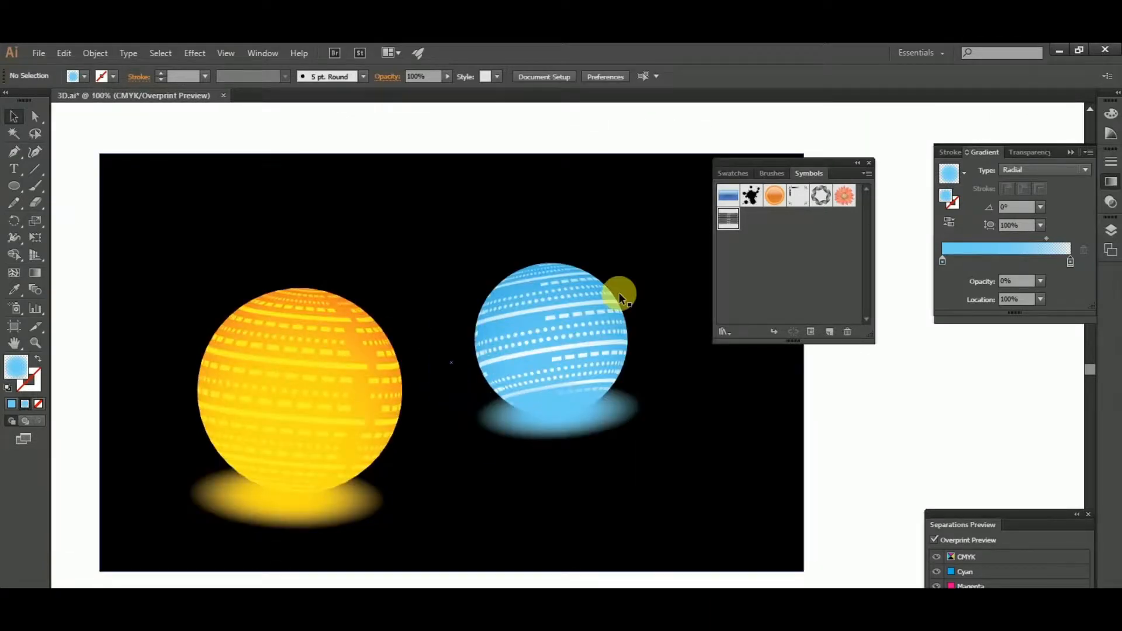
left_click(577, 308)
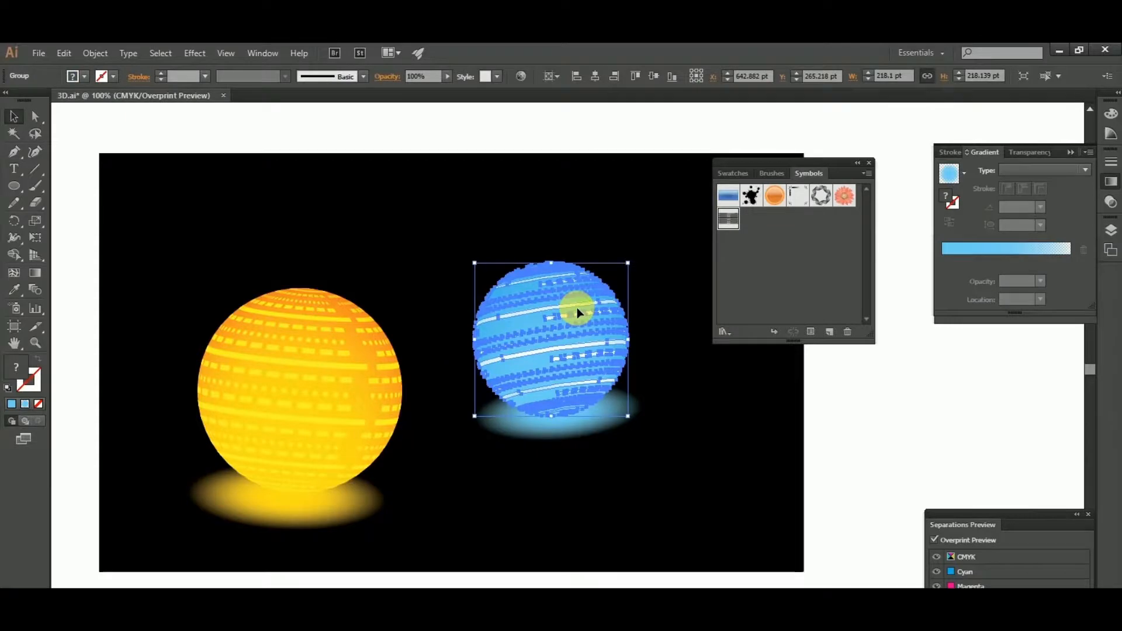
right_click(577, 308)
mouse_move(624, 425)
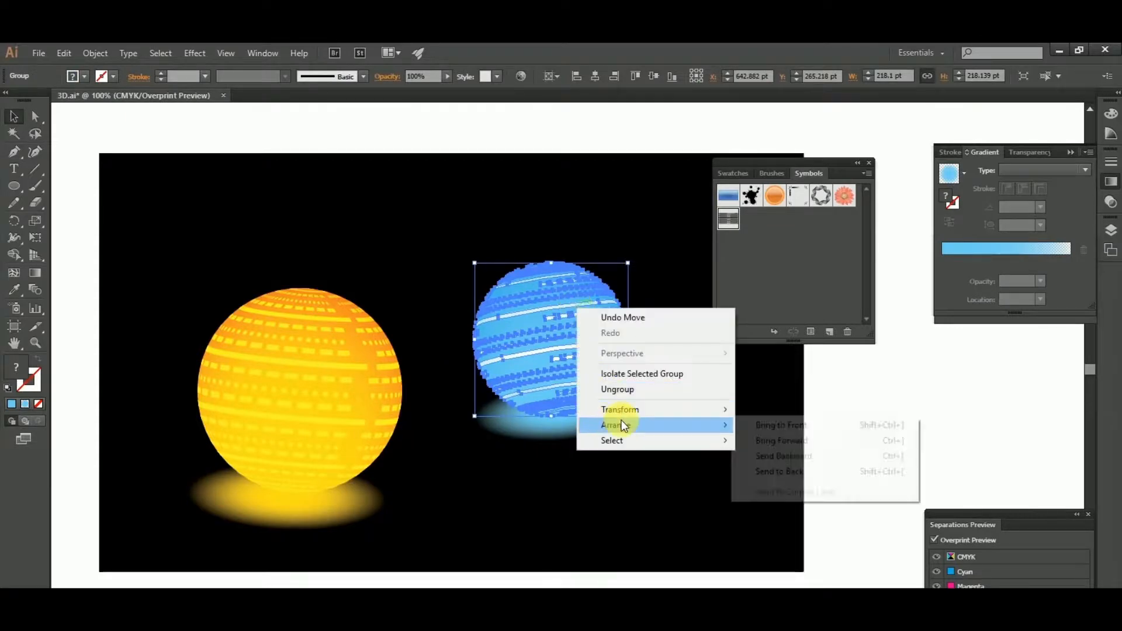
left_click(765, 426)
left_click(909, 411)
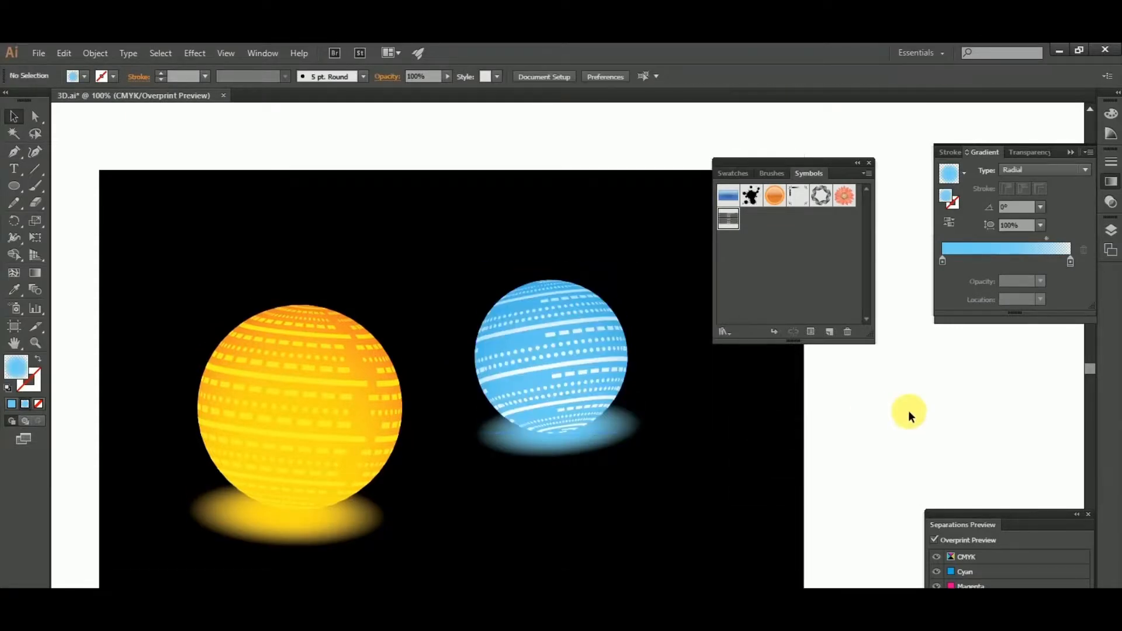
- Nudge the blue glow slightly downward beneath the blue sphere
scroll(603, 500, "up", 1)
left_click(640, 403)
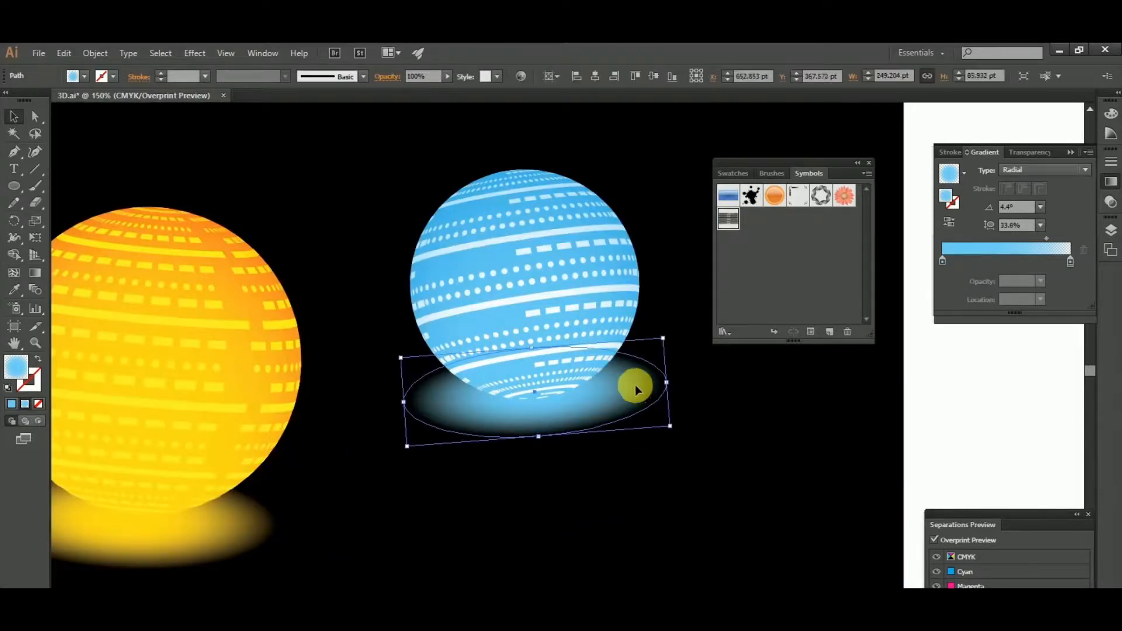
left_click_drag(635, 387, 638, 392)
scroll(618, 405, "down", 2)
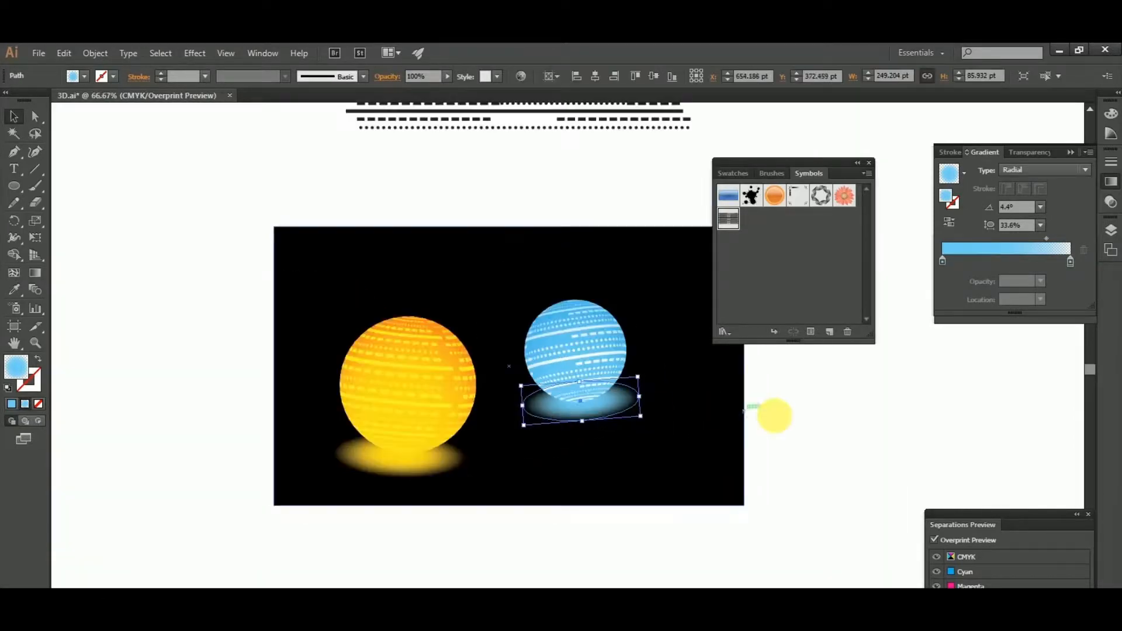
left_click(834, 418)
- Extend the artboard upward and stretch the black background rectangle to its new upper edge
scroll(833, 418, "up", 1)
left_click_drag(834, 417, 791, 420)
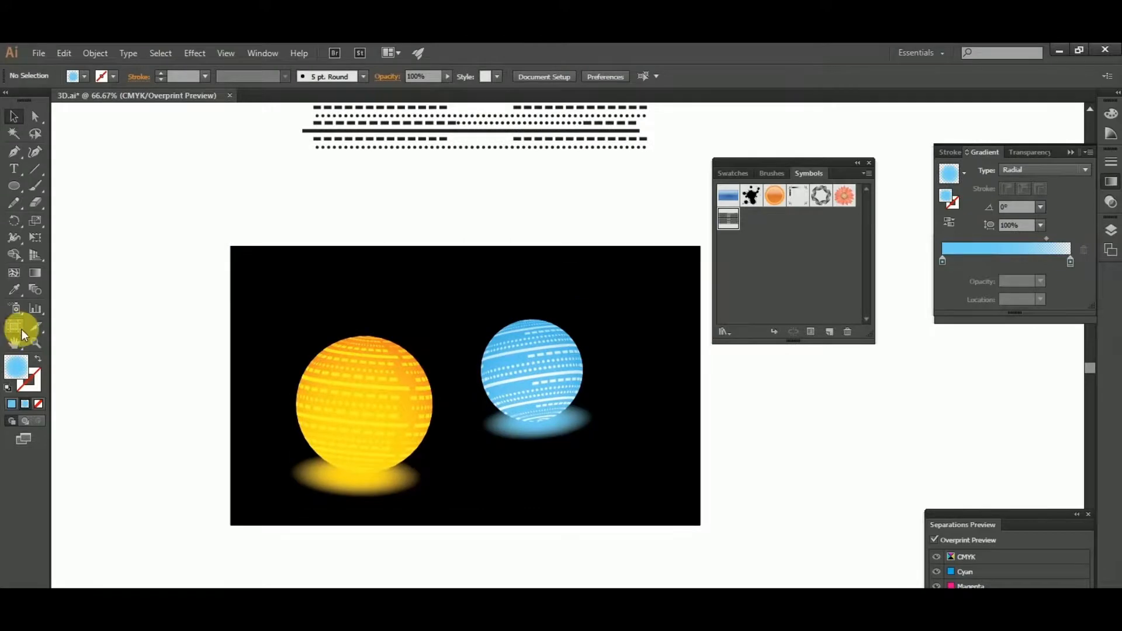
left_click(14, 325)
left_click_drag(465, 246, 466, 217)
left_click(16, 116)
left_click(464, 245)
left_click(464, 177)
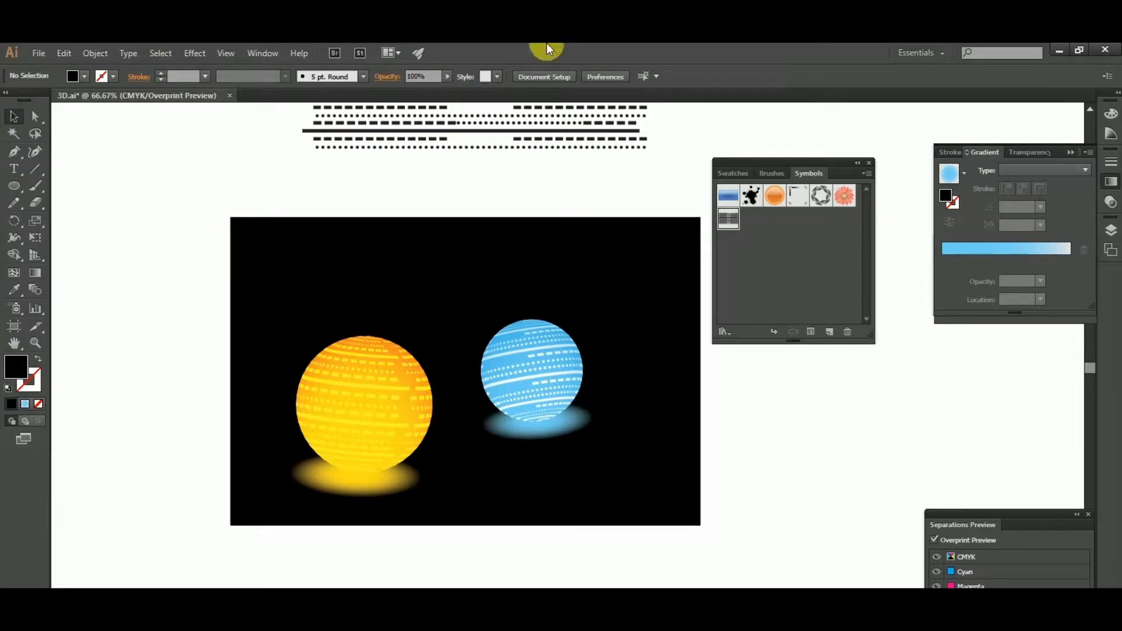
- Draw a full-width rectangle about 1002 × 332 pt over the background's upper half and fill it with the blue radial gradient
left_click(16, 185)
left_click(59, 184)
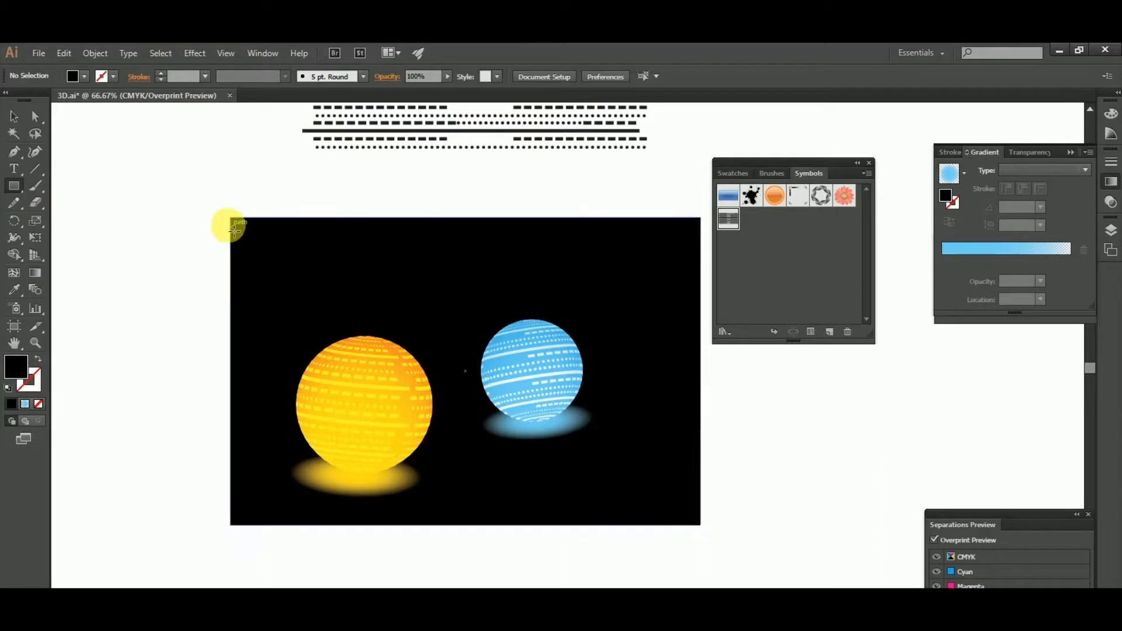
left_click_drag(231, 217, 701, 373)
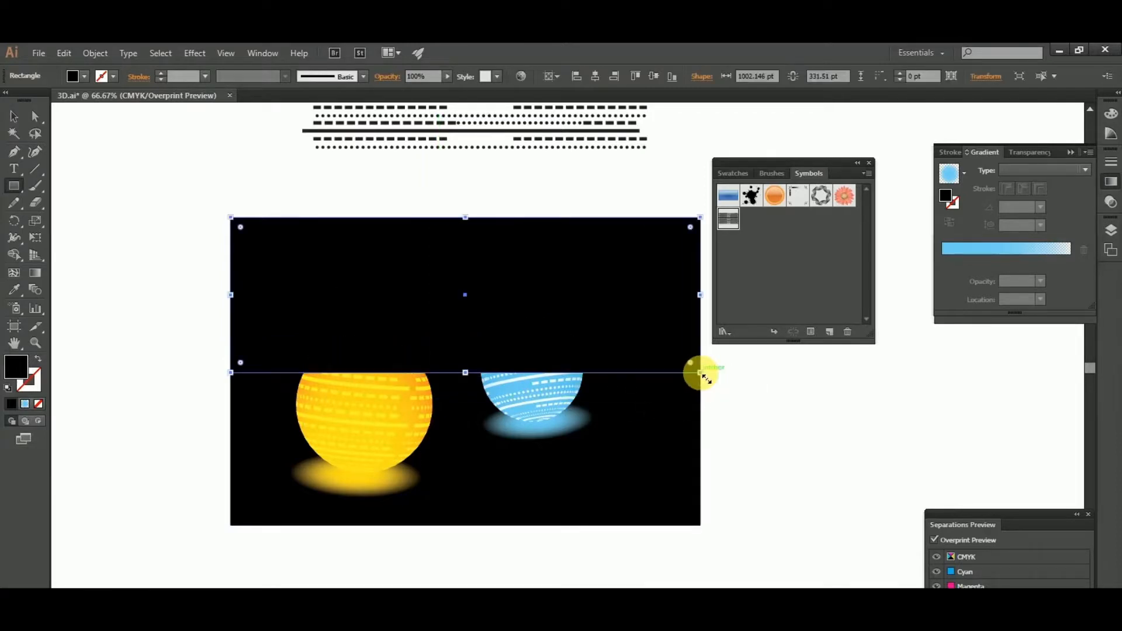
left_click(14, 116)
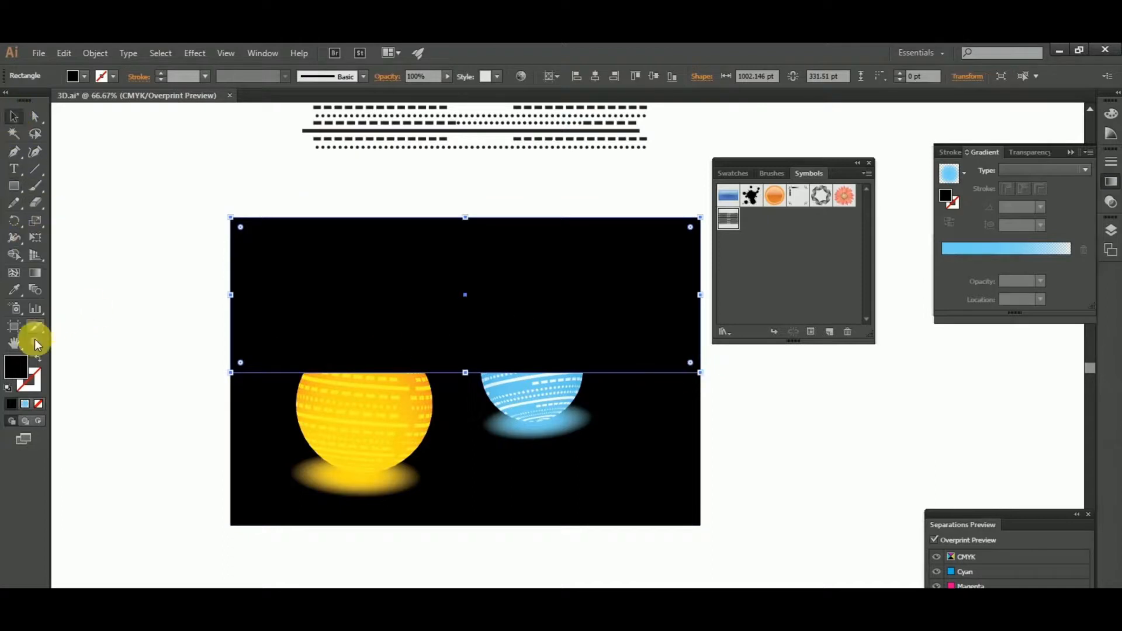
left_click(26, 402)
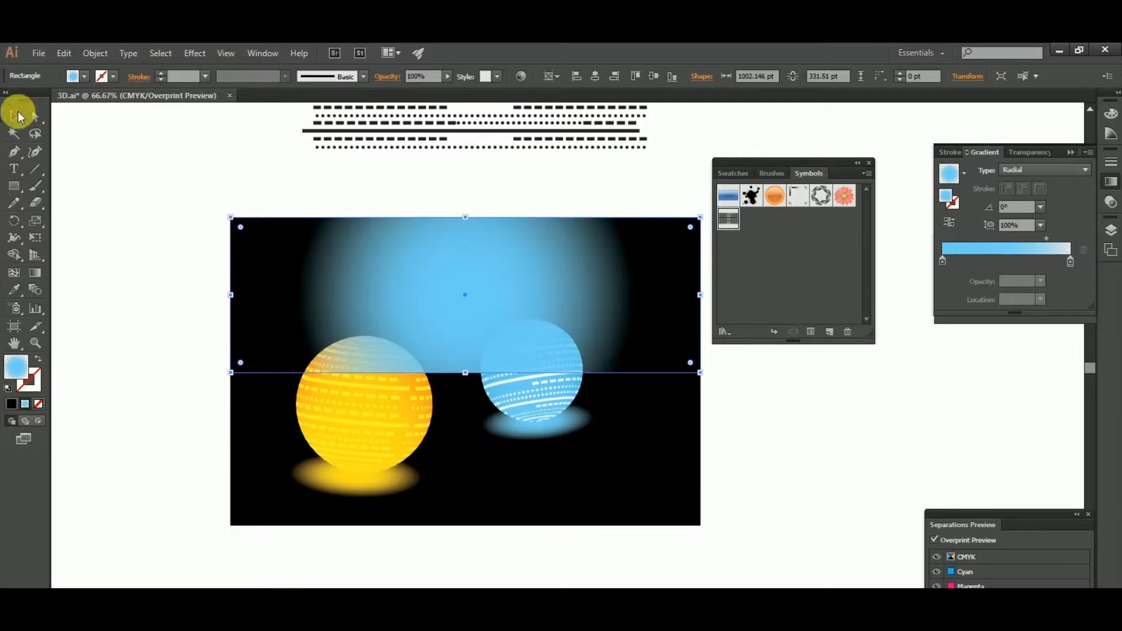
- Widen the rectangle's radial gradient until it spans the full width of the artboard
left_click(35, 272)
mouse_move(471, 298)
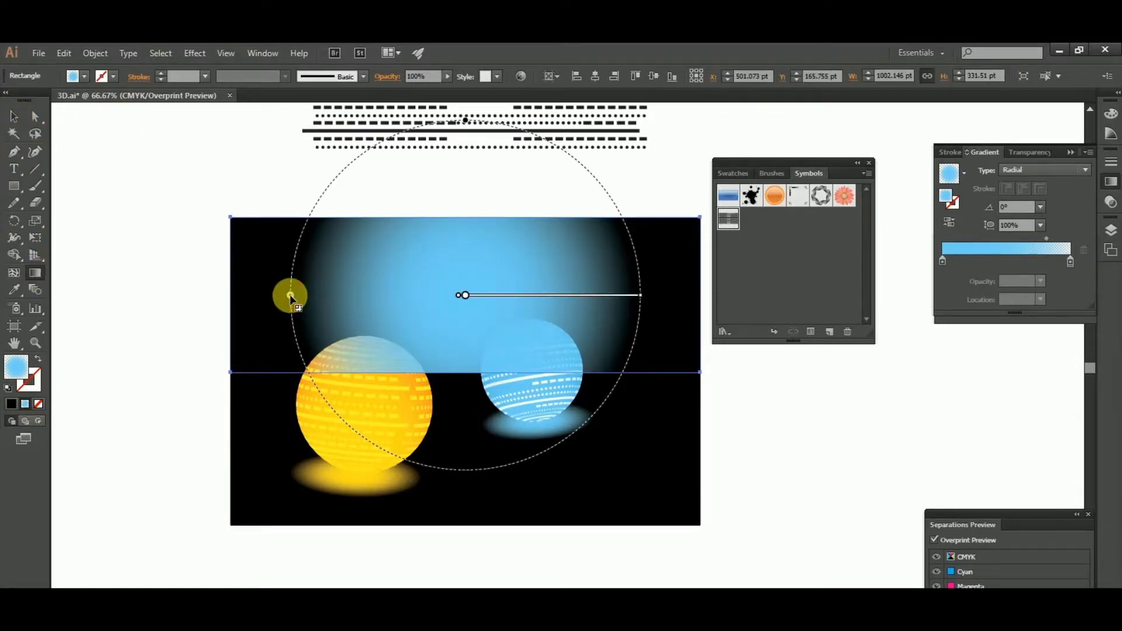
left_click_drag(291, 296, 227, 304)
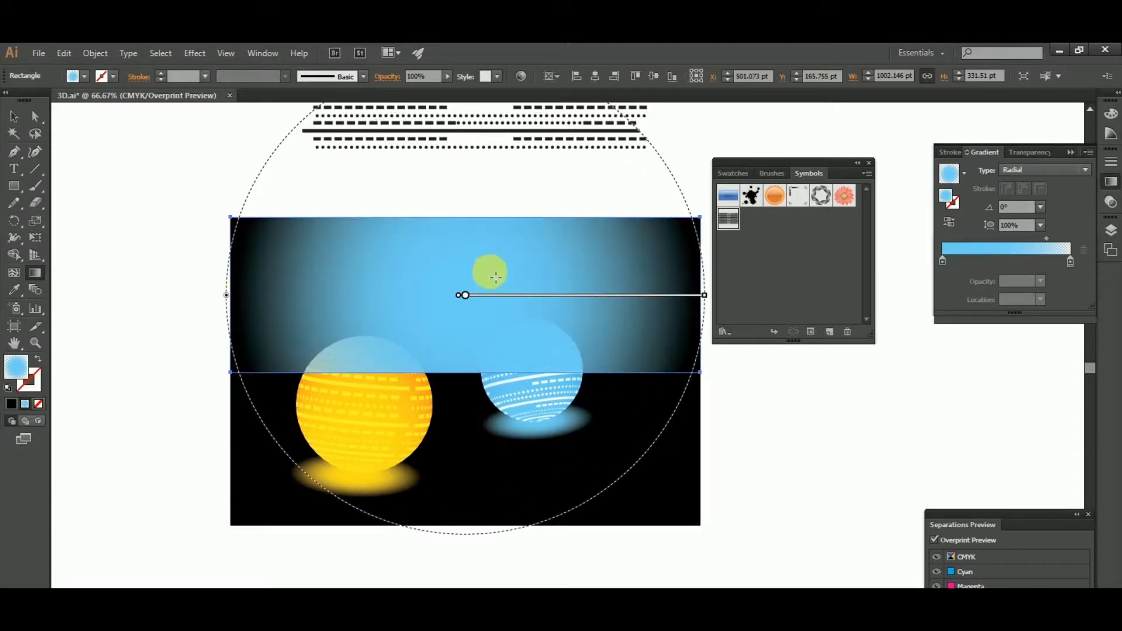
left_click_drag(489, 271, 485, 291)
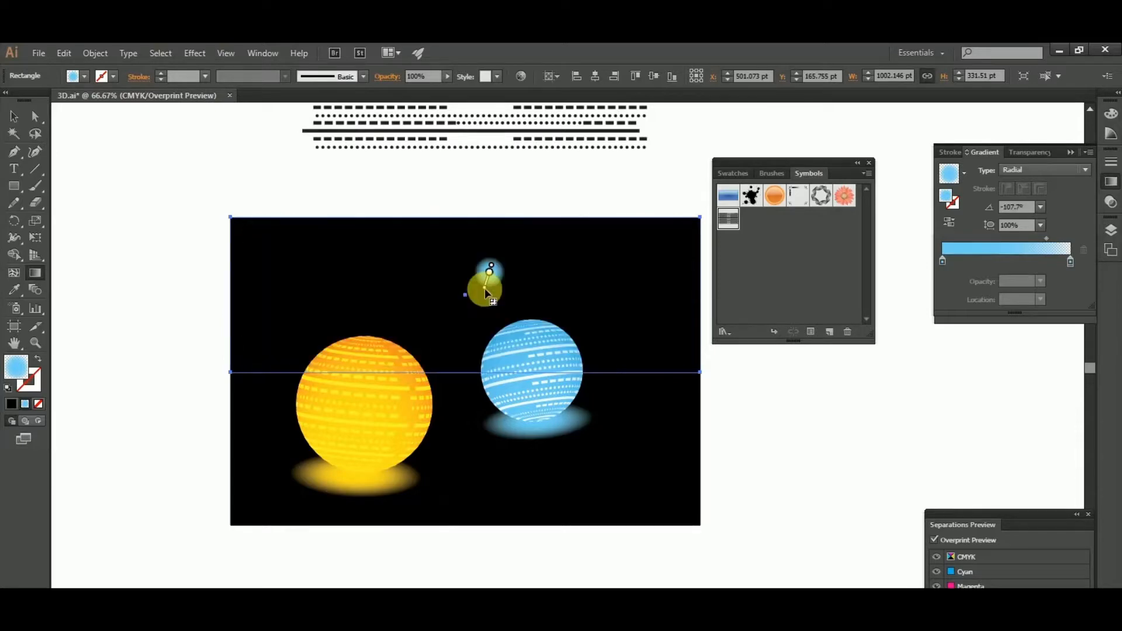
key("ctrl+z")
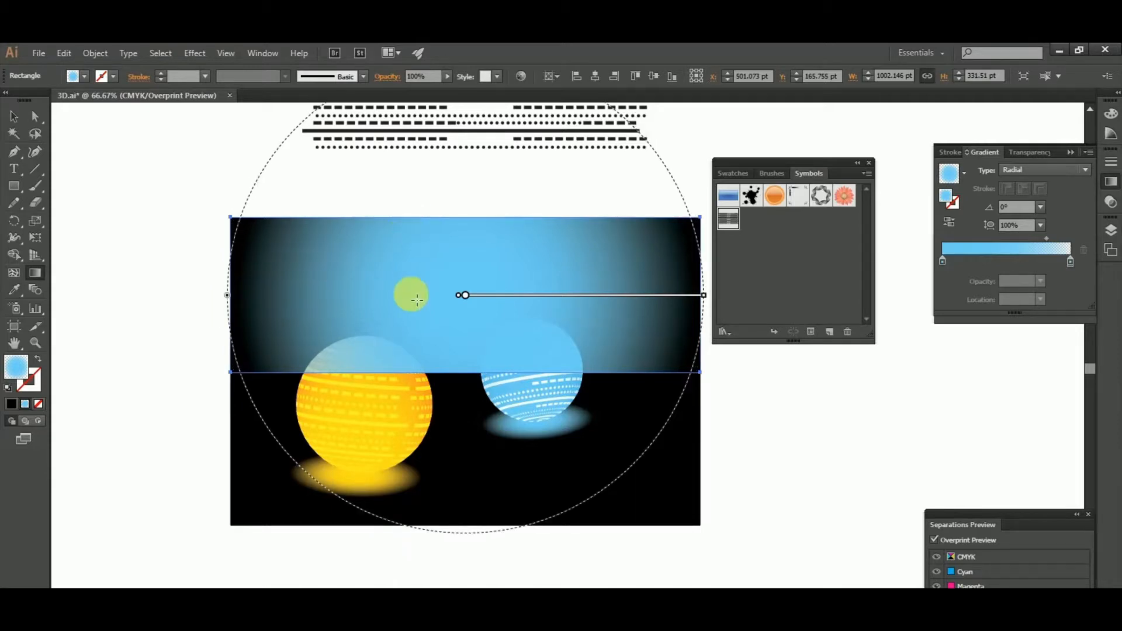
- Flatten the rectangle's radial gradient to a 51% aspect ratio and move its center down to the rectangle's lower edge
scroll(416, 301, "down", 2)
scroll(417, 300, "down", 1)
scroll(479, 170, "up", 2)
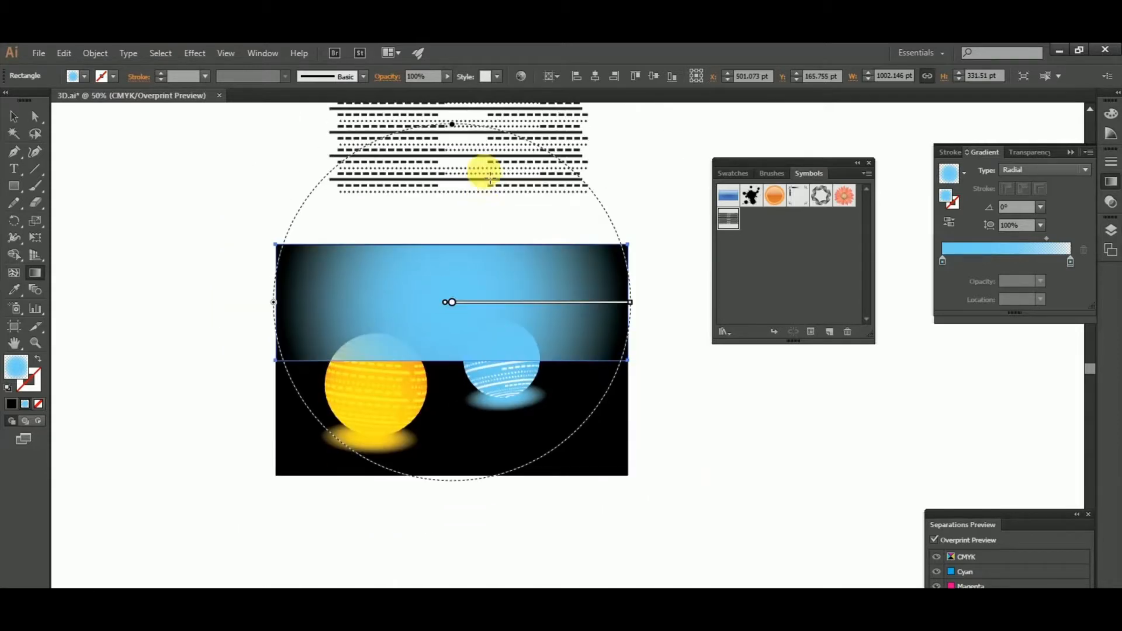
left_click_drag(454, 160, 452, 253)
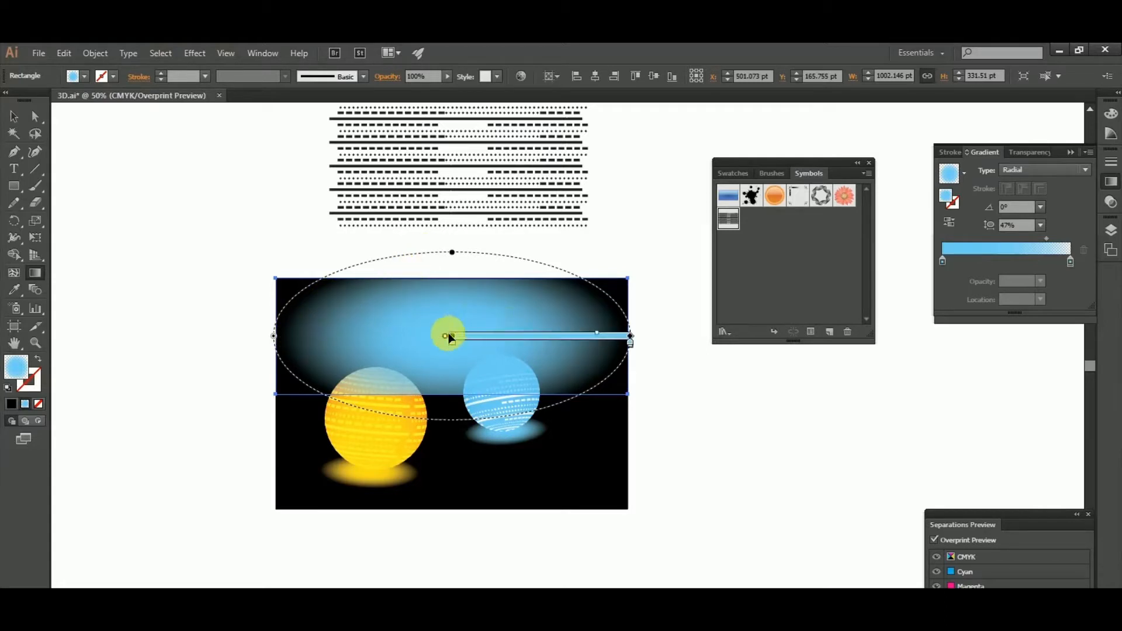
left_click_drag(451, 338, 451, 393)
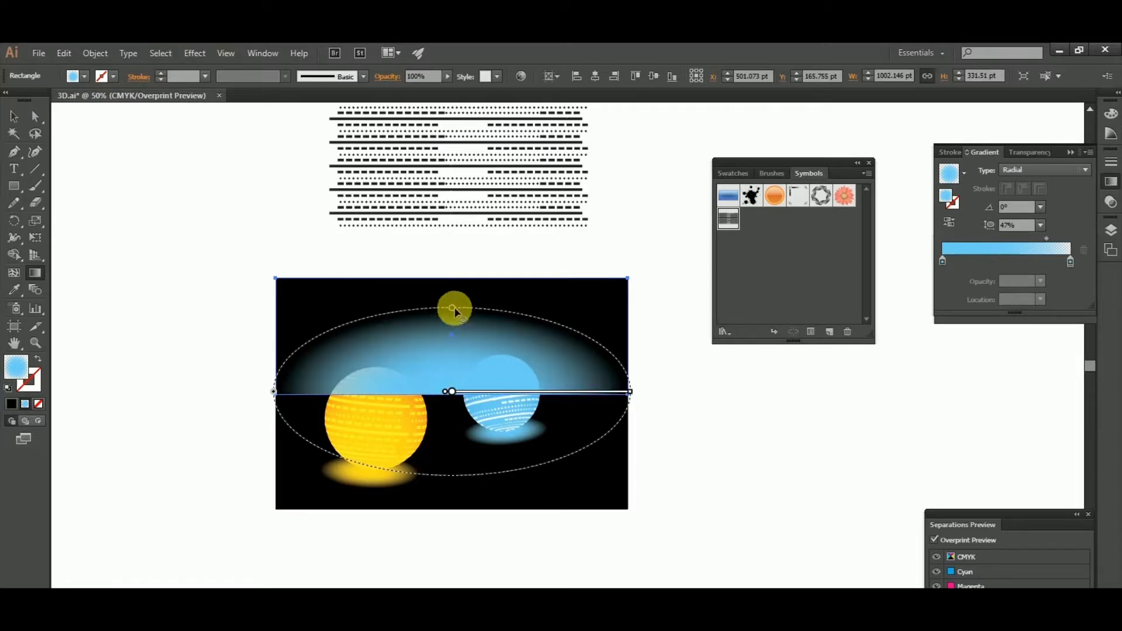
left_click_drag(455, 309, 456, 299)
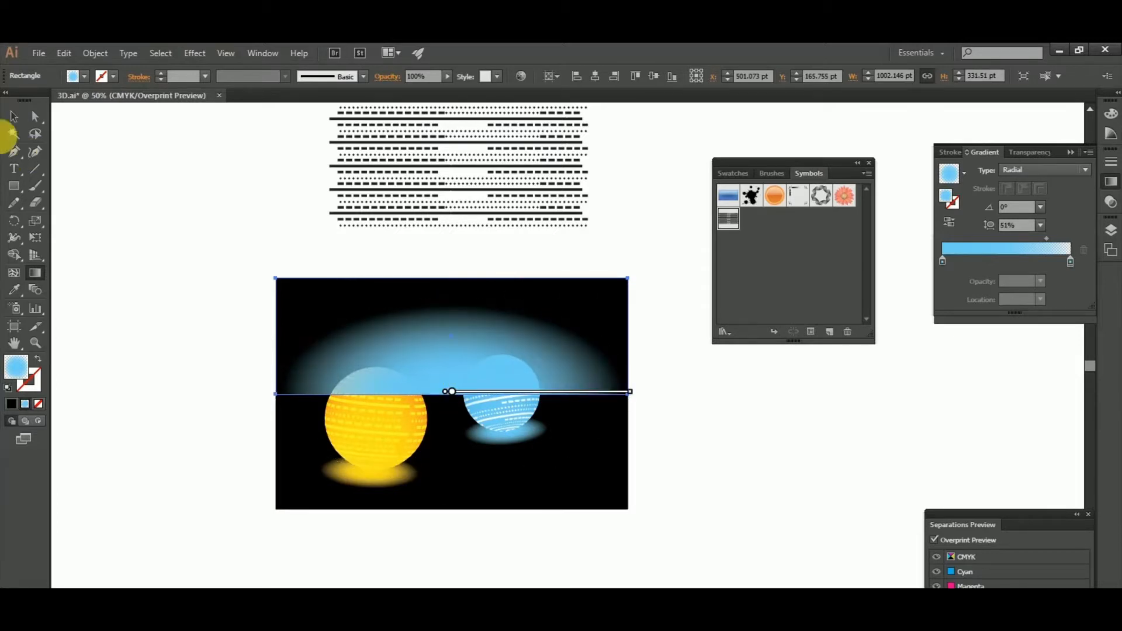
- Set the opacity of the blue gradient rectangle to 80%
left_click(13, 117)
left_click(35, 151)
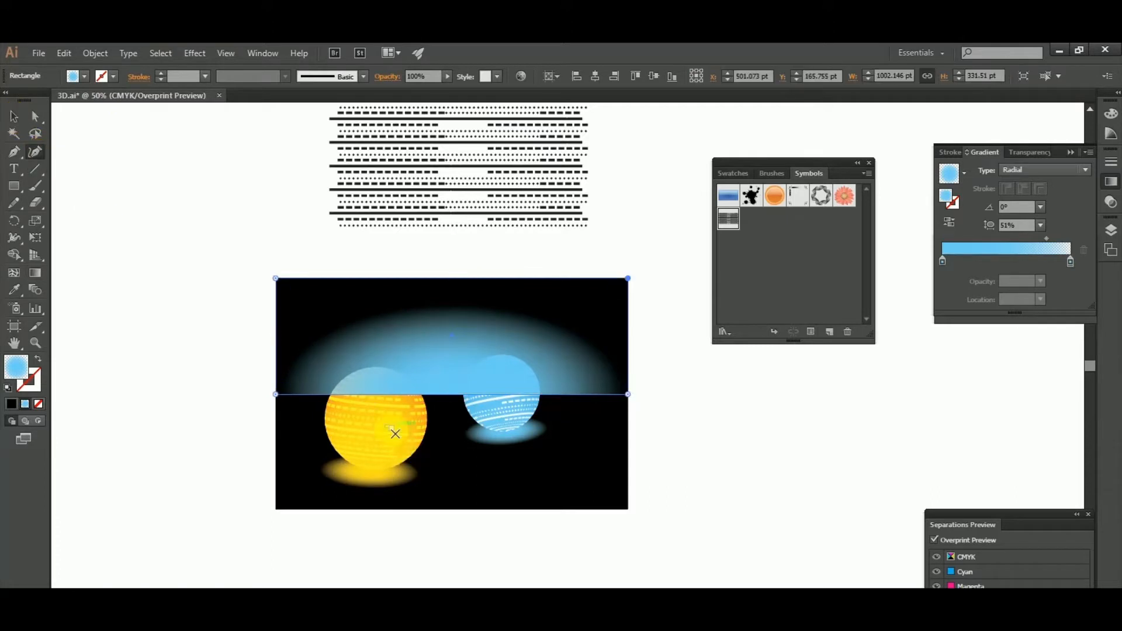
left_click(13, 116)
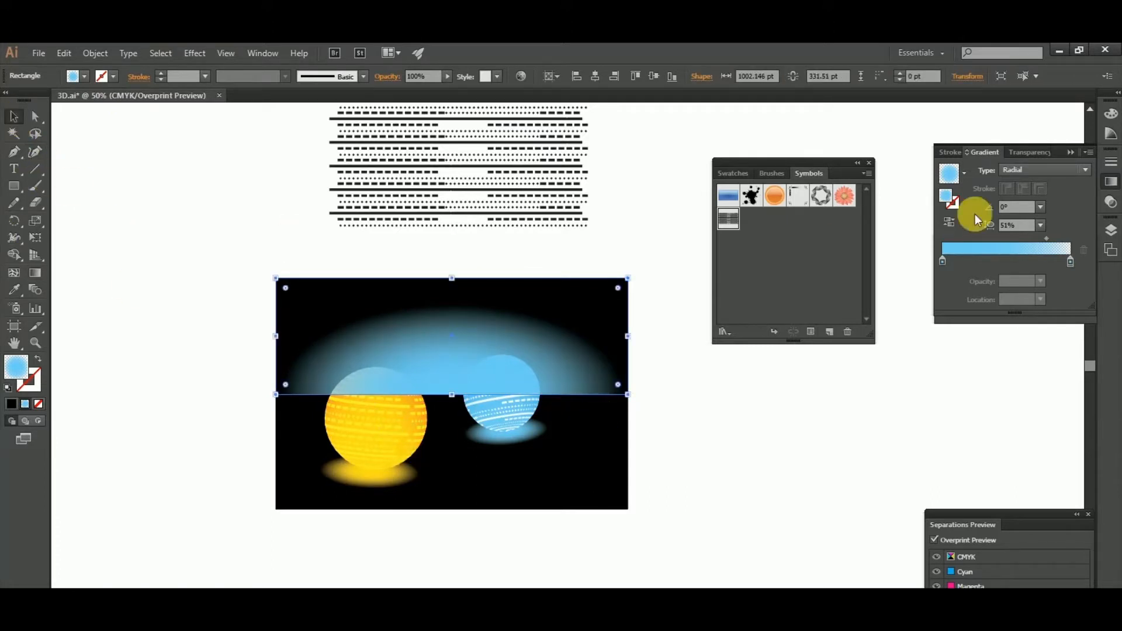
left_click(1049, 157)
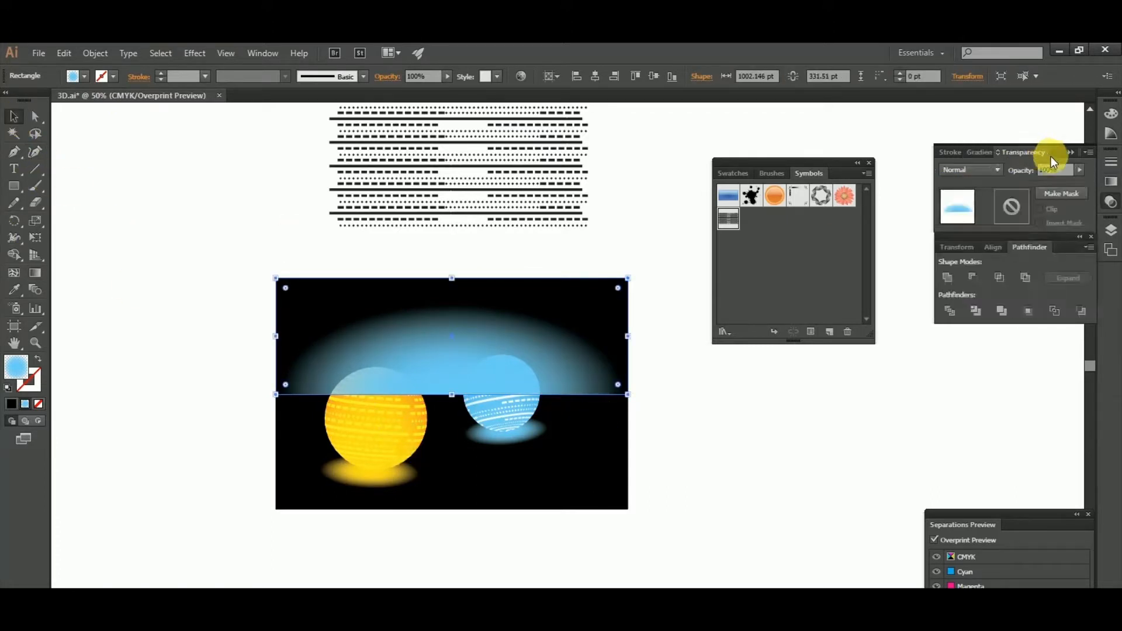
left_click(1055, 170)
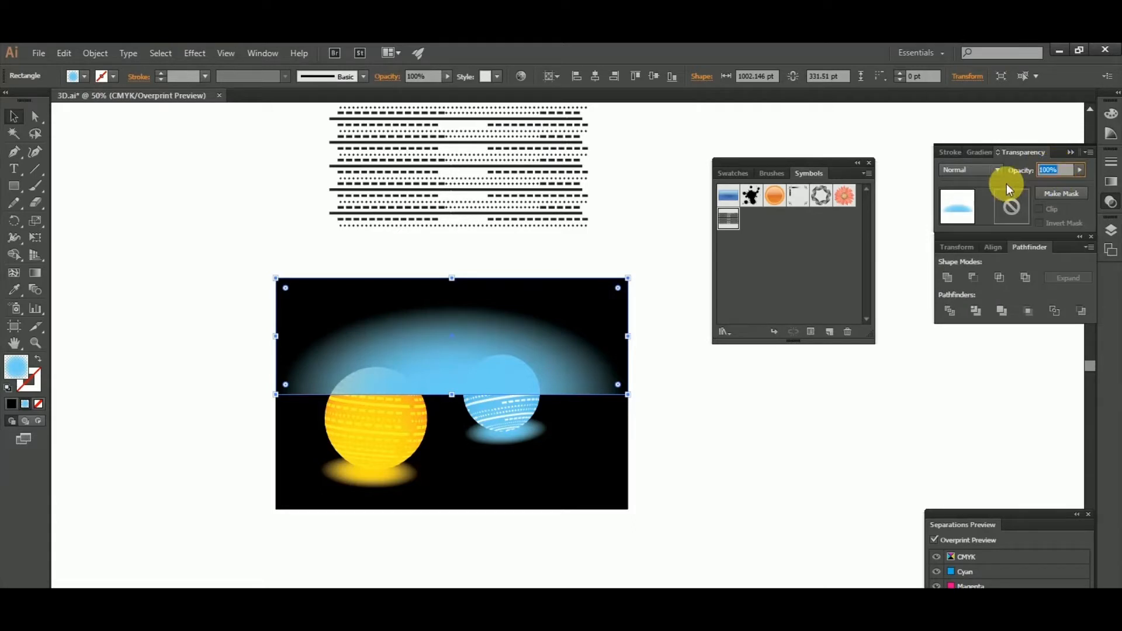
type("80")
key("Return")
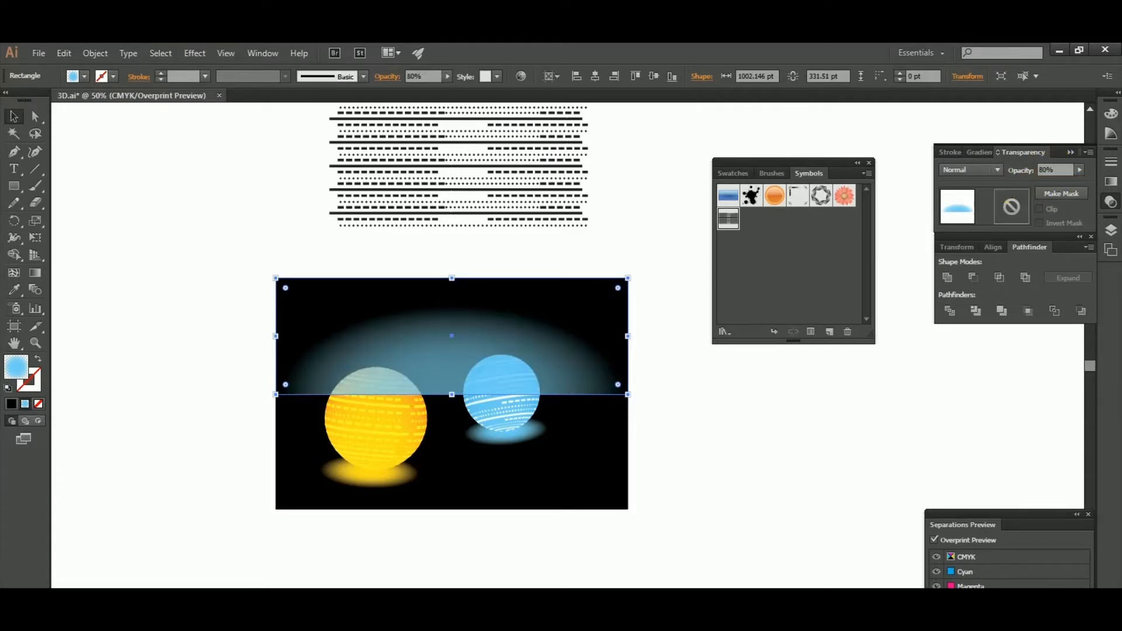
left_click(844, 375)
- Bring the yellow and blue spheres to the front, above the gradient rectangle
left_click(379, 433)
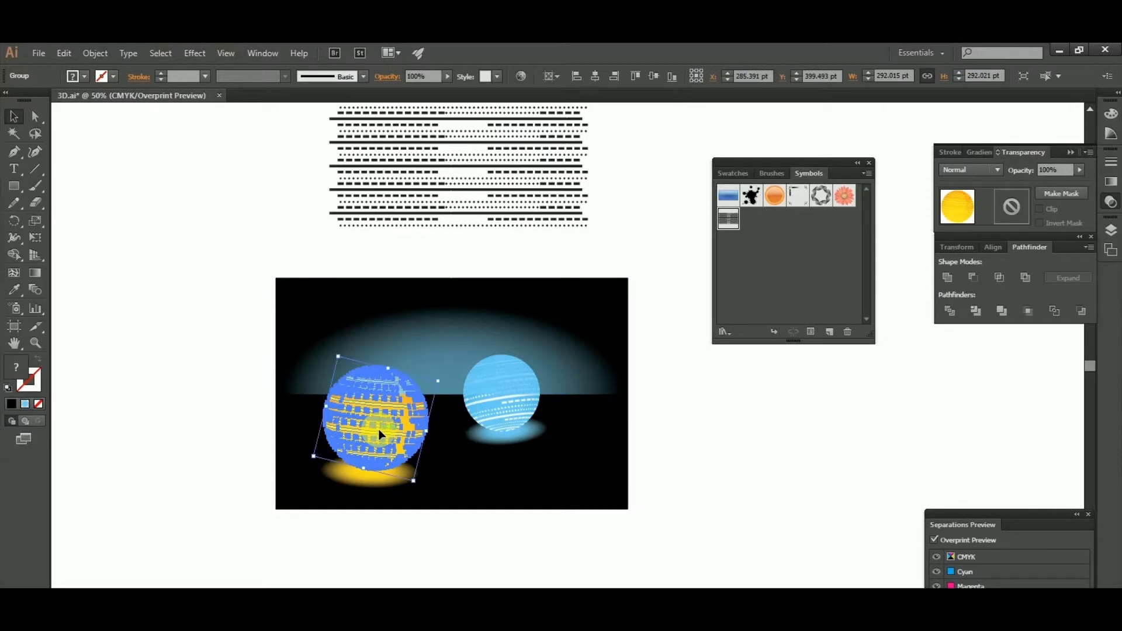
left_click(503, 408, "shift")
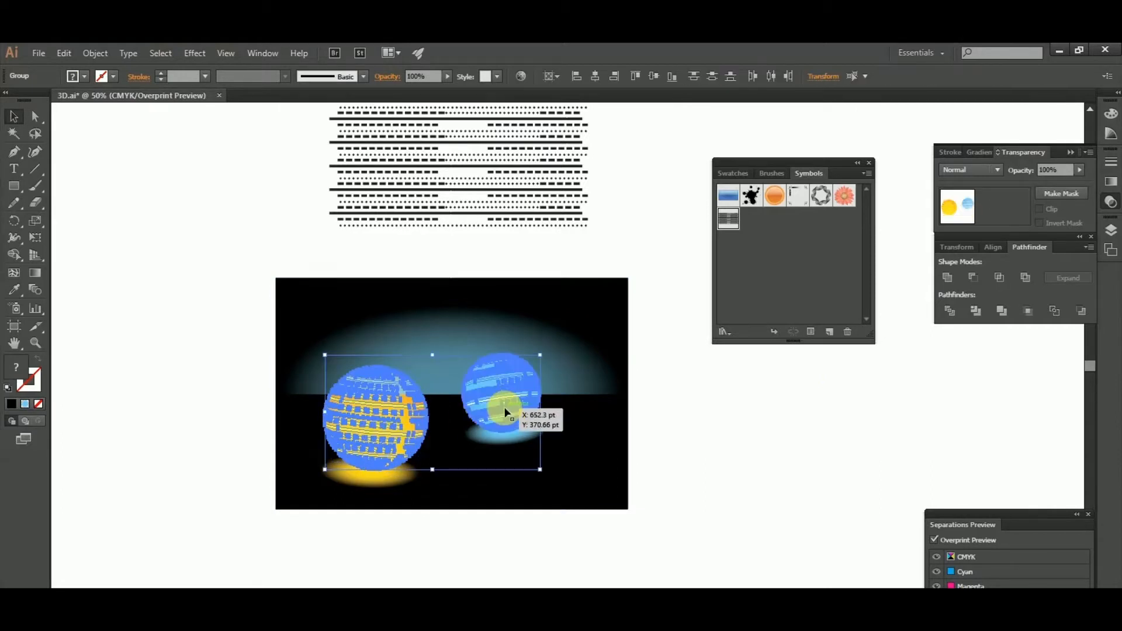
right_click(504, 408)
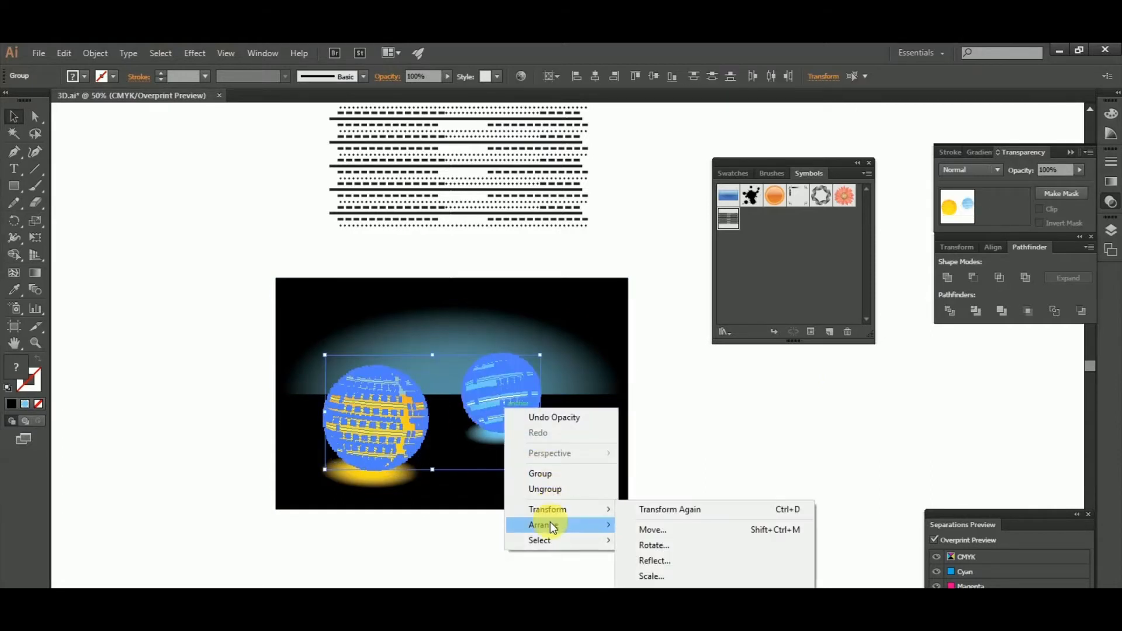
mouse_move(551, 525)
left_click(667, 525)
left_click(690, 427)
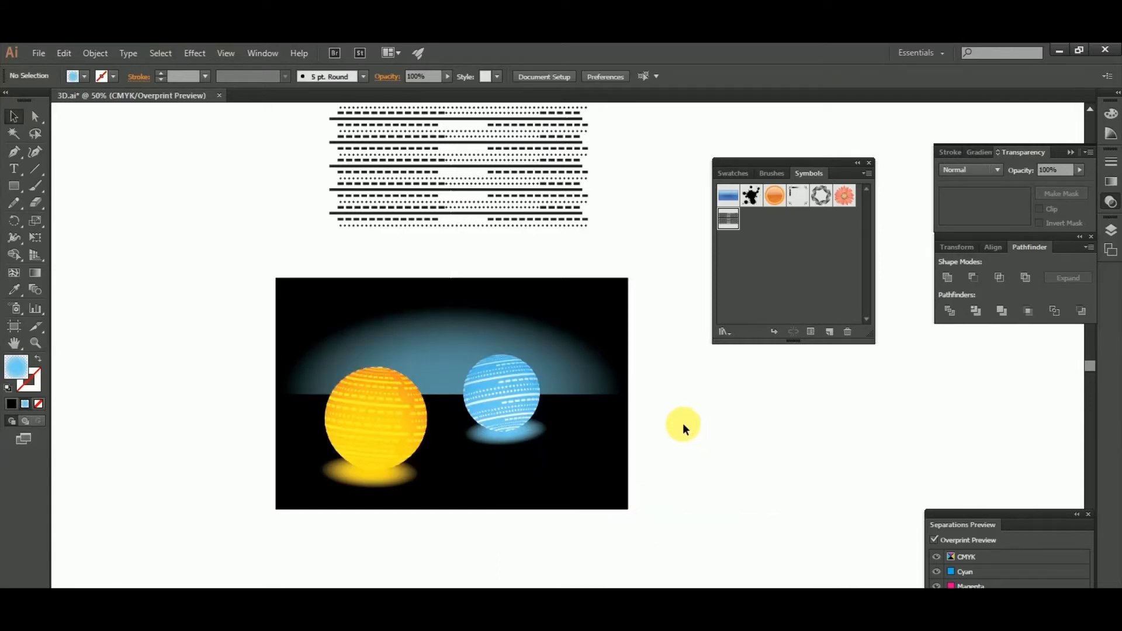
- Set the opacity of the glow beneath the yellow sphere to 80%
scroll(683, 423, "down", 1)
left_click_drag(721, 429, 576, 408)
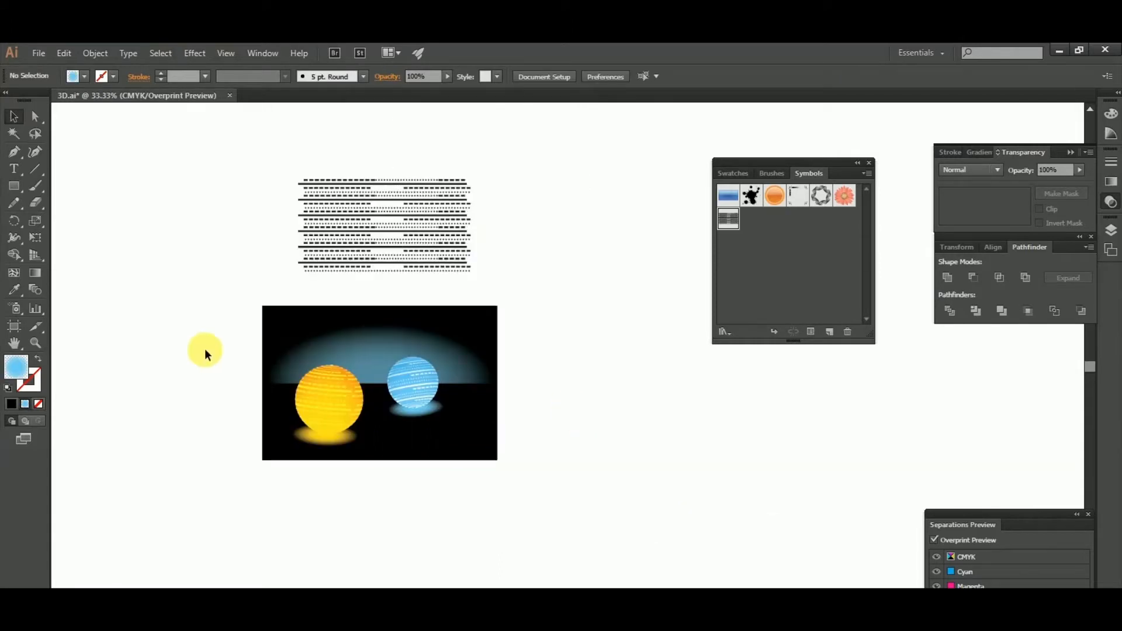
scroll(257, 346, "up", 2)
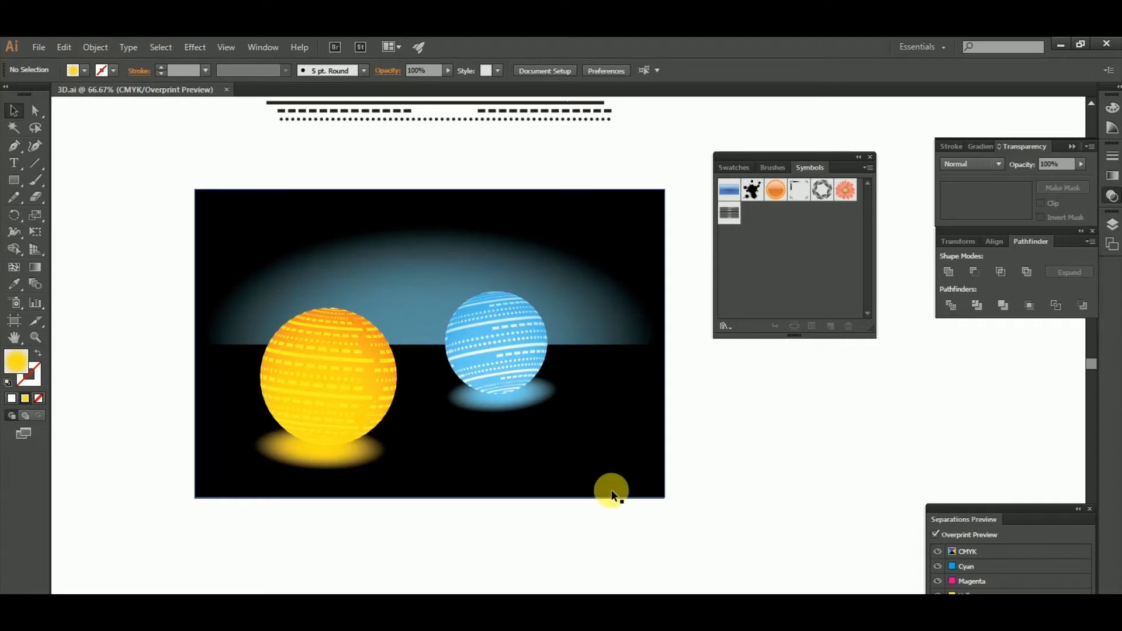
left_click(338, 465)
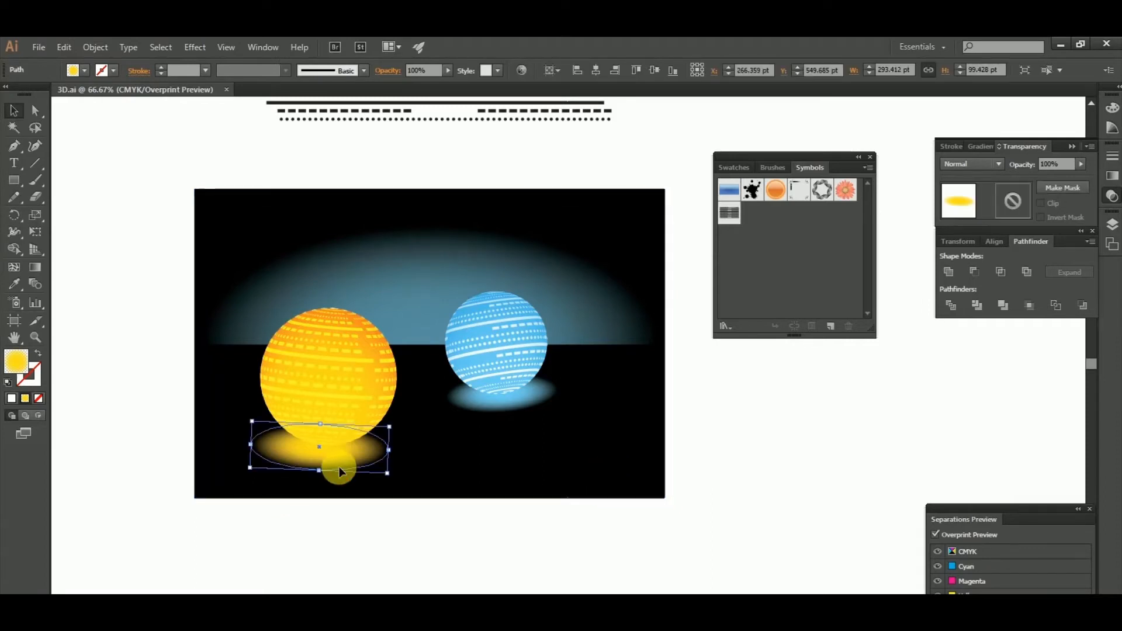
left_click(1056, 165)
type("80")
key("Return")
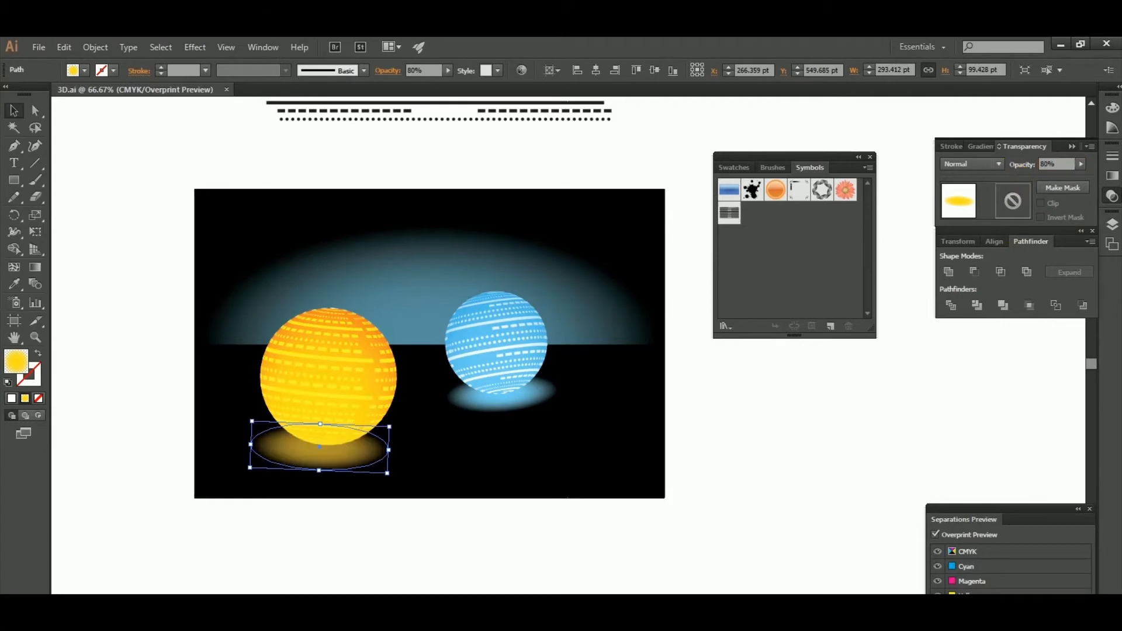
left_click(834, 438)
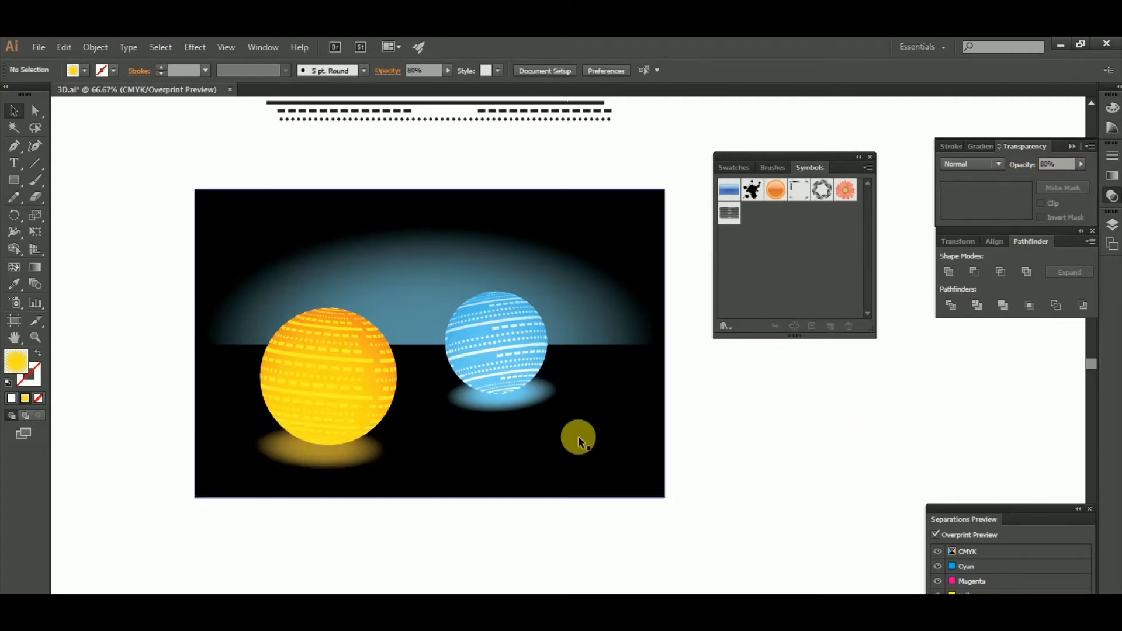
- Set the opacity of the glow beneath the blue sphere to 80%
left_click(524, 409)
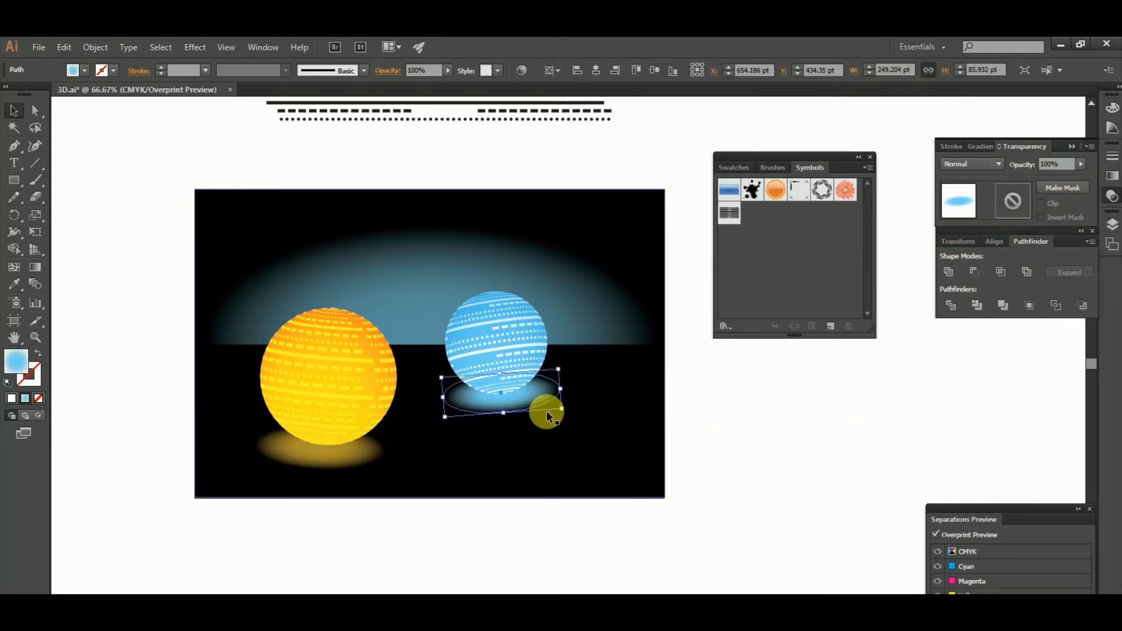
left_click(1056, 164)
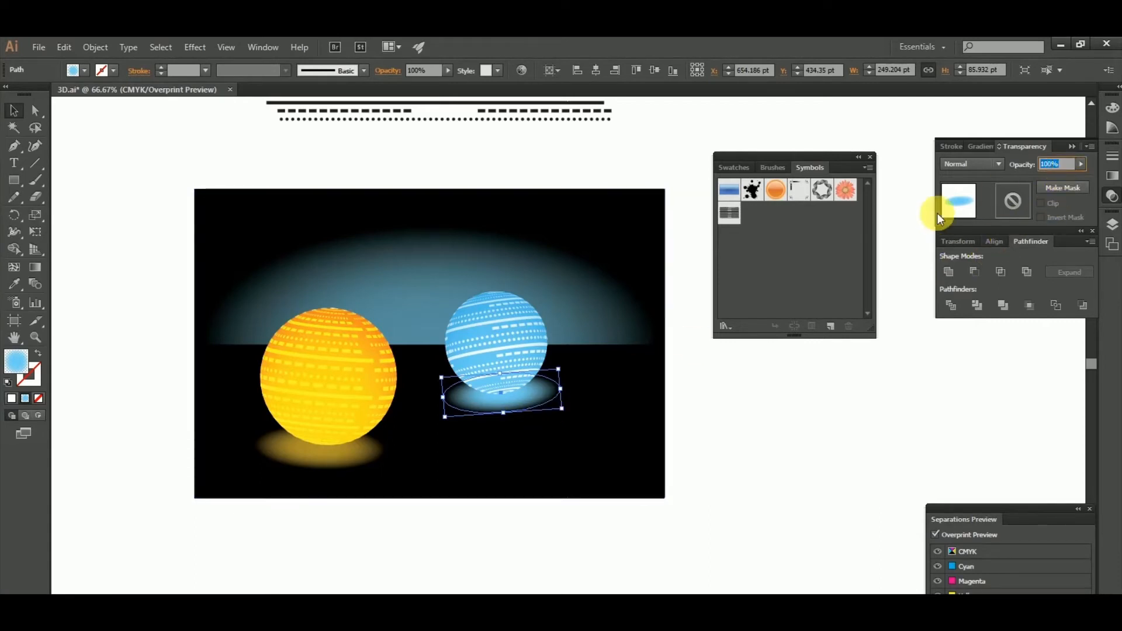
type("80")
key("Return")
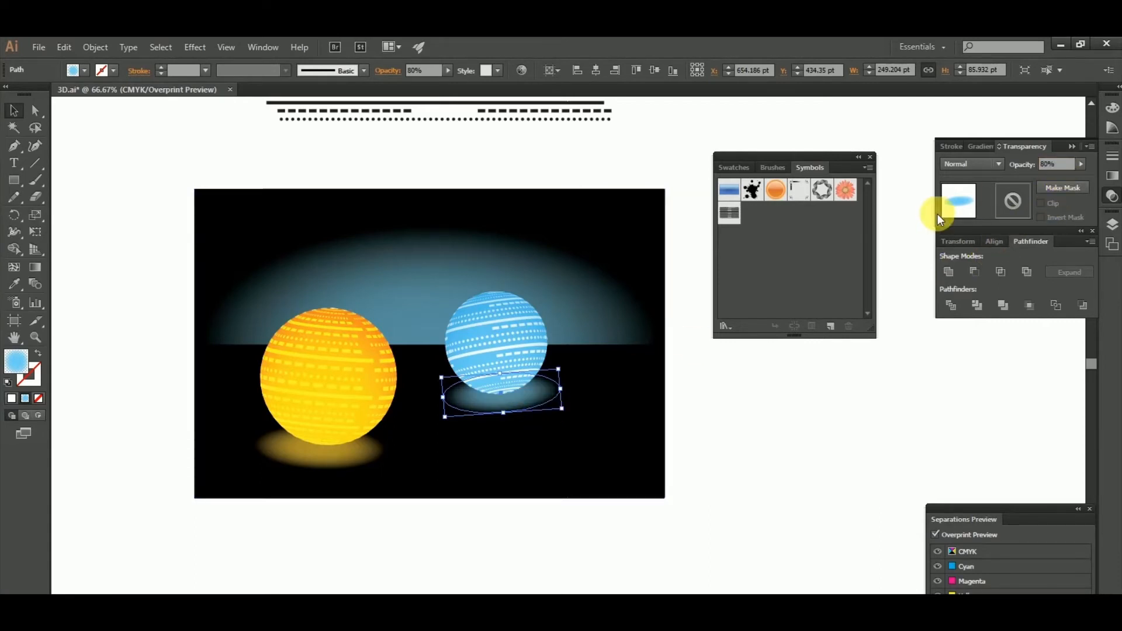
left_click(826, 424)
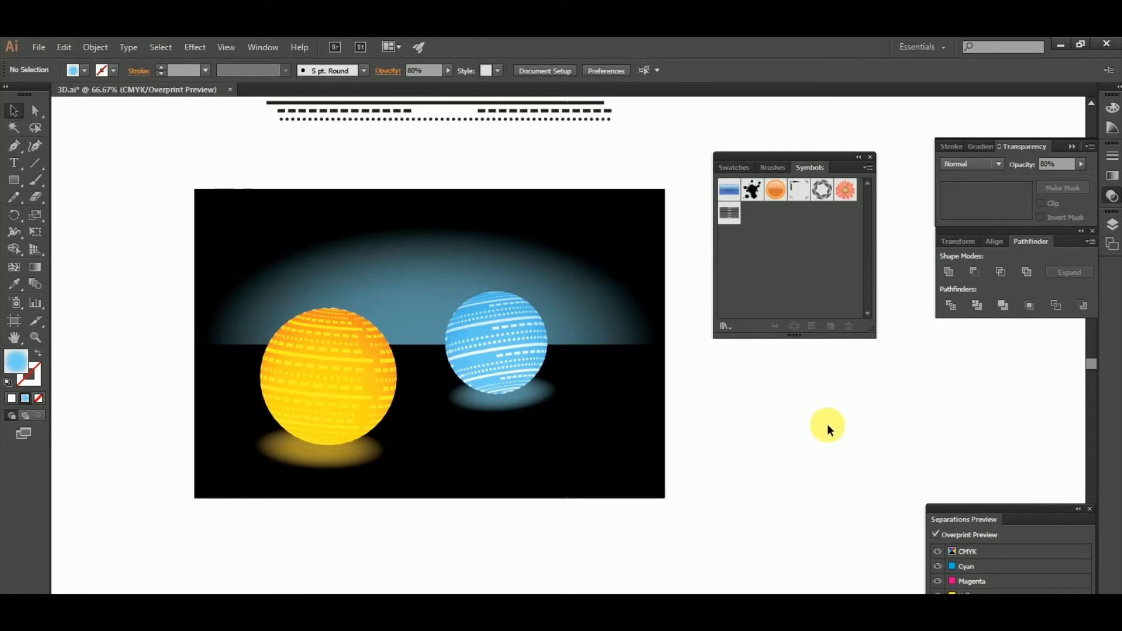